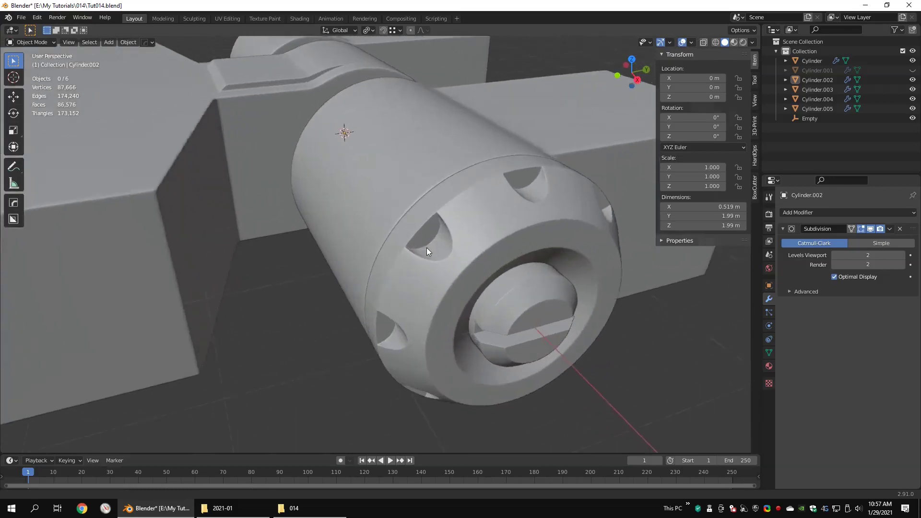
middle_click_drag(426, 247, 396, 232, "shift")
scroll(355, 231, "down", 4)
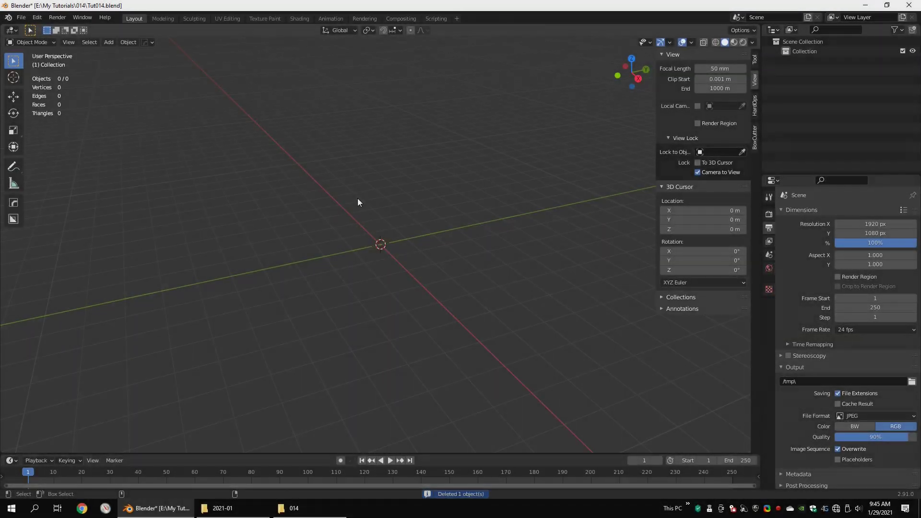
Step: Add a cylinder mesh and rotate its geometry about Y so it lies along the X axis
right_click(358, 202)
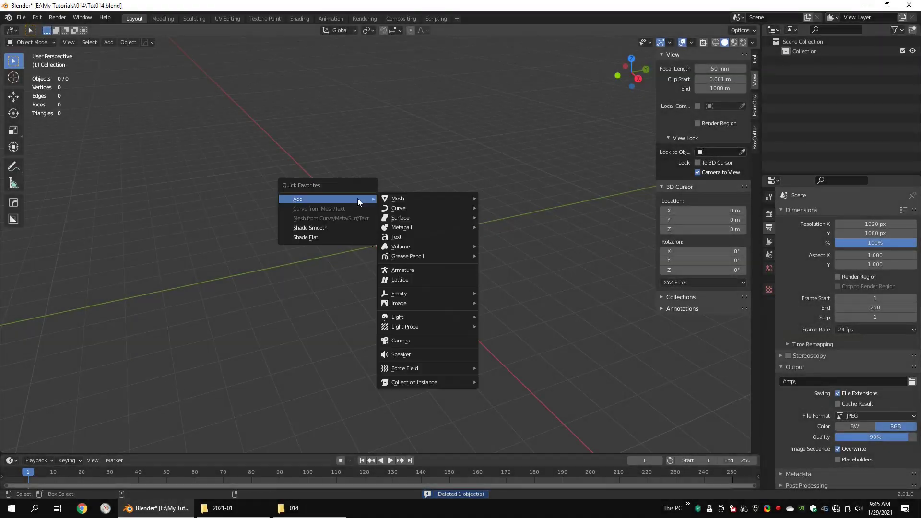
left_click(505, 248)
key("Tab")
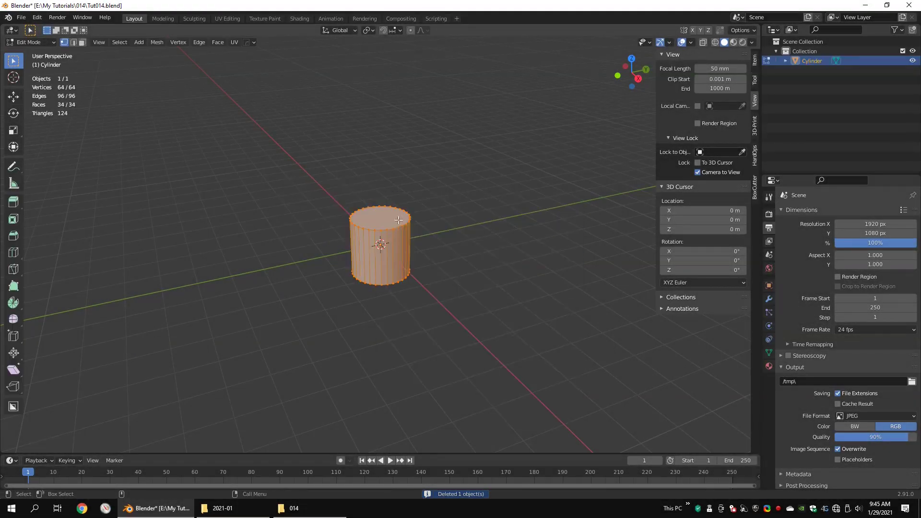
key("r")
key("y")
key("Return")
key("alt+a")
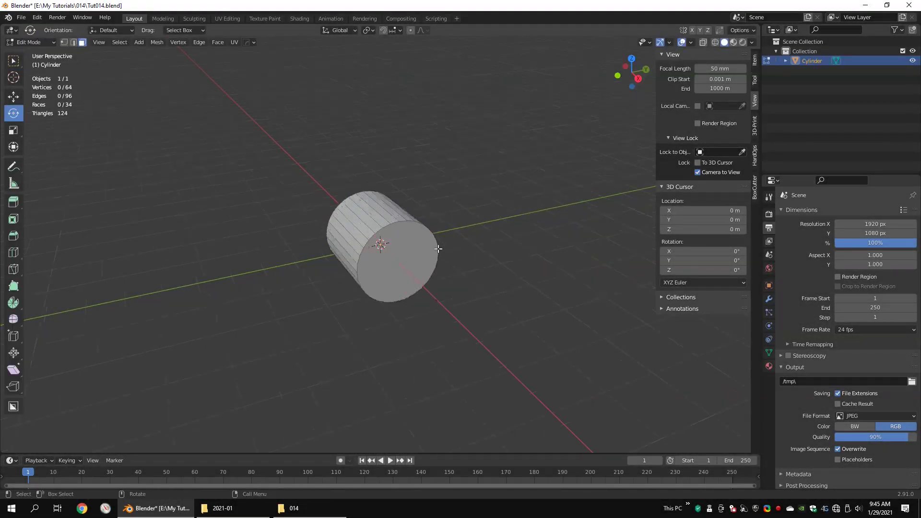
Step: Extrude the vertices on the cylinder's positive Y side outward along Y to form a block
key("KP_3")
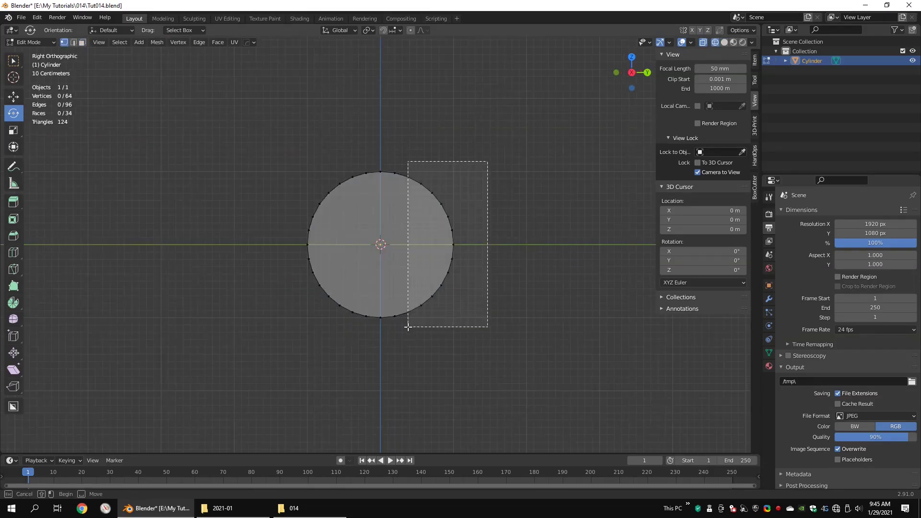
left_click_drag(418, 329, 418, 329)
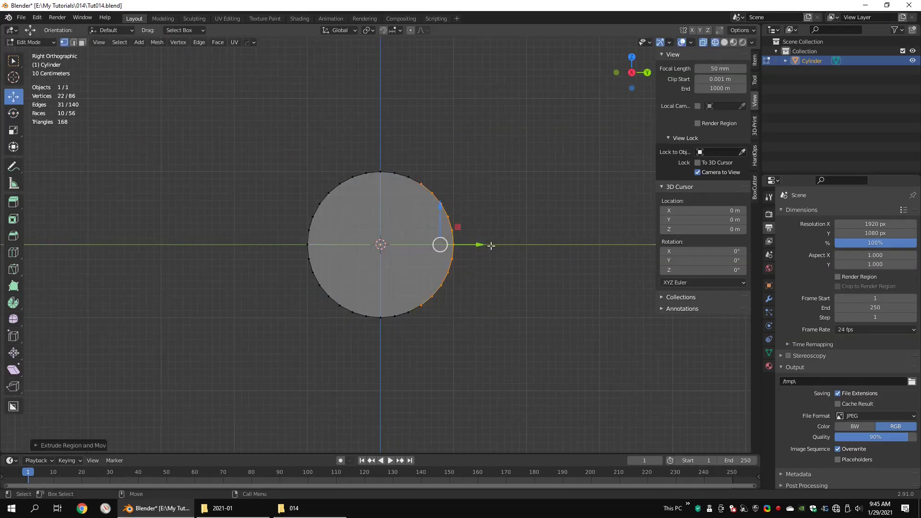
left_click_drag(490, 245, 601, 246)
middle_click_drag(477, 193, 504, 237)
key("shift+z")
left_click_drag(500, 220, 530, 213)
Step: Select the whole mesh and move it along X away from the world origin
middle_click_drag(391, 118, 467, 113)
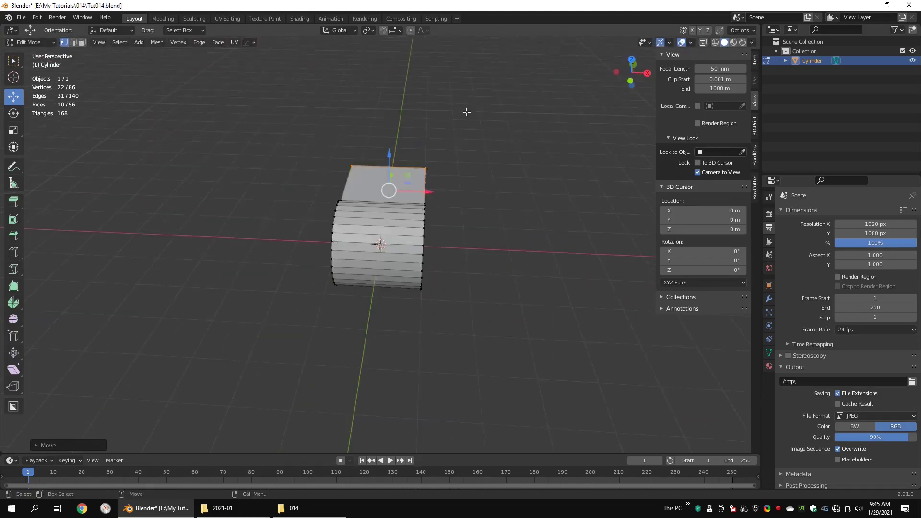
key("shift+z")
left_click_drag(473, 108, 259, 376)
key("shift+z")
left_click_drag(418, 231, 510, 234)
Step: Add a Mirror modifier to the cylinder object
left_click(769, 299)
left_click(796, 213)
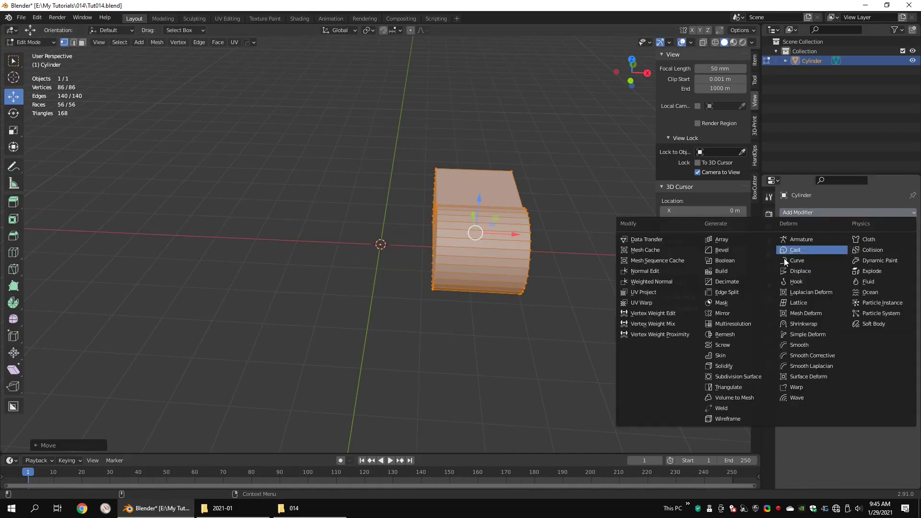
left_click(739, 315)
Step: Extrude the circular end face of the body outward along X
middle_click_drag(576, 297, 479, 231)
key("alt+a")
scroll(409, 280, "up", 2)
key("3")
left_click(409, 279)
middle_click_drag(393, 283, 288, 252, "shift")
key("e")
key("g")
scroll(288, 244, "up", 2)
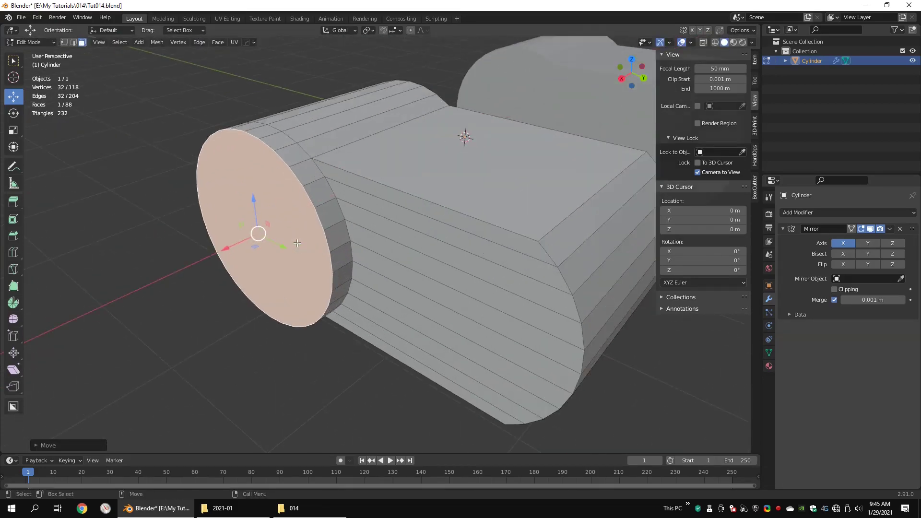
Step: Inset the circular end face by extruding it in place scaled to about 0.95, and delete the inner face
key("s")
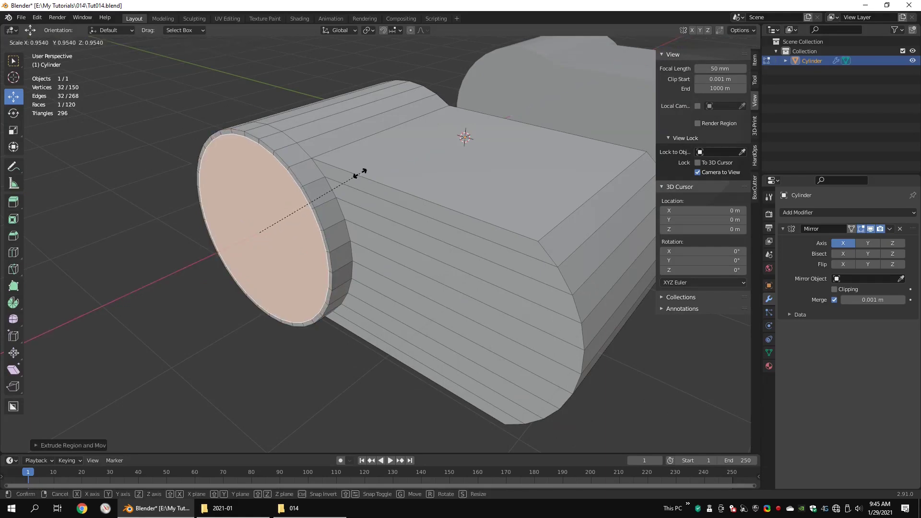
left_click(360, 174)
middle_click_drag(292, 196, 317, 224)
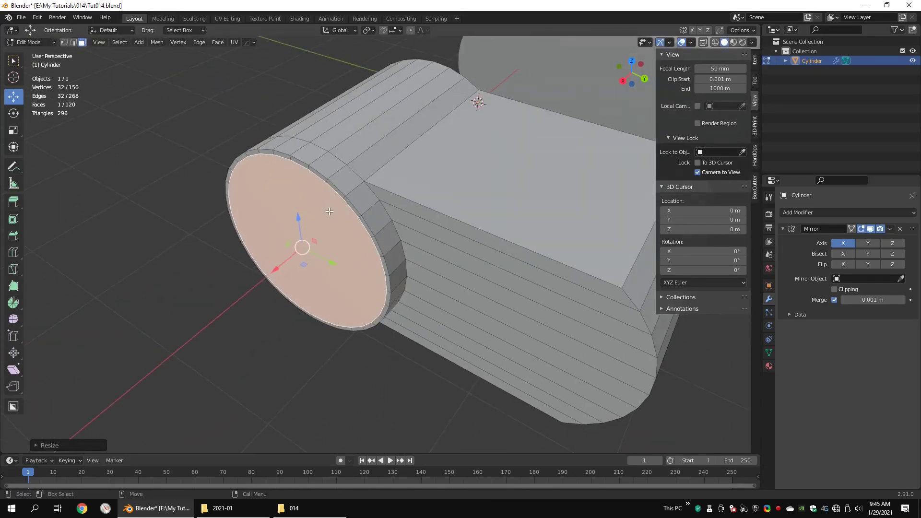
key("x")
left_click(318, 224)
Step: Duplicate the narrow ring of rim faces and move the copy outward along X
key("shift+d")
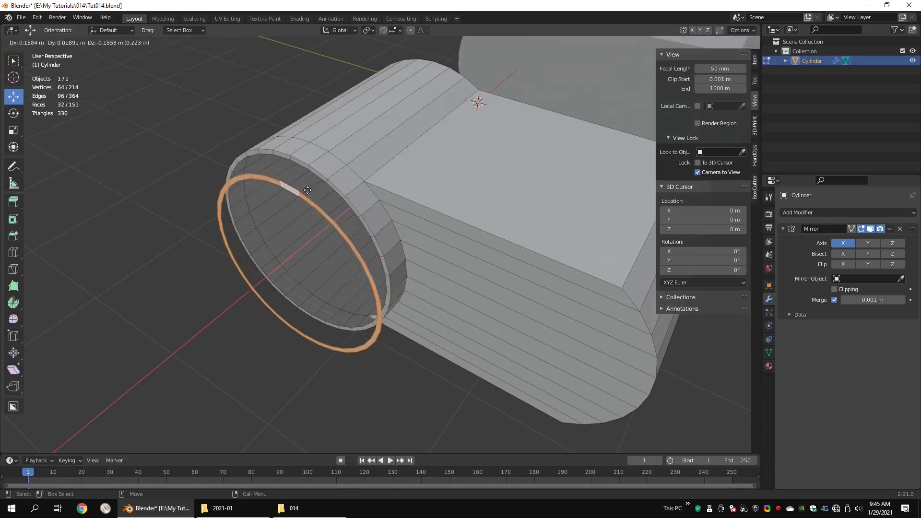
right_click(306, 191)
left_click_drag(273, 272, 261, 282)
mouse_move(301, 238)
middle_mouse_down()
mouse_move(288, 239)
mouse_move(309, 225)
middle_mouse_up()
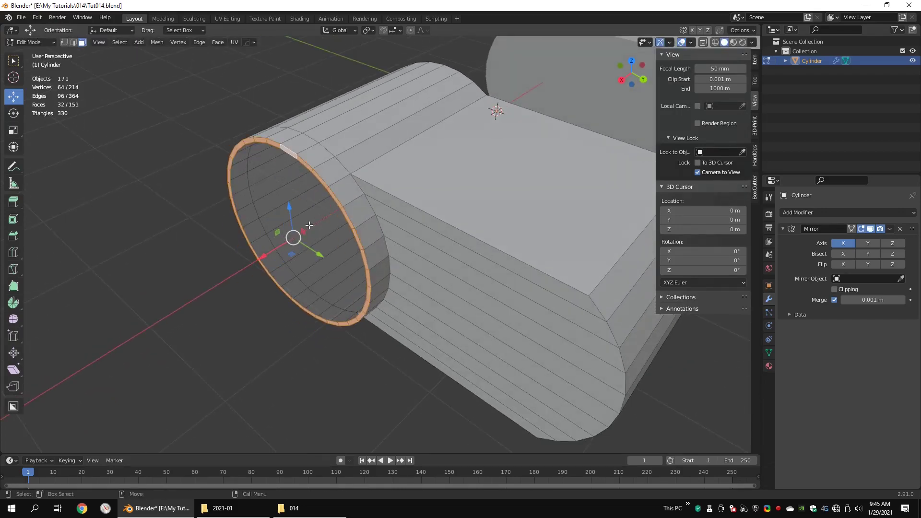
key("shift+z")
scroll(298, 249, "up", 1)
left_click_drag(238, 255, 225, 263)
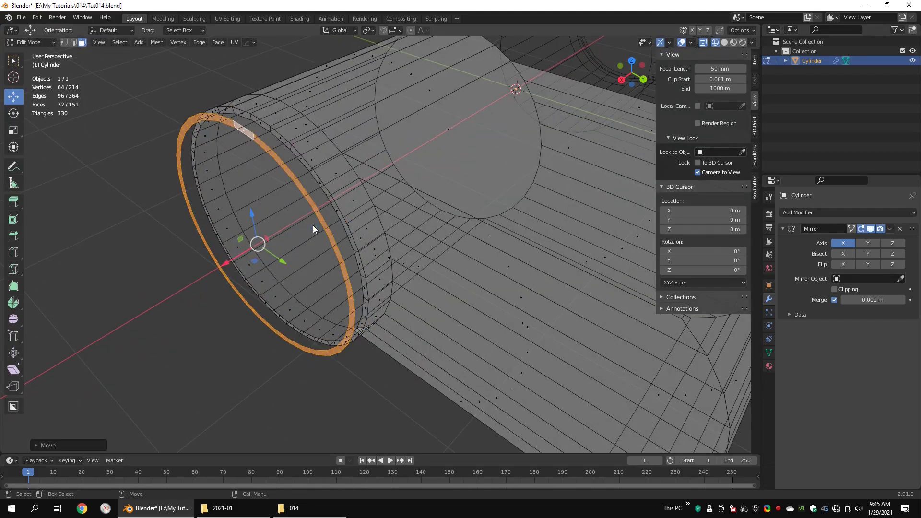
Step: Separate the duplicated ring into its own object and select that object
right_click(312, 225)
mouse_move(291, 384)
left_click(346, 380)
key("Tab")
key("shift+z")
left_click(321, 352)
Step: Extrude the separated ring's outer edge loop about 0.1 m along X and flip the ring's normals
key("Tab")
key("1")
scroll(350, 182, "down", 2)
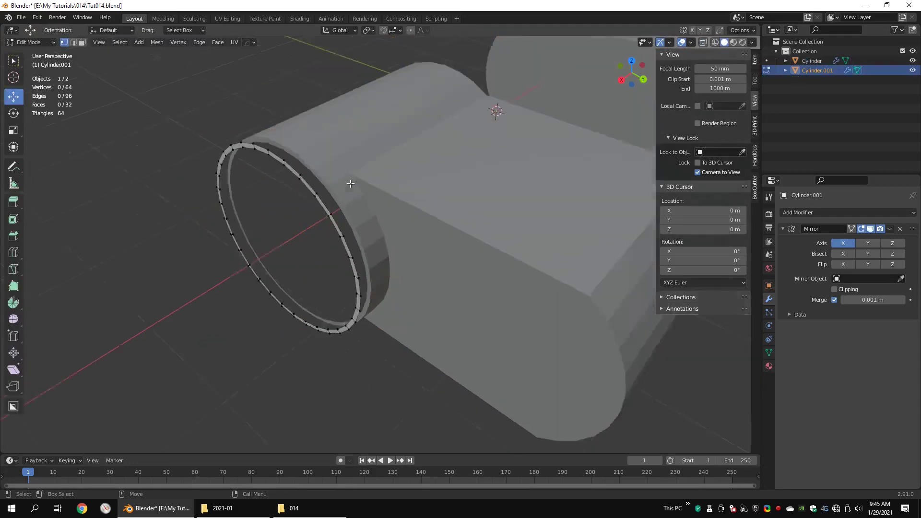
key("shift+z")
left_click_drag(451, 115, 110, 427)
key("alt+z")
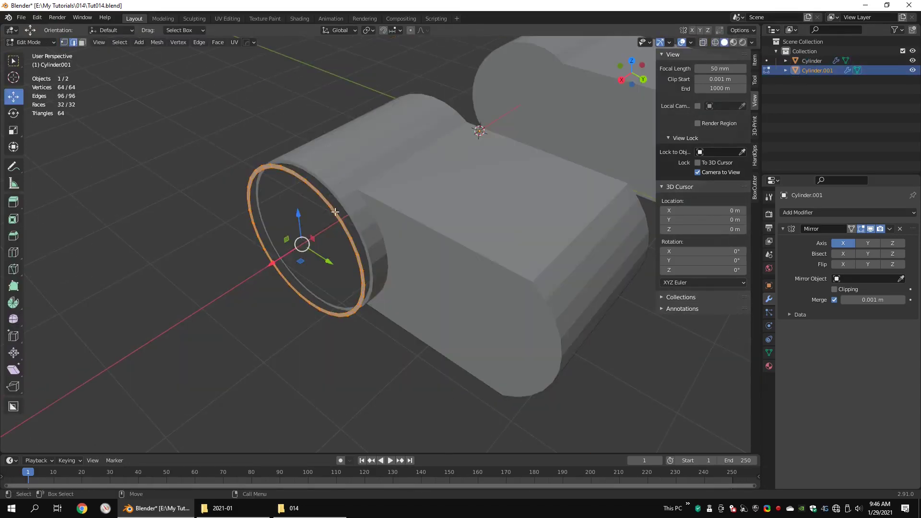
key("g")
key("x")
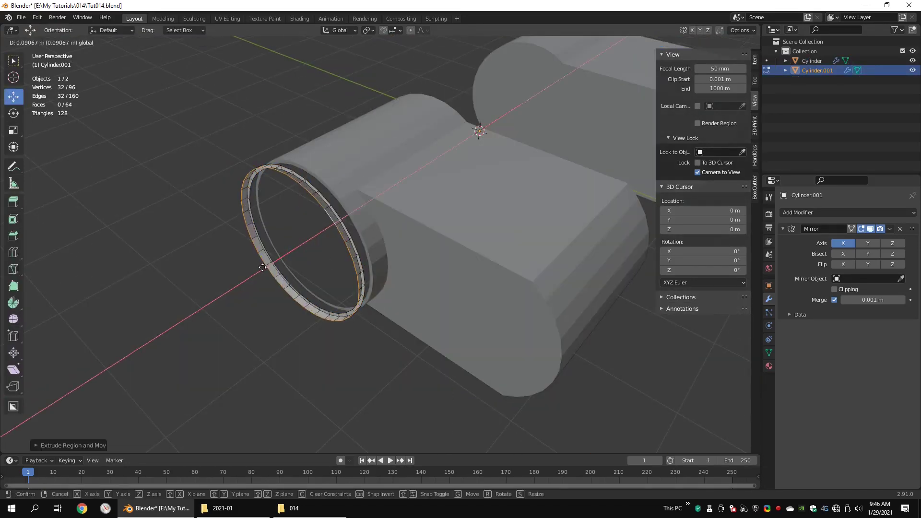
mouse_move(383, 295)
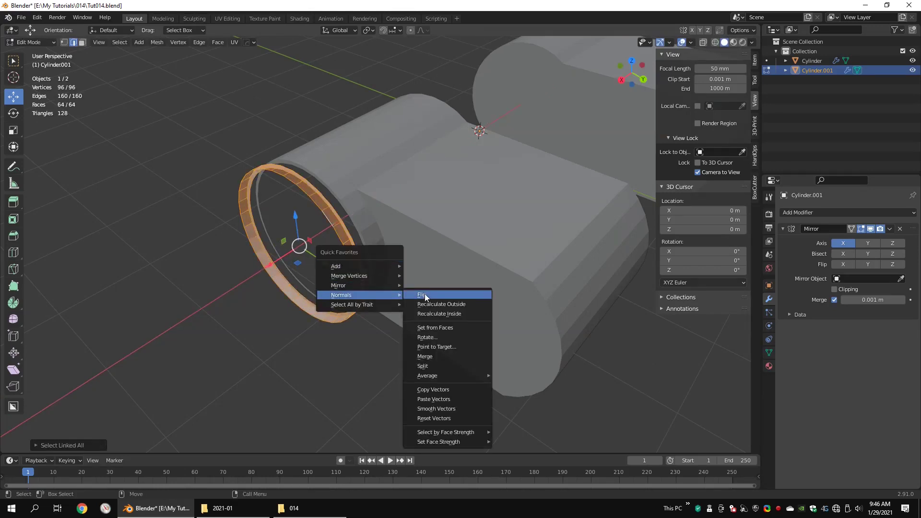
left_click(424, 296)
Step: Enable Vertex snapping and slide the whole ring along X until it snaps against the cylinder's end
key("shift+z")
left_click_drag(425, 103, 110, 442)
key("shift+z")
key("1")
scroll(309, 233, "up", 1)
left_click_drag(248, 265, 343, 206)
key("shift+Tab")
key("ctrl+z")
key("ctrl+z")
left_click(395, 30)
left_click(387, 69)
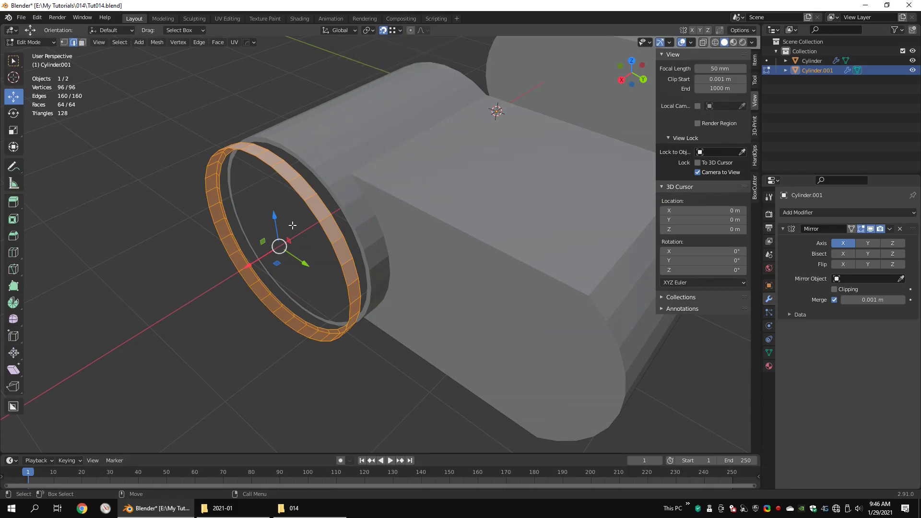
left_click_drag(256, 266, 347, 202)
Step: Extrude the ring's front outer edge loop, scaled down and moved about 0.25 m outward along X, to form a tapered wall
left_click(342, 199)
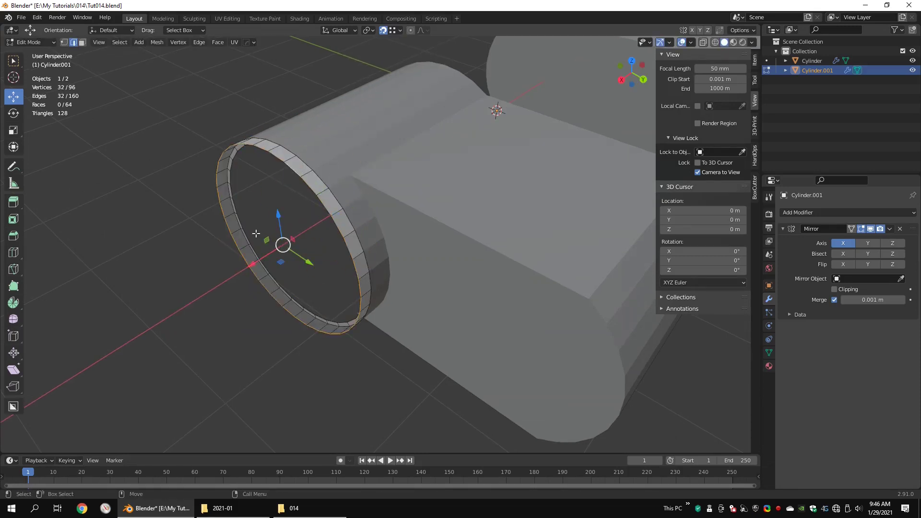
key("e")
key("Escape")
key("s")
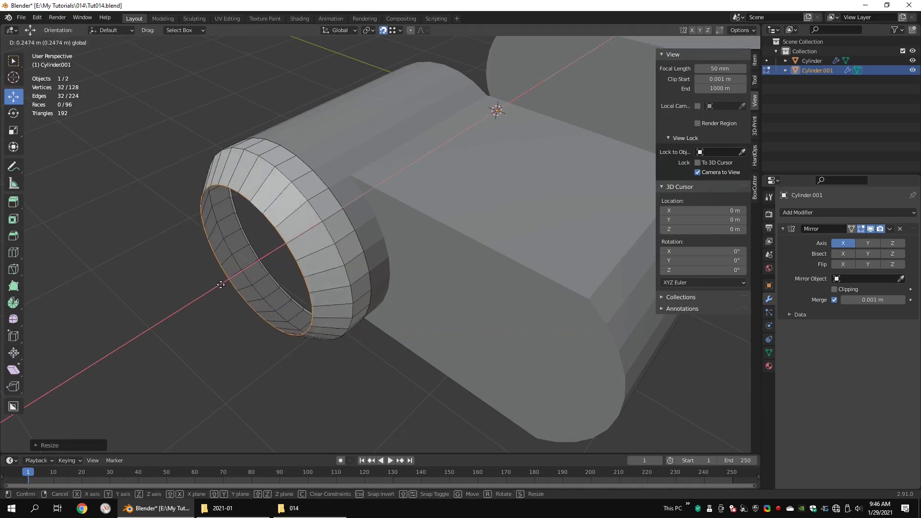
middle_click_drag(279, 233, 355, 224)
key("1")
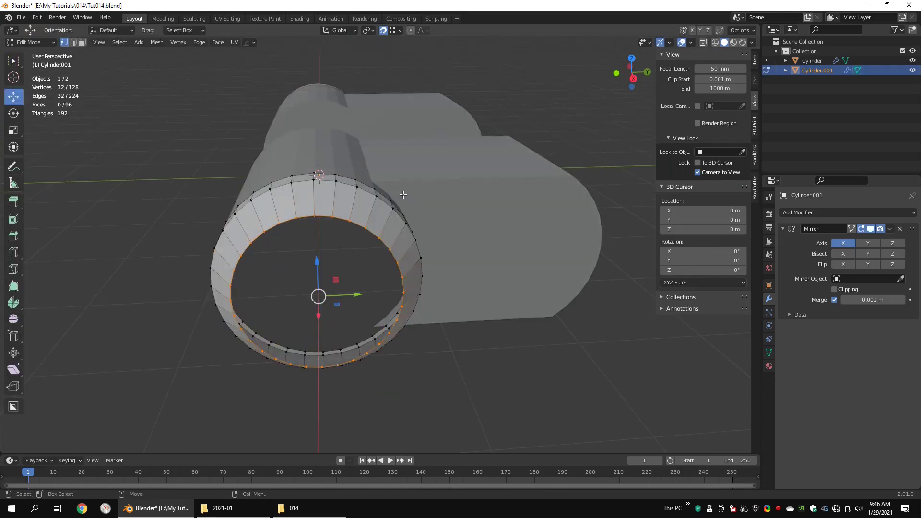
key("Tab")
middle_click_drag(419, 207, 433, 222, "shift")
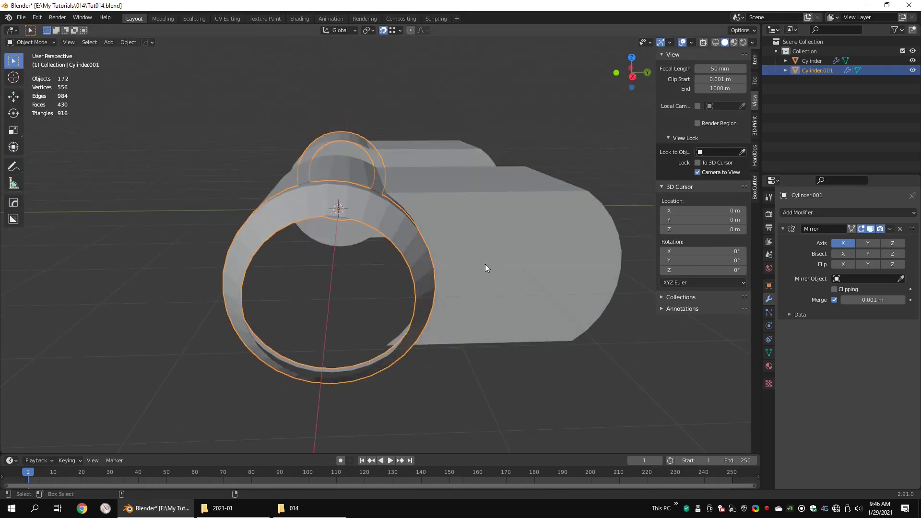
Step: Add a new cylinder with 12 vertices and start editing its mesh
key("q")
mouse_move(485, 264)
mouse_move(537, 264)
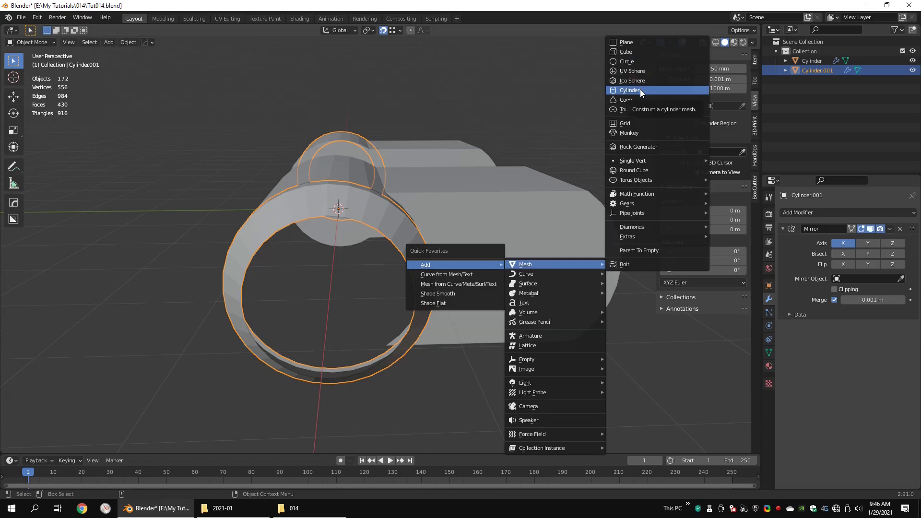
left_click(640, 89)
middle_click_drag(482, 182, 451, 197)
left_click(37, 445)
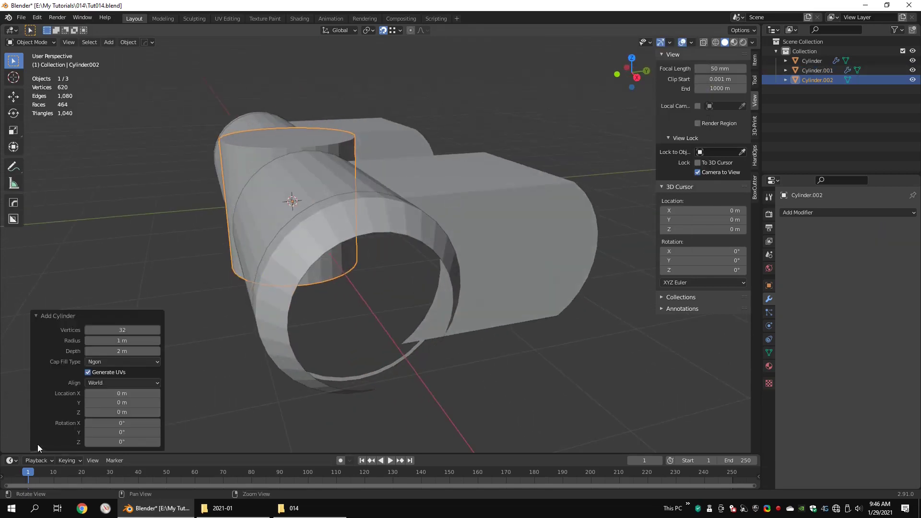
key("Tab")
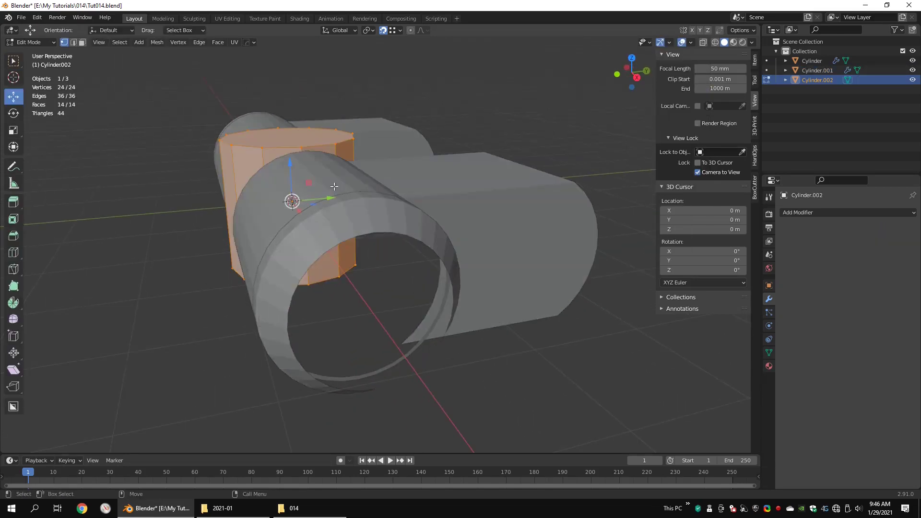
Step: Rotate the 12-sided cylinder 90° to lie along X and move it into the ring's opening
key("ctrl+z")
left_click_drag(298, 184, 365, 295)
type("90")
Step: Using quad view, scale the 12-sided cylinder to 0.343
key("ctrl+alt+q")
key("shift+z")
scroll(619, 261, "up", 4)
key("shift+z")
key("s")
left_click(553, 328)
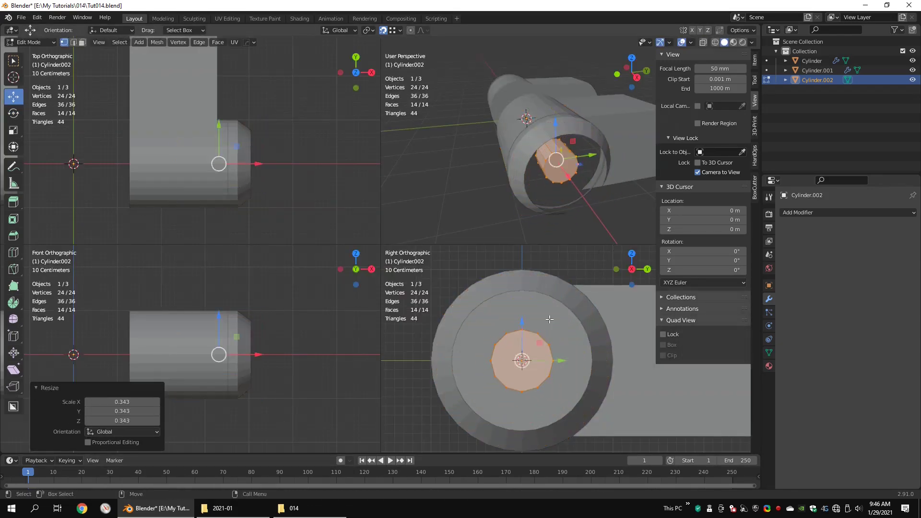
Step: Move the small cylinder up about 0.657 m along Z and return to a single view
key("shift+z")
left_click_drag(522, 319, 522, 259)
key("ctrl+alt+q")
Step: Scale the small cylinder to about 0.42 and raise it along Z to the ring's tapered wall
scroll(411, 189, "up", 2)
middle_click_drag(411, 189, 533, 338, "shift")
key("s")
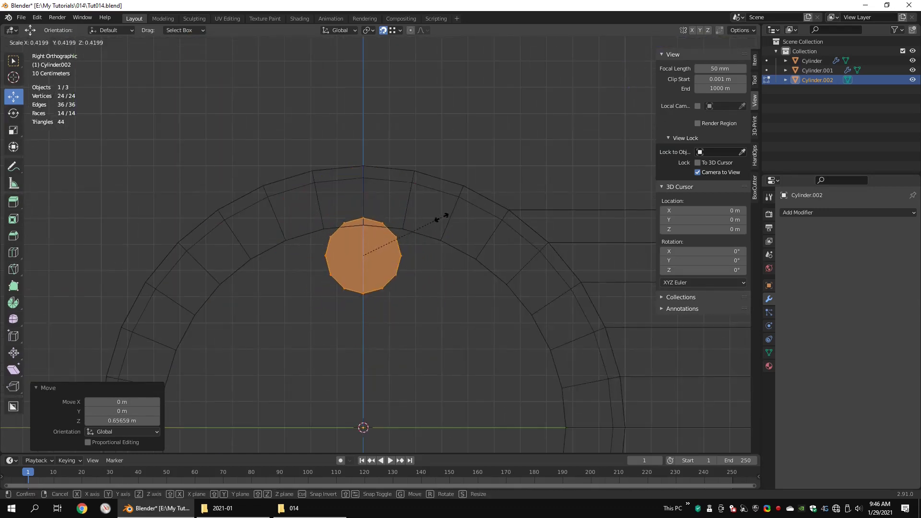
left_click_drag(364, 217, 364, 164)
key("ctrl+z")
Step: Move the small cylinder about 0.574 m along X toward the ring's tapered wall
middle_click_drag(364, 164, 476, 148)
key("shift+z")
scroll(439, 194, "down", 3)
left_click_drag(335, 206, 343, 204)
Step: Delete the upper vertices of the small cylinder, leaving an open lower half
mouse_move(355, 201)
middle_mouse_down()
mouse_move(523, 149)
mouse_move(547, 112)
mouse_move(531, 124)
middle_mouse_up()
key("shift+z")
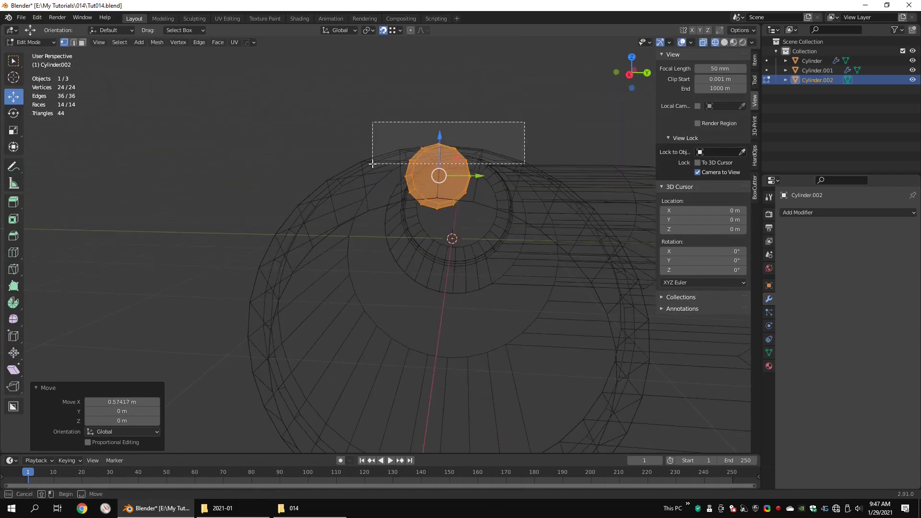
left_click_drag(372, 164, 371, 164)
key("x")
left_click(539, 80)
Step: Raise the open half-cylinder onto the ring's tapered surface and, with snapping off, shift it about -0.058 m along X
middle_click_drag(386, 230, 347, 261)
key("a")
middle_click_drag(468, 168, 432, 190)
scroll(431, 190, "up", 2)
key("shift+z")
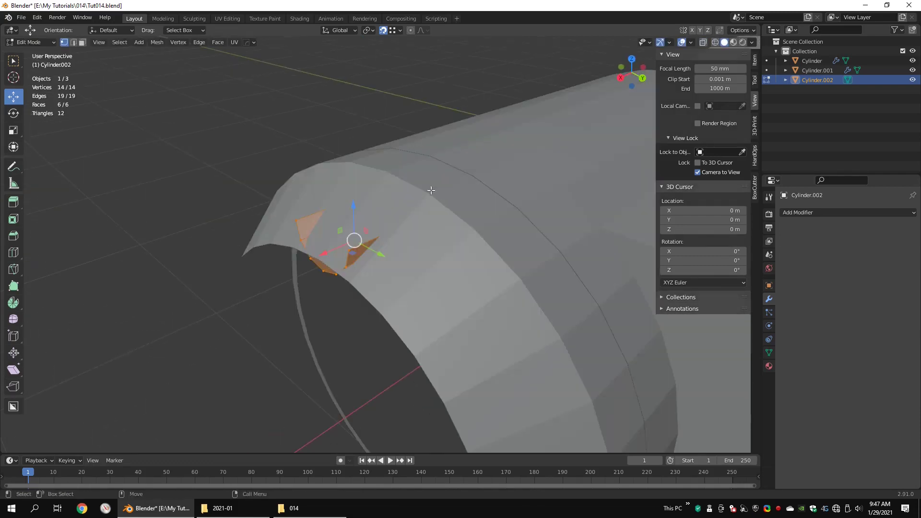
left_click_drag(355, 208, 355, 178)
key("shift+Tab")
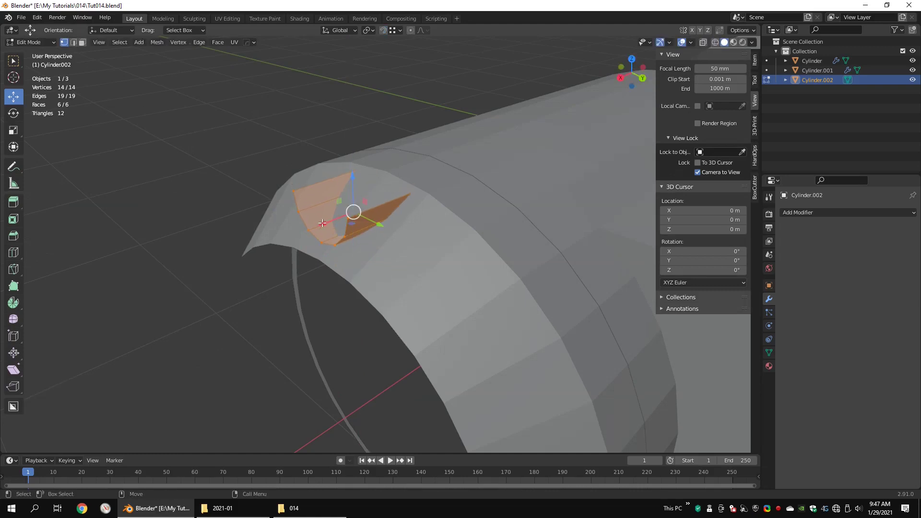
key("g")
key("x")
left_click(344, 224)
Step: With Face snapping enabled, scale the half-cylinder to 1.078 and raise it about 0.01 m along Z
key("shift+Tab")
left_click(396, 31)
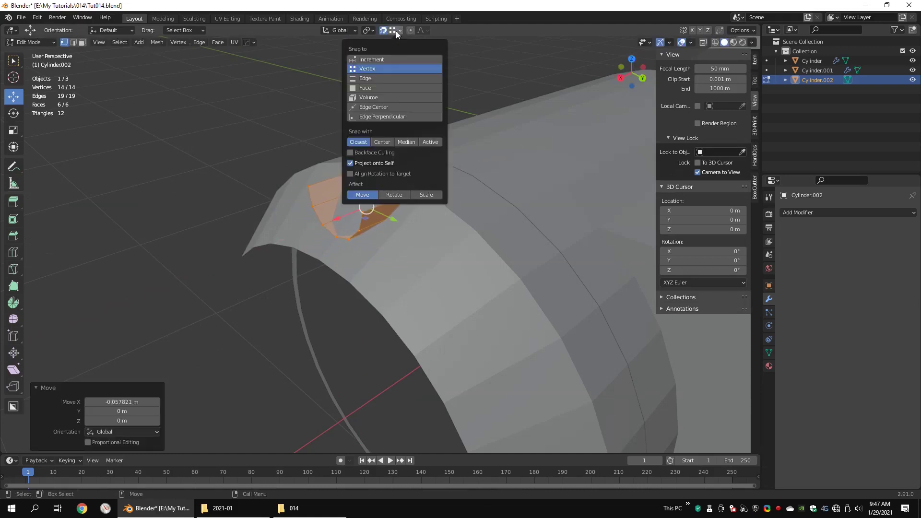
left_click(369, 88)
middle_click_drag(369, 90, 395, 155)
key("s")
left_click(503, 171)
left_click_drag(389, 144, 476, 137)
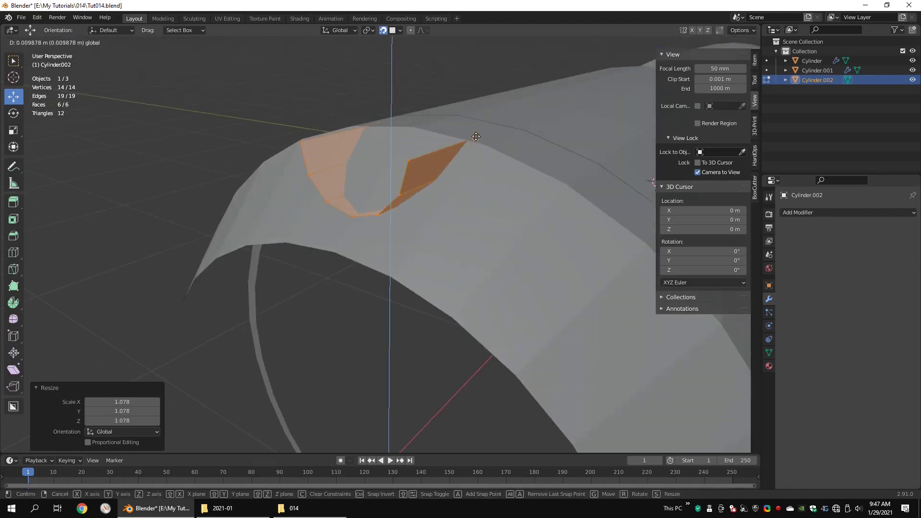
left_click(473, 139)
Step: Fill a face between the two upper edges of the half-cylinder to close its top, and leave mesh editing
middle_click_drag(473, 139, 402, 180)
left_click(398, 168)
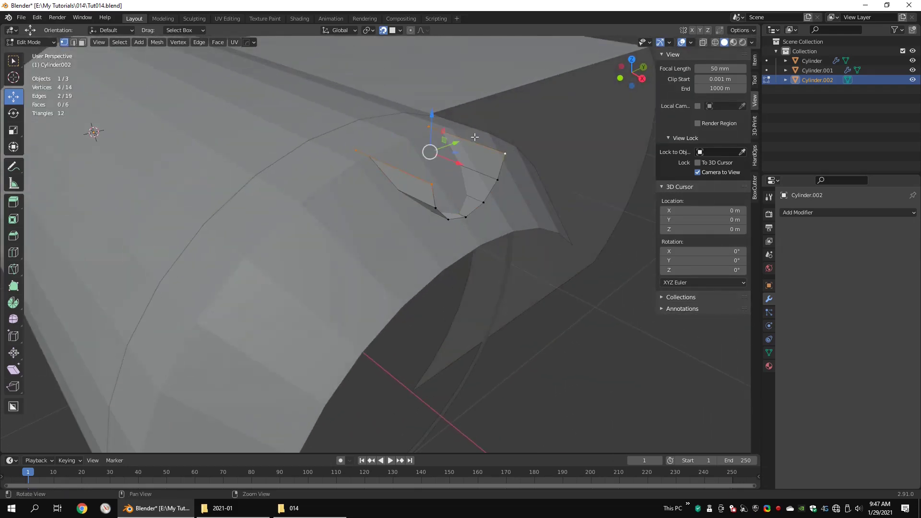
middle_click_drag(514, 178, 424, 220)
key("f")
key("Tab")
Step: Add a Boolean modifier to the tapered end ring, using the closed half-cylinder as its operand object
left_click(427, 213)
left_click(813, 211)
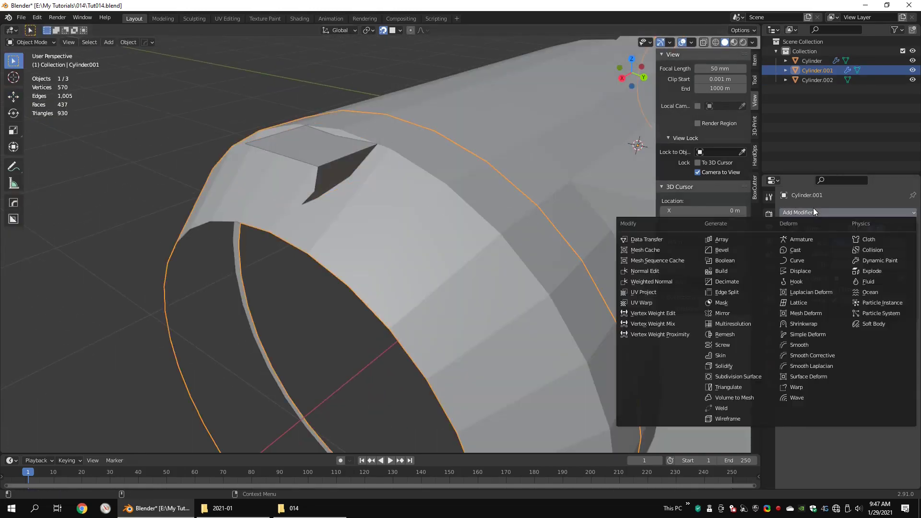
left_click(716, 314)
left_click(825, 213)
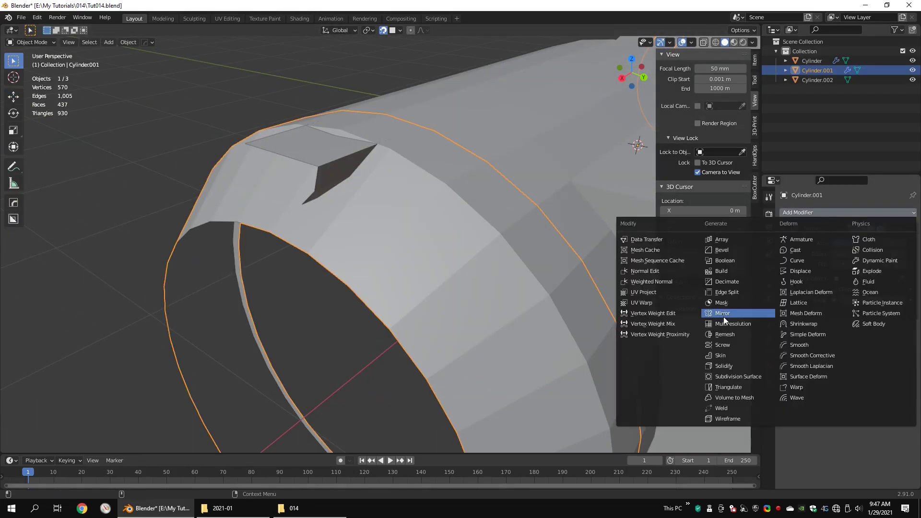
left_click(729, 261)
key("shift+z")
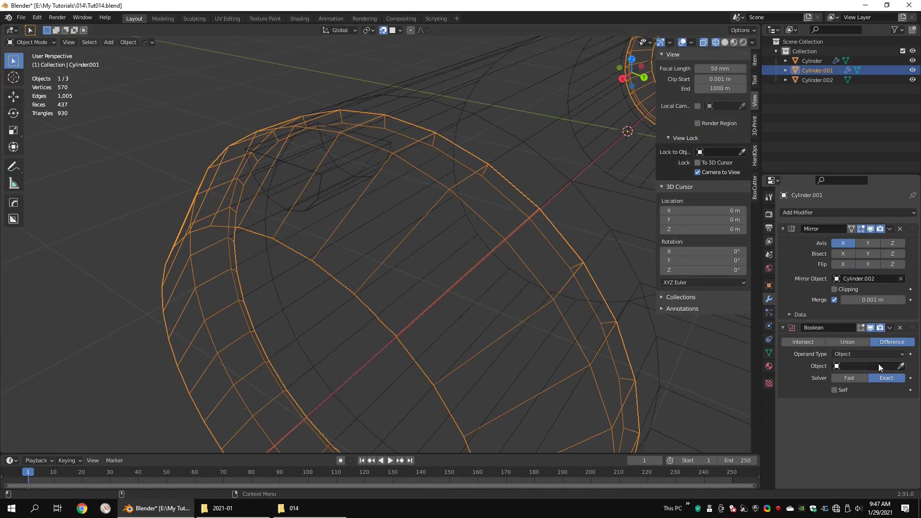
left_click(358, 155)
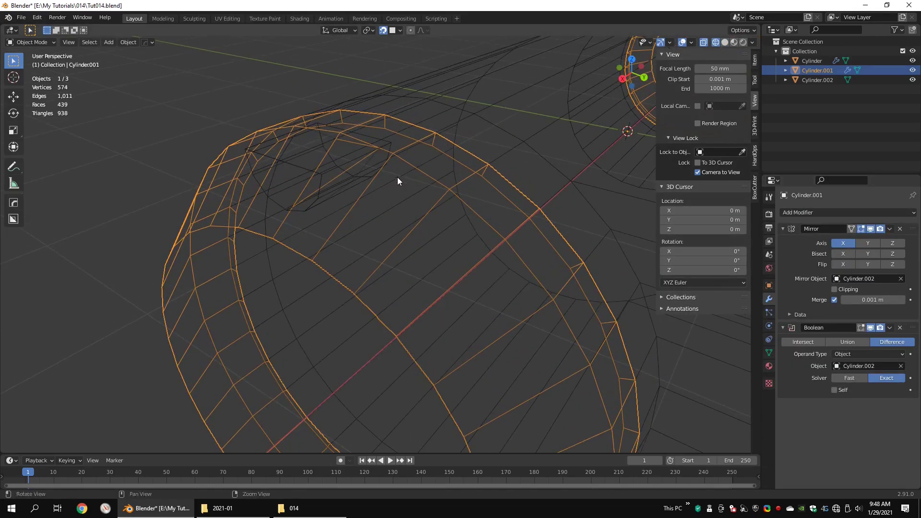
Step: Change the ring's Boolean operation to Union and apply the modifier
mouse_move(397, 177)
middle_mouse_down()
mouse_move(449, 180)
mouse_move(435, 157)
mouse_move(393, 142)
mouse_move(373, 163)
mouse_move(389, 177)
mouse_move(383, 192)
mouse_move(394, 192)
middle_mouse_up()
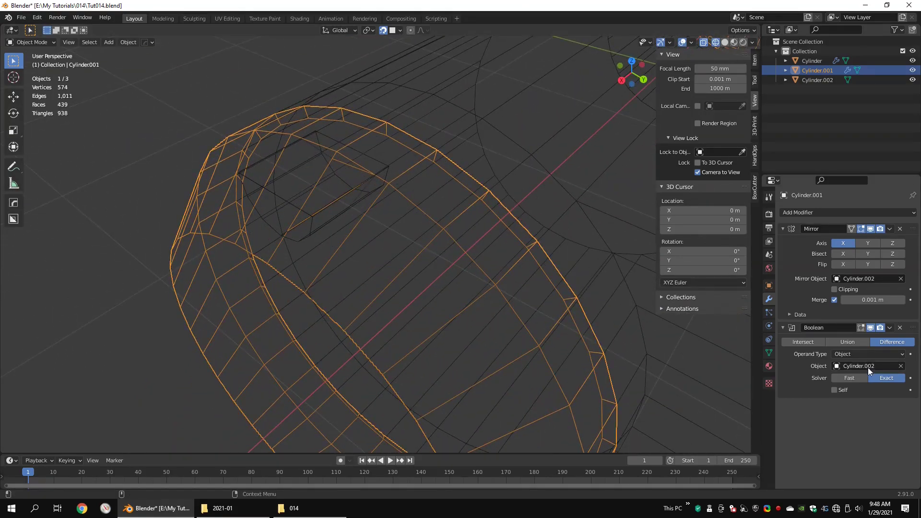
left_click(810, 341)
left_click(839, 339)
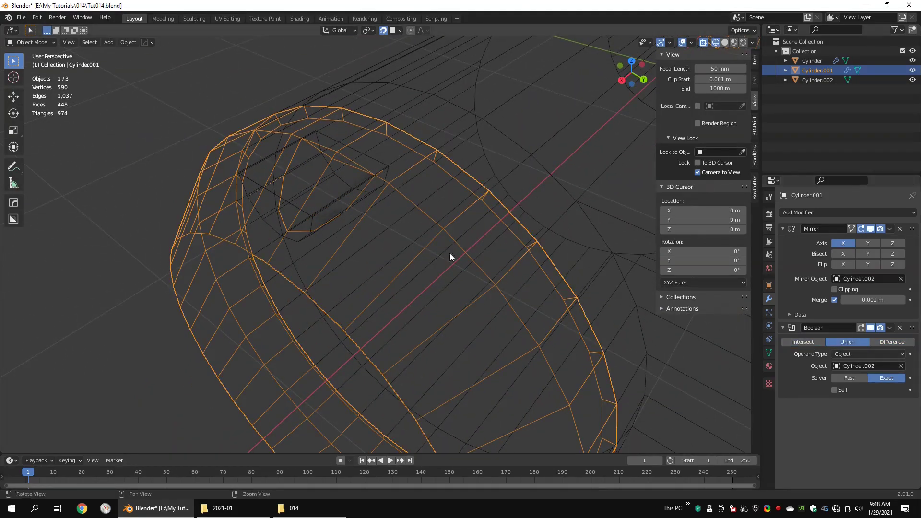
middle_click_drag(450, 252, 422, 196)
left_click(856, 339)
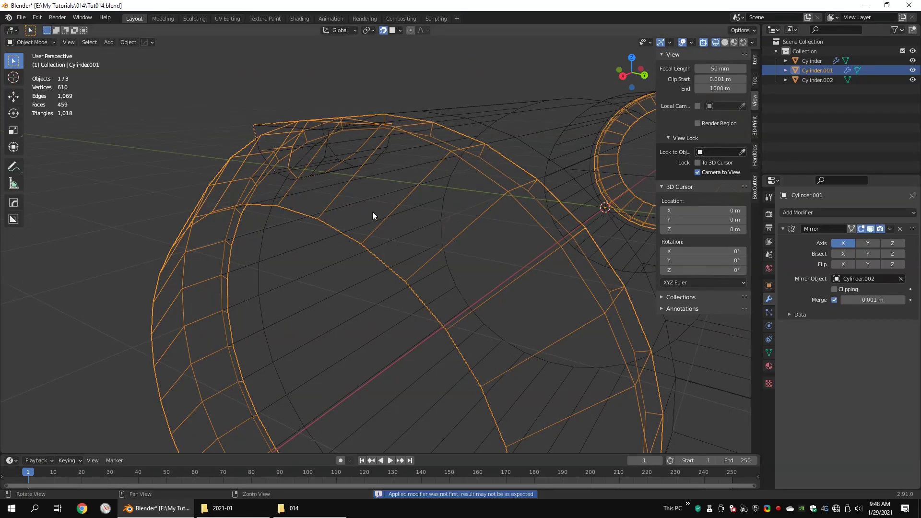
Step: Delete the separate half-cylinder object and select the ring in solid view
key("shift+z")
left_click(344, 149)
key("Delete")
left_click(353, 163)
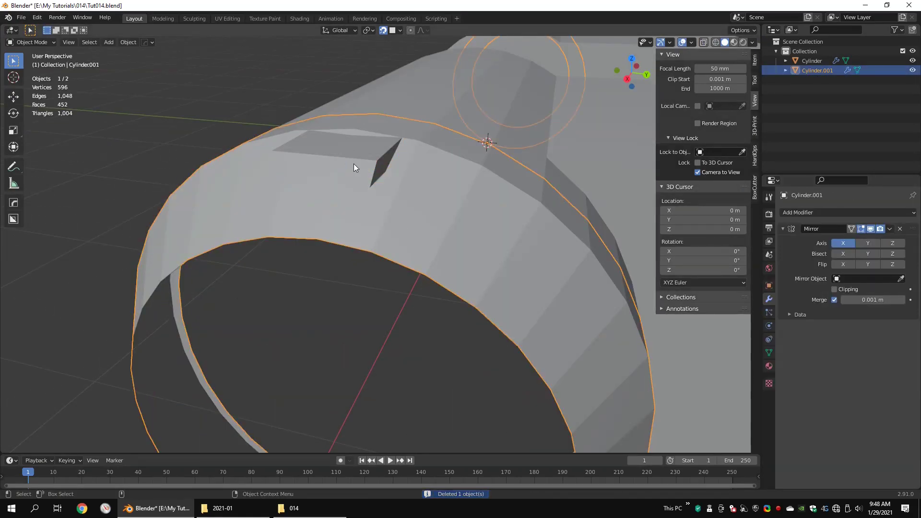
Step: Delete the faces of the wedge that sticks out of the ring's tapered surface
key("Tab")
key("3")
middle_click_drag(353, 163, 373, 168)
left_click(411, 165, "shift")
key("x")
left_click(471, 211)
Step: Delete the leftover faces in the left half around the notch opening
left_click(373, 167)
left_click(360, 167, "shift")
left_click(356, 179)
left_click(358, 167, "shift")
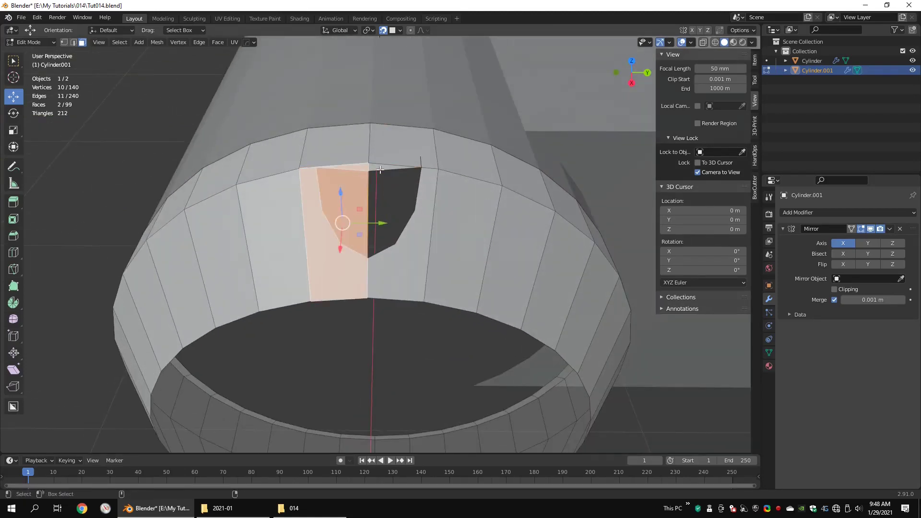
left_click(381, 168, "shift")
key("x")
left_click(406, 176)
Step: Delete the ring's left half and mirror the remaining half across the Y axis as well
scroll(405, 177, "down", 4)
key("shift+z")
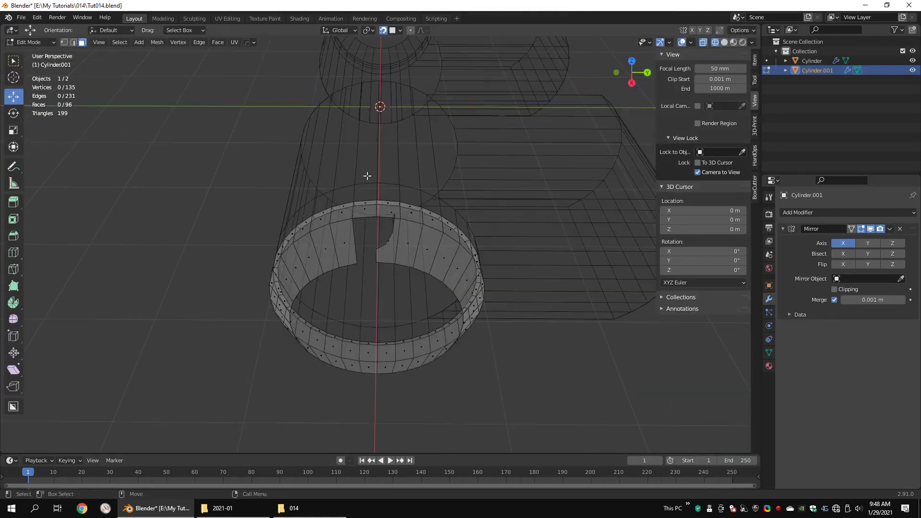
left_click_drag(377, 175, 202, 446)
middle_click_drag(399, 303, 411, 259)
key("x")
left_click(410, 240)
middle_click_drag(504, 293, 501, 312)
left_click(867, 242)
scroll(566, 213, "up", 5)
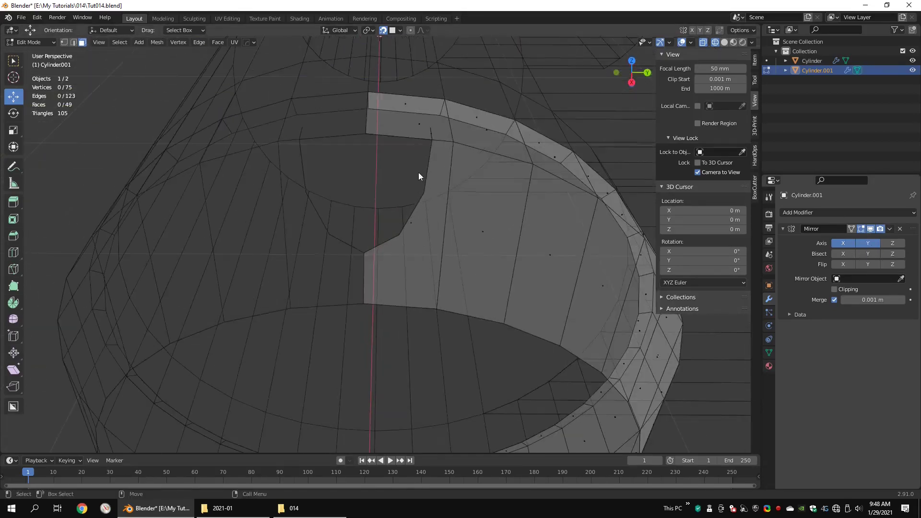
Step: Merge the three close vertices at the notch's upper corner at their center
left_click(431, 130)
middle_click_drag(433, 132, 409, 138)
middle_click_drag(409, 138, 408, 197, "shift")
scroll(407, 197, "up", 4)
left_click_drag(437, 154, 383, 221)
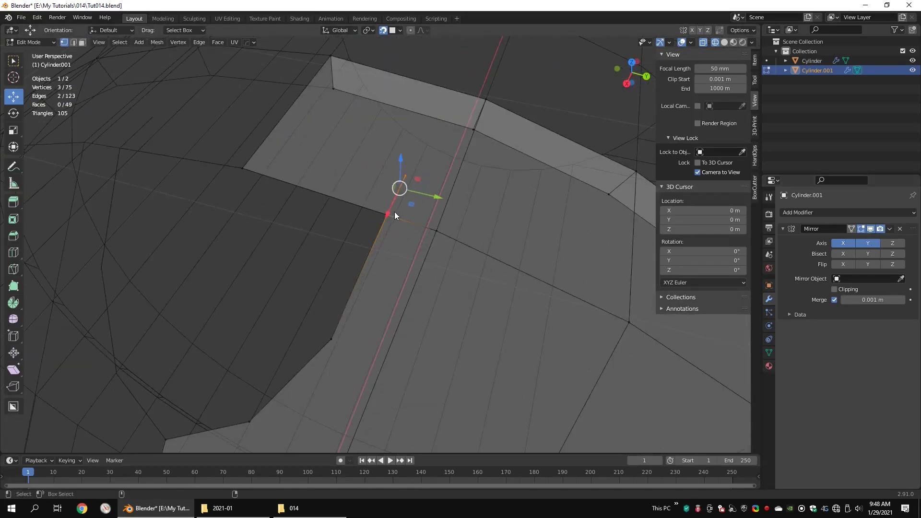
key("q")
mouse_move(427, 228)
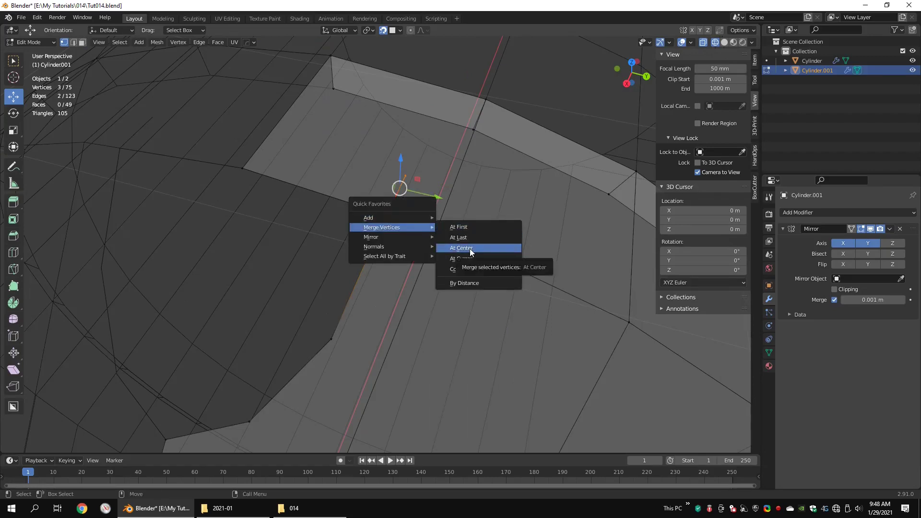
left_click(470, 248)
left_click_drag(390, 221, 398, 243)
key("ctrl+z")
Step: Merge the remaining duplicate vertices at the same notch corner at center
scroll(417, 160, "up", 3)
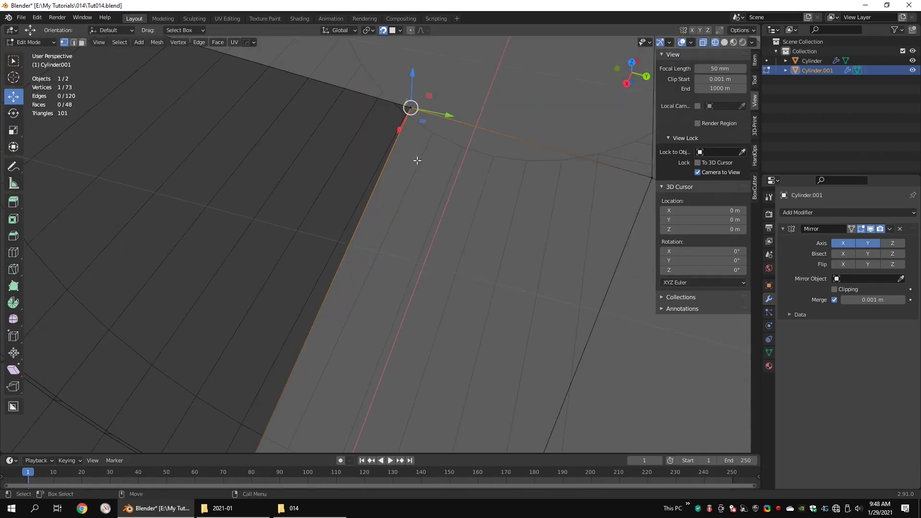
mouse_move(507, 119)
left_click(546, 119)
scroll(458, 197, "down", 7)
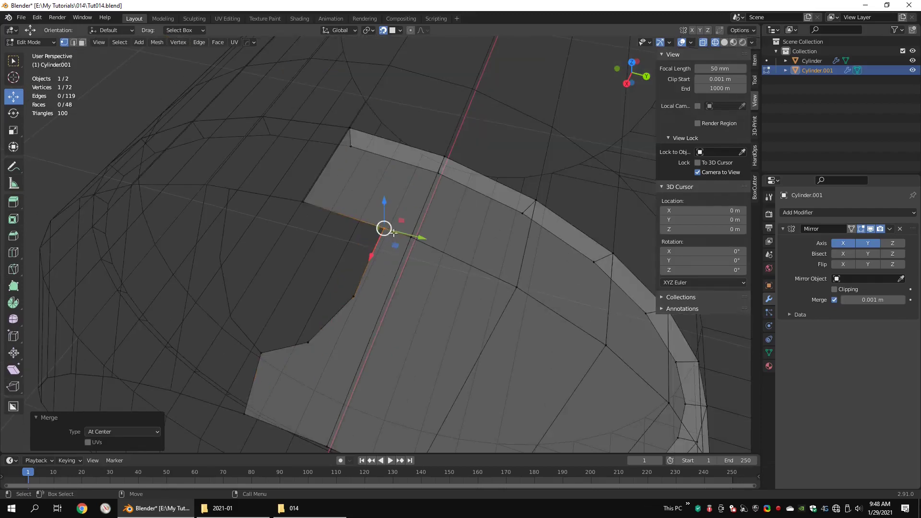
left_click_drag(387, 229, 399, 244)
key("ctrl+z")
Step: Extrude two side edges of the notch opening and, with snapping off, pull them inward
scroll(398, 245, "down", 4)
mouse_move(399, 245)
middle_mouse_down()
mouse_move(418, 227)
mouse_move(395, 215)
mouse_move(485, 189)
mouse_move(361, 190)
mouse_move(484, 219)
mouse_move(467, 220)
middle_mouse_up()
key("shift+z")
left_click(467, 220, "shift")
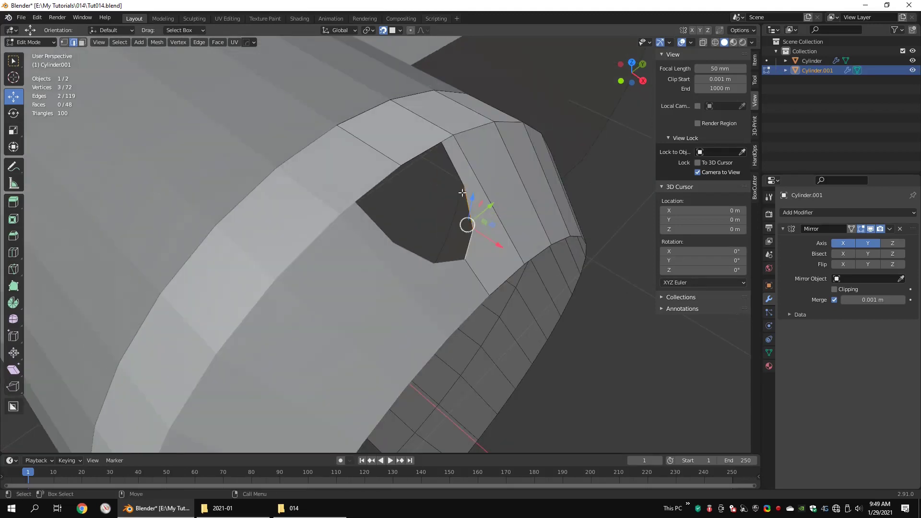
key("e")
right_click(474, 229)
left_click_drag(494, 243, 459, 215)
key("ctrl+z")
key("shift+Tab")
left_click_drag(491, 240, 459, 213)
Step: Flatten the extruded notch edges by scaling them to 0 along X, and turn snapping back on
key("s")
key("x")
key("0")
key("Return")
key("shift+Tab")
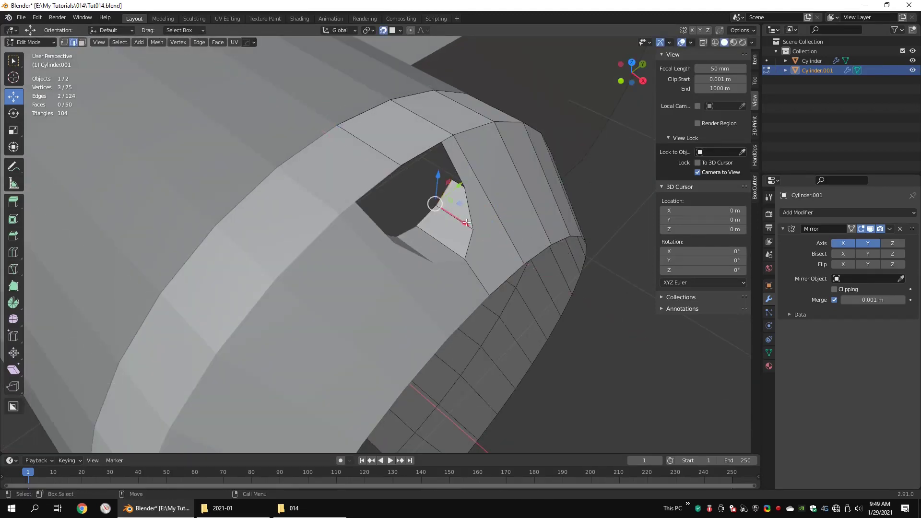
Step: Push the extruded edges inward along X and, with Vertex snapping, align them with the notch's upper rim corner
key("g")
key("x")
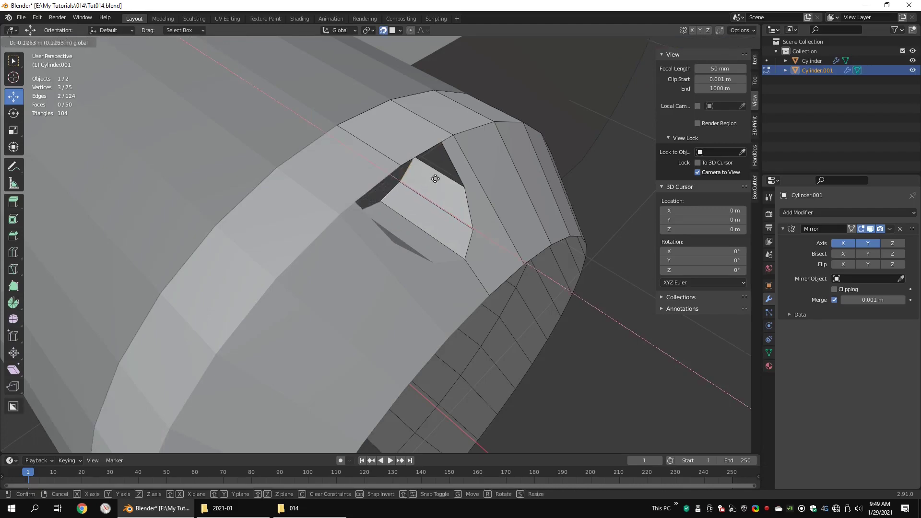
left_click(413, 181)
left_click(400, 30)
left_click(379, 68)
key("g")
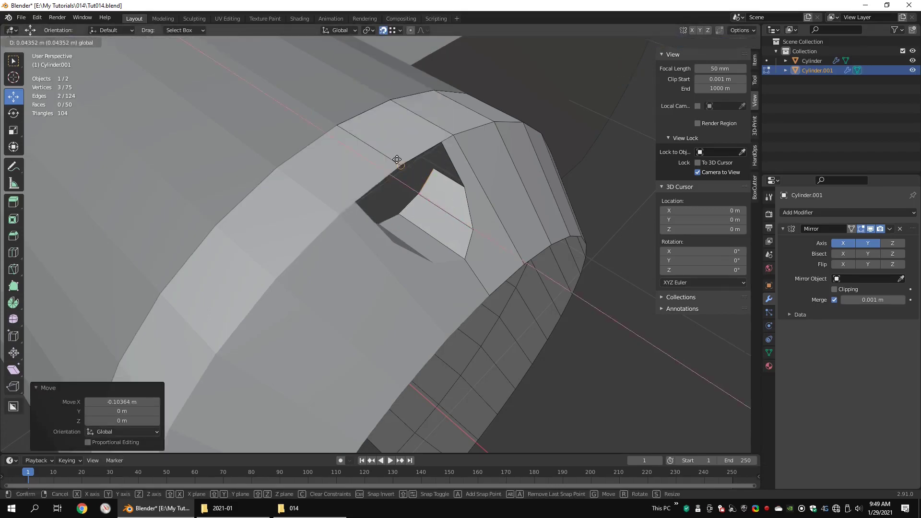
left_click(397, 159)
Step: Fill a face between the notch's upper rim edge and the extruded edges to form the back wall
middle_click_drag(397, 159, 360, 158)
left_click(408, 130)
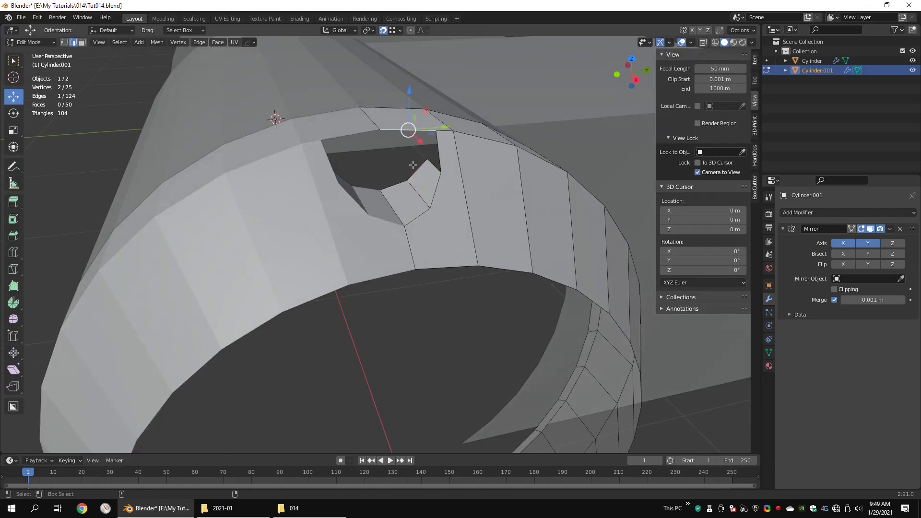
key("f")
Step: Fill the triangular gap at the side of the notch and knife a horizontal edge across the back wall
middle_click_drag(400, 186, 457, 192)
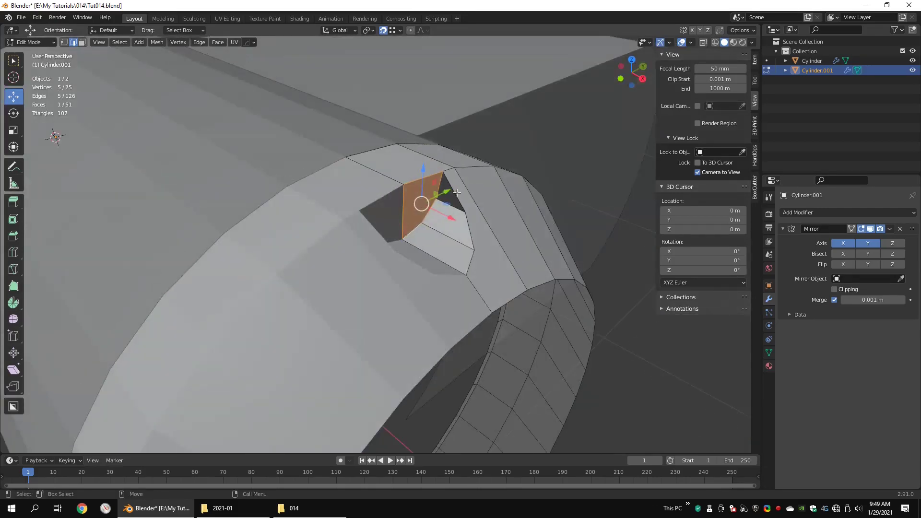
left_click(540, 204)
middle_click_drag(539, 204, 448, 206)
scroll(415, 206, "down", 3)
scroll(414, 207, "up", 3)
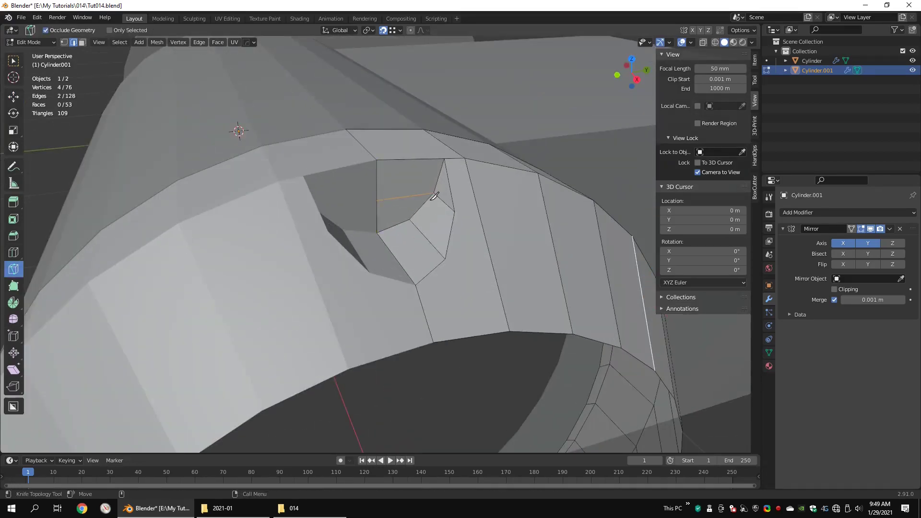
left_click(438, 181)
middle_click_drag(438, 181, 418, 194)
scroll(445, 144, "up", 3)
Step: Add a loop cut with factor 0.493 on the band above the notch and align it with the notch's side corner
key("ctrl+r")
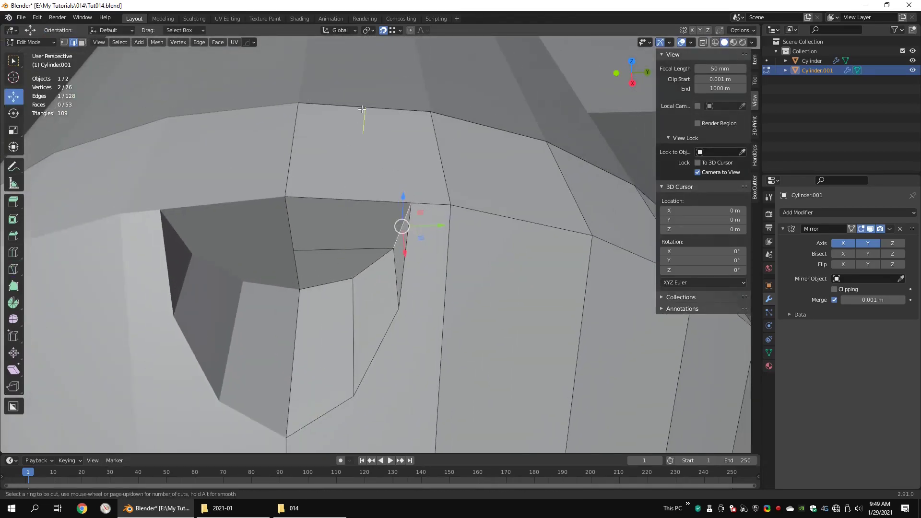
left_click(393, 111)
key("KP_3")
scroll(434, 199, "up", 4)
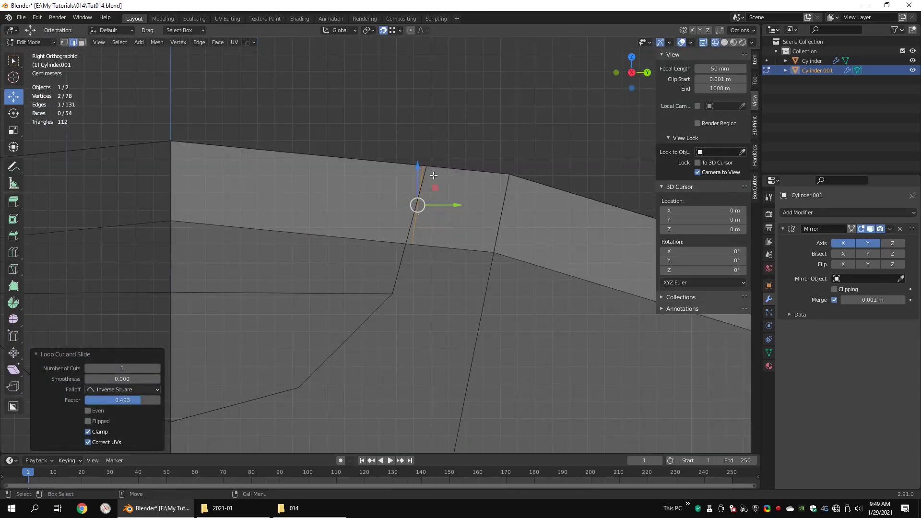
left_click_drag(450, 205, 426, 167)
left_click_drag(421, 166, 426, 168)
middle_click_drag(426, 171, 384, 251)
Step: Knife an edge from the aligned cut across the adjacent band to the notch's upper corner
key("k")
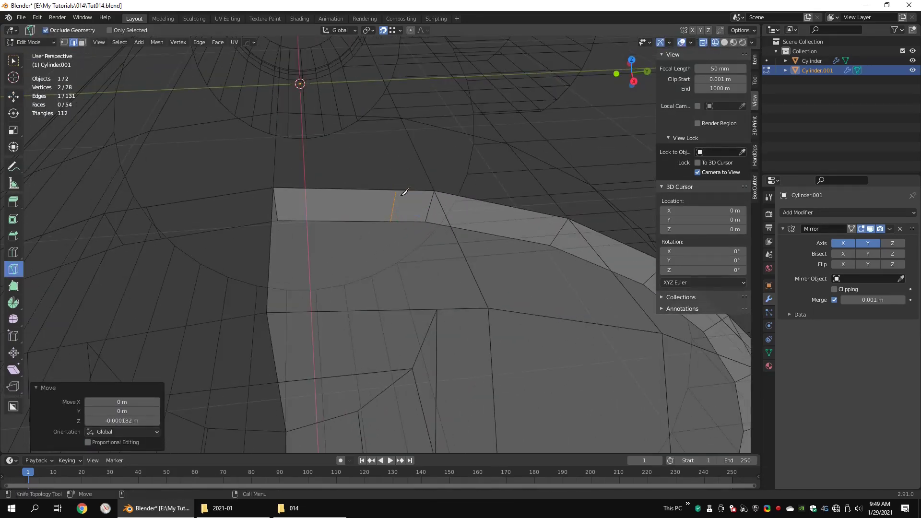
left_click(437, 309)
key("Return")
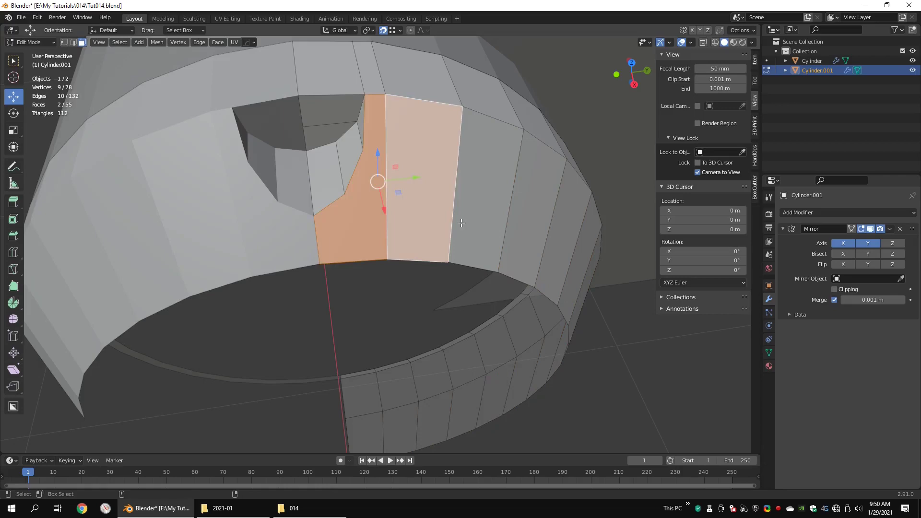
Step: Select the tapered face strip around the ring and inset it with Boundary on and a thickness of 0.0159 m
scroll(477, 273, "down", 3)
middle_click_drag(458, 222, 480, 278)
left_click(480, 277, "alt")
middle_click_drag(407, 233, 420, 215)
right_click(425, 212)
left_click(425, 213)
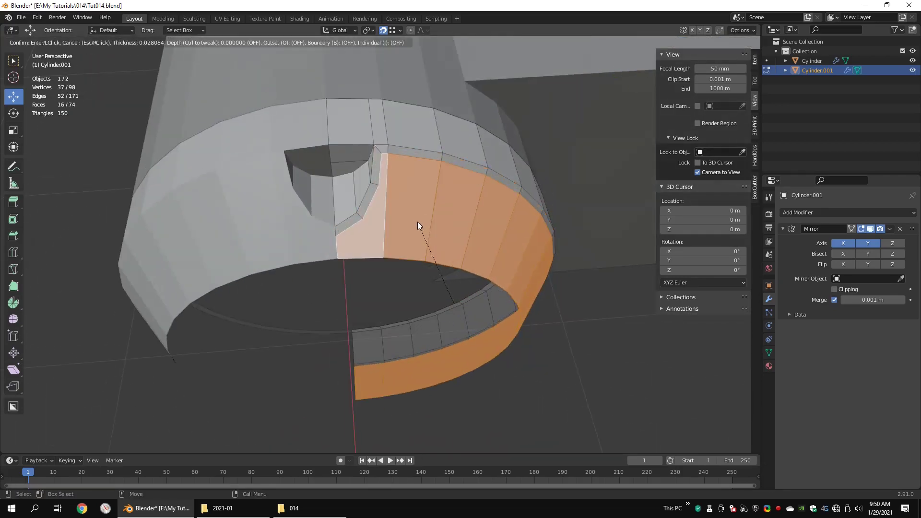
left_click(416, 224)
scroll(415, 235, "up", 3)
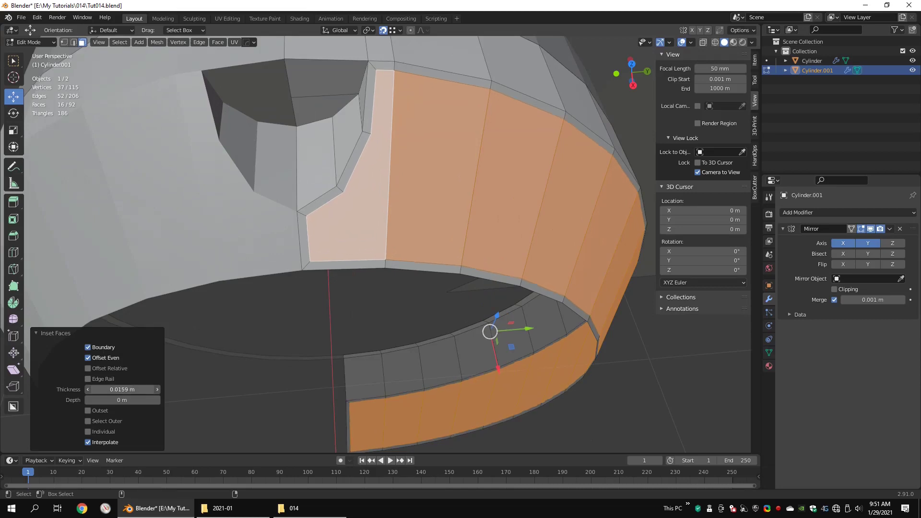
Step: Delete the narrow inset face beside the mirror line and bring the open edge to the centerline, with mirror Clipping enabled
key("1")
left_click(307, 213)
scroll(349, 215, "up", 2)
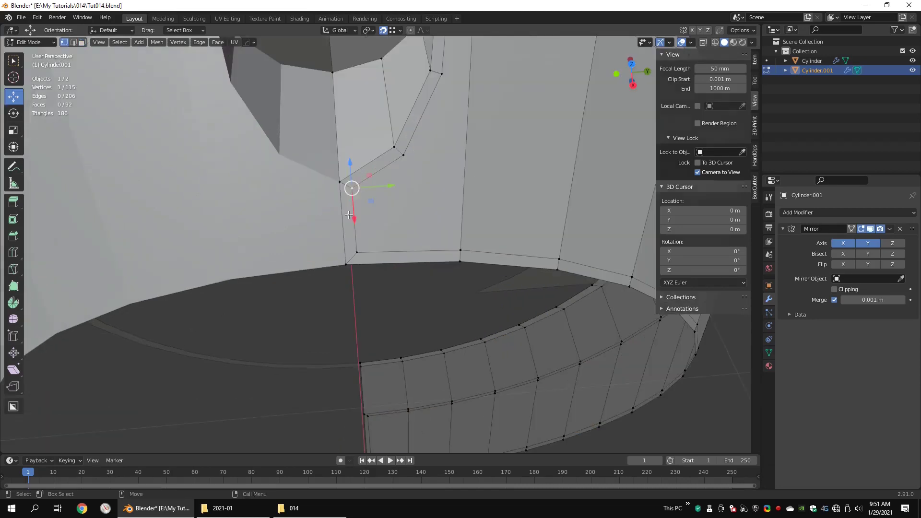
key("x")
left_click(366, 222)
left_click_drag(379, 221, 371, 218)
left_click(857, 289)
Step: Slide the inset vertex below the notch on the centerline by a factor of 0.107
key("1")
left_click(340, 188)
middle_click_drag(431, 245, 475, 211)
right_click(475, 210)
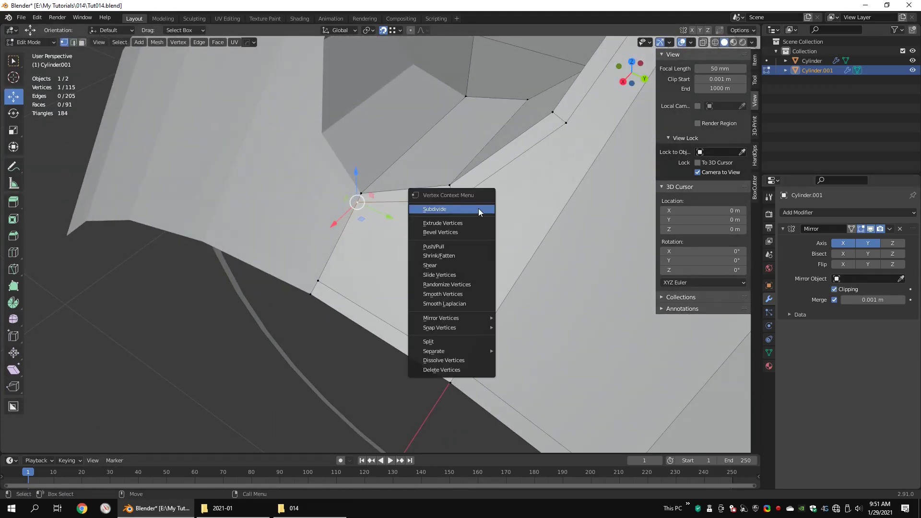
left_click(445, 275)
left_click(442, 283)
Step: Add a loop cut with factor 0.307 in the narrow strip of the band beside the notch's upper corner
scroll(442, 283, "down", 5)
middle_click_drag(442, 283, 349, 214)
scroll(344, 218, "up", 3)
key("ctrl+r")
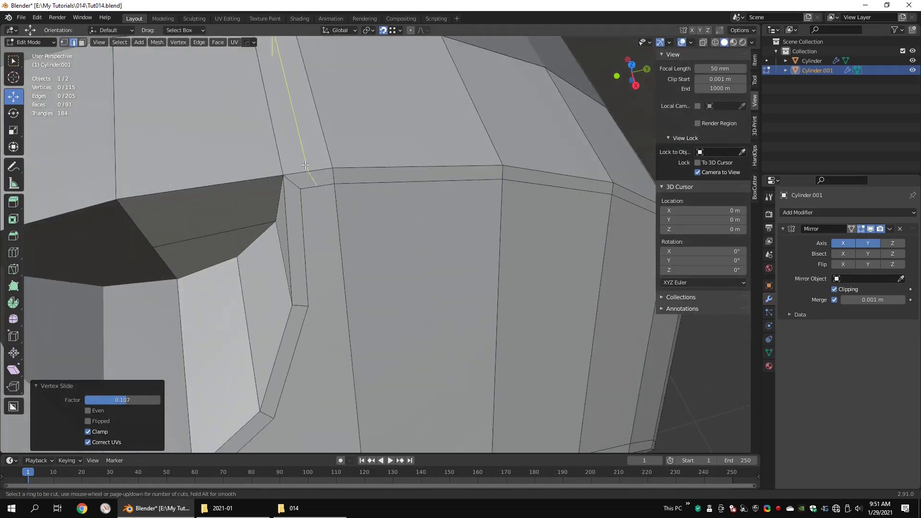
left_click(298, 167)
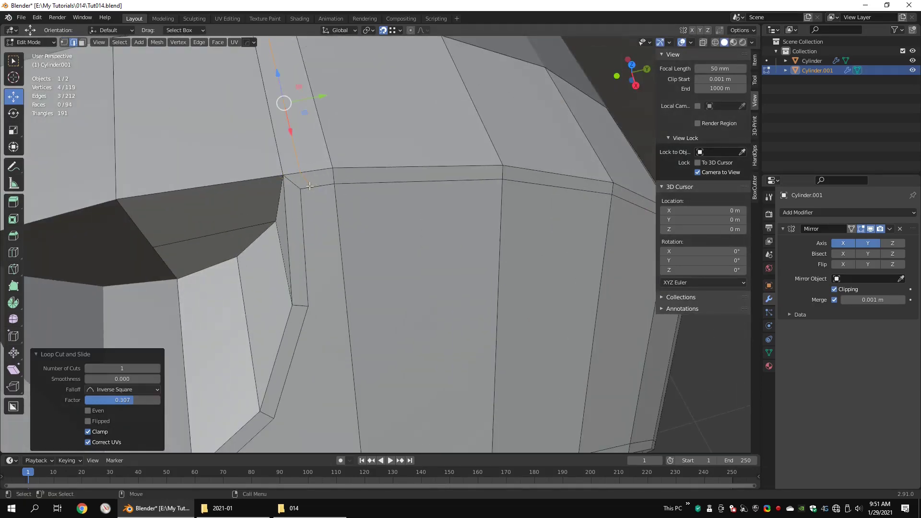
Step: Merge the new cut's end vertex with the inset corner vertex beside the notch
key("1")
left_click(311, 187)
left_click(300, 189, "shift")
key("q")
mouse_move(313, 197)
left_click(352, 236)
Step: Add a loop cut with factor 0.422 running around the ring's band above the inset strip
key("2")
left_click(361, 191, "alt")
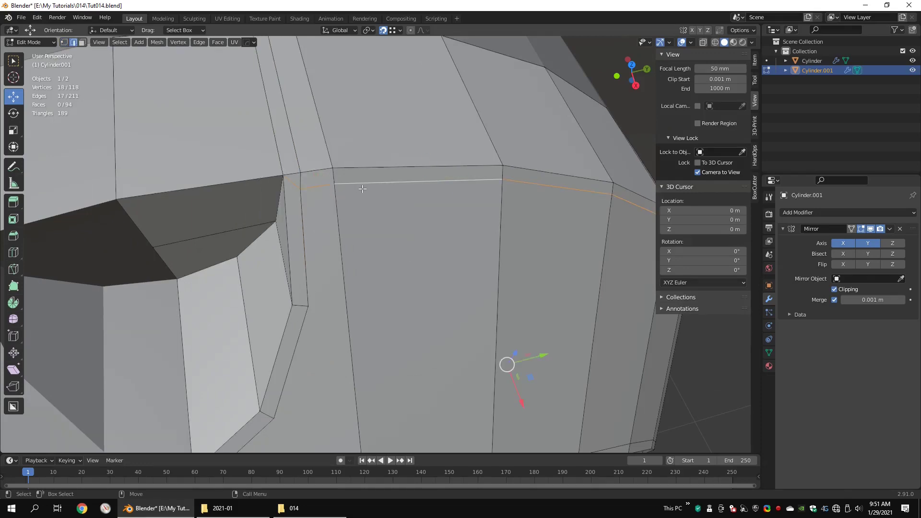
middle_click_drag(361, 191, 396, 188)
middle_click_drag(362, 208, 340, 203)
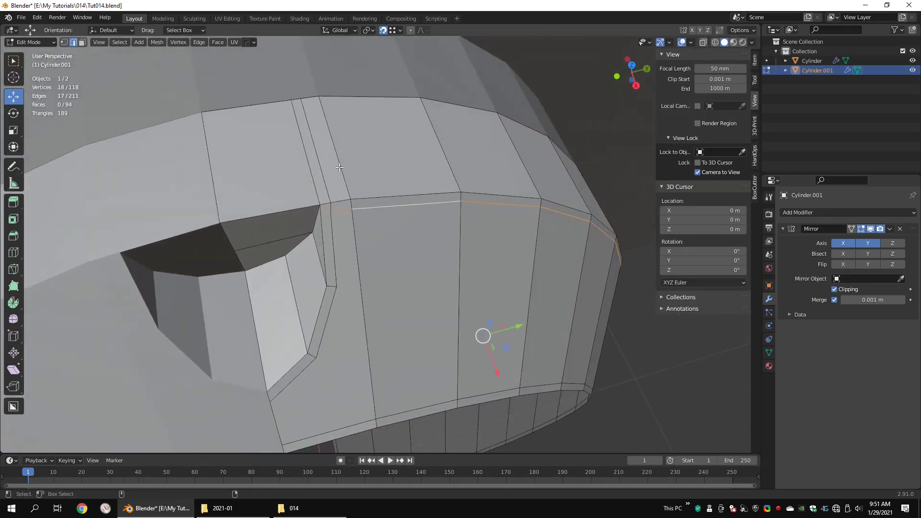
key("ctrl+r")
left_click(335, 146)
left_click(367, 190)
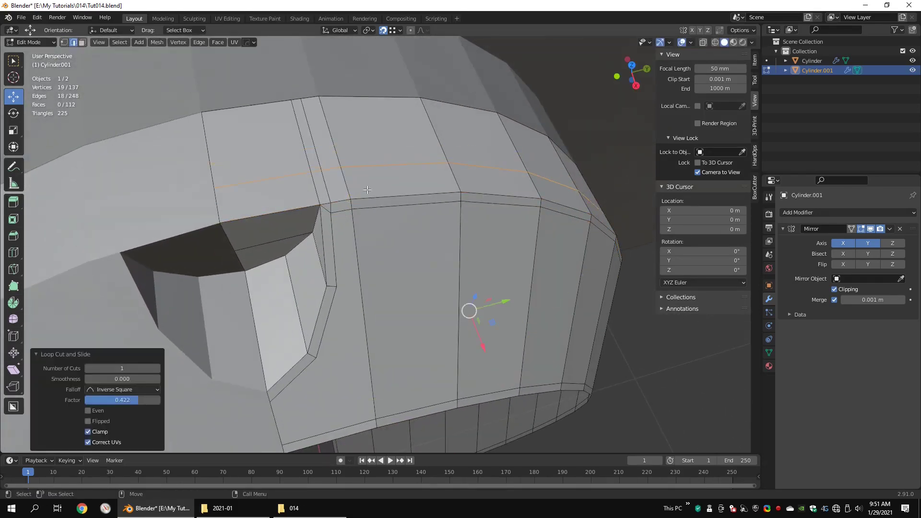
Step: Move the new band loop 0.046722 m along X, close to the notch's upper edge
left_click_drag(483, 341, 486, 357)
middle_click_drag(487, 356, 474, 330)
scroll(475, 331, "up", 1)
middle_click_drag(432, 250, 321, 189)
key("ctrl+r")
left_click(324, 178)
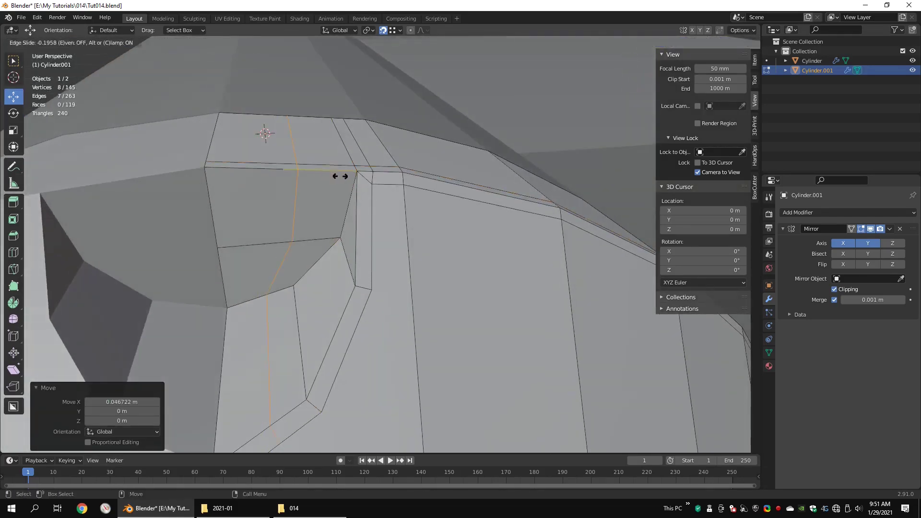
right_click(350, 103)
key("ctrl+z")
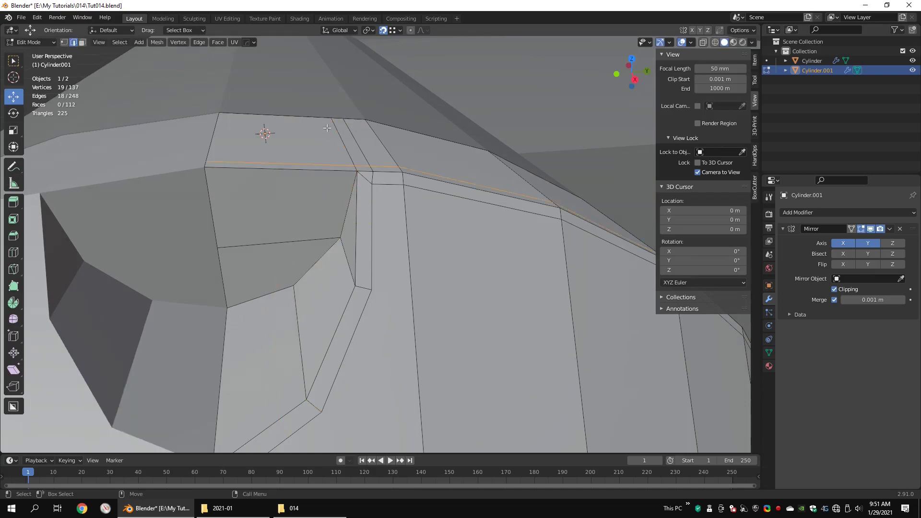
right_click(306, 139)
key("ctrl+z")
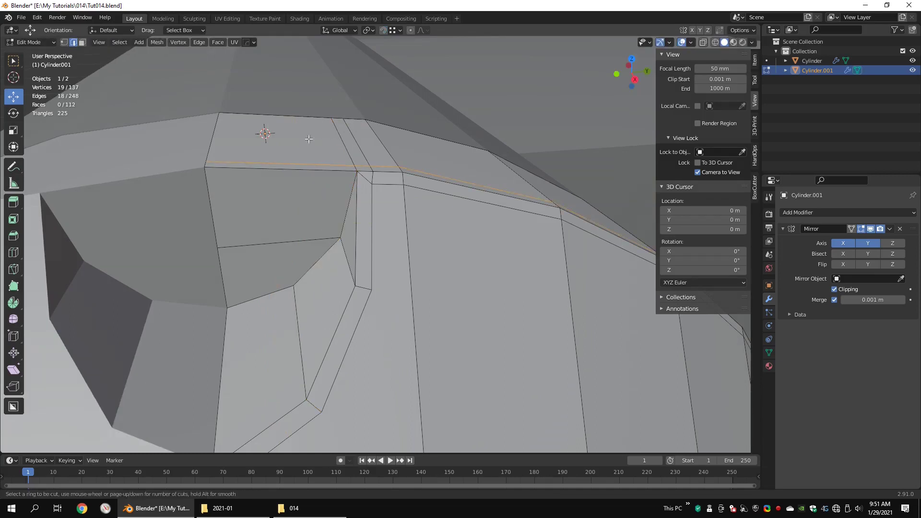
Step: Add a loop cut with factor -0.769 down through the notch and knife-cut from it to the centerline just above the back wall's lower edge
left_click(306, 135)
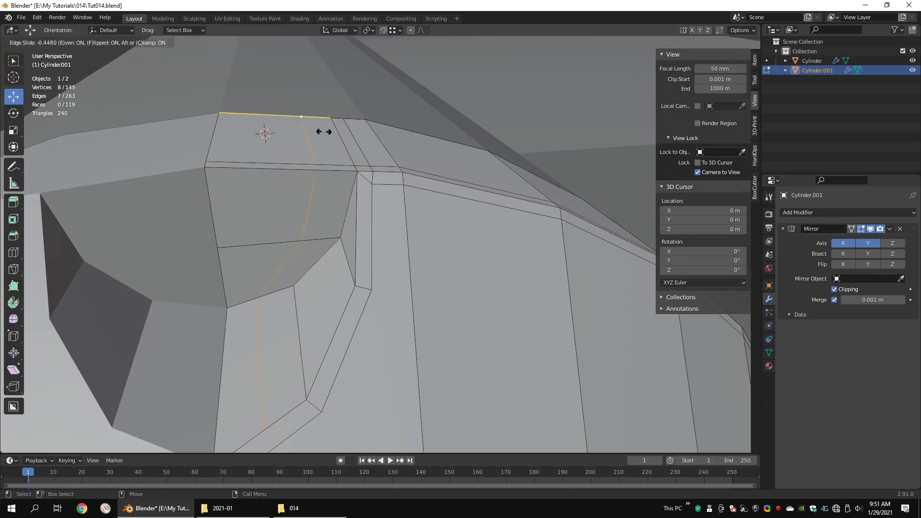
left_click(340, 135)
middle_click_drag(340, 134, 317, 205)
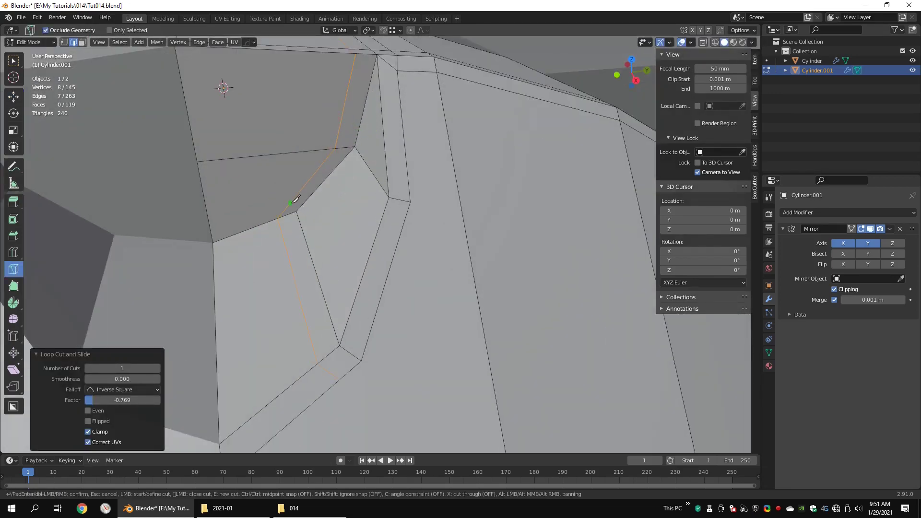
left_click(214, 228)
key("Return")
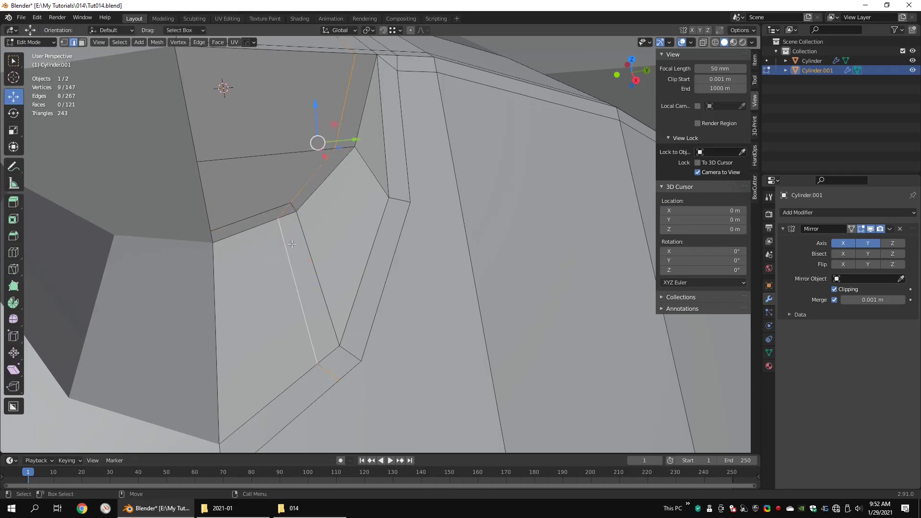
Step: Merge the cut's vertex on the notch's lower inner edge into the neighbouring corner vertex using At Last
left_click(292, 203)
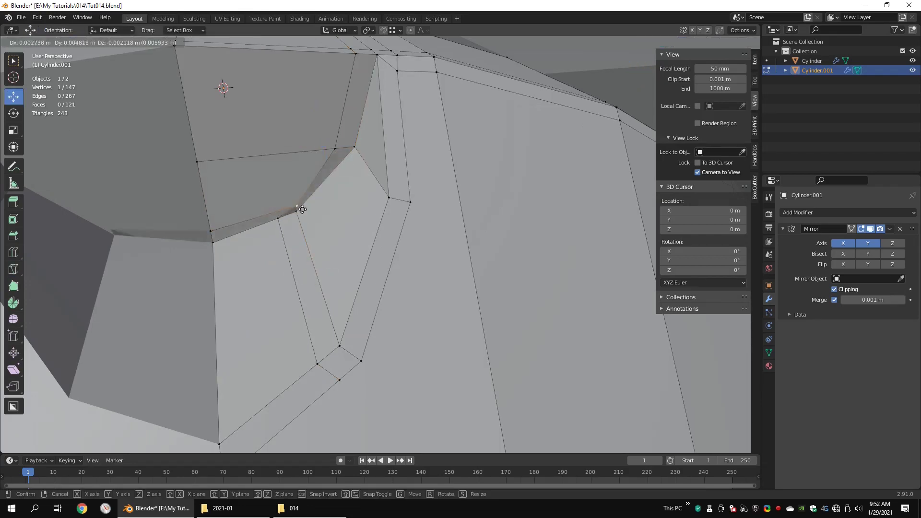
left_click(294, 213, "shift")
key("q")
mouse_move(312, 205)
left_click(352, 216)
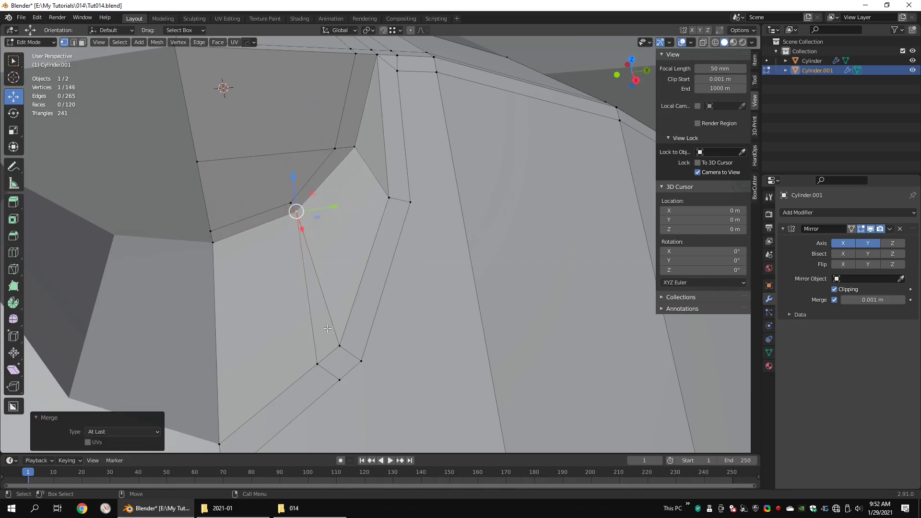
Step: Delete the leftover edge loop on the notch's sloped wall and convert the resulting triangles to quads
key("2")
left_click(315, 327, "alt")
key("x")
left_click(378, 387)
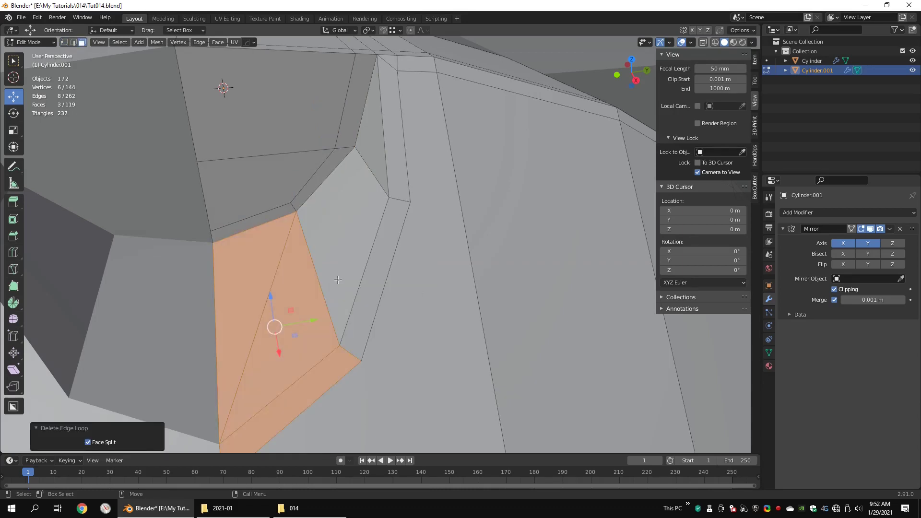
right_click(338, 279)
left_click(303, 381)
Step: Add a loop cut with factor 0.302 around the ring's outer side, level with the notch's inset vertex
middle_click_drag(365, 288, 389, 246)
left_click(388, 245)
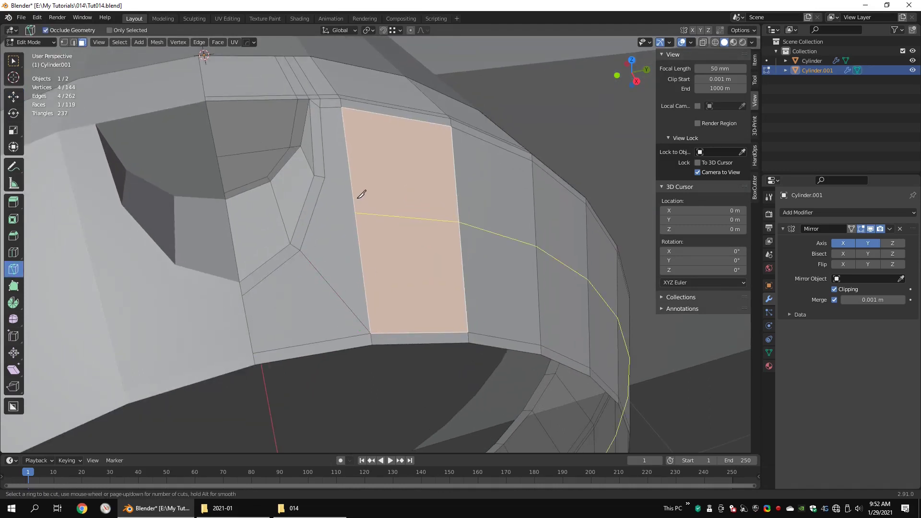
key("ctrl+r")
left_click(343, 191)
left_click(351, 152)
Step: Knife-cut an edge connecting the notch's inset vertex to the end of the new outer loop
key("shift+space")
key("k")
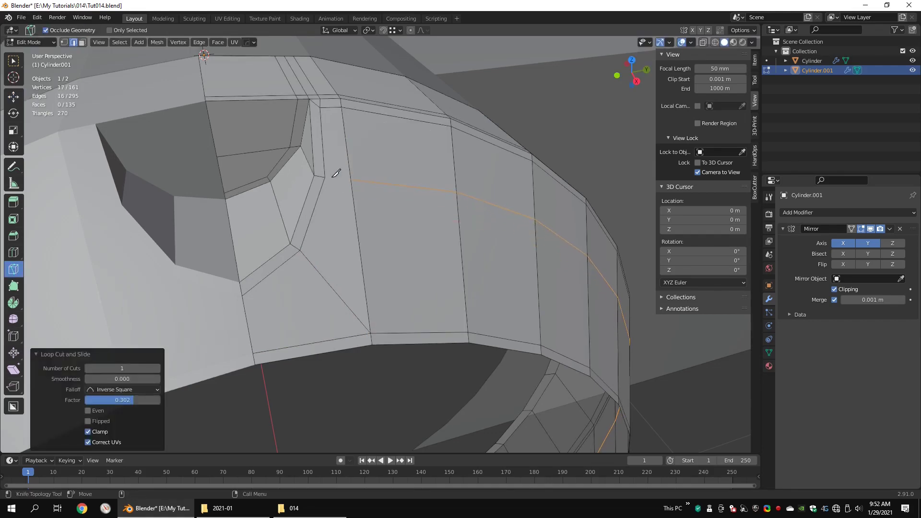
left_click(346, 178)
key("Return")
Step: Add a loop cut on the notch's wall beside its outer rim and slide it evenly by a factor of about 0.597
middle_click_drag(353, 173, 405, 202)
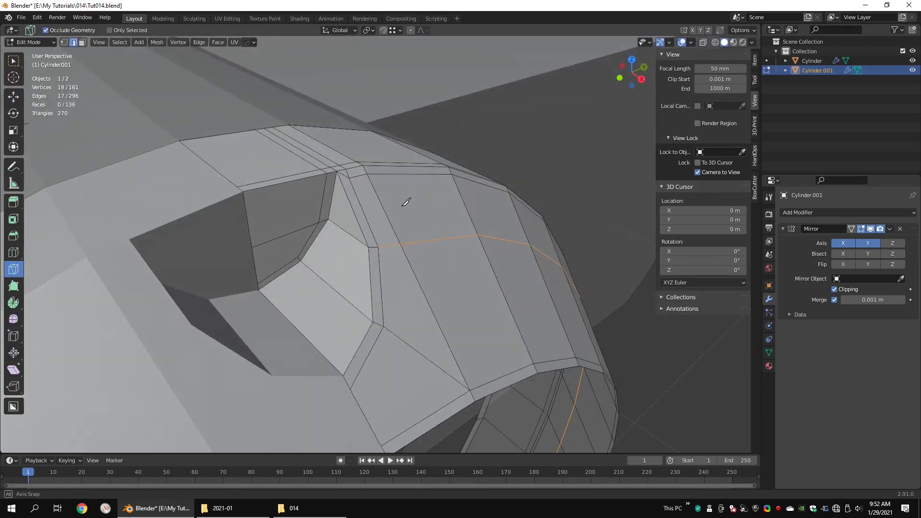
key("ctrl+r")
left_click(354, 245)
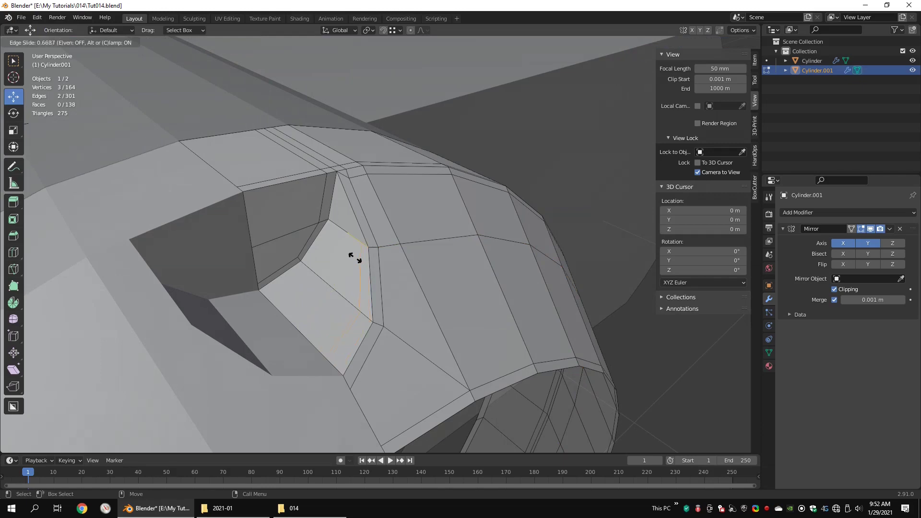
left_click(359, 259)
key("g")
key("g")
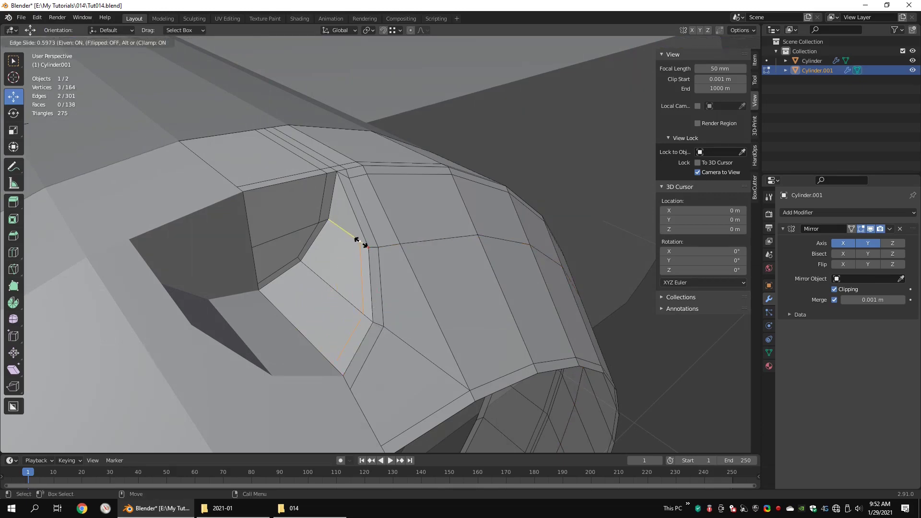
left_click(361, 242)
key("ctrl+r")
left_click(338, 218)
right_click(348, 202)
key("ctrl+z")
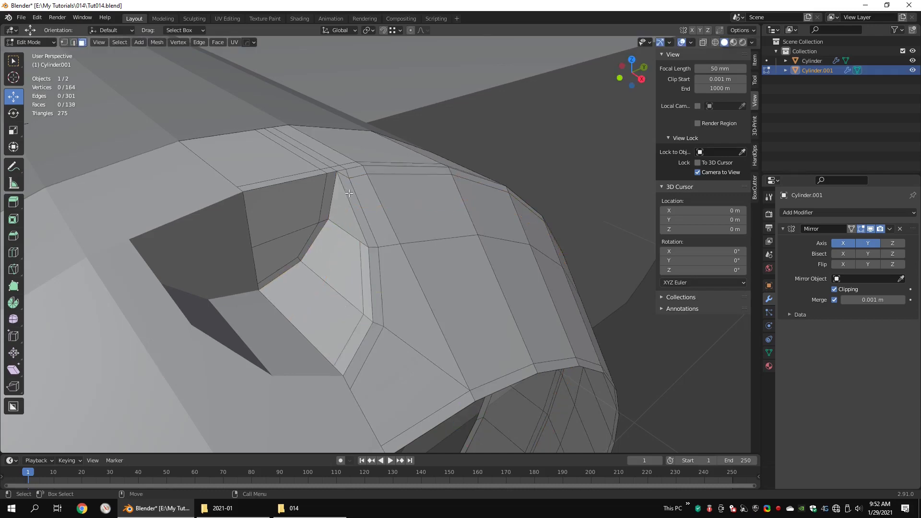
Step: Delete the upper narrow strip face beside the notch's rim
left_click(348, 193)
key("x")
left_click(353, 194)
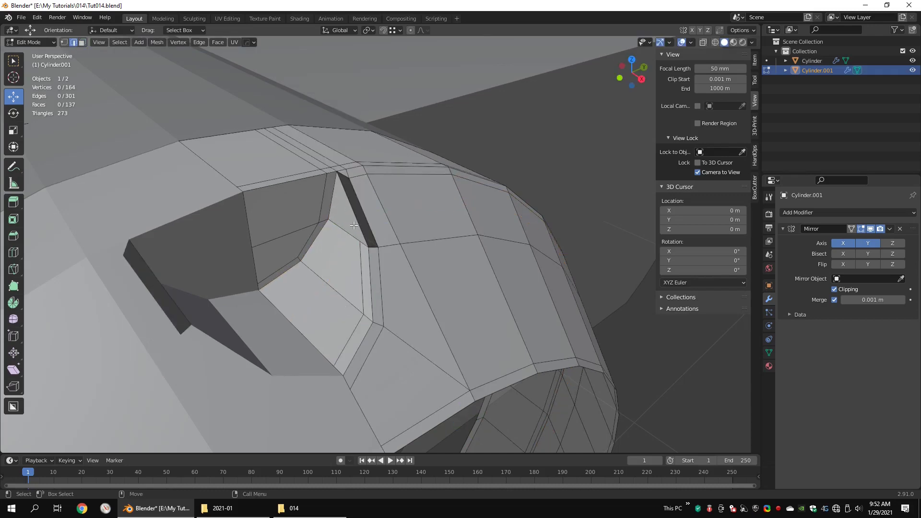
Step: Add a loop cut with factor 0.431 along the notch's side wall near the back wall and edge-slide it into place
left_click(352, 223)
left_click(346, 205)
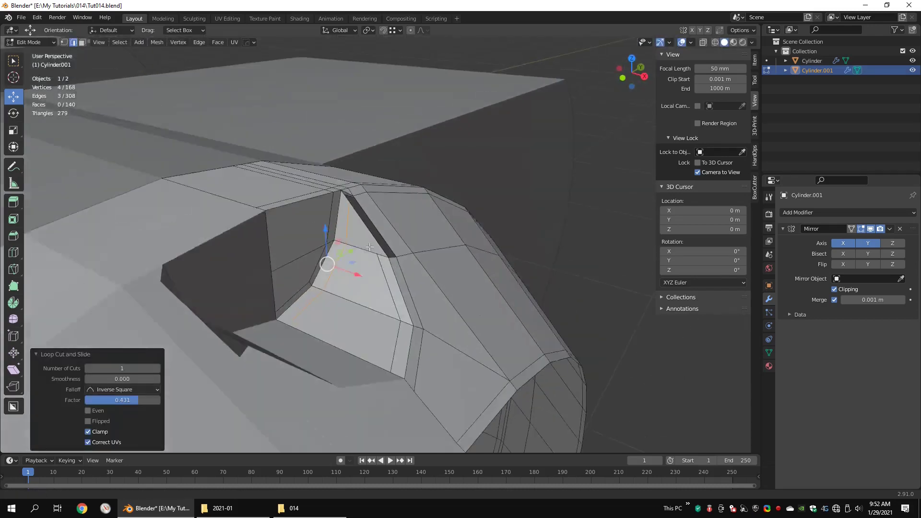
scroll(332, 365, "up", 3)
right_click(332, 366)
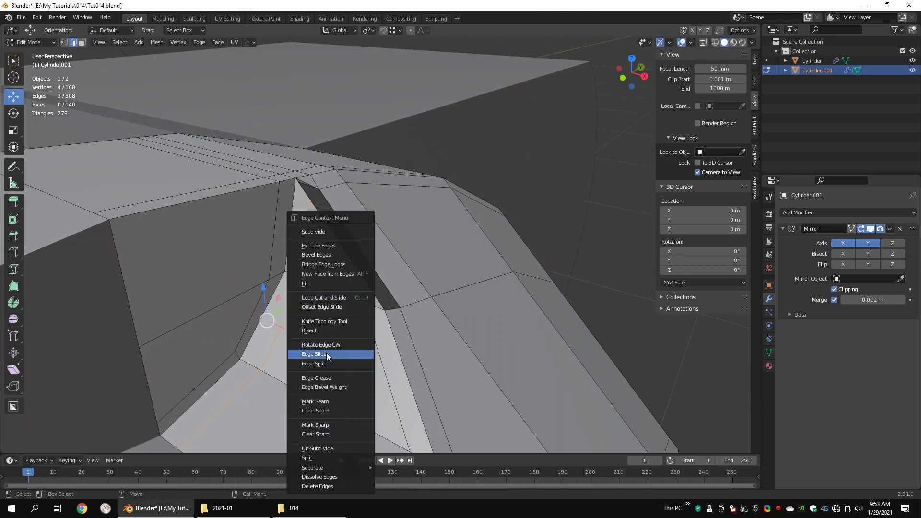
left_click(327, 355)
left_click(320, 351)
Step: Extend the inner rim loop upward with a knife cut and merge its upper rim vertex into the notch's corner vertex using At Last
middle_click_drag(339, 213, 333, 233)
key("1")
left_click(305, 214)
left_click(297, 195, "shift")
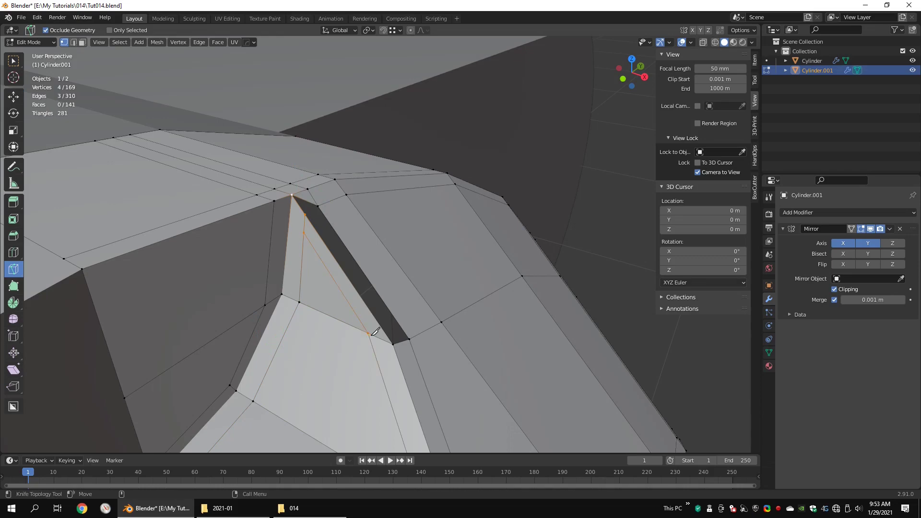
key("q")
mouse_move(295, 202)
left_click(328, 214)
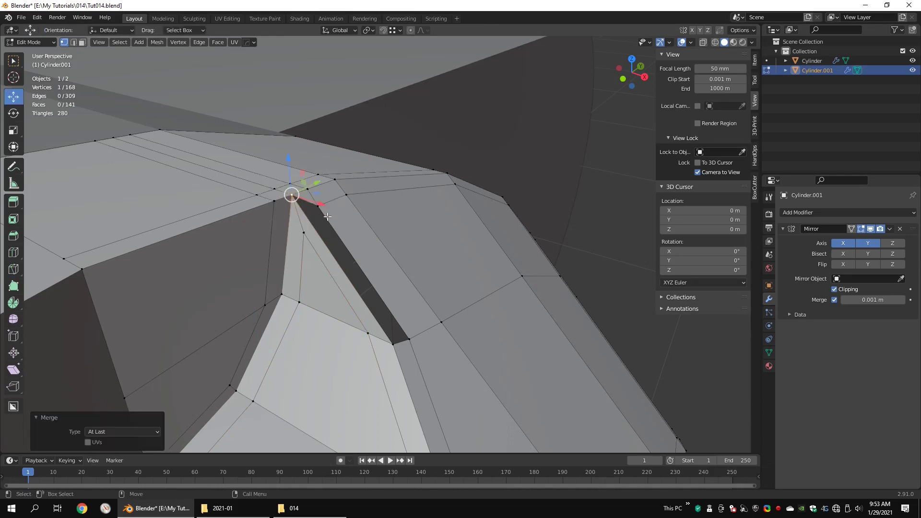
Step: Fill the open narrow strip beside the notch with a new face
left_click(358, 253, "alt")
key("alt+a")
scroll(437, 267, "down", 4)
mouse_move(437, 268)
middle_mouse_down()
mouse_move(402, 292)
mouse_move(437, 279)
middle_mouse_up()
Step: Knife-cut from the inner rim vertex across the filled strip to its outer corner near the top of the notch
right_click_drag(354, 239, 395, 264, "alt")
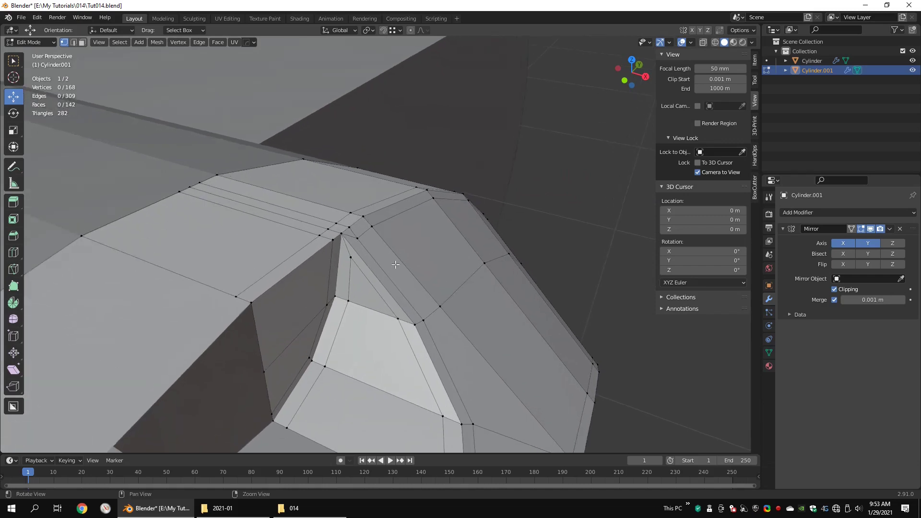
left_click_drag(395, 263, 354, 280, "alt")
middle_click_drag(350, 276, 348, 260)
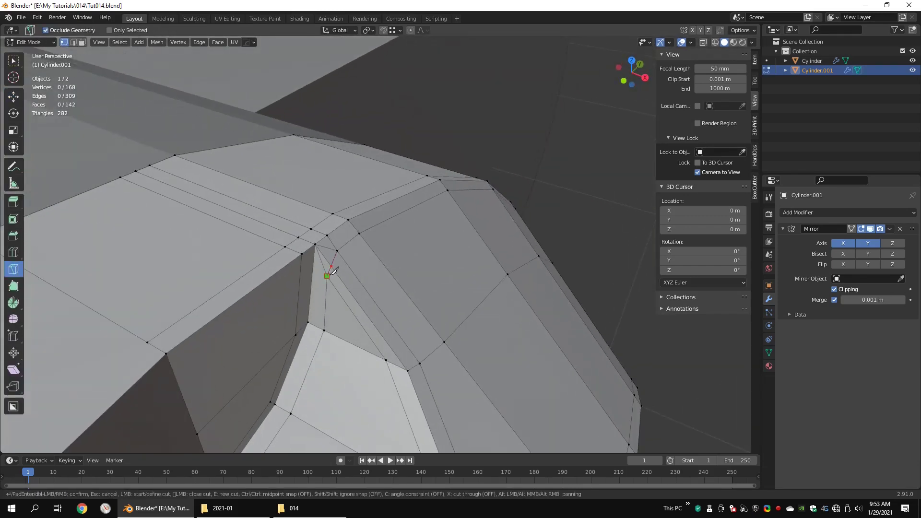
left_click(327, 245)
Step: Convert the two small triangles at the notch's upper corner to a quad
right_click(372, 259)
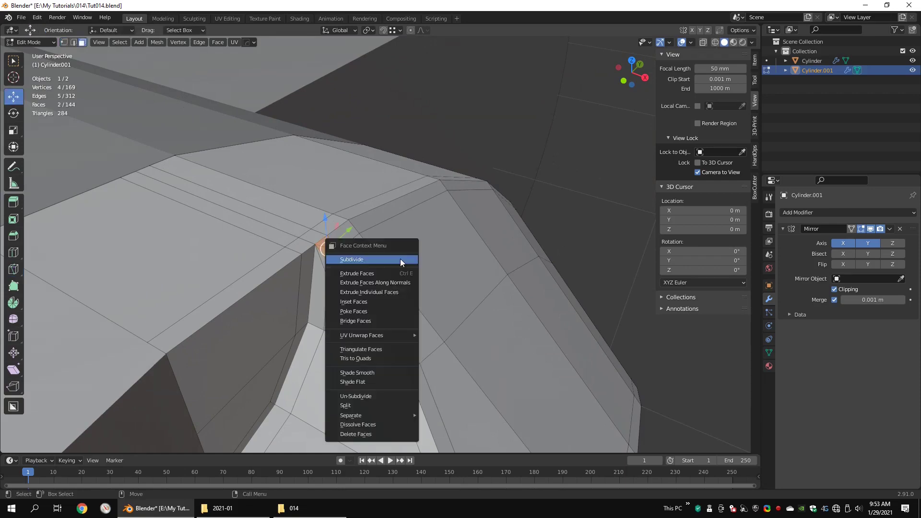
left_click(372, 358)
left_click(399, 278)
Step: Slide the knife cut's rim vertex toward the notch's upper corner by a factor of about 0.266
key("1")
left_click(331, 266)
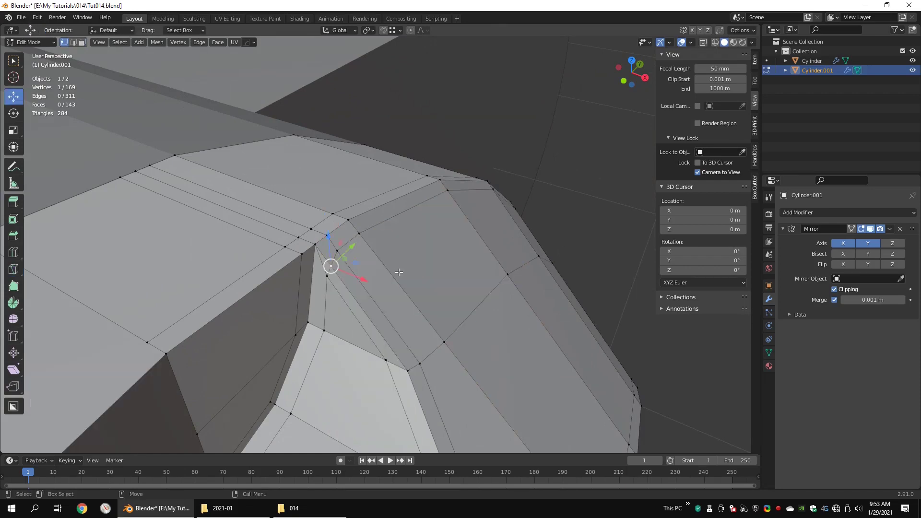
right_click(398, 273)
left_click(371, 338)
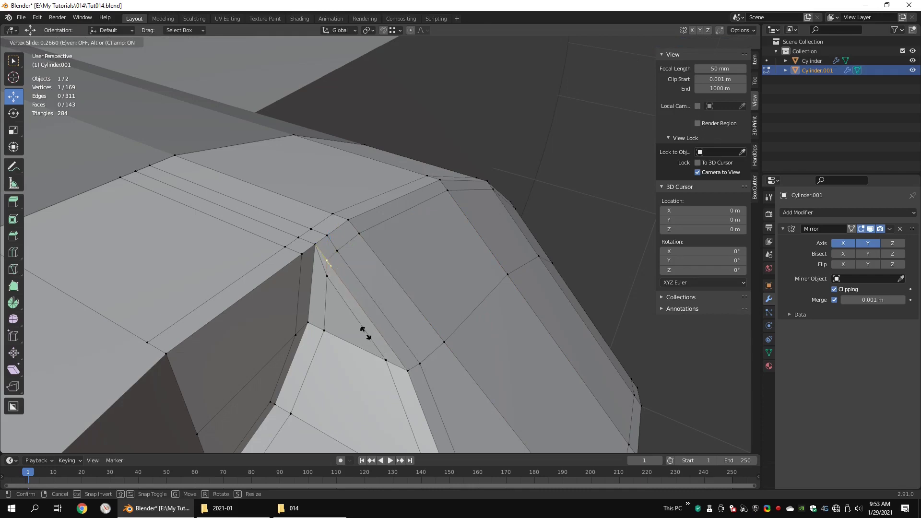
left_click(366, 333)
middle_click_drag(366, 332, 458, 225)
left_click(407, 277)
Step: Add a level 2 Subdivision modifier to the ring and return to Edit Mode at the notch's corner
key("Tab")
key("ctrl+2")
key("Tab")
scroll(414, 192, "up", 3)
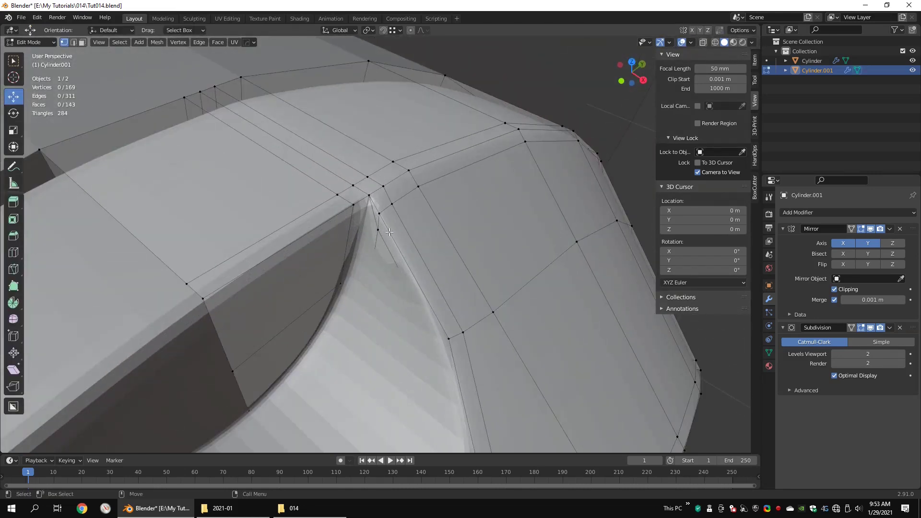
Step: Preview the smoothed ring in Object Mode, then set the Subdivision viewport level to 0 and resume editing
key("Tab")
key("Tab")
key("Tab")
key("ctrl+0")
key("Tab")
Step: Add a loop cut with factor 0.655 across the notch's back wall just below its upper edge
key("2")
middle_click_drag(389, 226, 355, 195)
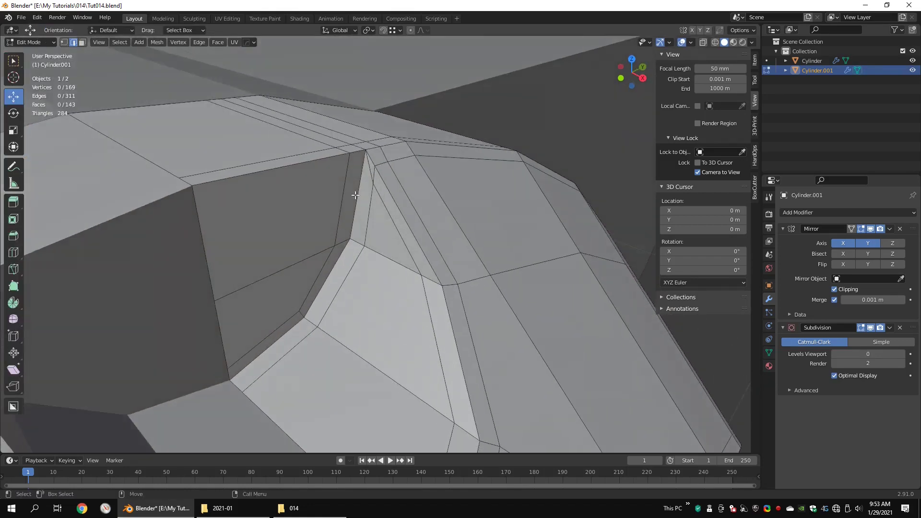
left_click(349, 156)
middle_click_drag(350, 157, 384, 166)
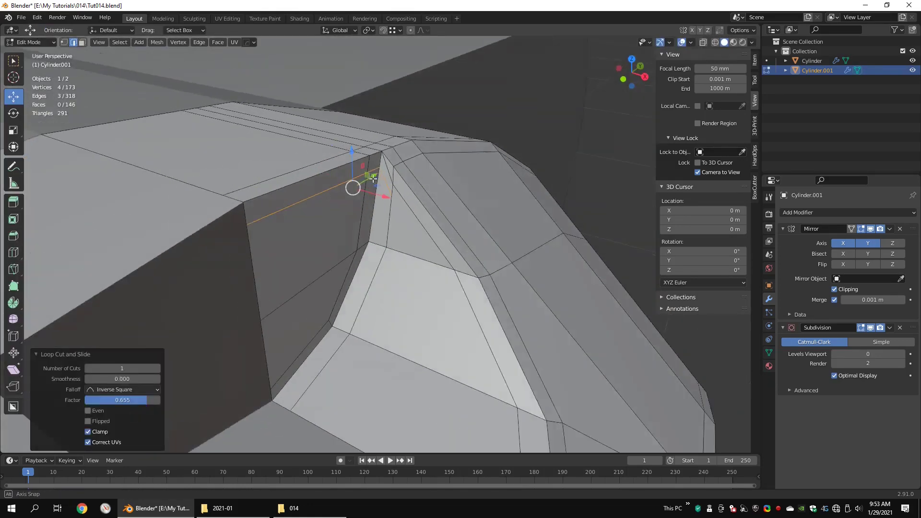
Step: Merge the new loop's end vertex into the neighbouring vertex on the notch's side wall using At Last
key("1")
left_click(393, 194)
left_click(395, 185, "shift")
key("q")
mouse_move(402, 186)
left_click(434, 196)
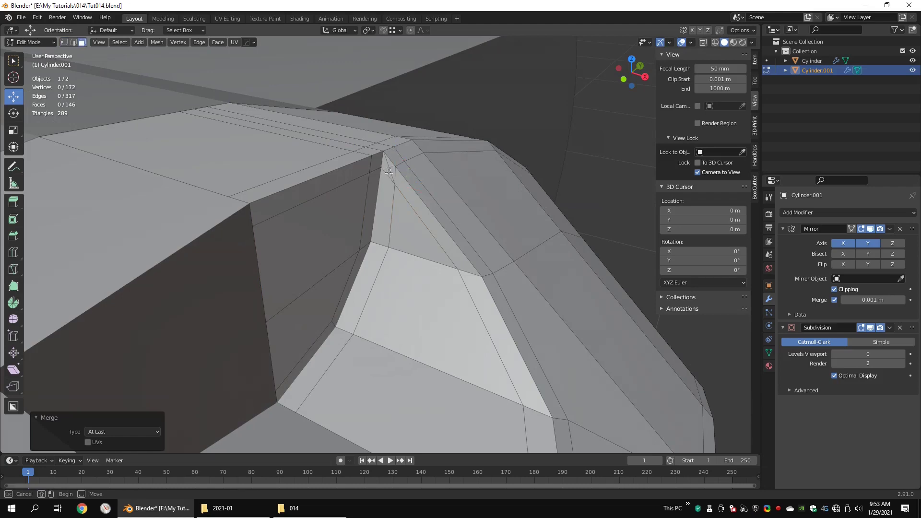
Step: Convert the triangles on the side wall beneath the notch's upper corner to quads
left_click_drag(389, 173, 396, 177)
right_click(524, 232)
left_click(502, 329)
left_click(556, 292)
Step: Set the ring's Subdivision viewport level to 2 and show it in Object Mode
middle_click_drag(480, 257, 391, 223)
key("Tab")
key("ctrl+2")
scroll(445, 267, "down", 3)
key("Tab")
key("Tab")
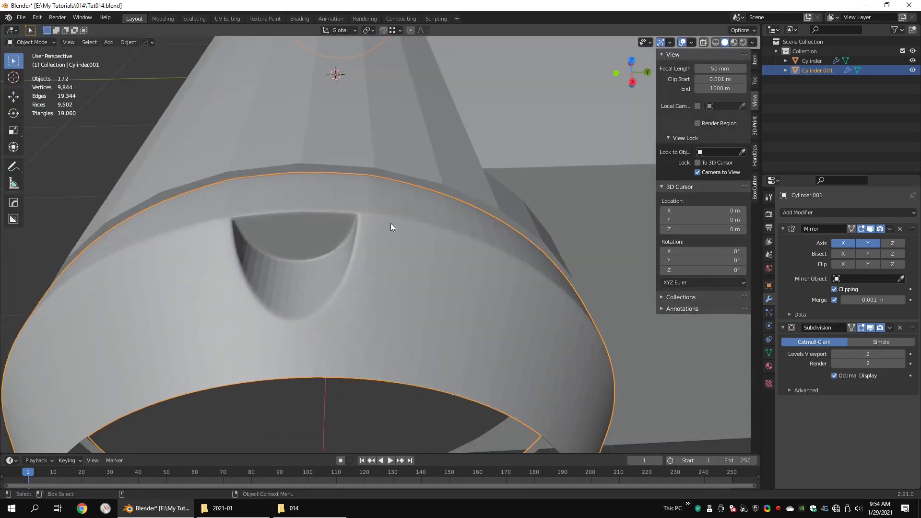
Step: Examine the smoothed notch and ring surface for shading problems from near and far
key("Tab")
scroll(390, 228, "down", 4)
scroll(394, 227, "up", 2)
key("Tab")
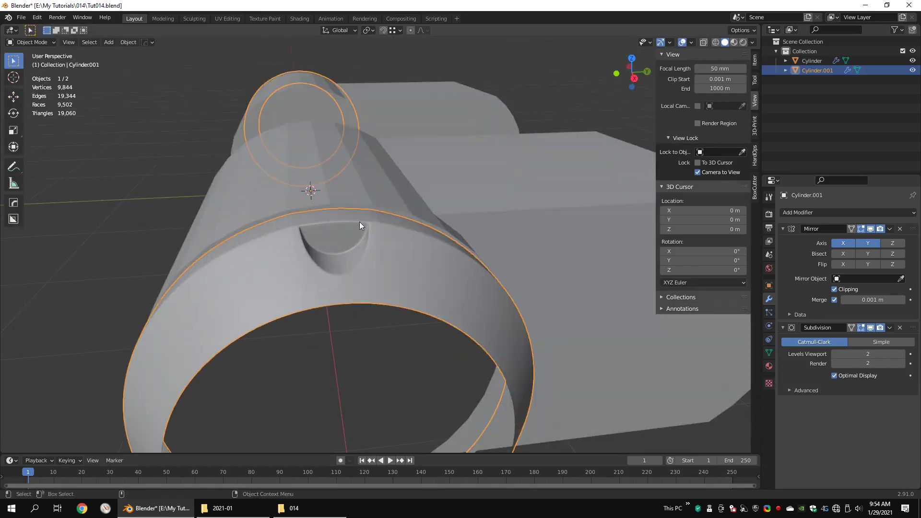
key("Tab")
scroll(359, 225, "up", 4)
scroll(380, 239, "down", 2)
Step: Select the main body cylinder through wireframe display and open it in Edit Mode with solid shading
key("KP_3")
key("Tab")
key("shift+z")
scroll(382, 152, "up", 3)
middle_click_drag(382, 152, 338, 191, "shift")
left_click(443, 182)
key("shift+z")
key("Tab")
Step: Add two supporting loop cuts around the body cylinder's end band, with factors -0.640 and 0.564
scroll(451, 240, "down", 2)
scroll(339, 191, "up", 2)
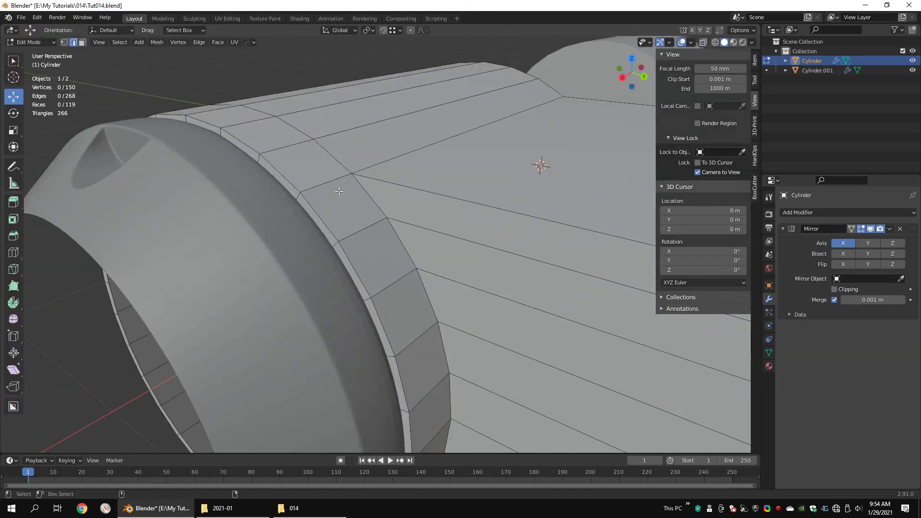
key("ctrl+r")
left_click(339, 191)
left_click(296, 189)
key("ctrl+r")
left_click(336, 185)
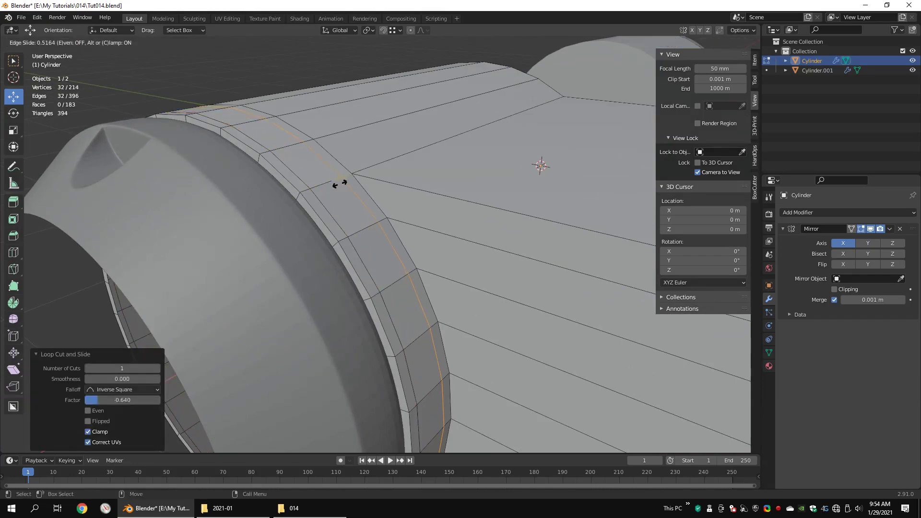
left_click(339, 184)
Step: Add a loop cut with factor 0.948 around the body, close behind the cylinder's end band
key("ctrl+r")
middle_click_drag(339, 184, 331, 220)
left_click(329, 223)
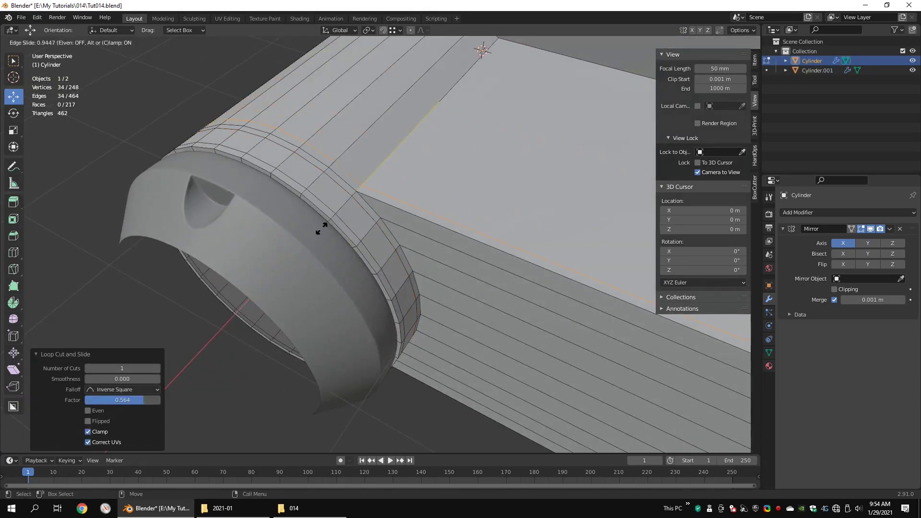
left_click(321, 228)
scroll(323, 227, "down", 3)
middle_click_drag(422, 226, 460, 194)
key("ctrl+r")
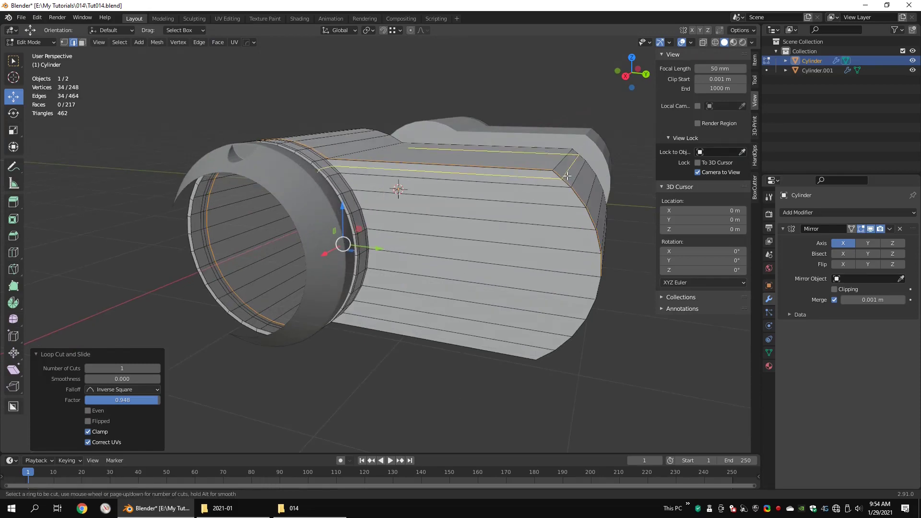
Step: Delete the body's lower-half vertices in the right side view and enable mirroring across the Z axis
scroll(567, 174, "down", 3)
middle_click_drag(503, 252, 520, 224)
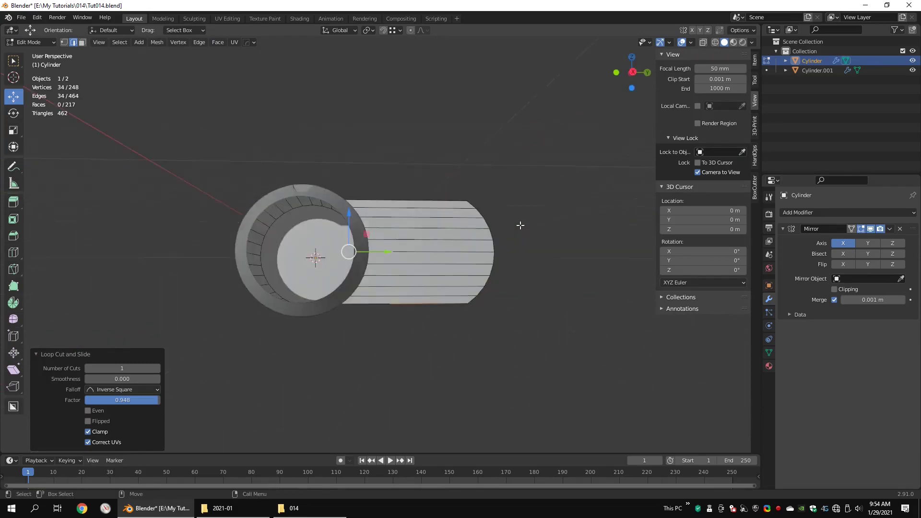
key("1")
key("shift+z")
key("ctrl+alt+q")
key("ctrl+alt+q")
key("KP_3")
left_click_drag(525, 248, 226, 330)
key("x")
left_click(495, 192)
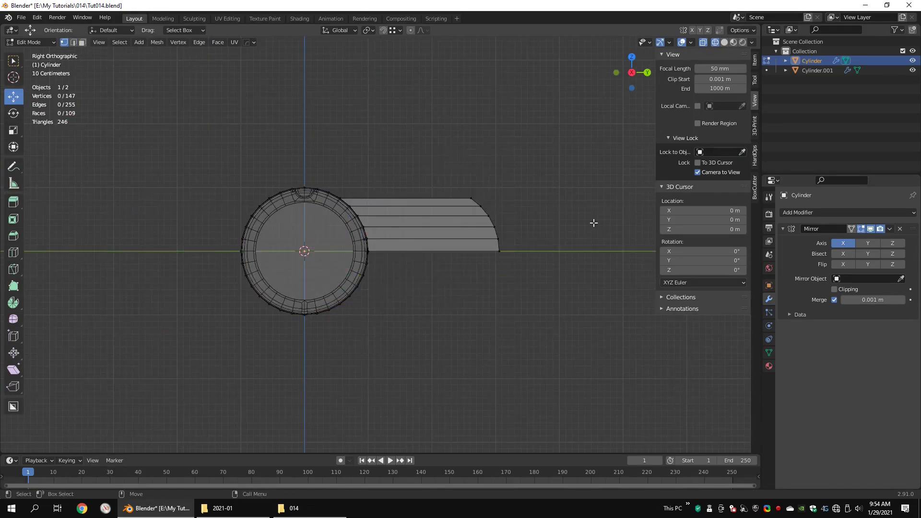
left_click(892, 243)
Step: Add a supporting loop cut along the side of the body block, just below its upper long edge
mouse_move(552, 230)
middle_mouse_down()
mouse_move(450, 226)
mouse_move(504, 230)
middle_mouse_up()
key("shift+z")
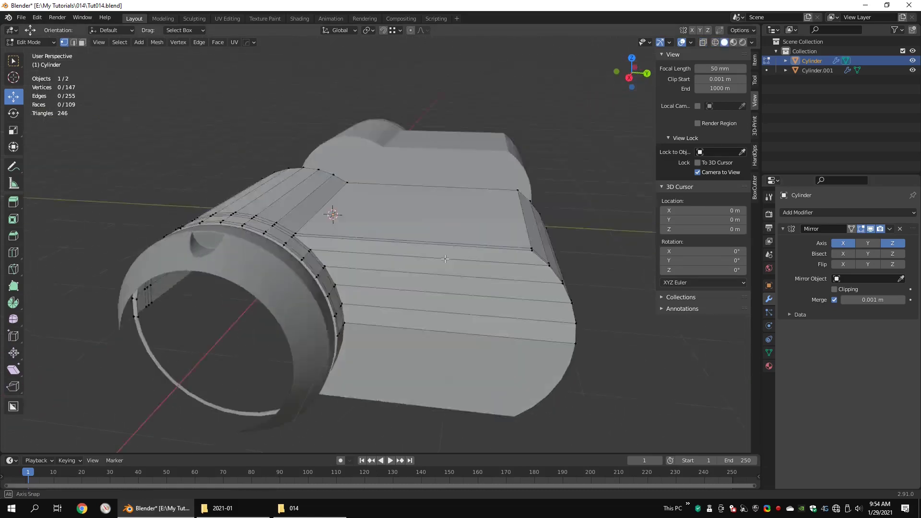
scroll(527, 240, "up", 3)
middle_click_drag(604, 263, 566, 264)
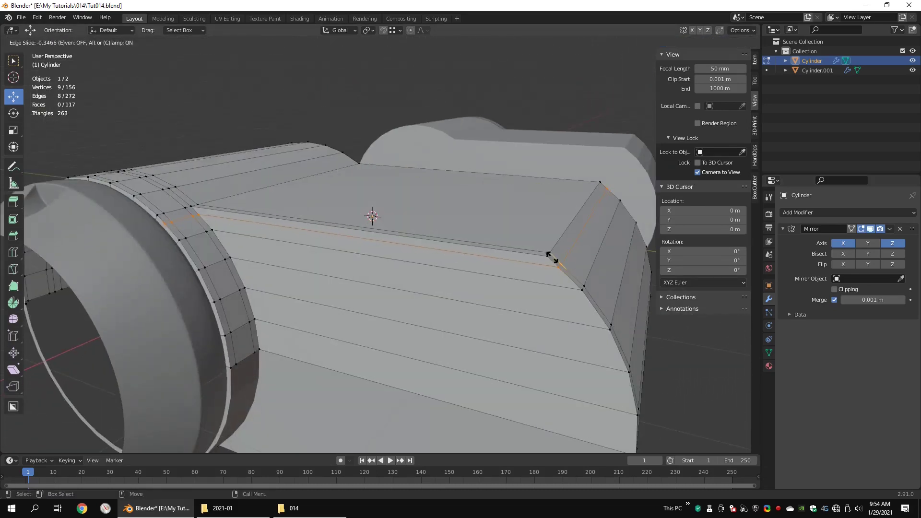
left_click(552, 257)
Step: Add a loop cut with factor 1.000 where the block meets the cylinder and move it 0.057249 m along Y
middle_click_drag(364, 216, 408, 242)
key("ctrl+r")
left_click(407, 235)
left_click(297, 218)
middle_click_drag(345, 211, 377, 214)
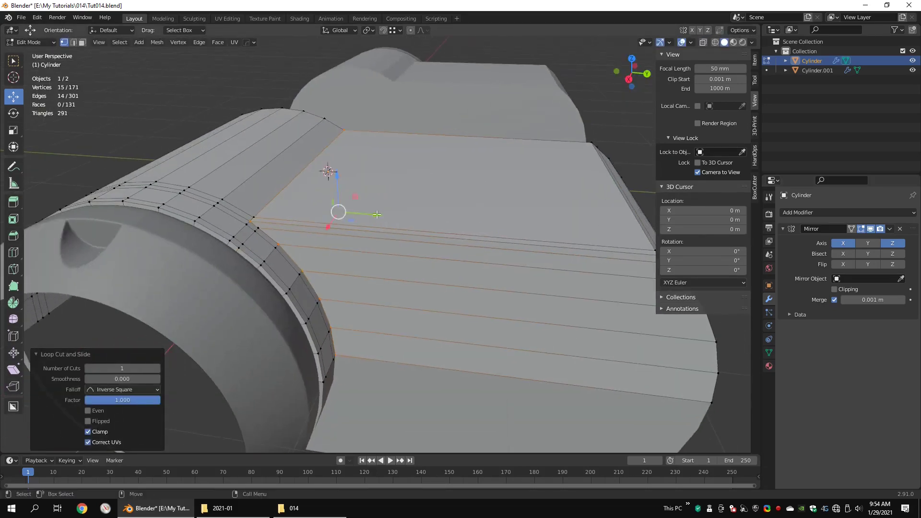
left_click_drag(377, 214, 385, 218)
Step: Merge the three neighbouring vertices at the upper corner of the cylinder-block junction into one
middle_click_drag(385, 217, 468, 237, "shift")
scroll(422, 230, "up", 4)
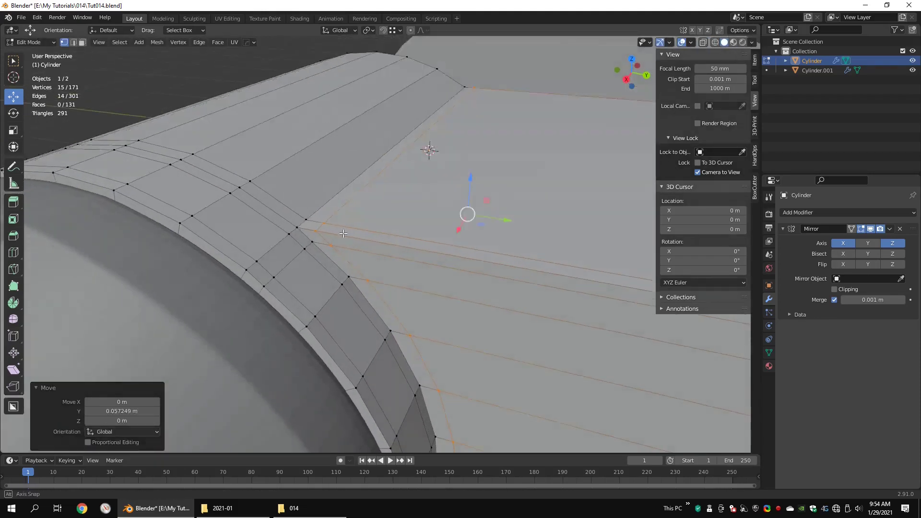
middle_click_drag(393, 230, 412, 233)
scroll(336, 240, "up", 3)
left_click(288, 244)
left_click(280, 264, "shift")
left_click(246, 239, "shift")
key("q")
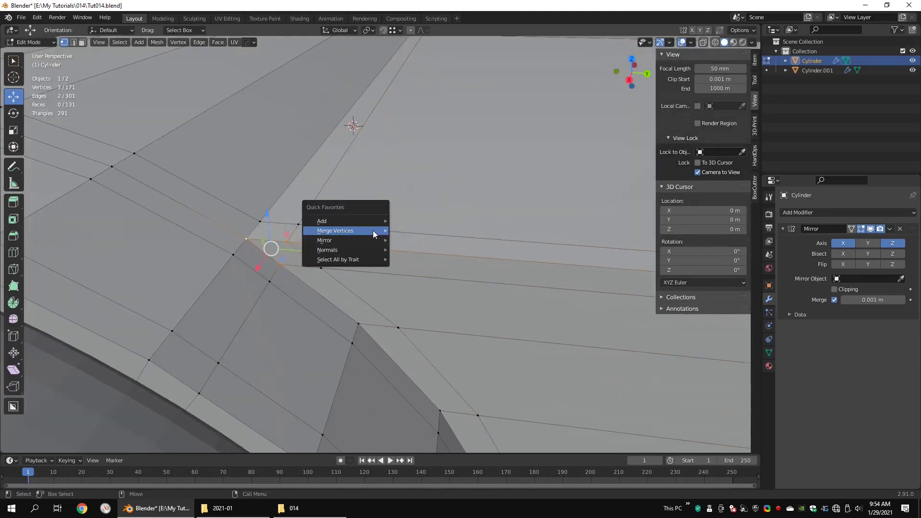
mouse_move(375, 232)
left_click(411, 272)
Step: Delete the surplus edge loop running through the merged junction corner and apply Tris to Quads to the affected faces
key("2")
left_click(322, 195, "alt")
key("x")
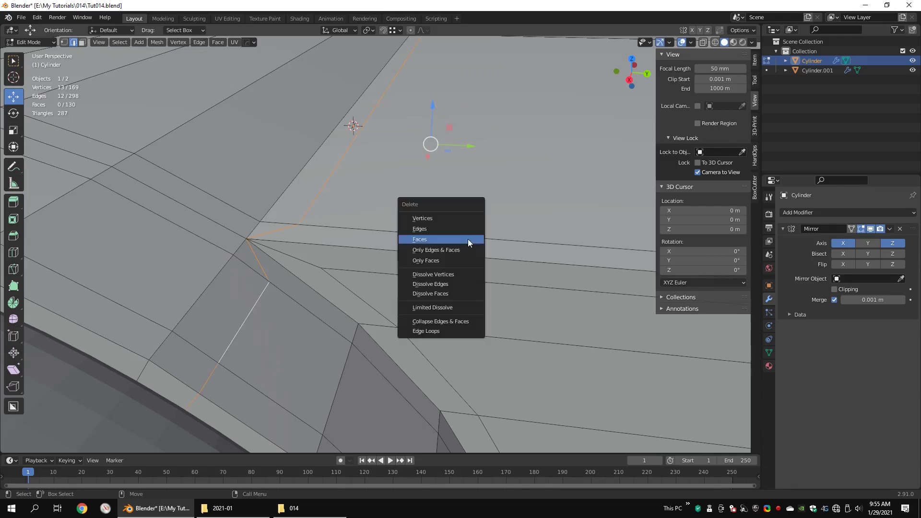
left_click(435, 331)
scroll(435, 331, "down", 3)
key("3")
right_click(494, 217)
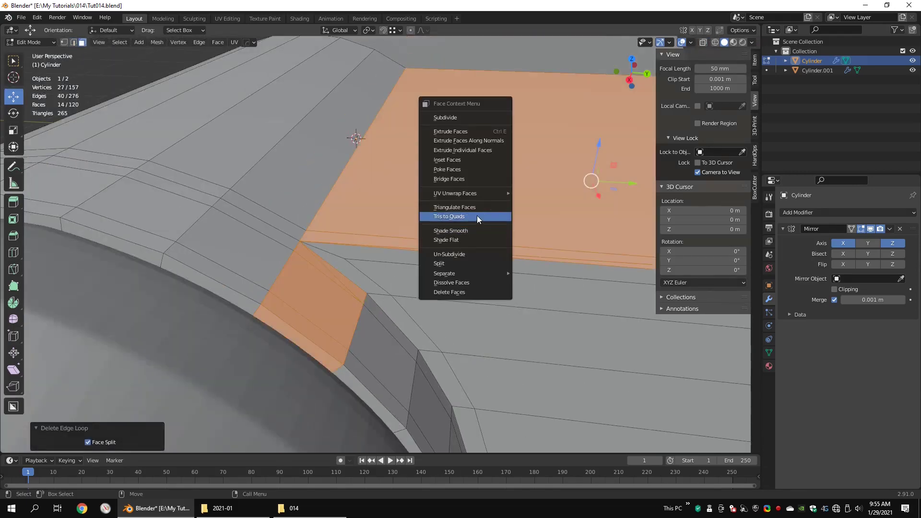
left_click(477, 216)
Step: Flatten the block's curved far end by scaling its vertices to 0 along Y
scroll(473, 217, "down", 3)
left_click(466, 236)
mouse_move(466, 236)
left_mouse_down("alt")
mouse_move(336, 221)
mouse_move(394, 215)
mouse_move(365, 227)
left_mouse_up("alt")
scroll(394, 216, "down", 3)
left_click(365, 228)
key("1")
key("shift+z")
scroll(432, 240, "down", 3)
left_click_drag(454, 168, 576, 272)
key("s")
key("y")
key("0")
key("Return")
Step: Add a supporting loop cut around the block close to its flattened far end
key("shift+z")
scroll(384, 250, "up", 5)
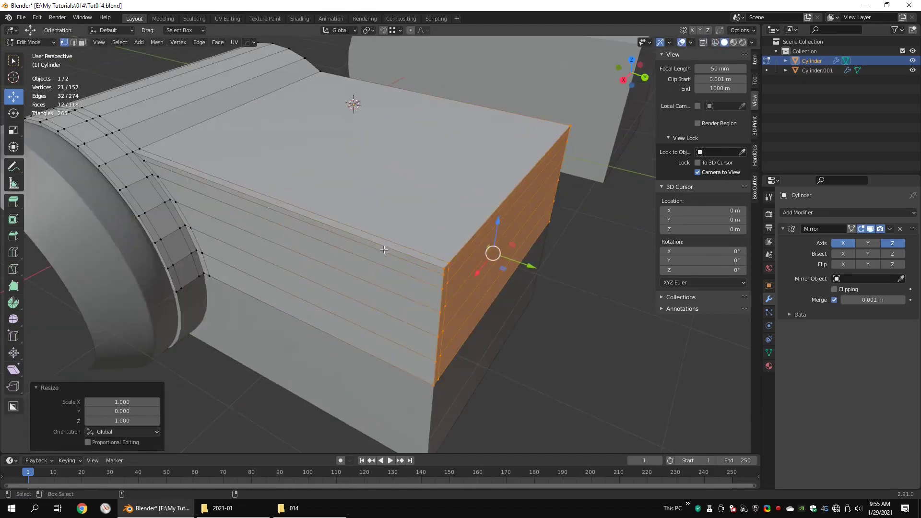
key("ctrl+r")
left_click(384, 250)
left_click(528, 250)
left_click_drag(545, 243, 538, 240)
left_click(548, 289)
Step: Add a supporting loop cut around the block close to its junction with the cylinder
left_click_drag(398, 280, 459, 281, "alt")
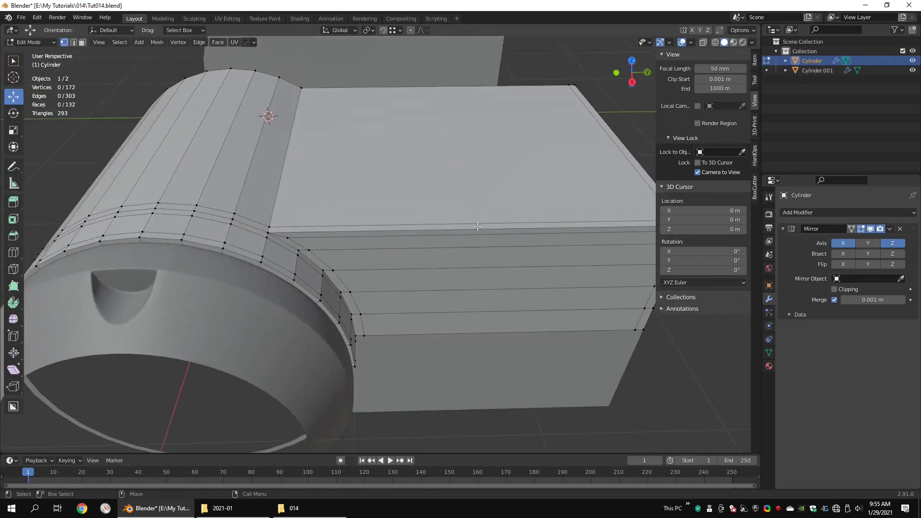
middle_click_drag(477, 226, 522, 254, "alt")
scroll(435, 229, "down", 1)
key("ctrl+r")
left_click(430, 228)
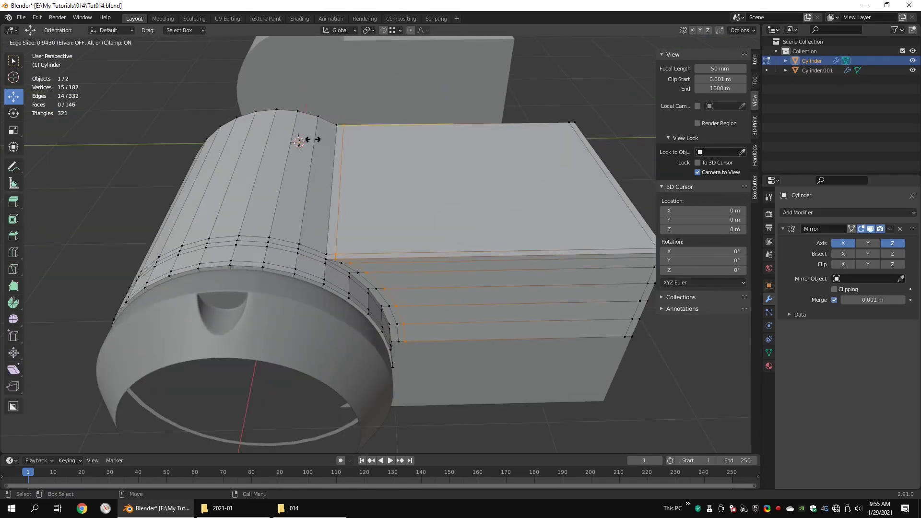
Step: Leave Edit Mode and give the body a level 2 subdivision
key("Tab")
key("ctrl+2")
left_click_drag(428, 200, 417, 214, "alt")
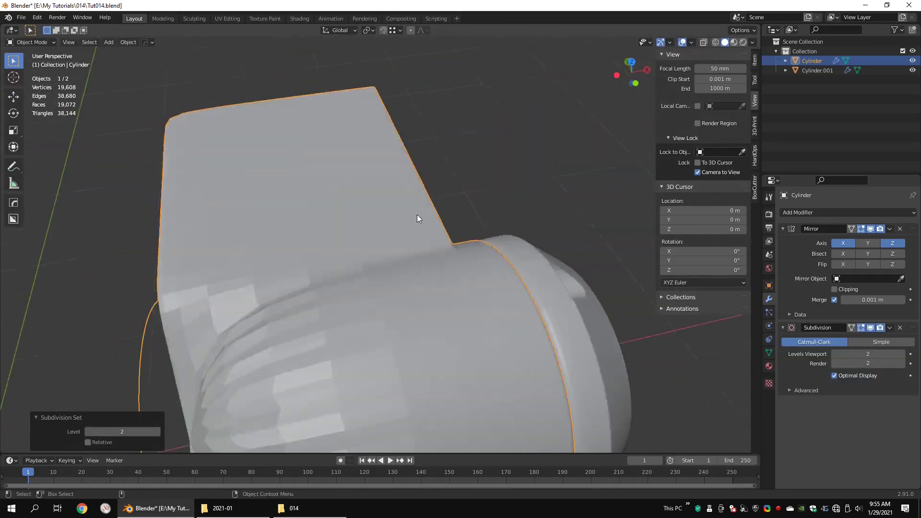
Step: Delete the large round cap face closing the inner end of the body cylinder and return to Object Mode
key("Tab")
key("shift+z")
scroll(417, 214, "down", 4)
left_click_drag(249, 264, 513, 360)
key("shift+z")
scroll(513, 298, "up", 2)
key("3")
left_click(484, 323)
key("x")
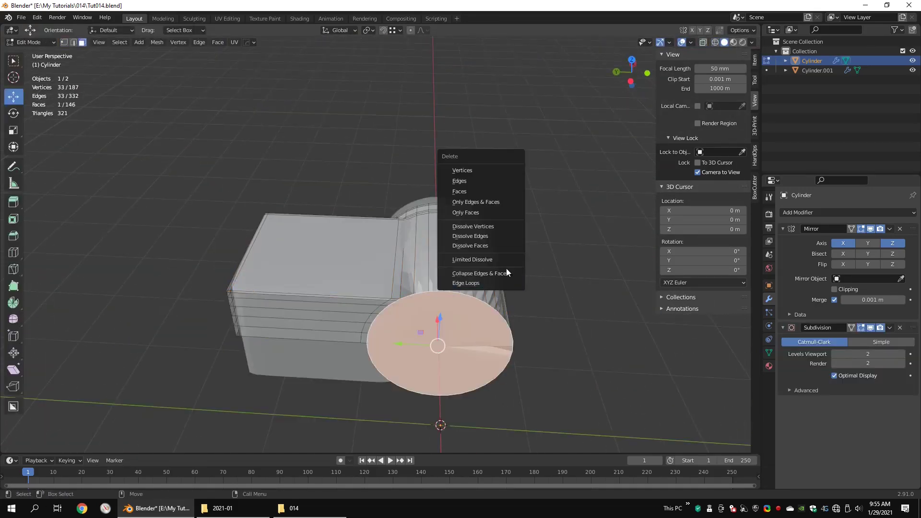
left_click(470, 191)
middle_click_drag(520, 269, 385, 281)
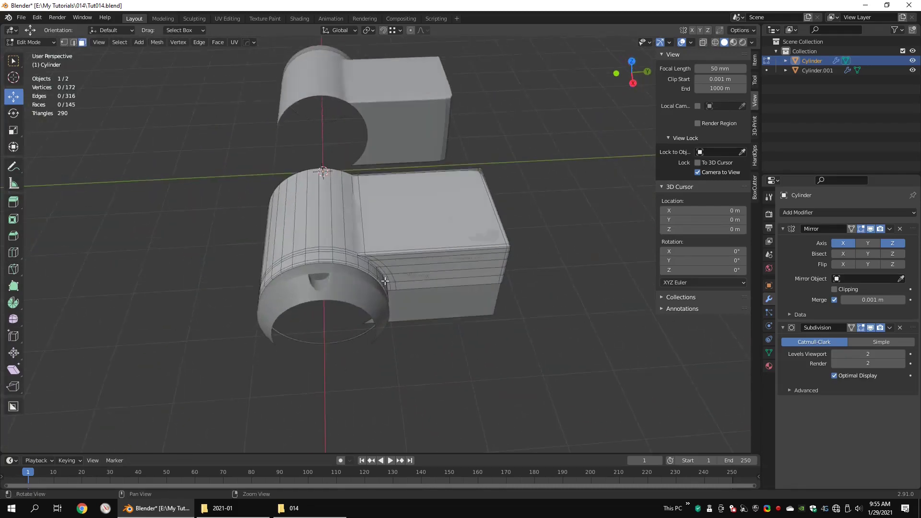
key("Tab")
scroll(399, 273, "up", 3)
middle_click_drag(452, 289, 477, 280)
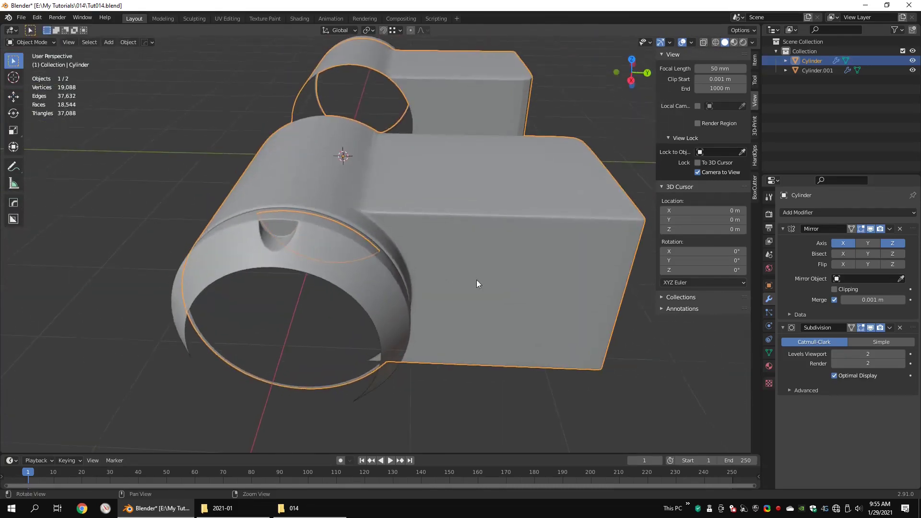
Step: Compare the unsmoothed body with the notched ring by switching the body's subdivision to level 0 and back to 2
key("ctrl+0")
key("Tab")
key("Tab")
left_click(288, 247)
key("Tab")
key("Tab")
left_click(389, 142)
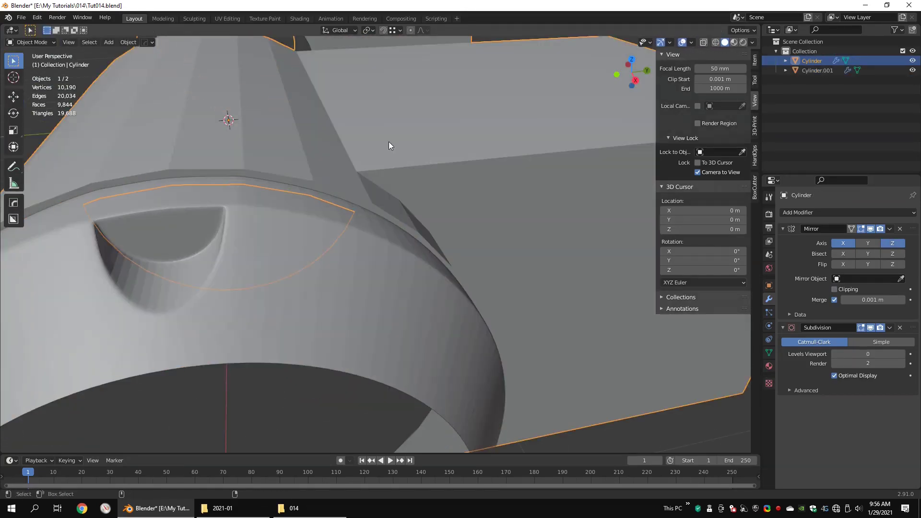
key("ctrl+2")
Step: Open the notched ring in Edit Mode in the right side view with X-ray and adjust rim vertices at the notch
left_click(273, 225)
key("KP_3")
key("Tab")
key("alt+z")
scroll(265, 222, "up", 5)
middle_click_drag(257, 212, 346, 206, "shift")
key("g")
left_click_drag(336, 182, 328, 204)
key("Tab")
key("Tab")
Step: Lower the vertex columns just outside the notch to follow the rim, moving the first -0.002357 m along Z
scroll(89, 182, "up", 4)
left_click_drag(453, 184, 496, 230)
left_click_drag(475, 168, 475, 175)
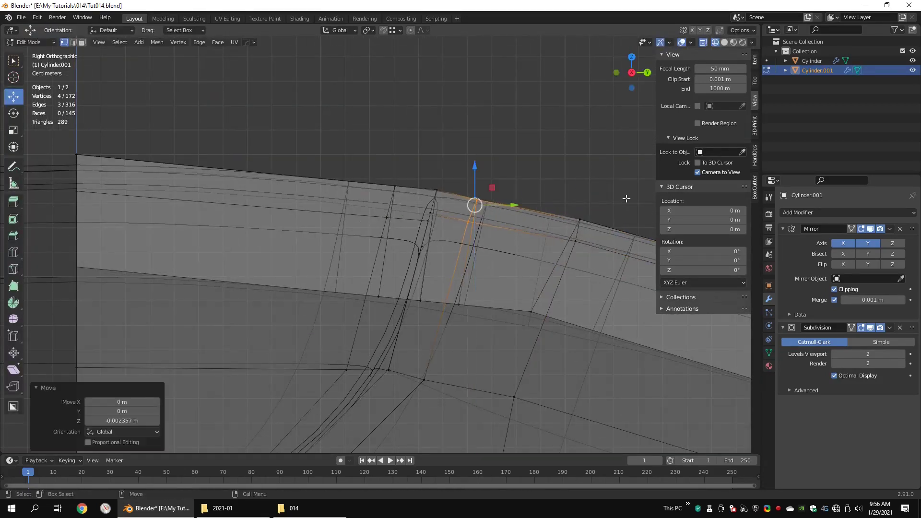
left_click_drag(625, 197, 552, 257)
left_click_drag(578, 186, 578, 190)
left_click_drag(415, 174, 370, 235)
left_click_drag(58, 226, 88, 148)
Step: Add a centred loop cut with factor 0.000 between the notch's middle line and its side edge
scroll(384, 195, "down", 6)
key("shift+z")
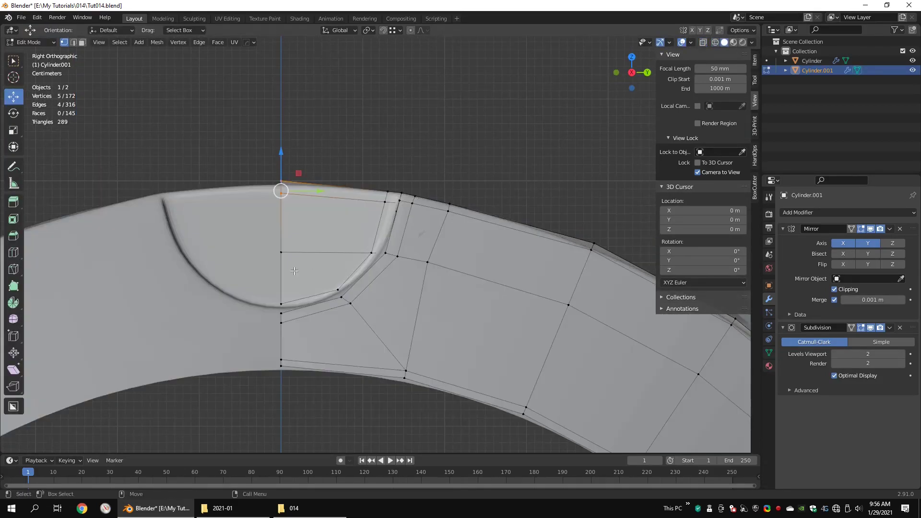
left_click(331, 190)
right_click(330, 190)
scroll(342, 281, "up", 2)
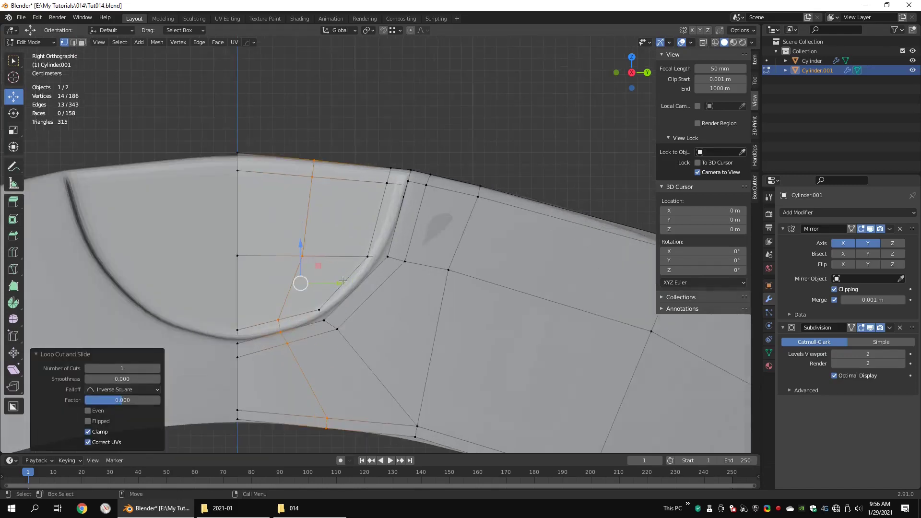
Step: Cut new edges from the notch's centre line across the new loop to its inner corner vertex, and merge the loop's lower vertex there
left_click(238, 295)
key("Return")
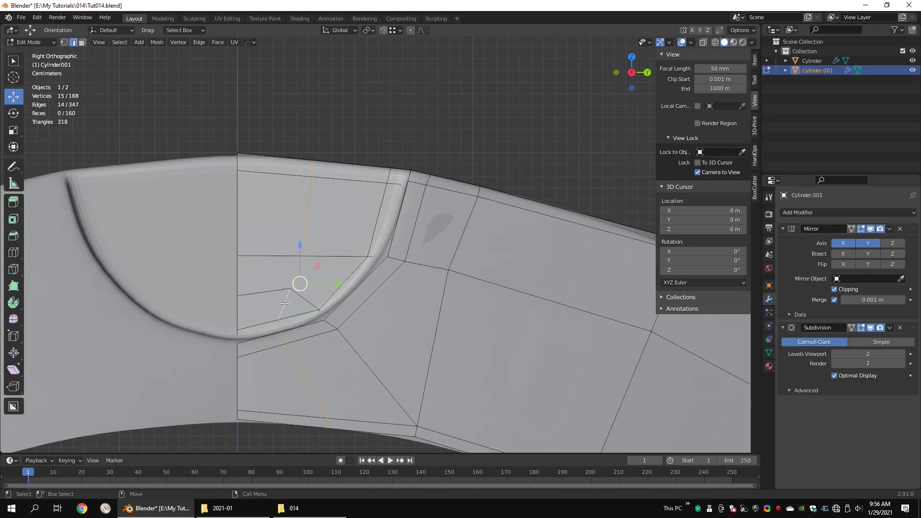
left_click(318, 307, "shift")
key("q")
mouse_move(320, 302)
left_click(356, 311)
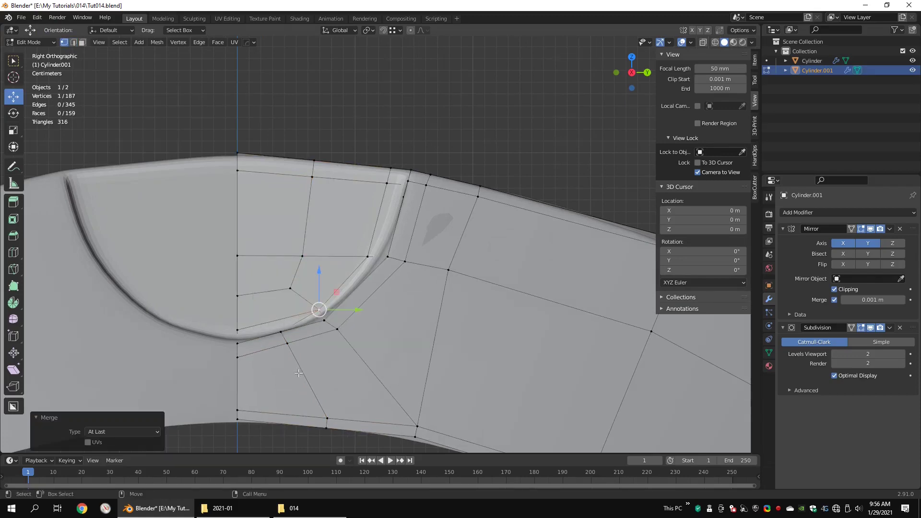
Step: Delete the leftover part of the new edge loop running below the notch
key("2")
left_click(312, 389, "alt")
key("x")
left_click(407, 412)
Step: Convert the two thin triangles along the notch's lower edge into a quad with Tris to Quads
key("shift+z")
key("3")
left_click(307, 317)
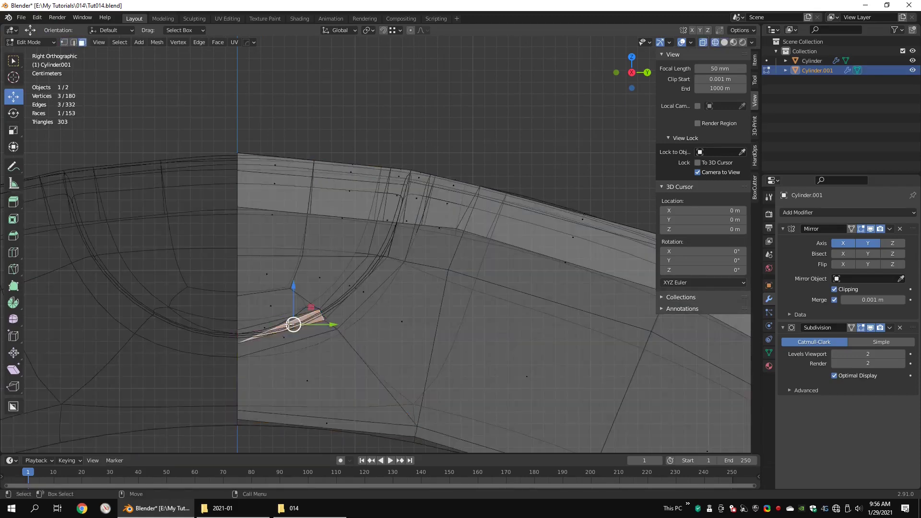
middle_click_drag(303, 312, 316, 322)
key("shift+z")
scroll(347, 331, "down", 3)
right_click(516, 335)
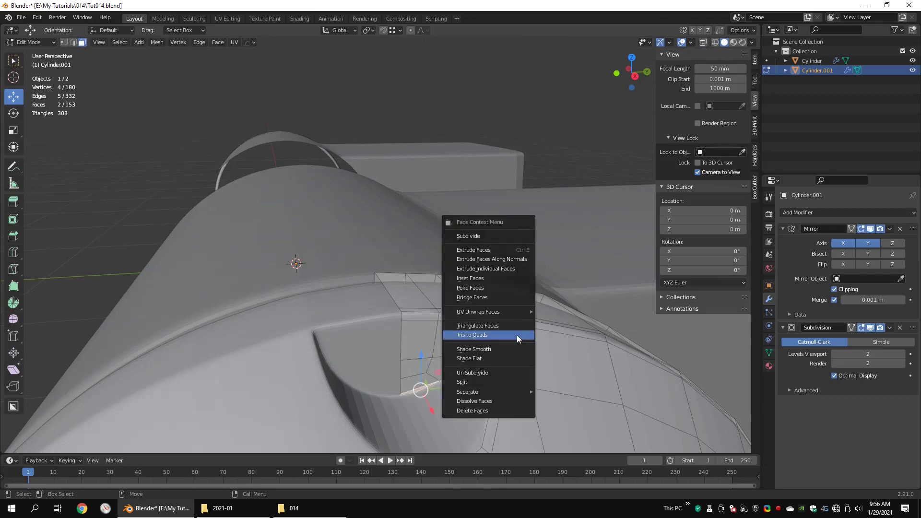
left_click(517, 335)
left_click(566, 345)
Step: Lower the ring's top-centre vertex column slightly in the wireframe right side view
mouse_move(566, 345)
middle_mouse_down()
mouse_move(533, 357)
mouse_move(553, 357)
middle_mouse_up()
key("ctrl+alt+q")
key("ctrl+alt+q")
key("shift+z")
key("1")
scroll(390, 210, "up", 12)
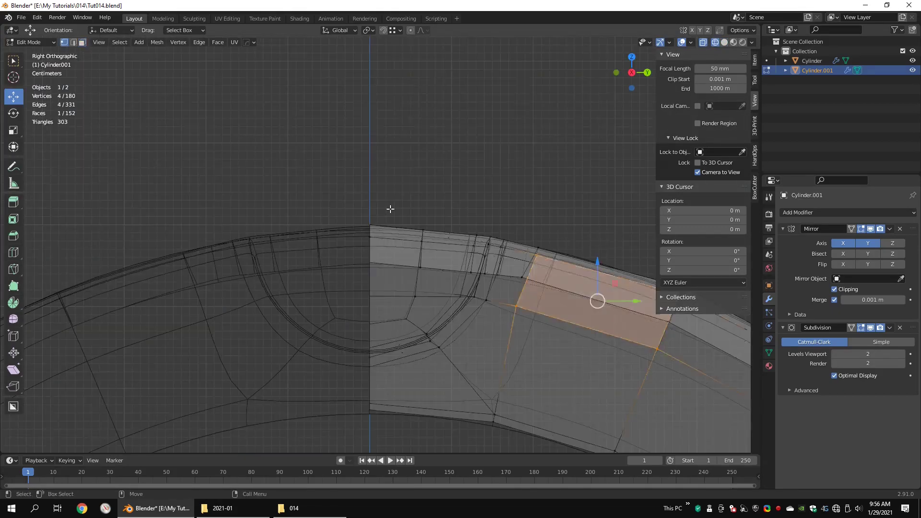
left_click_drag(383, 158, 321, 346)
left_click_drag(341, 176, 350, 203)
Step: Reposition the vertex column halfway across the notch so it follows the rim's curve
middle_click_drag(350, 197, 213, 156, "shift")
left_click_drag(447, 96, 360, 319)
key("g")
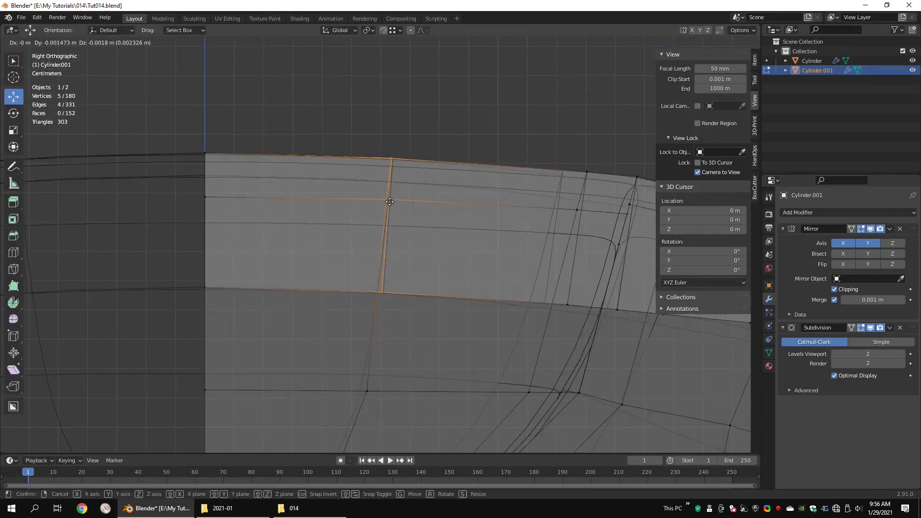
left_click(386, 197)
Step: Move the vertex column at the notch's side edge down onto the rim's curve
middle_click_drag(624, 207, 406, 156, "shift")
key("Tab")
key("Tab")
left_click_drag(431, 98, 373, 271)
key("g")
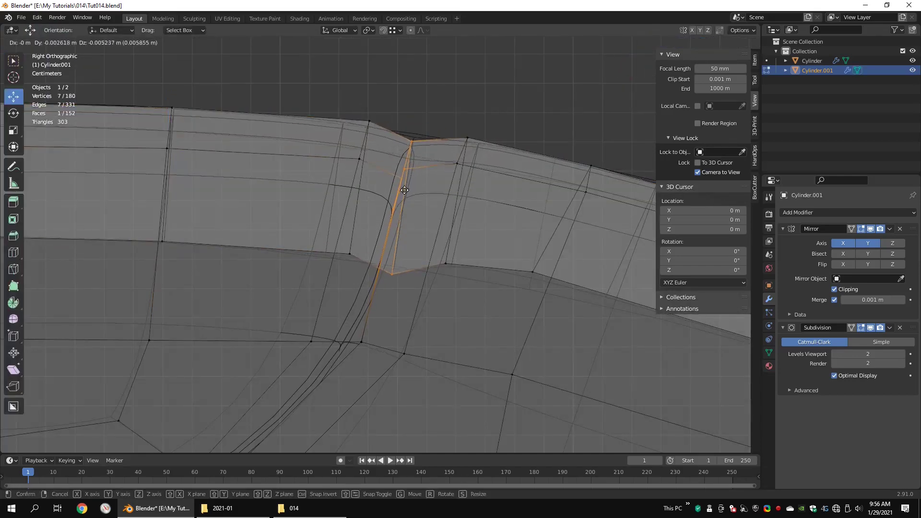
left_click(404, 185)
Step: Move the vertex column just inside the notch's side edge down slightly onto the rim's curve
left_click_drag(379, 103, 320, 278)
left_click_drag(364, 154, 360, 161)
key("Tab")
key("Tab")
Step: Lower the first vertex column outside the notch slightly so it follows the rim's curve
left_click_drag(489, 115, 430, 283)
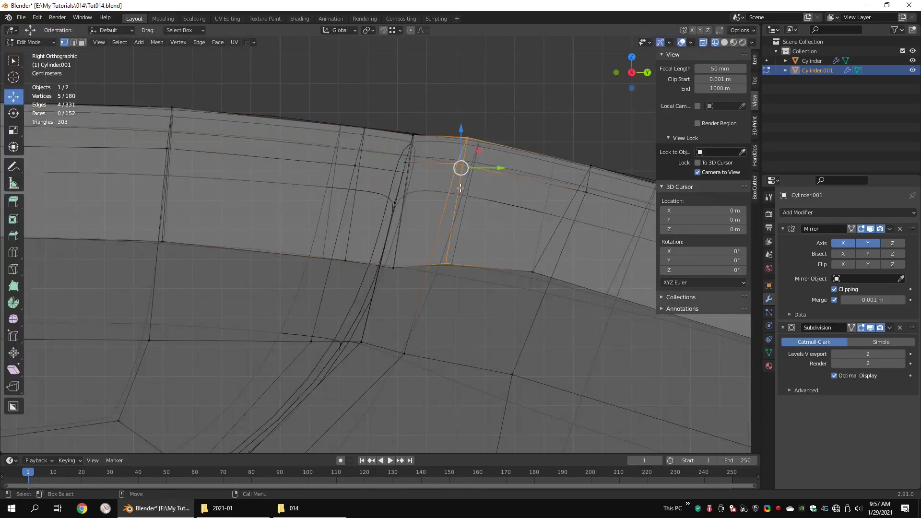
left_click_drag(463, 168, 461, 174)
key("Tab")
scroll(571, 246, "down", 5)
key("shift+z")
left_click(508, 137)
Step: Add an edge loop around the ring's outer band, slid towards the edge nearest the cylinder body
middle_click_drag(508, 137, 365, 201)
left_click(364, 201)
key("Tab")
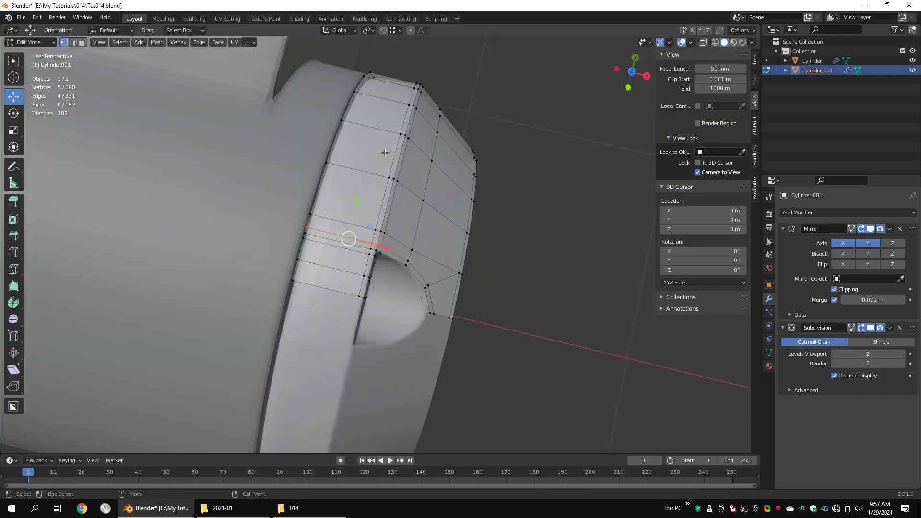
key("ctrl+r")
left_click(362, 166)
left_click(341, 162)
key("Tab")
left_click(481, 260)
scroll(480, 260, "down", 4)
middle_click_drag(480, 260, 401, 238)
left_click(402, 238)
scroll(402, 238, "up", 3)
key("q")
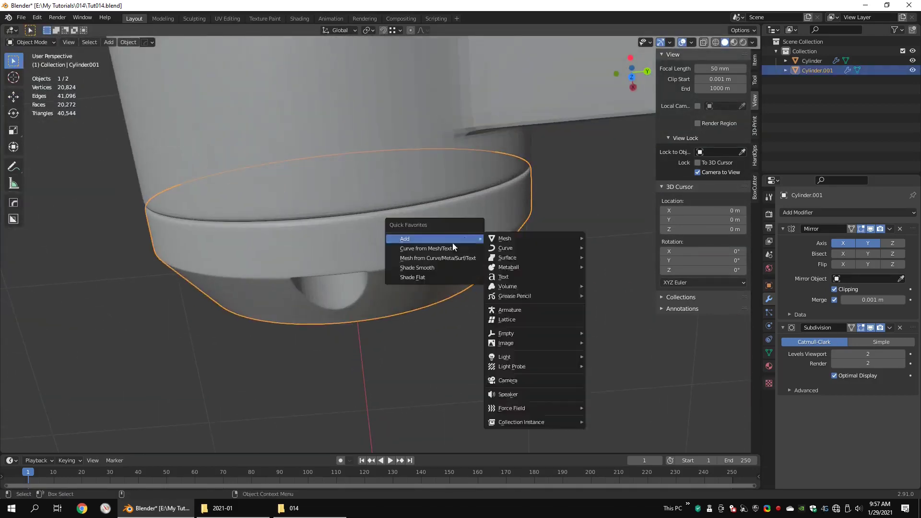
Step: Switch the viewport lighting to MatCap with the glossy red material to reveal surface reflections
left_click(753, 42)
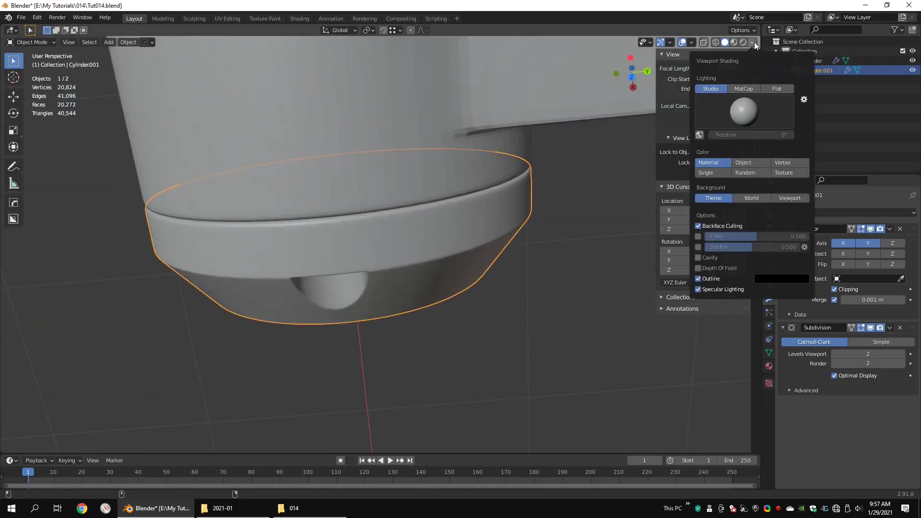
left_click(743, 89)
left_click(744, 111)
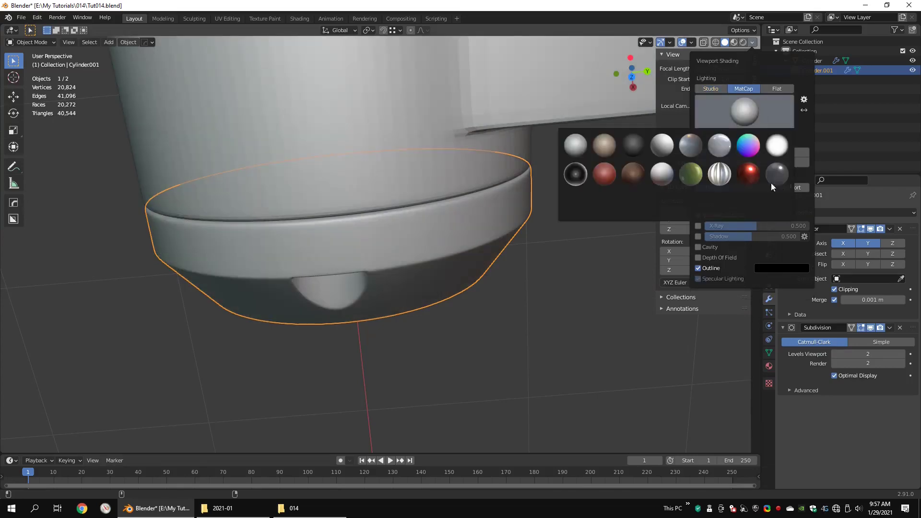
left_click(748, 174)
Step: Reposition the second vertex column outside the notch onto the rim's curve in the wireframe right side view
middle_click_drag(470, 223, 495, 235)
key("Tab")
key("shift+z")
scroll(370, 86, "up", 5)
left_click_drag(455, 138, 490, 183)
scroll(486, 180, "up", 3)
middle_click_drag(486, 180, 331, 161, "shift")
key("g")
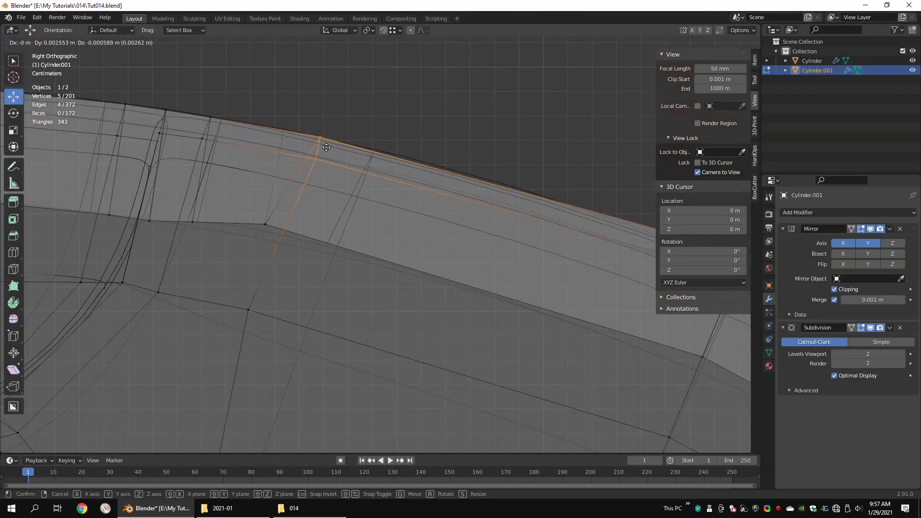
left_click(331, 149)
Step: Fine-tune the second outer vertex column's position on the rim and review the ring in solid shading
key("Tab")
scroll(375, 191, "down", 9)
scroll(406, 208, "up", 7)
middle_click_drag(553, 175, 302, 183, "shift")
key("Tab")
left_click_drag(305, 103, 309, 96)
key("Tab")
scroll(411, 169, "down", 3)
scroll(412, 171, "down", 2)
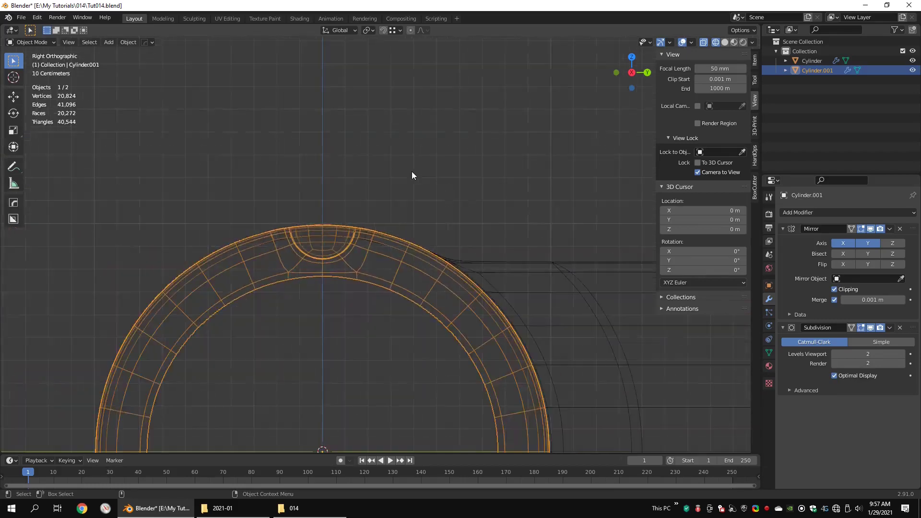
key("shift+z")
mouse_move(411, 172)
middle_mouse_down()
mouse_move(427, 218)
mouse_move(430, 210)
mouse_move(413, 220)
middle_mouse_up()
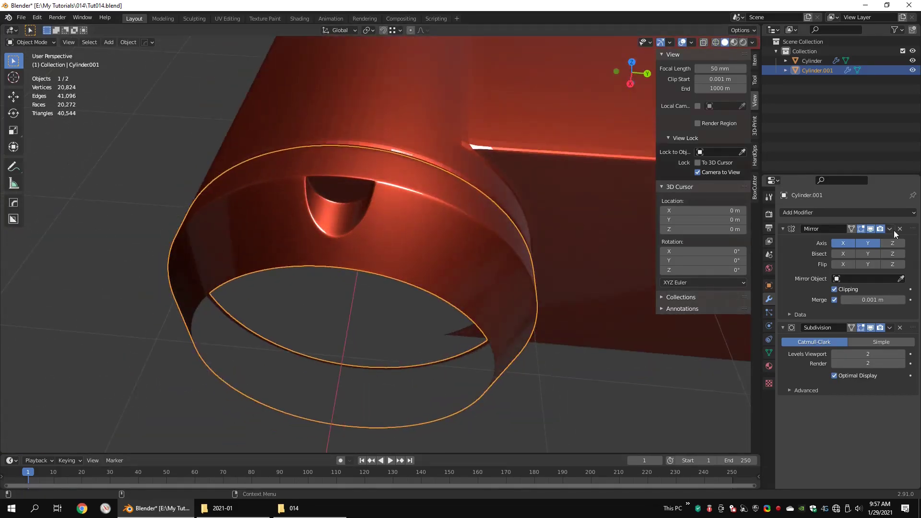
Step: Turn off the X axis in the ring's Mirror modifier and apply the modifier
left_click(842, 243)
scroll(443, 168, "down", 5)
middle_click_drag(442, 167, 466, 162)
left_click(890, 230)
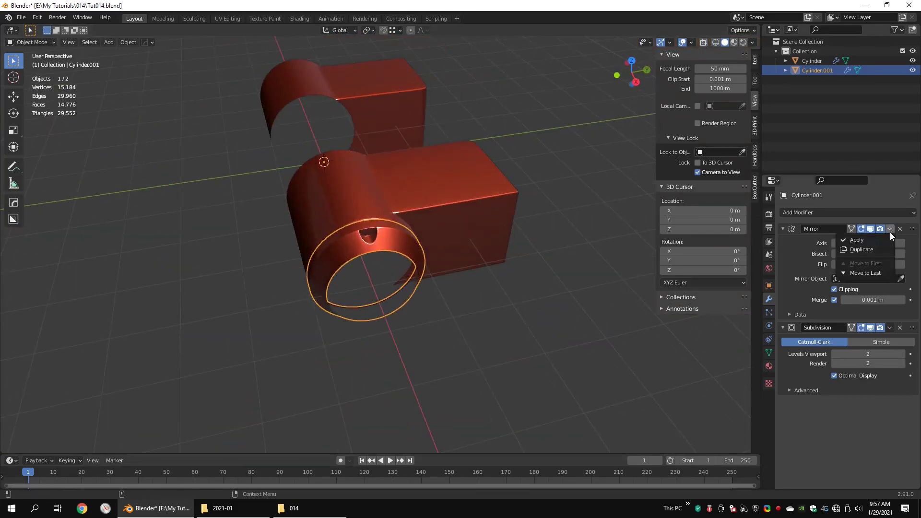
left_click(838, 238)
scroll(439, 235, "up", 1)
key("Tab")
scroll(438, 239, "up", 6)
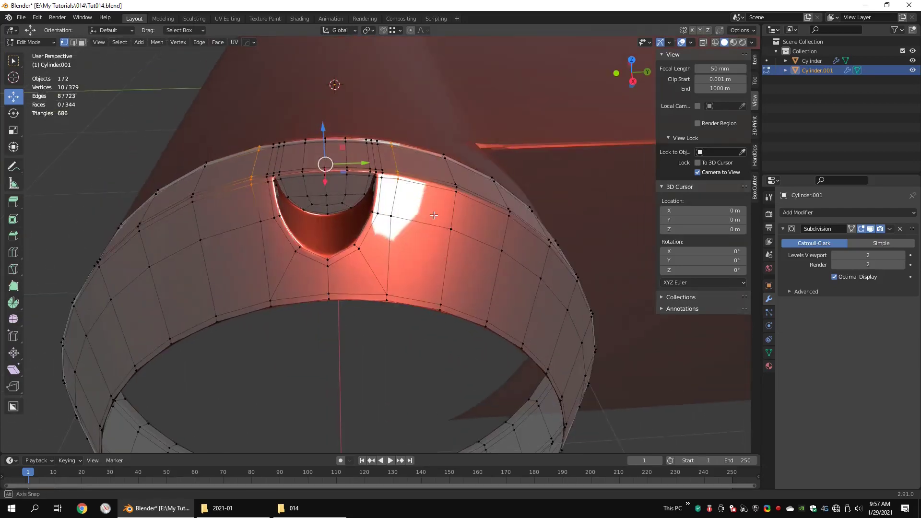
middle_click_drag(438, 235, 432, 214)
scroll(437, 204, "down", 3)
key("3")
left_click_drag(407, 142, 290, 324)
key("ctrl+alt+q")
key("ctrl+alt+q")
key("shift+z")
left_click_drag(422, 161, 283, 261)
key("shift+z")
mouse_move(395, 214)
middle_mouse_down()
mouse_move(405, 281)
mouse_move(433, 223)
mouse_move(448, 239)
middle_mouse_up()
Step: Set the ring's viewport subdivision level to 0 and inspect the unsmoothed mesh around the notch
key("Tab")
key("ctrl+0")
key("q")
left_click(407, 290)
key("q")
left_click(421, 251)
key("Tab")
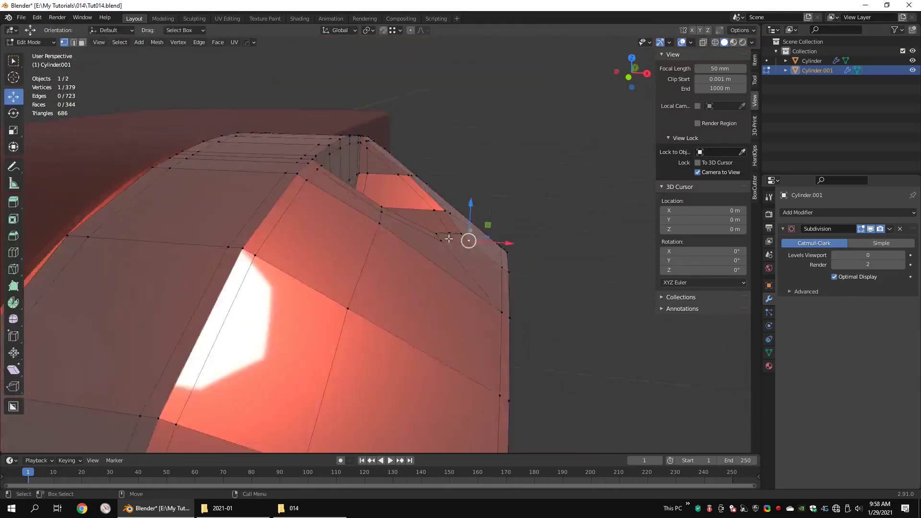
scroll(434, 239, "up", 3)
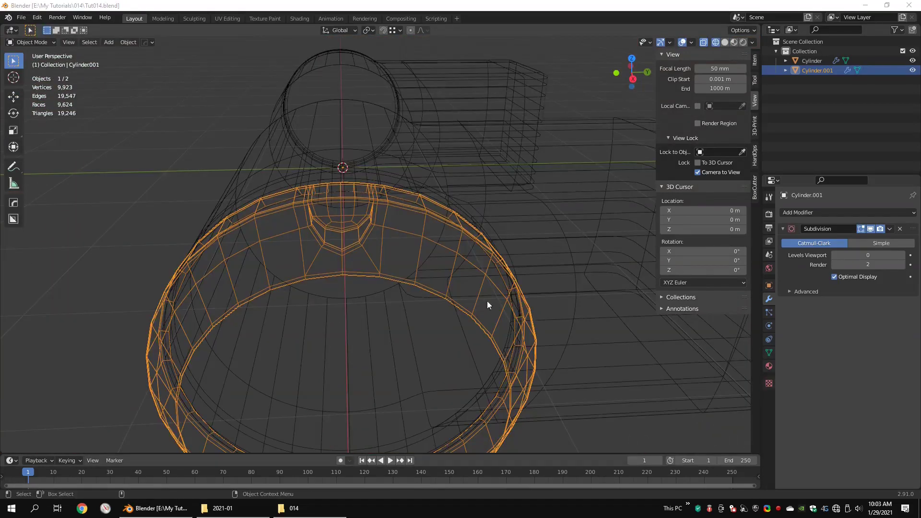
Step: Select the ring's notch section through its full thickness and separate the selection into its own object
left_click_drag(448, 291, 448, 292)
middle_click_drag(448, 292, 468, 298)
key("Tab")
middle_click_drag(421, 235, 434, 254)
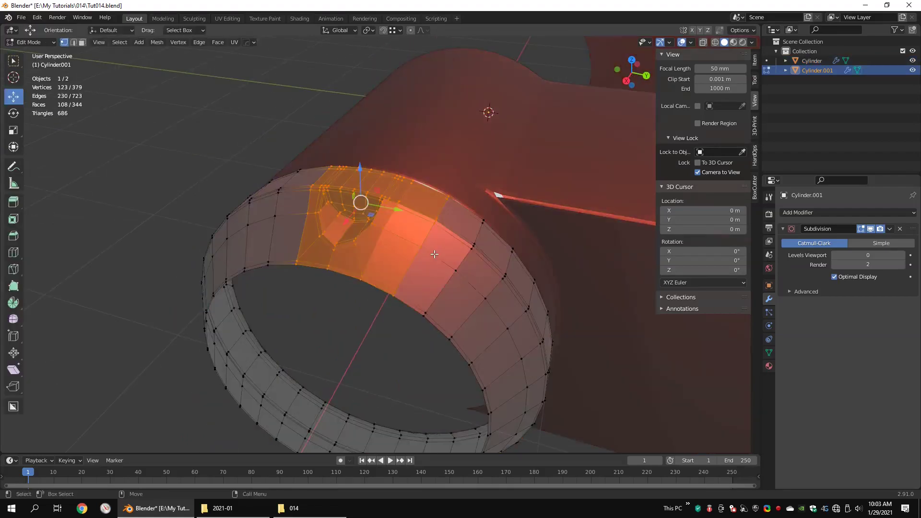
key("shift+z")
mouse_move(402, 257)
left_mouse_down("alt")
mouse_move(394, 214)
mouse_move(408, 216)
left_mouse_up("alt")
left_click_drag(394, 123, 337, 282)
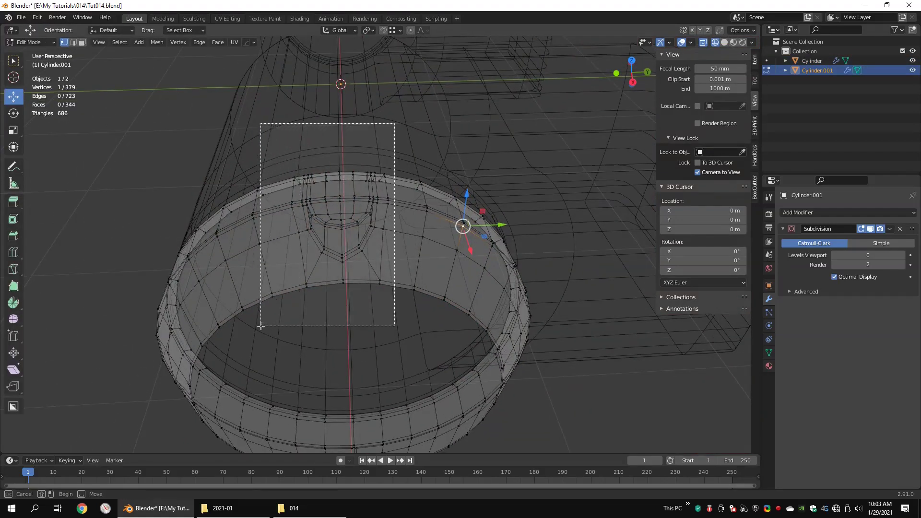
left_click_drag(261, 326, 260, 326)
left_click_drag(351, 298, 347, 305)
middle_click_drag(398, 283, 432, 240)
right_click(431, 240)
mouse_move(434, 265)
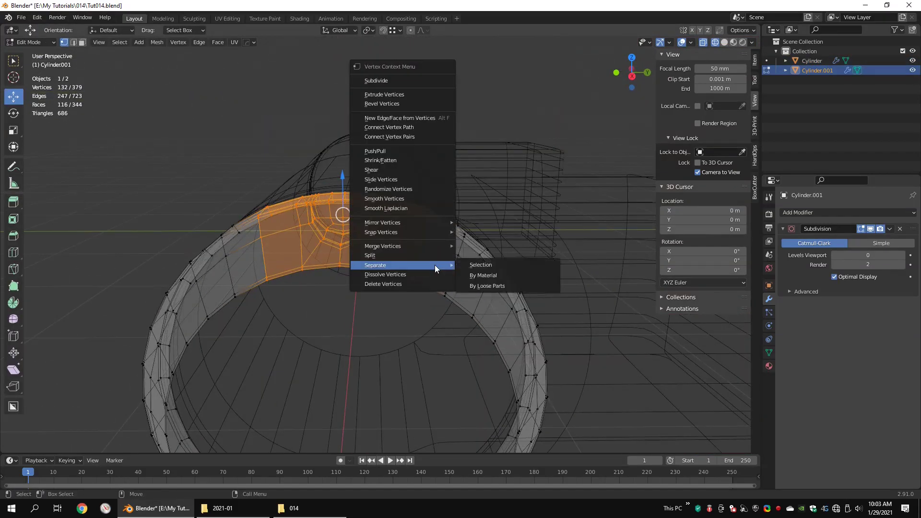
left_click(474, 264)
key("Tab")
Step: Select the edge loop at the cylinder body's open end to check its vertex count
left_click(402, 274)
key("Tab")
mouse_move(402, 274)
middle_mouse_down()
mouse_move(448, 250)
mouse_move(434, 235)
mouse_move(441, 225)
mouse_move(428, 289)
mouse_move(445, 262)
mouse_move(407, 223)
mouse_move(381, 258)
mouse_move(445, 212)
middle_mouse_up()
key("Tab")
key("shift+z")
left_click(422, 224)
key("Tab")
key("alt+z")
key("alt+z")
left_click(406, 201, "alt")
scroll(406, 201, "down", 3)
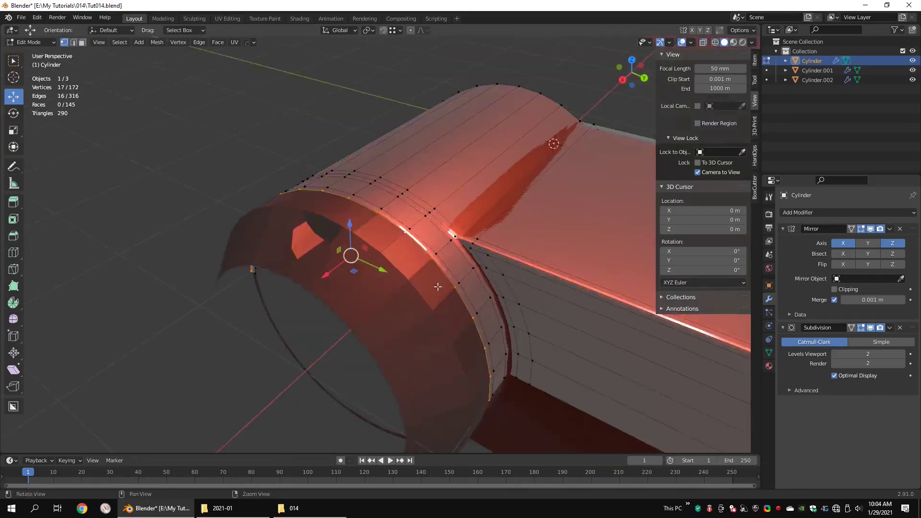
middle_click_drag(436, 286, 443, 226)
Step: Apply the Mirror modifier on the cylinder body
key("Tab")
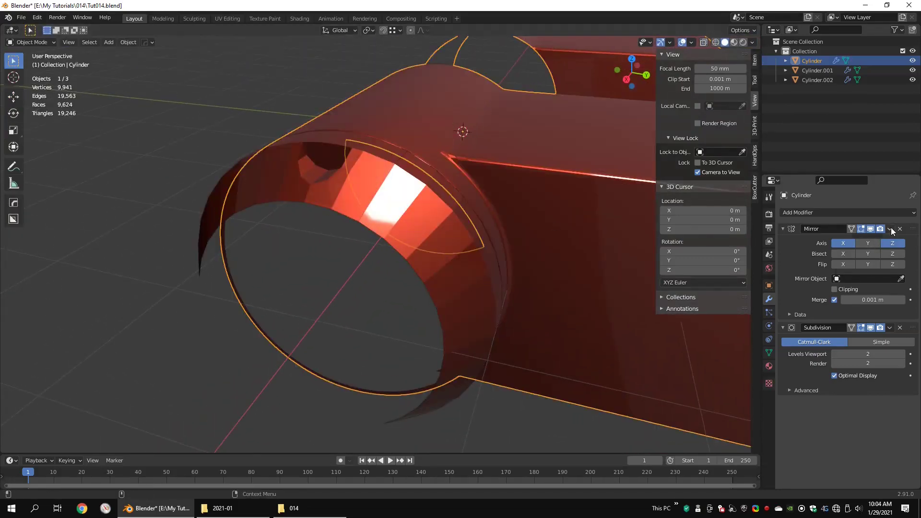
left_click(890, 229)
left_click(868, 241)
Step: Select the complete circular edge loop at the body's end and check its vertex count in the statistics
key("Tab")
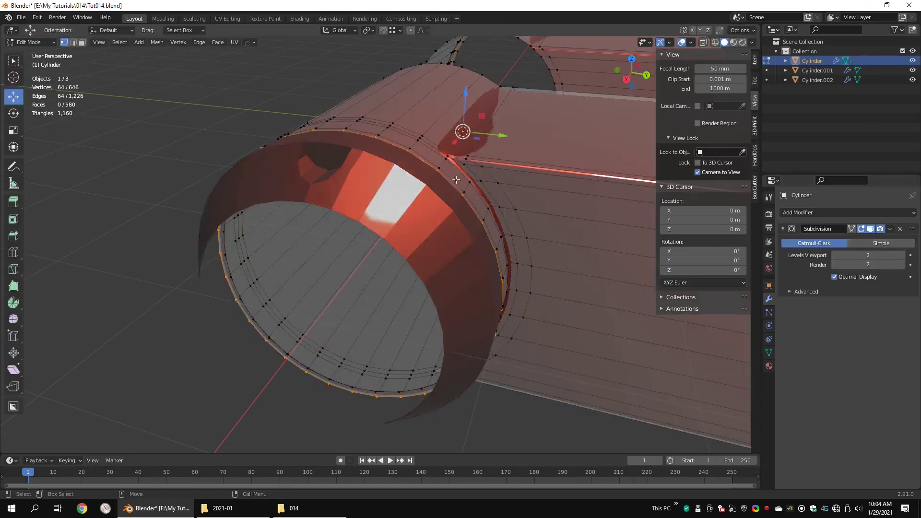
key("alt+z")
middle_click_drag(536, 223, 0, 74)
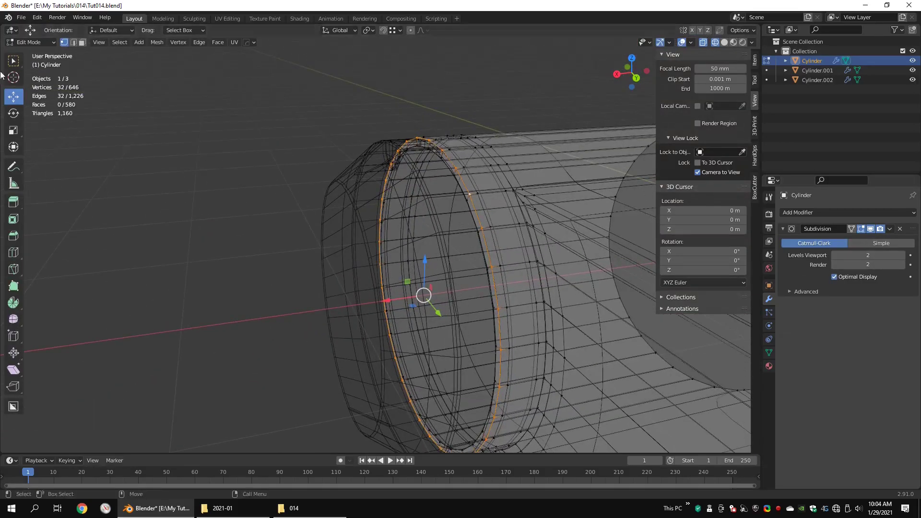
middle_click_drag(491, 260, 580, 278)
key("shift+z")
key("Tab")
Step: Select the notch piece, switch to Calculator and divide 360 by 32
left_click(390, 209)
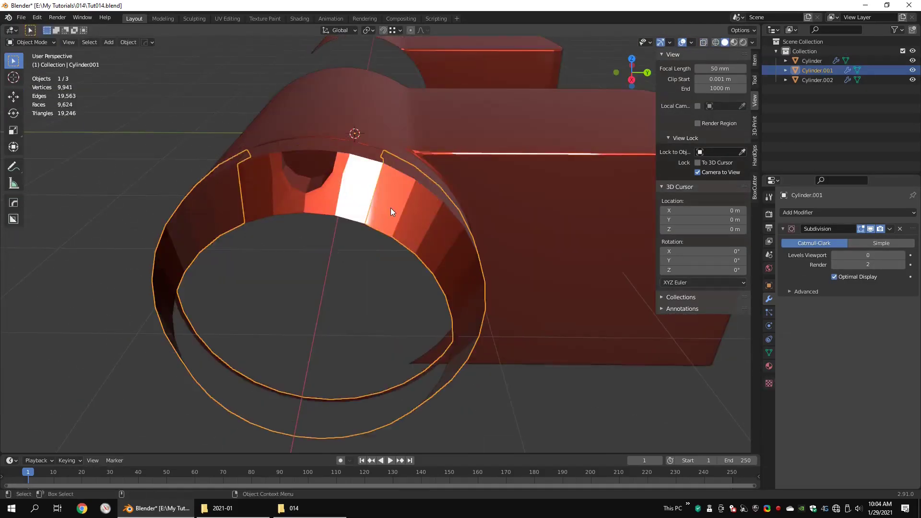
key("Tab")
key("Tab")
left_click(356, 188)
key("super")
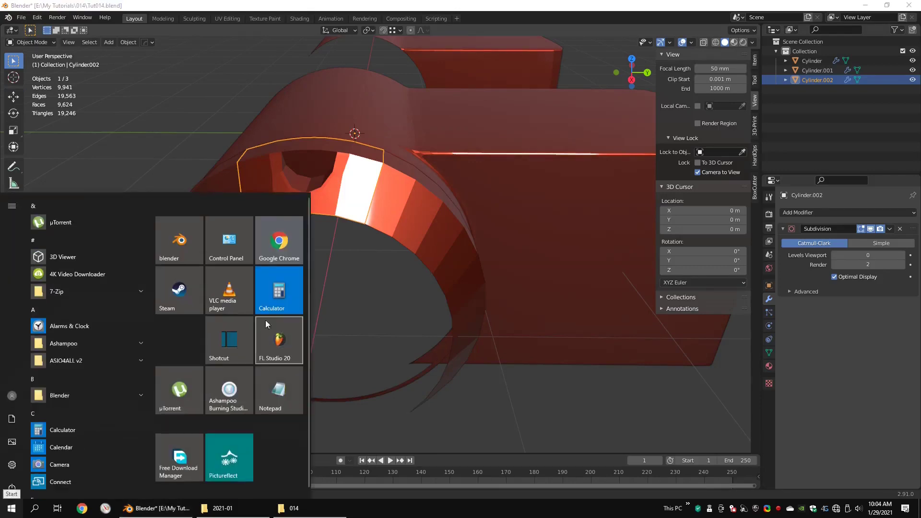
left_click(283, 293)
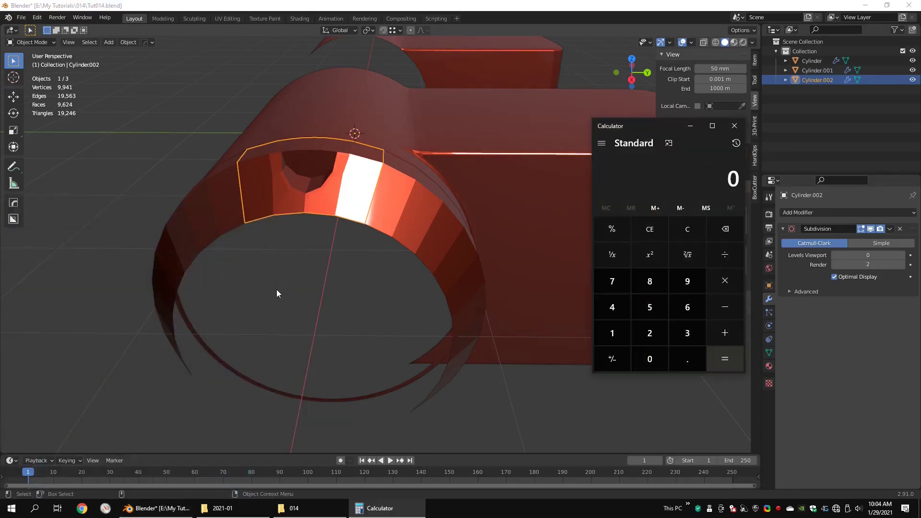
left_click(728, 257)
left_click(681, 333)
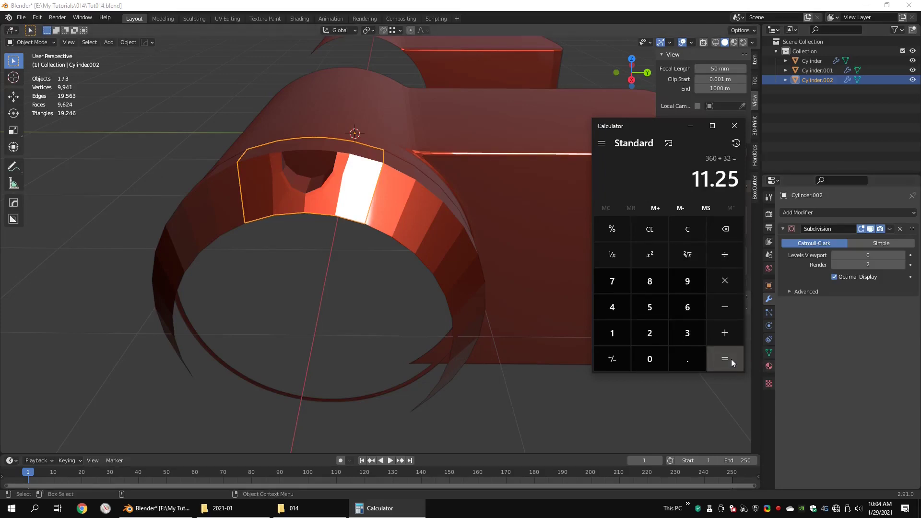
Step: Return to Blender and add a Plain Axes empty at the world origin
left_click(517, 5)
mouse_move(356, 270)
middle_mouse_down()
mouse_move(386, 272)
mouse_move(373, 266)
middle_mouse_up()
key("q")
mouse_move(358, 248)
mouse_move(398, 252)
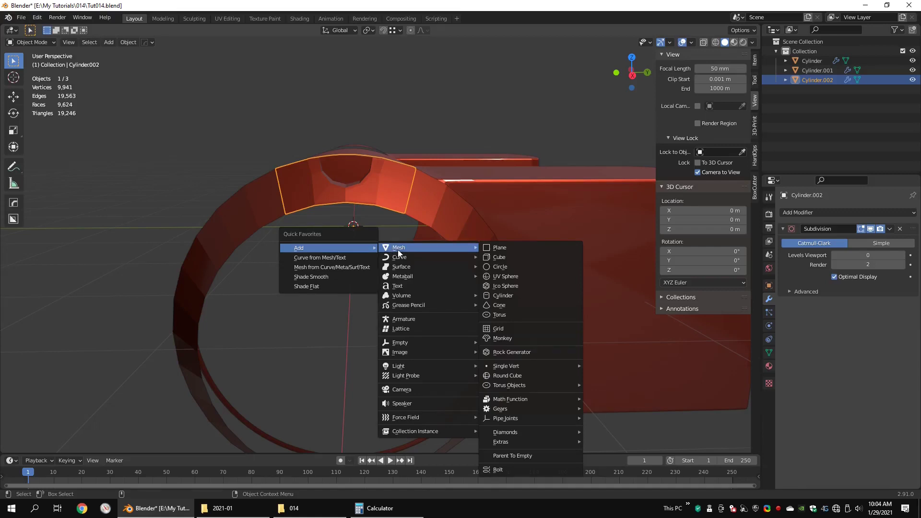
key("Escape")
key("q")
mouse_move(372, 281)
mouse_move(443, 375)
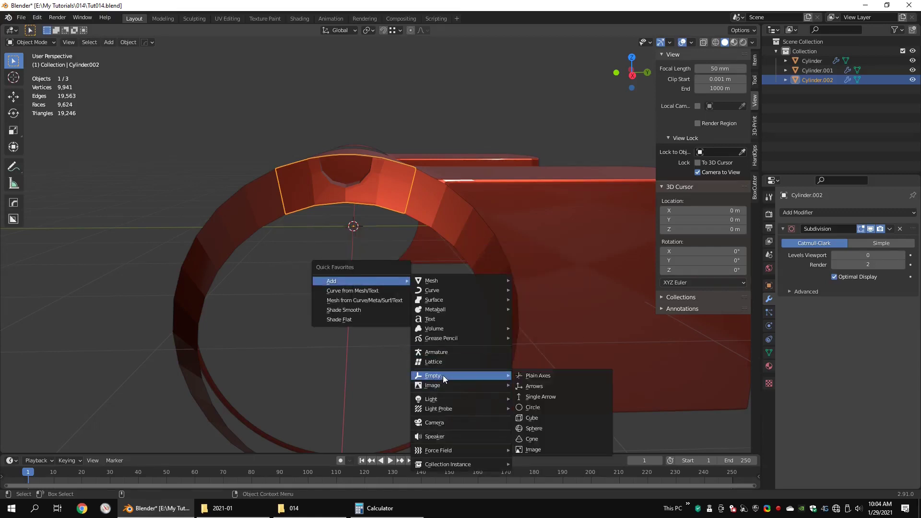
left_click(537, 375)
Step: Hide the remaining ring, leaving the notch piece and the cylinder body in view
left_click(389, 188)
middle_click_drag(390, 188, 379, 246)
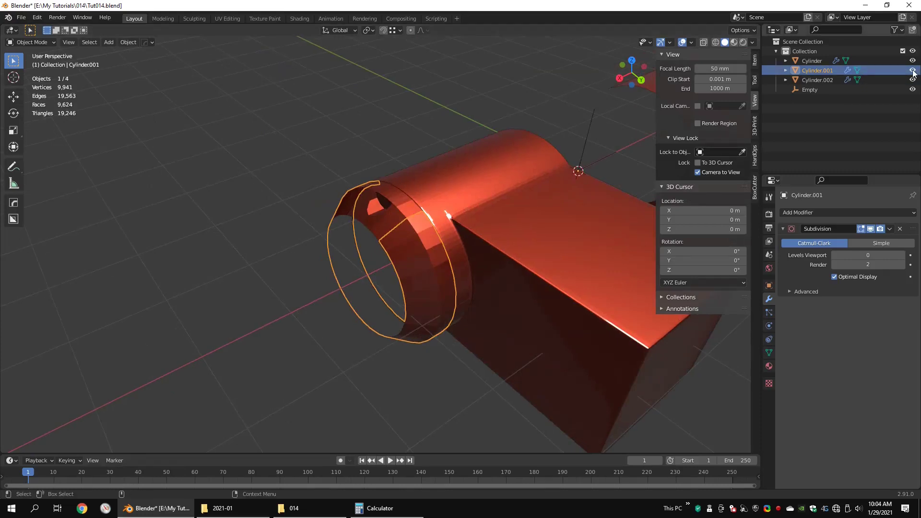
left_click(913, 71)
middle_click_drag(336, 180, 400, 164)
Step: Add an Array modifier to the notch piece and place it above the Subdivision modifier
left_click(379, 220)
scroll(379, 221, "up", 1)
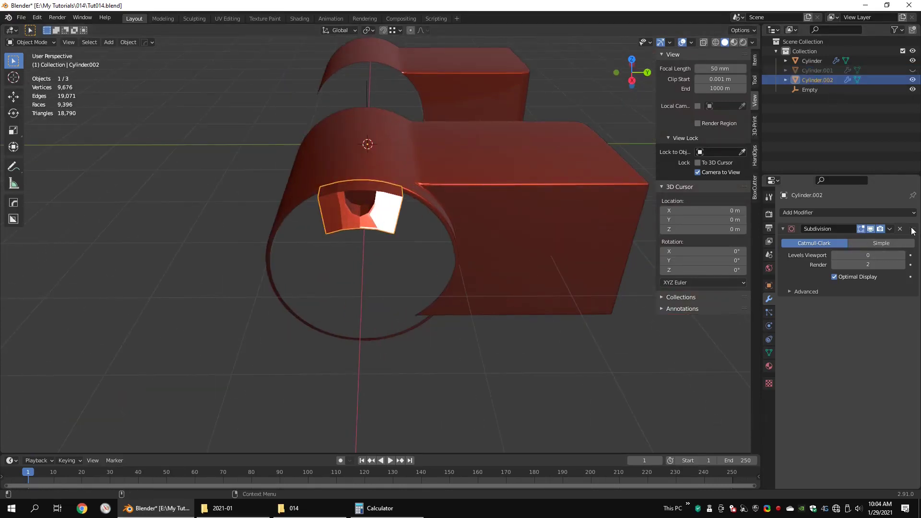
left_click(844, 213)
left_click(722, 240)
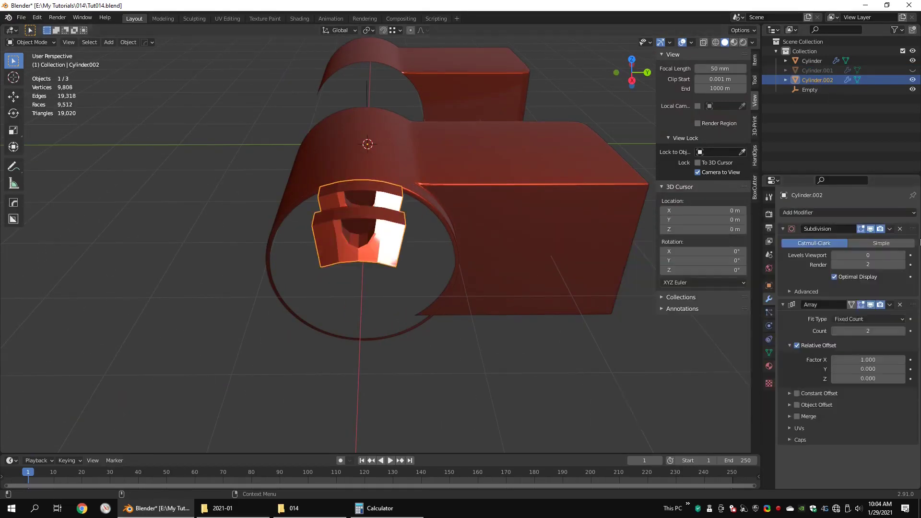
left_click_drag(912, 229, 910, 300)
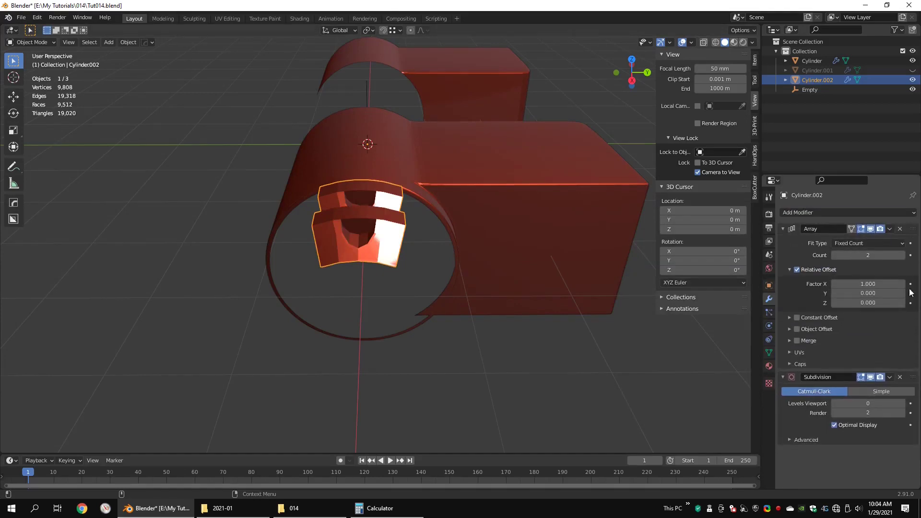
Step: Replace the array's Relative Offset with an Object Offset that uses the empty
left_click(797, 270)
middle_click_drag(344, 216, 349, 191)
left_click(788, 329)
left_click(384, 240)
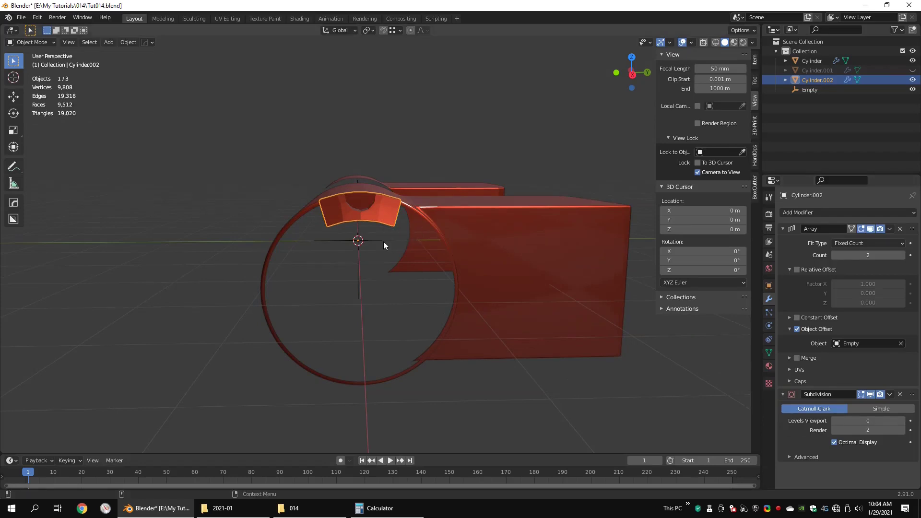
Step: Rotate the empty about -45° in the wireframe right side view to swing the arrayed copy along the rim
middle_click_drag(413, 244, 405, 243)
scroll(405, 243, "up", 3)
left_click(434, 199)
key("ctrl+alt+q")
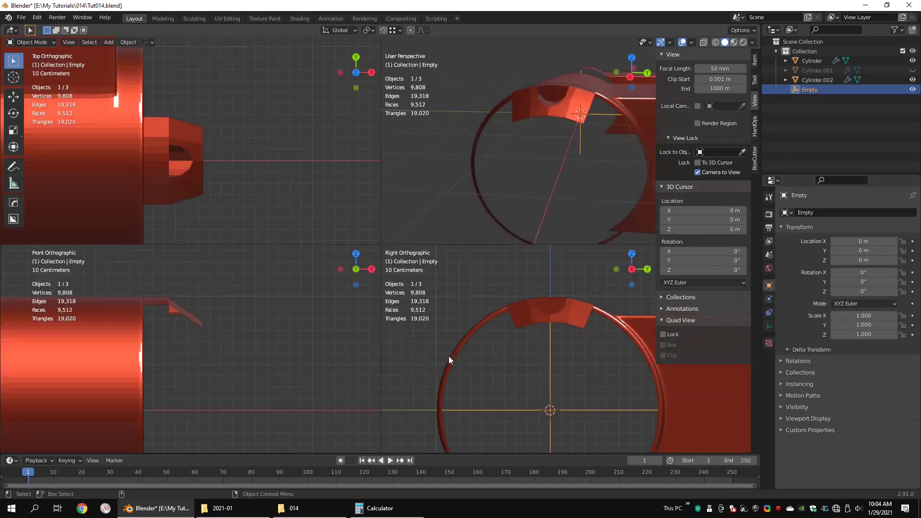
key("ctrl+alt+q")
key("shift+z")
key("r")
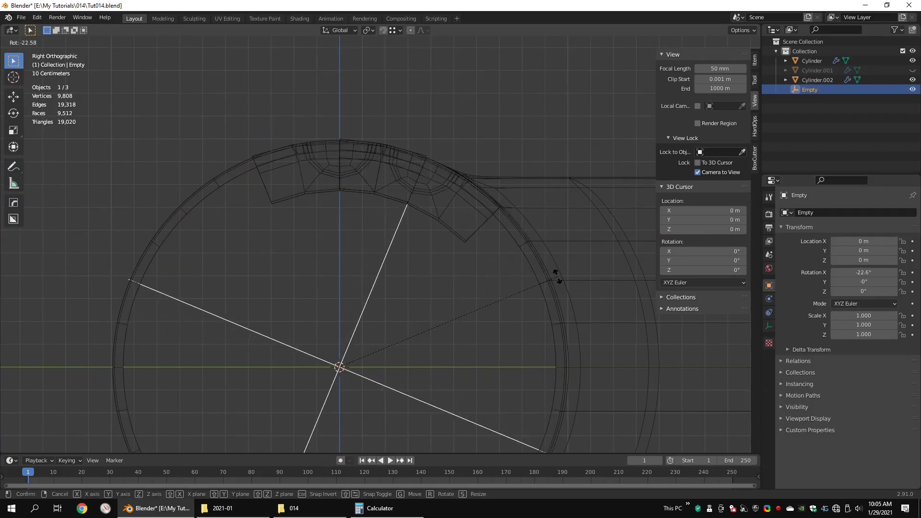
left_click(596, 367)
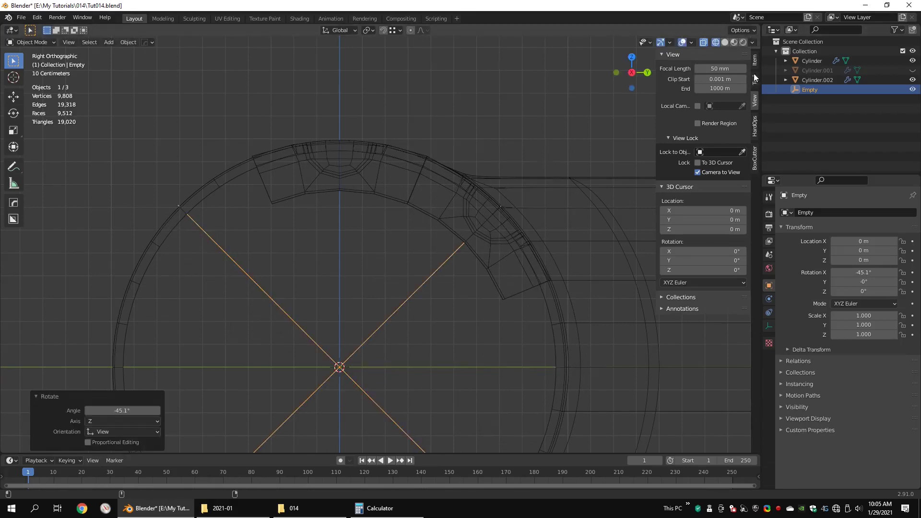
Step: Set the empty's X rotation to exactly -45° and review the arrayed notch pieces in solid shading
left_click(755, 60)
left_click(701, 117)
left_click(701, 117)
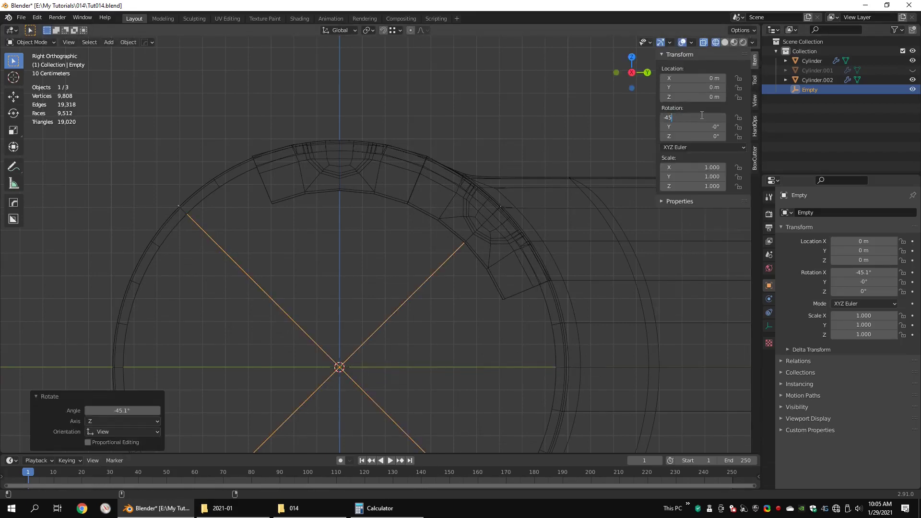
middle_click_drag(444, 123, 498, 183)
key("shift+z")
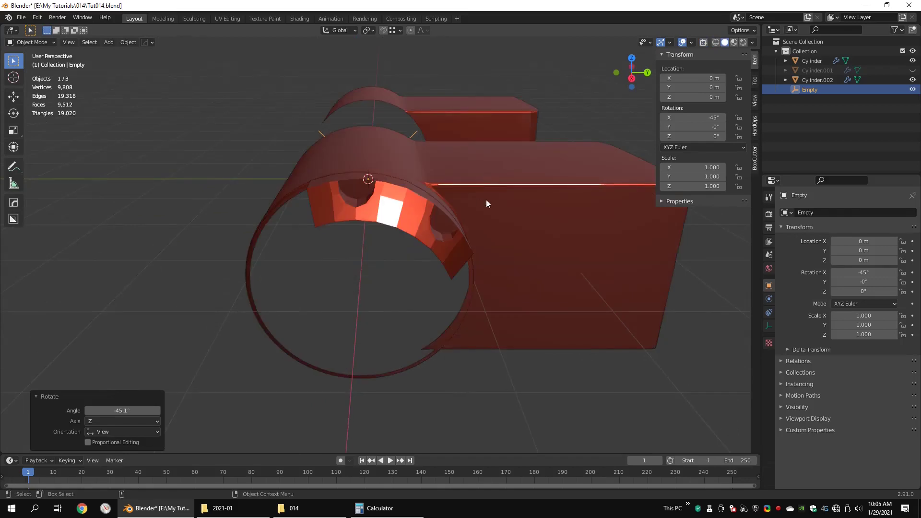
Step: Set the notch piece's Array count to 8 so the copies complete the ring
left_click(416, 219)
scroll(422, 214, "up", 2)
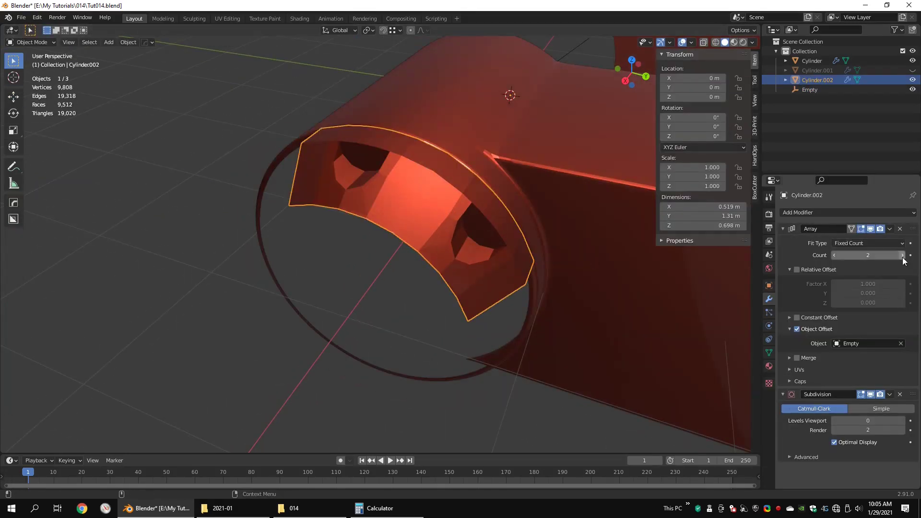
left_click(902, 255)
left_click(902, 255)
left_click(903, 257)
left_click_drag(403, 216, 422, 213, "alt")
key("Tab")
middle_click_drag(422, 214, 460, 226)
key("Tab")
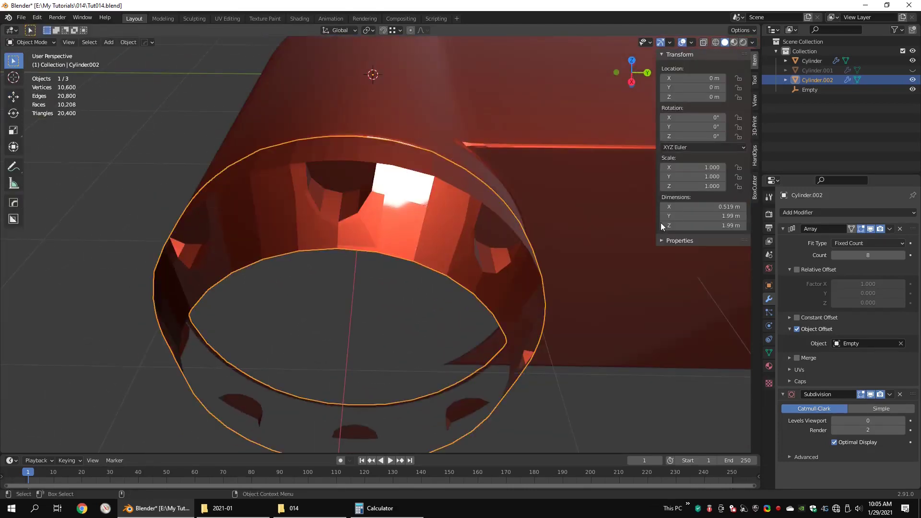
Step: Set the ring's subdivision level to 2, merge the array copies including first and last, and shade it smooth
key("ctrl+2")
middle_click_drag(356, 168, 419, 200)
left_click(797, 358)
left_click_drag(420, 200, 461, 208, "alt")
key("q")
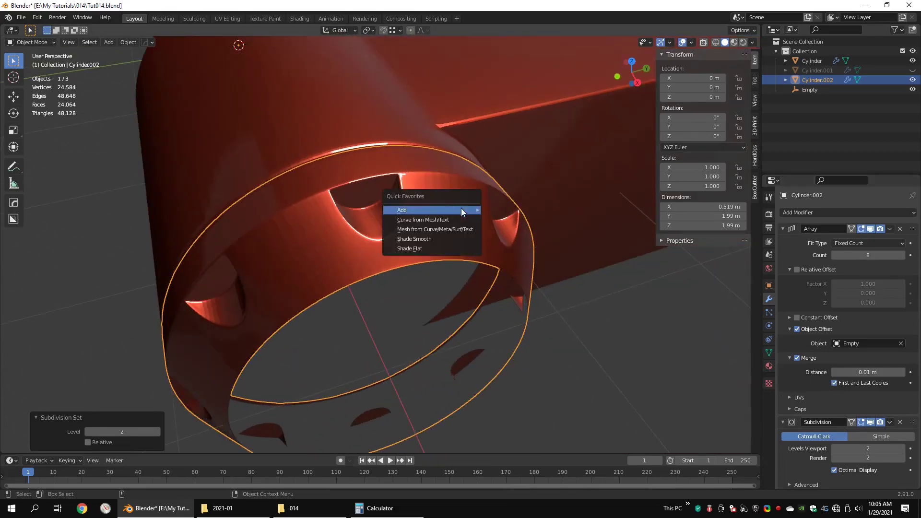
left_click(419, 237)
left_click_drag(419, 238, 464, 231, "alt")
middle_click_drag(463, 231, 417, 211)
scroll(413, 225, "up", 5)
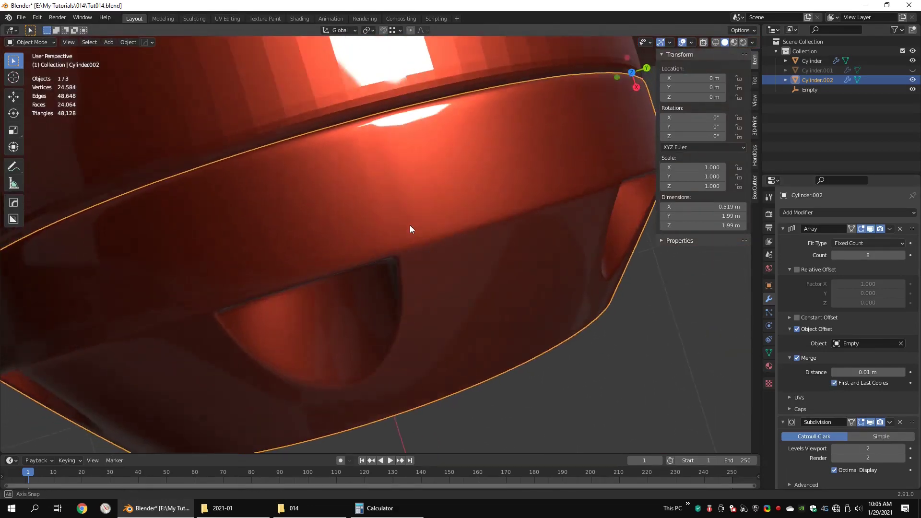
Step: In the wireframe right side view, raise the vertex column at the notch's upper corner slightly toward the rim curve
key("Tab")
key("KP_3")
middle_click_drag(415, 119, 413, 239, "shift")
scroll(407, 230, "up", 7)
key("shift+z")
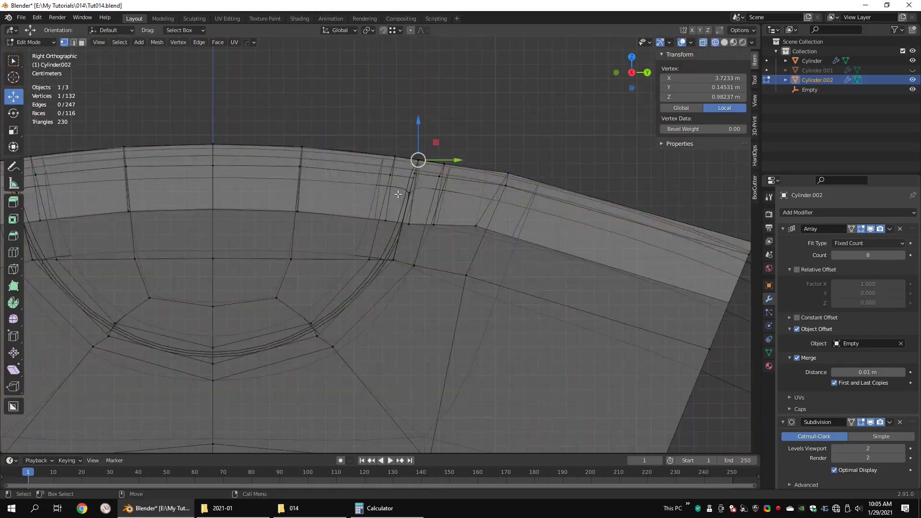
middle_click_drag(479, 148, 445, 193, "shift")
key("Tab")
key("Tab")
left_click_drag(412, 140, 381, 242)
scroll(381, 244, "up", 3)
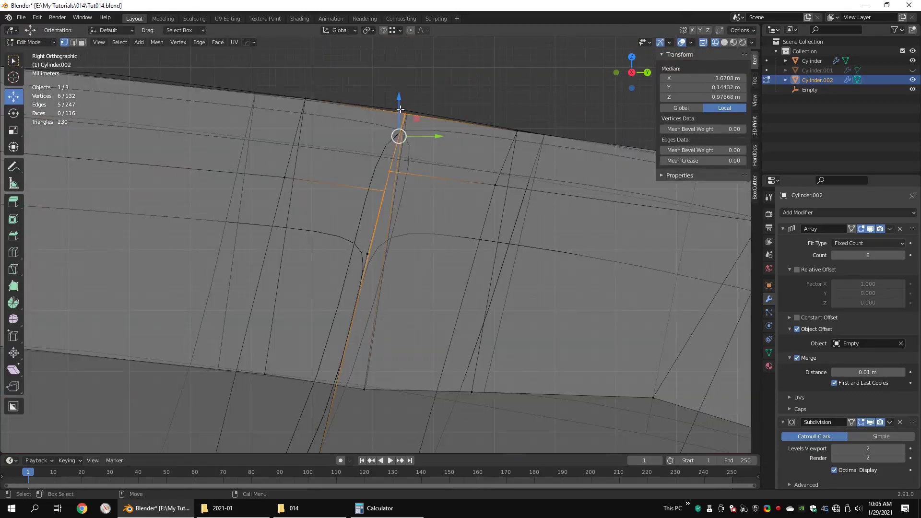
left_click_drag(402, 98, 403, 96)
Step: Raise the vertex column just outside the notch corner by 0.000158 m and check the shaded rim
left_click_drag(521, 106, 449, 201)
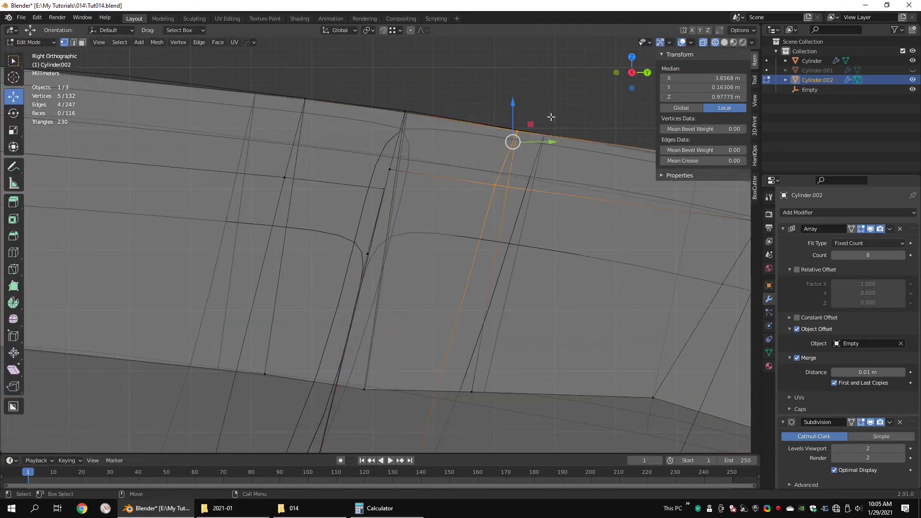
key("Tab")
key("Tab")
left_click_drag(512, 103, 512, 99)
key("shift+z")
scroll(405, 142, "down", 8)
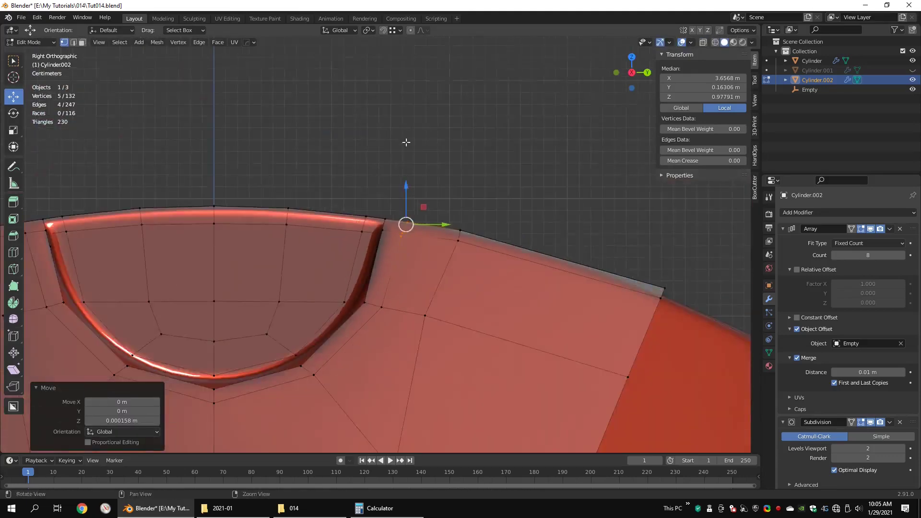
mouse_move(405, 142)
middle_mouse_down()
mouse_move(450, 197)
mouse_move(423, 221)
mouse_move(409, 214)
mouse_move(409, 238)
mouse_move(407, 173)
mouse_move(351, 202)
mouse_move(363, 189)
mouse_move(415, 200)
mouse_move(408, 221)
middle_mouse_up()
key("Tab")
scroll(449, 197, "down", 1)
key("Tab")
key("ctrl+alt+q")
key("ctrl+alt+q")
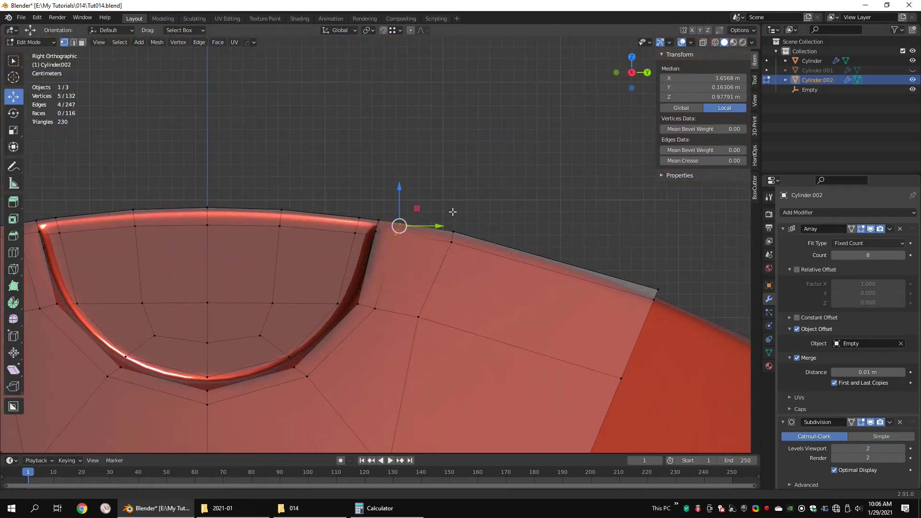
Step: Move the front-face vertex beside the notch slightly outward and down in the X-ray side view
key("alt+z")
left_click(413, 261)
key("g")
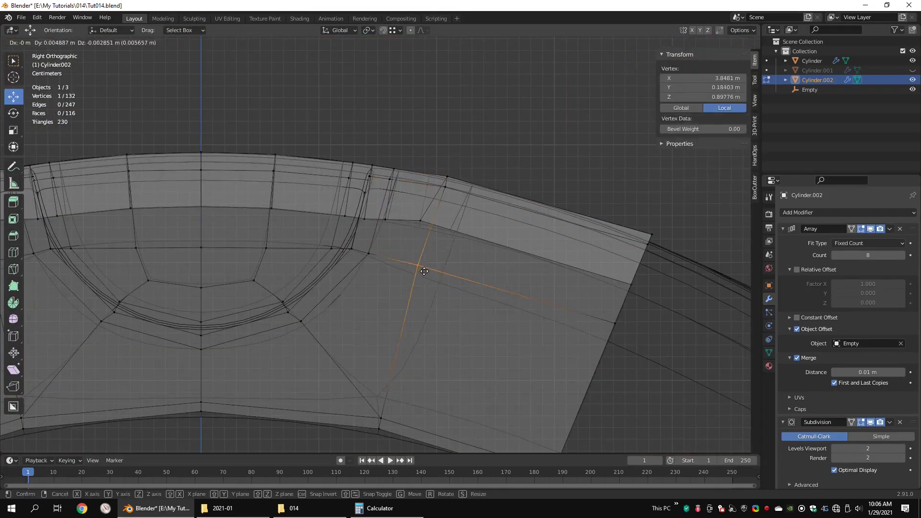
left_click(427, 271)
scroll(415, 239, "down", 6)
scroll(329, 247, "up", 2)
Step: Delete the vertices of the notch piece's half on the negative Y side of the centerline
left_click_drag(334, 163, 90, 367)
key("x")
left_click(434, 58)
key("alt+z")
middle_click_drag(463, 159, 534, 281)
key("Tab")
scroll(420, 197, "down", 7)
key("Tab")
scroll(432, 235, "up", 8)
left_click(455, 360)
Step: Reposition three vertex columns along the half piece's upper rim around the notch corner to follow the ring's curve
key("shift+z")
scroll(282, 68, "up", 4)
left_click_drag(307, 188, 338, 240)
key("g")
left_click(368, 213)
left_click_drag(434, 202, 468, 247)
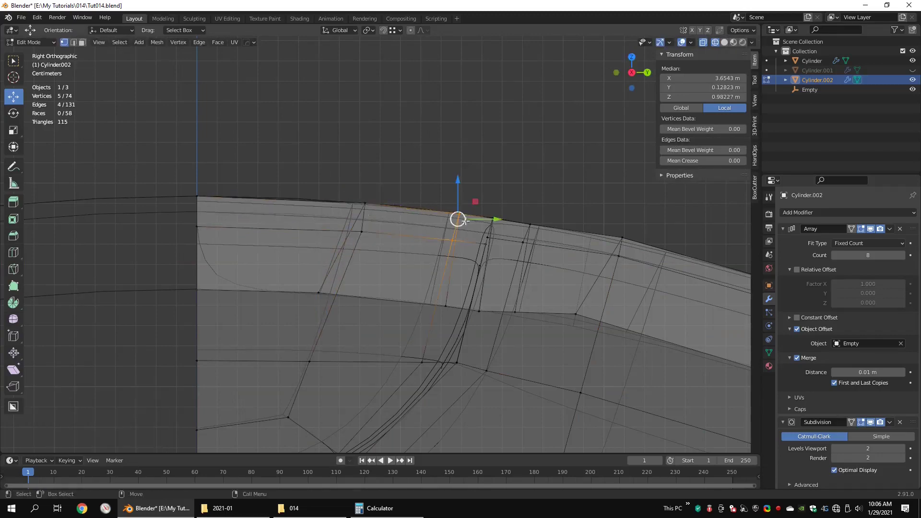
key("g")
left_click(469, 243)
left_click_drag(513, 211, 544, 252)
key("g")
left_click(545, 247)
Step: Raise the upper rim vertex column nearest the centerline slightly and check the half piece in solid shading
key("Tab")
key("shift+z")
key("Tab")
key("alt+z")
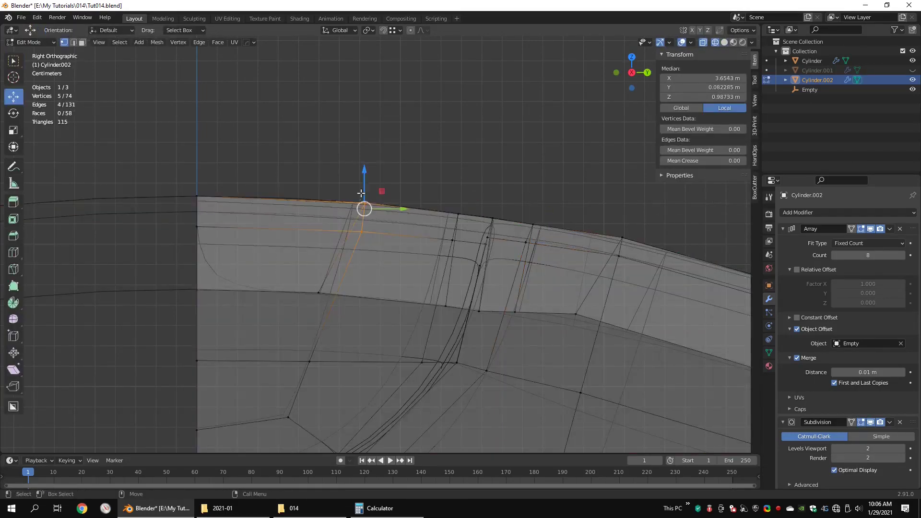
left_click_drag(366, 171, 368, 168)
key("Tab")
scroll(378, 180, "down", 4)
middle_click_drag(590, 249, 448, 195, "alt")
key("shift+z")
key("Tab")
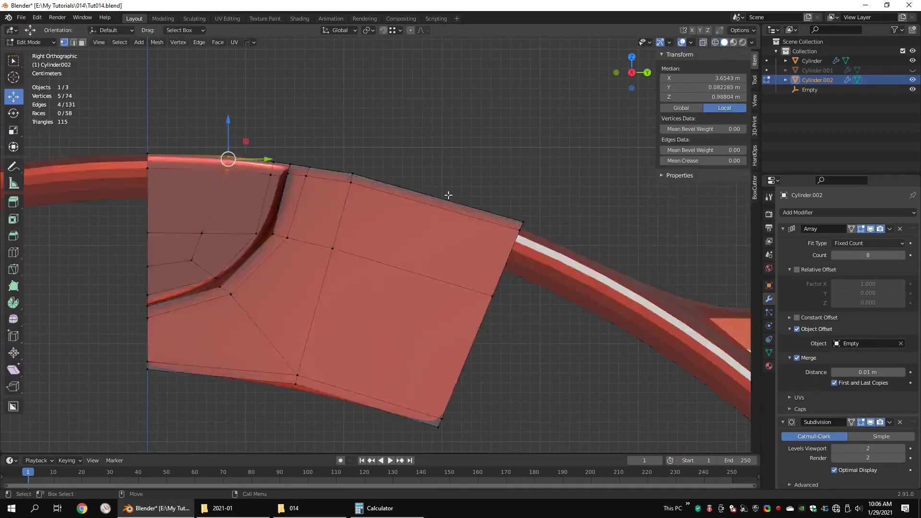
Step: Add an edge loop across the half piece between the notch-side loop and the outer end
left_click_drag(448, 195, 394, 173, "alt")
middle_click_drag(395, 174, 374, 138)
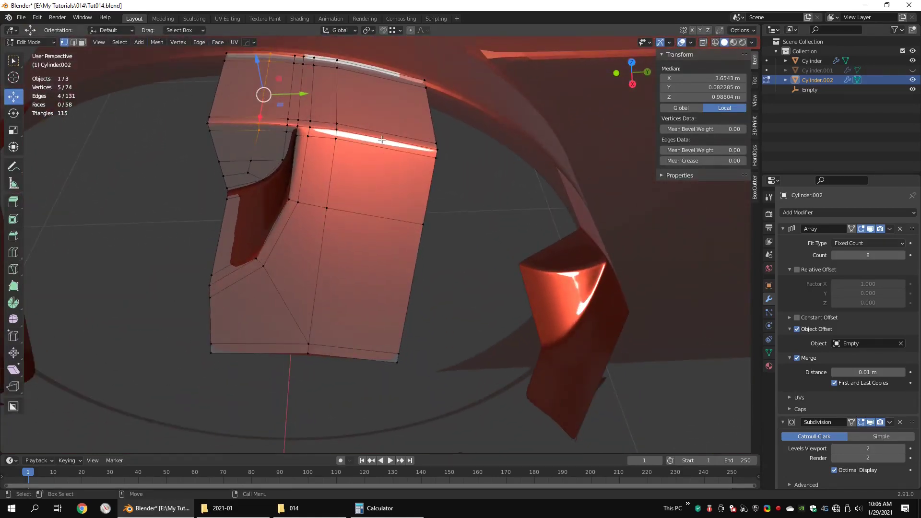
left_click(358, 126)
Step: Select the edge loop between the notch and the new cut, including its lower edge, and Edge Slide it
left_click(334, 105, "alt")
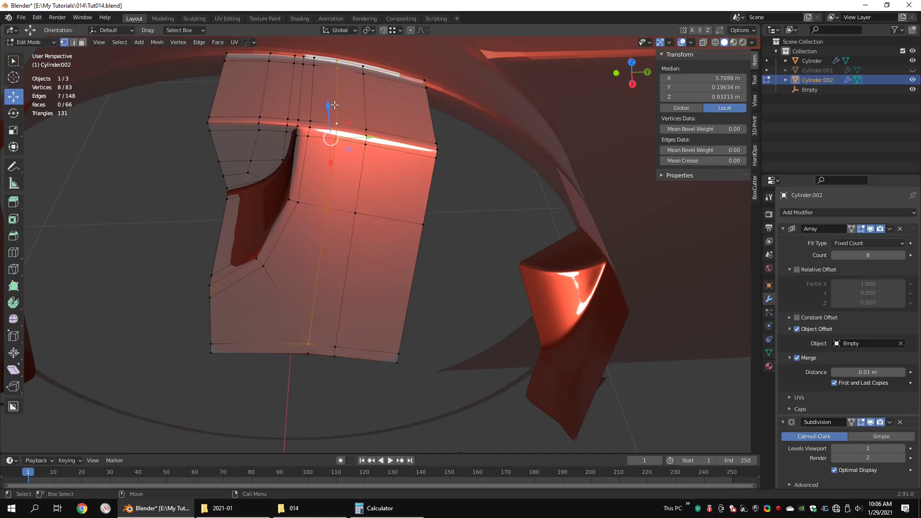
key("2")
right_click(452, 181)
left_click(288, 344, "shift")
key("ctrl+z")
left_click(308, 349, "shift")
right_click(495, 168)
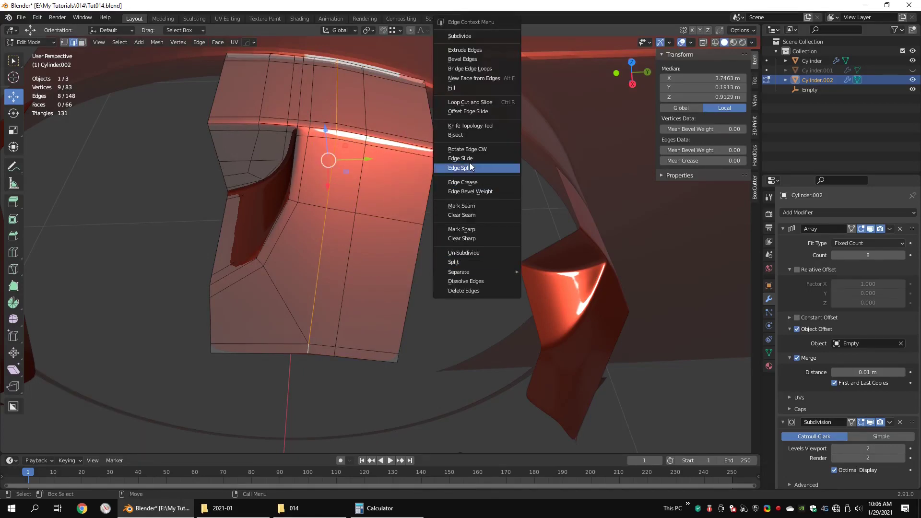
left_click(471, 161)
left_click(465, 159)
Step: In the wireframe right side view, lower the upper rim vertices of the slid edge loop slightly onto the curve
middle_click_drag(464, 159, 461, 189)
key("KP_3")
scroll(460, 159, "up", 5)
key("1")
key("shift+z")
left_click_drag(474, 124, 350, 293)
left_click_drag(415, 155, 415, 159)
key("Tab")
key("Tab")
Step: Raise the upper rim vertices of the newly cut loop slightly to match the ring's curve
middle_click_drag(609, 217, 462, 177, "shift")
left_click_drag(507, 128, 353, 349)
left_click_drag(435, 152, 435, 150)
key("Tab")
key("Tab")
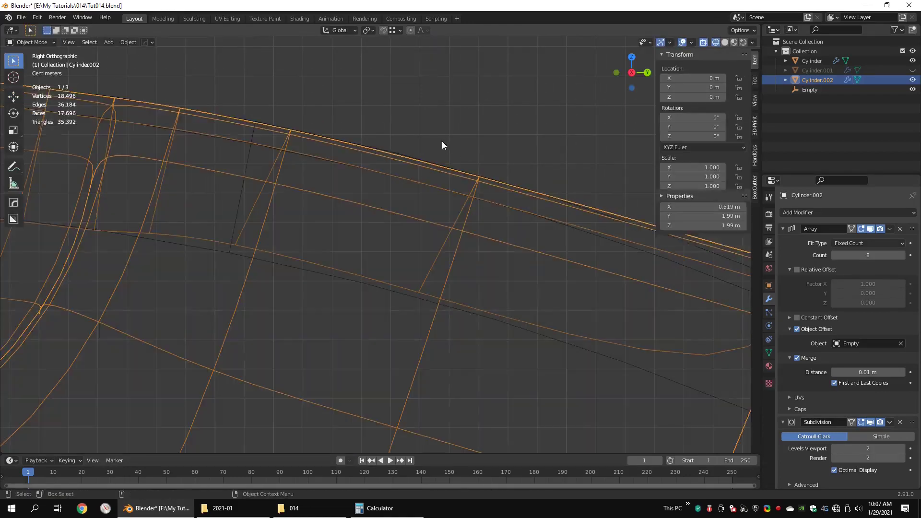
Step: Shift the upper rim vertex column nearest the centerline slightly along Y toward the center
middle_click_drag(166, 67, 413, 118, "shift")
key("Tab")
key("Tab")
left_click_drag(82, 300, 180, 96)
middle_click_drag(179, 158, 353, 183, "shift")
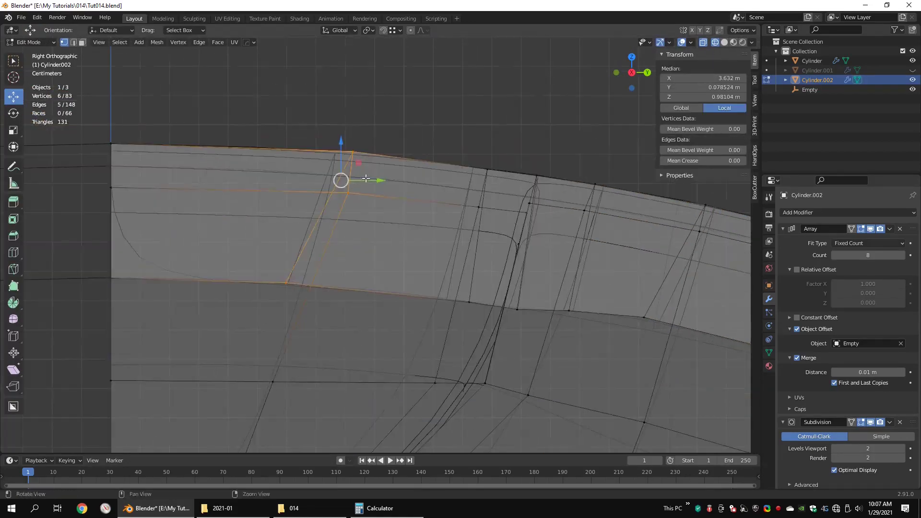
left_click_drag(355, 183, 350, 183)
Step: Nudge the vertex column just outside the notch corner and inspect the shaded outer surface
left_click_drag(619, 159, 582, 296)
left_click_drag(589, 178, 590, 178)
key("Tab")
key("alt+a")
scroll(502, 253, "down", 8)
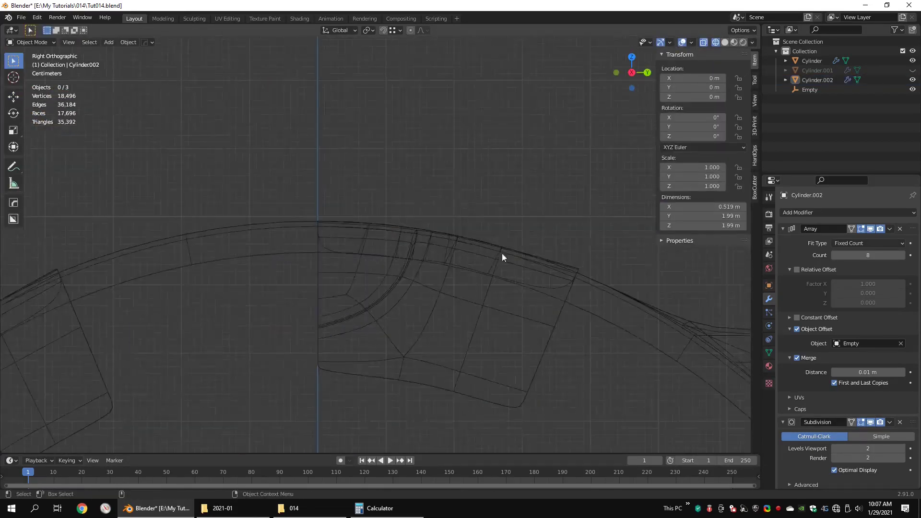
key("shift+z")
mouse_move(372, 178)
middle_mouse_down()
mouse_move(367, 256)
mouse_move(410, 240)
middle_mouse_up()
scroll(354, 284, "up", 3)
middle_click_drag(354, 284, 320, 264)
Step: Select the short edge beside the notch's upper corner and shift it slightly along Y toward the notch
key("Tab")
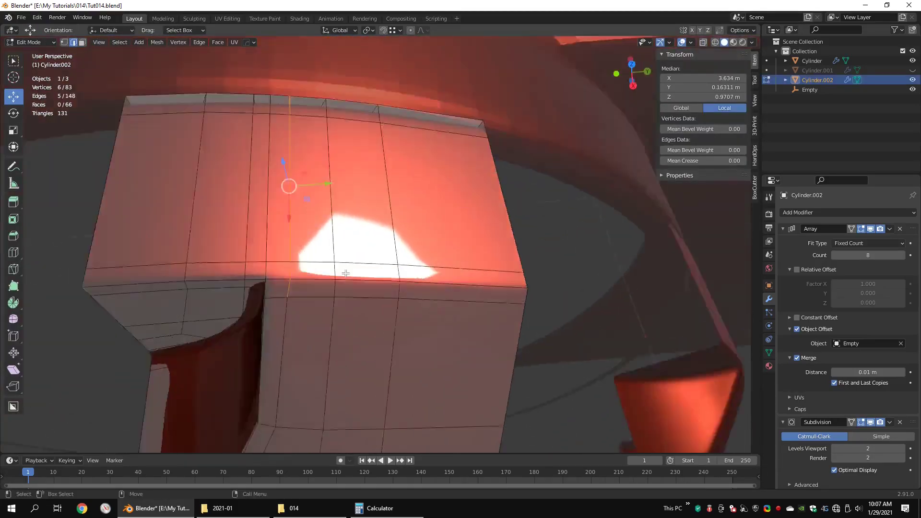
scroll(321, 264, "up", 1)
left_click(260, 312)
left_click_drag(297, 308, 293, 308)
middle_click_drag(271, 221, 263, 191)
left_click(260, 191, "alt")
key("shift+z")
key("shift+z")
mouse_move(252, 131)
middle_mouse_down()
mouse_move(283, 139)
mouse_move(329, 122)
middle_mouse_up()
key("2")
right_click(381, 192)
left_click(412, 200)
key("Escape")
Step: Edge Slide the outer-surface edge running back from the notch's upper corner and review the shaded result
key("shift+z")
left_click(302, 130)
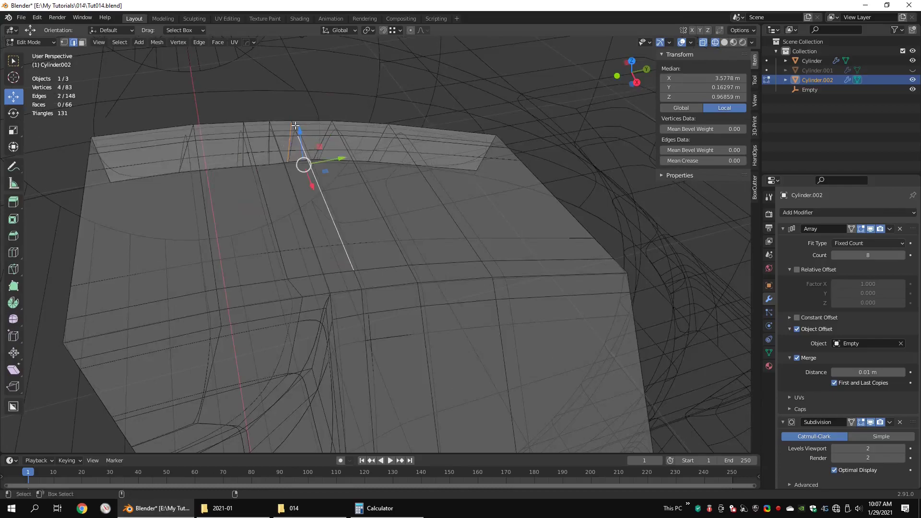
left_click(296, 126, "shift")
key("shift+z")
right_click(384, 243)
left_click(385, 243)
left_click(393, 243)
scroll(393, 243, "down", 3)
key("shift+z")
key("shift+z")
key("Tab")
mouse_move(413, 184)
middle_mouse_down()
mouse_move(397, 234)
mouse_move(421, 240)
mouse_move(368, 288)
middle_mouse_up()
Step: In the wireframe right side view, adjust the notch corner's vertex column to sit on the rim curve
key("Tab")
key("KP_1")
key("KP_3")
key("shift+z")
scroll(410, 225, "up", 6)
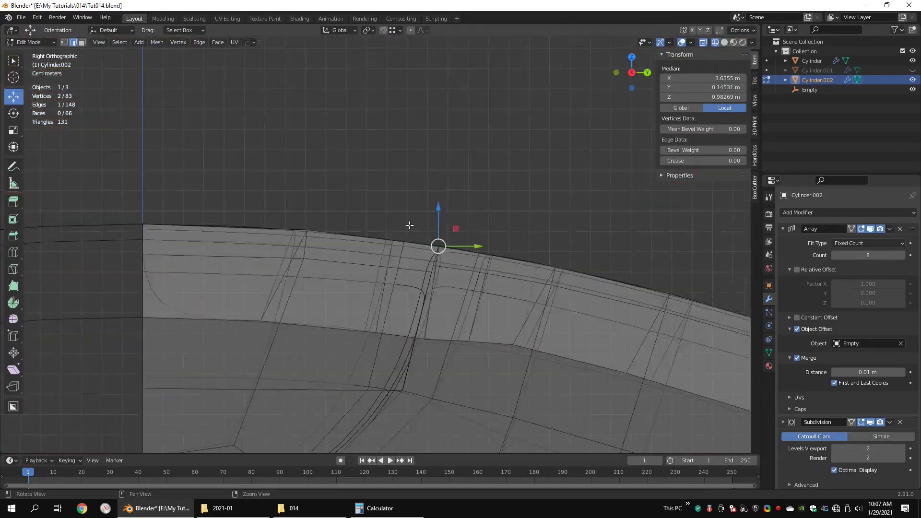
scroll(409, 226, "up", 4)
key("Tab")
key("Tab")
key("1")
left_click_drag(478, 222, 530, 329)
left_click_drag(499, 227, 508, 232)
key("Tab")
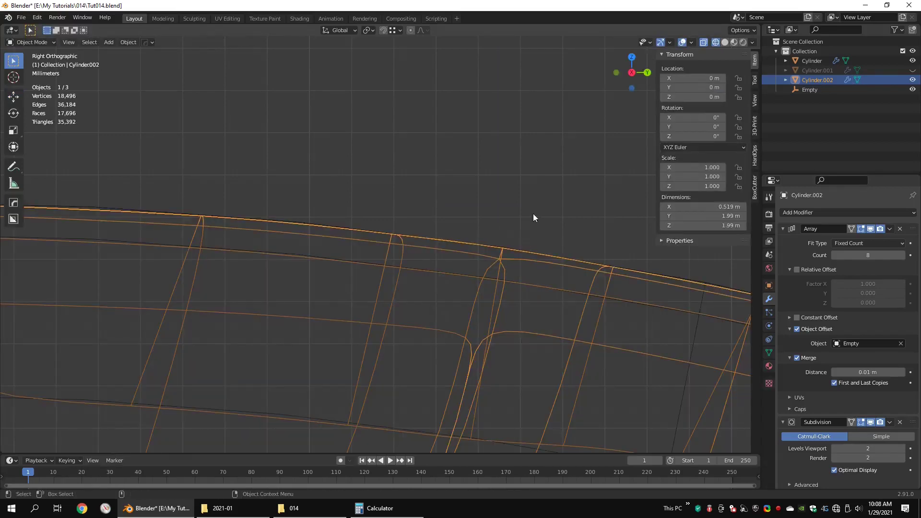
Step: Shift the vertex column at the notch corner onto the rim curve in the wireframe right view and check the shading
key("Tab")
left_click_drag(412, 252, 412, 252)
left_click_drag(532, 209, 489, 300)
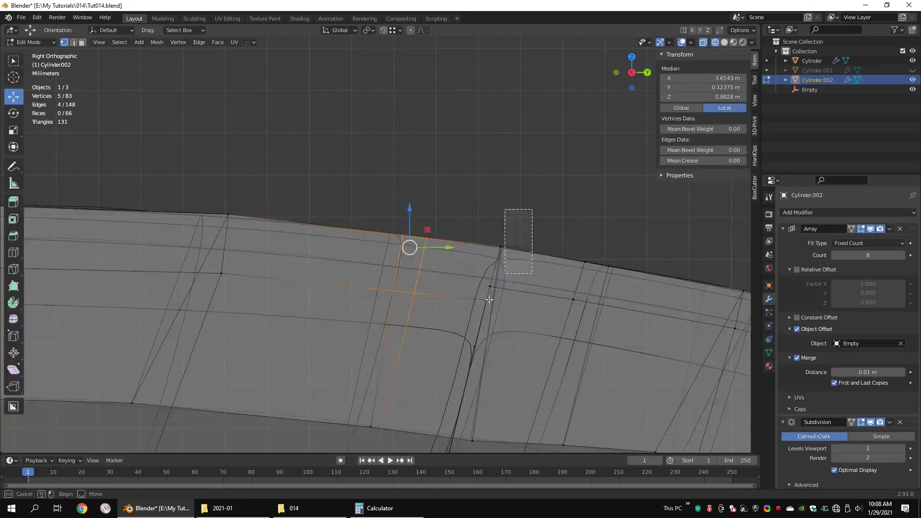
left_click_drag(495, 236, 495, 236)
key("Tab")
scroll(548, 308, "down", 5)
key("shift+z")
mouse_move(548, 308)
middle_mouse_down()
mouse_move(459, 350)
mouse_move(467, 298)
mouse_move(484, 290)
mouse_move(472, 273)
mouse_move(425, 307)
middle_mouse_up()
scroll(467, 297, "up", 4)
scroll(473, 273, "down", 4)
Step: Vertex Slide the vertex pair on the outer surface's end edge below the notch and review the shaded result
key("Tab")
key("shift+z")
scroll(425, 307, "up", 3)
key("shift+z")
left_click(415, 340)
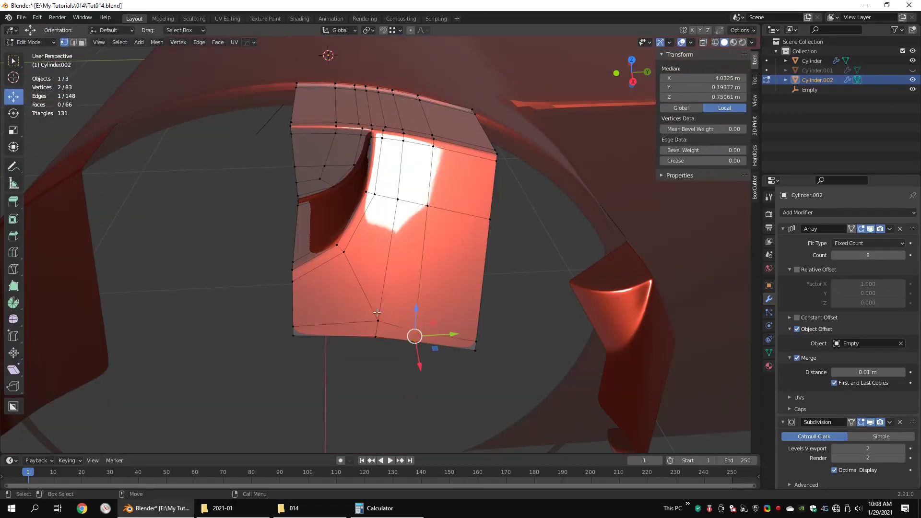
left_click(378, 320)
middle_click_drag(455, 361, 433, 340)
right_click(433, 341)
left_click(433, 341)
left_click(423, 336)
left_click_drag(418, 263, 373, 300)
right_click(453, 298)
left_click(455, 298)
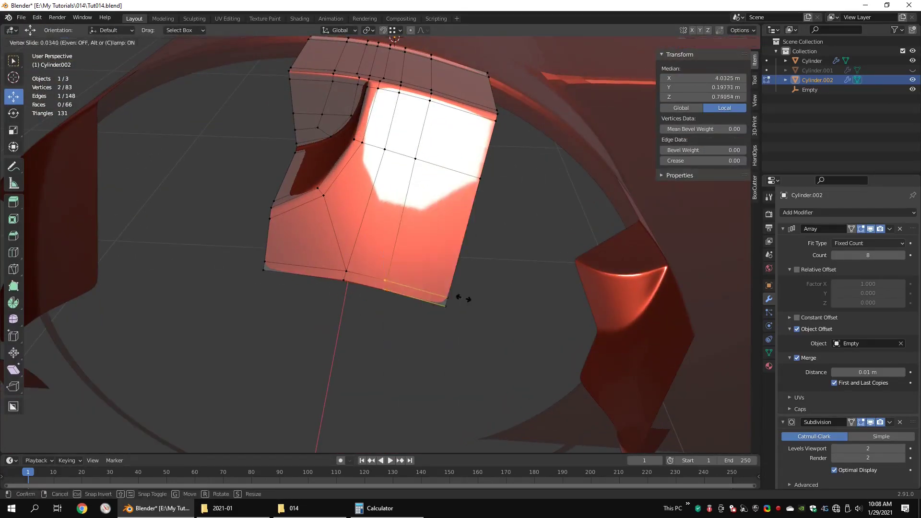
left_click(426, 283)
key("Tab")
middle_click_drag(425, 283, 418, 235)
scroll(418, 234, "down", 3)
key("Tab")
left_click(462, 236)
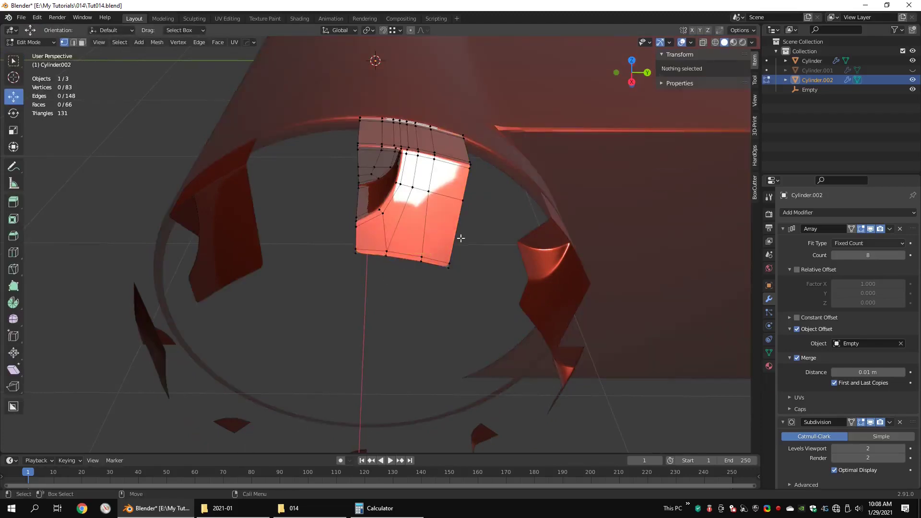
Step: Duplicate the entire half section in place and mirror the copy by scaling it -1 along Y
key("Tab")
key("Tab")
key("shift+z")
key("a")
key("Tab")
key("Tab")
key("alt+a")
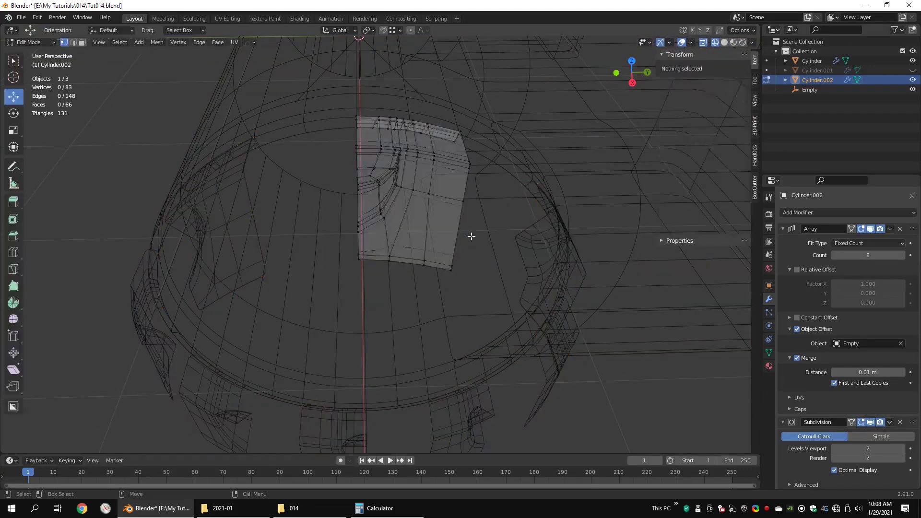
left_click_drag(506, 73, 276, 335)
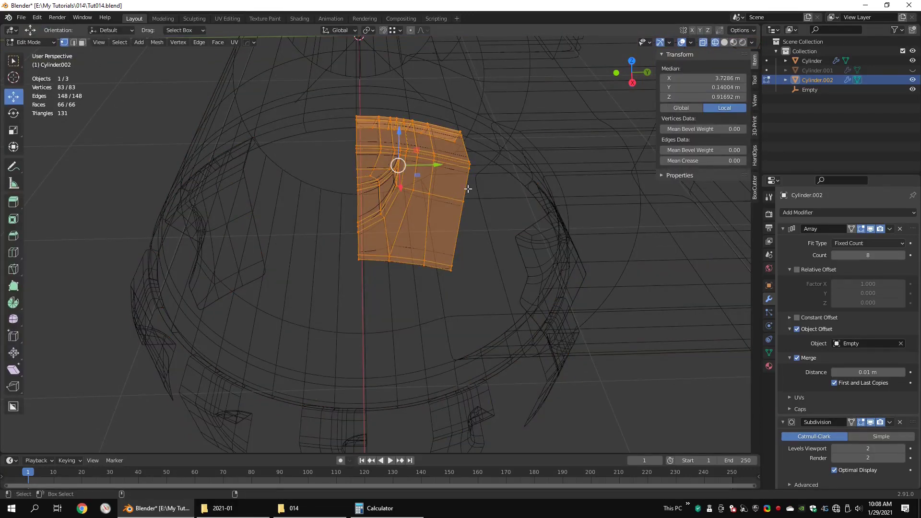
key("shift+d")
right_click(496, 187)
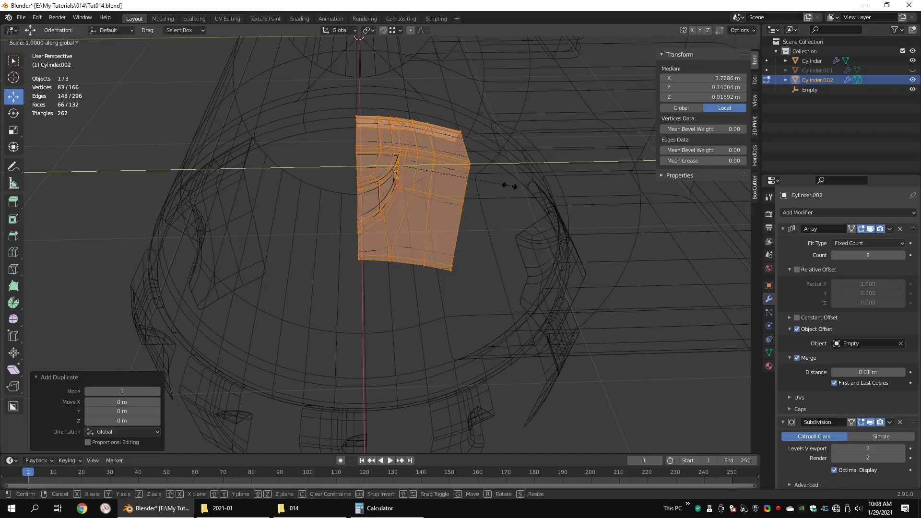
type("-1")
key("Return")
Step: Move the mirrored half along Y with snapping so its centre edge meets the original half
key("alt+z")
key("g")
key("y")
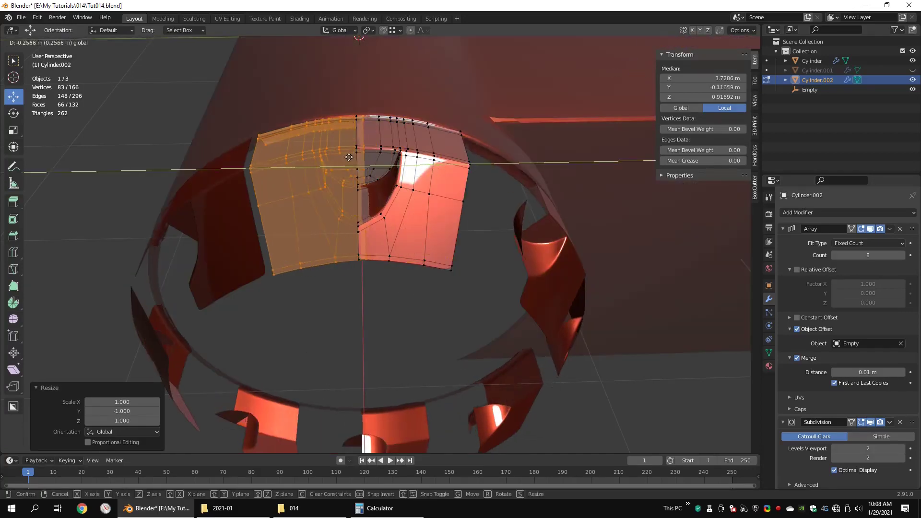
left_click(344, 157)
key("shift+Tab")
left_click_drag(352, 167, 354, 167)
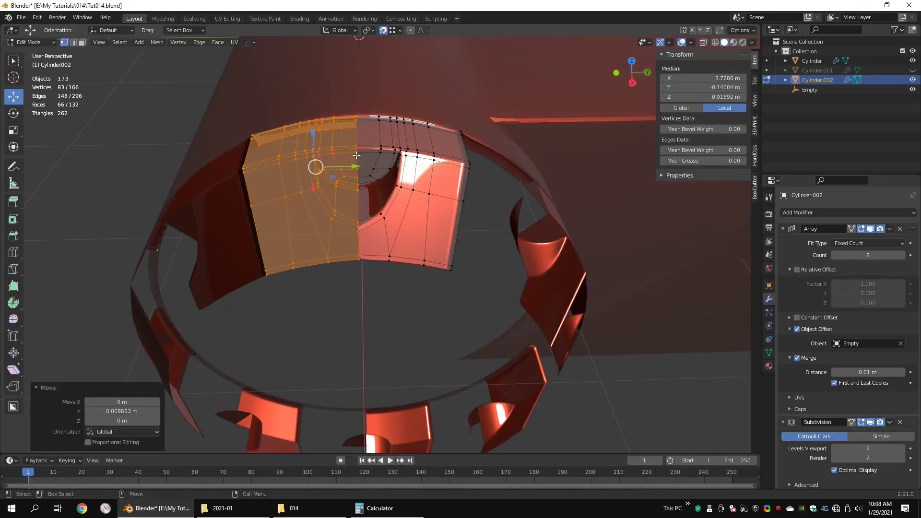
Step: Flip the normals of the mirrored half
key("q")
mouse_move(384, 197)
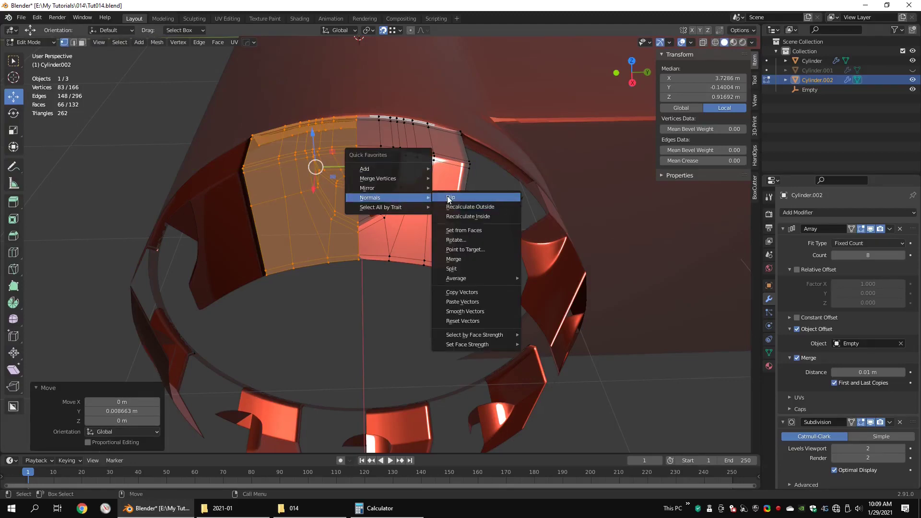
left_click(449, 198)
Step: Select the vertices along the centre seam, merge them by distance, and inspect the complete ring in Object Mode
key("alt+z")
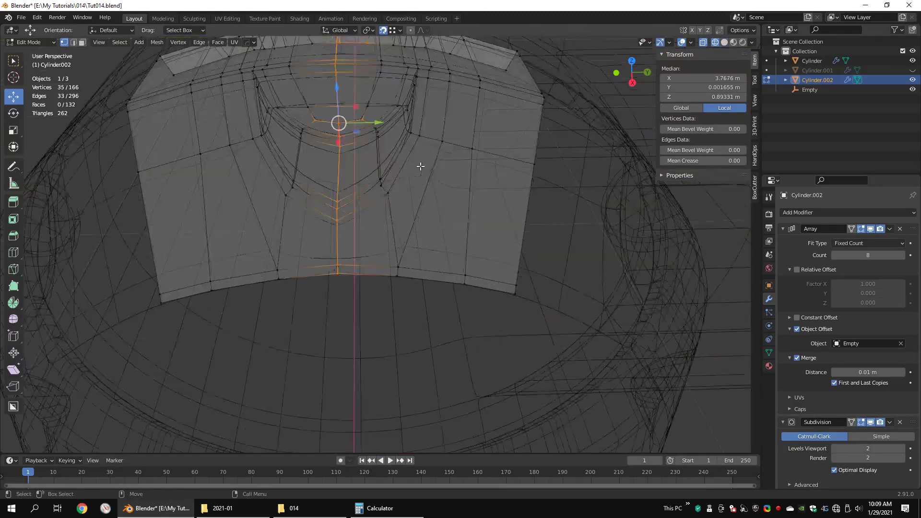
key("q")
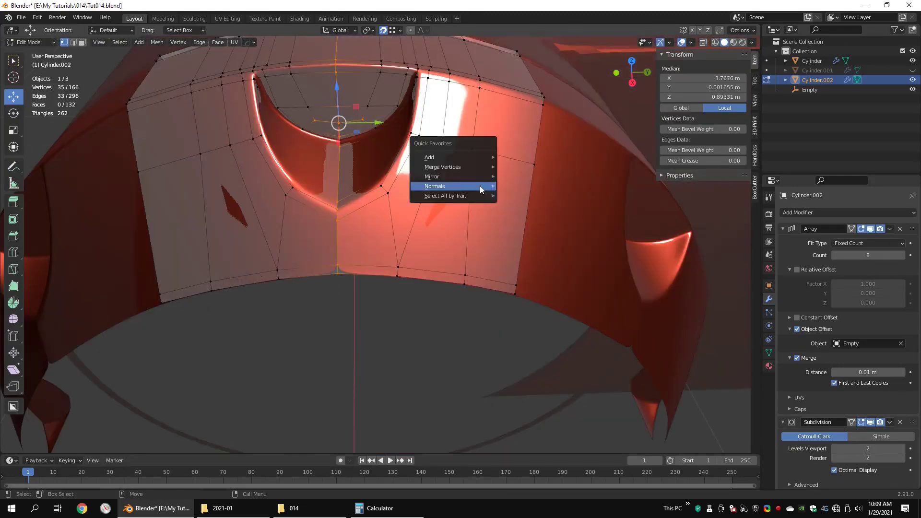
left_click(517, 201)
key("Tab")
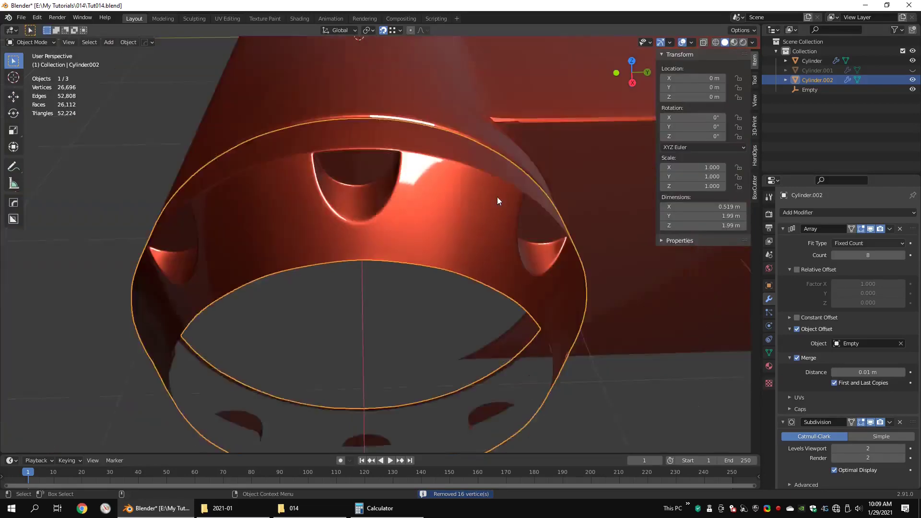
middle_click_drag(497, 197, 422, 215)
Step: Select the open edge loop along the section's front rim in vertex mode to count its vertices
key("Tab")
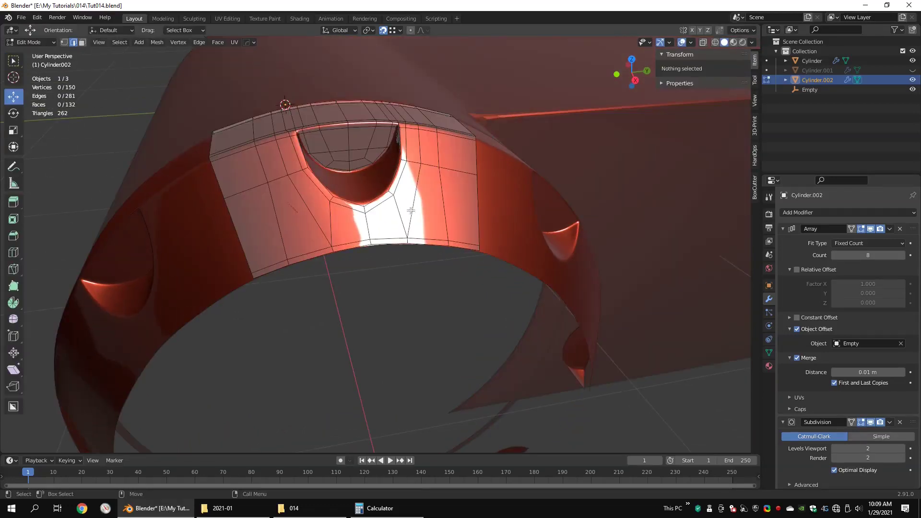
key("1")
left_click(377, 258, "alt")
middle_click_drag(428, 271, 430, 262)
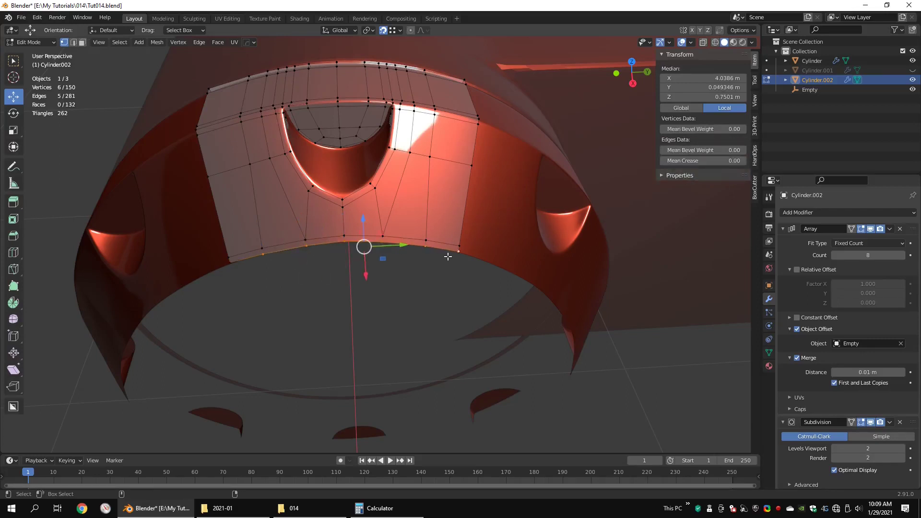
Step: Switch to Calculator to multiply the section's 6 rim vertices by the 8 array copies, and return to Blender
key("super")
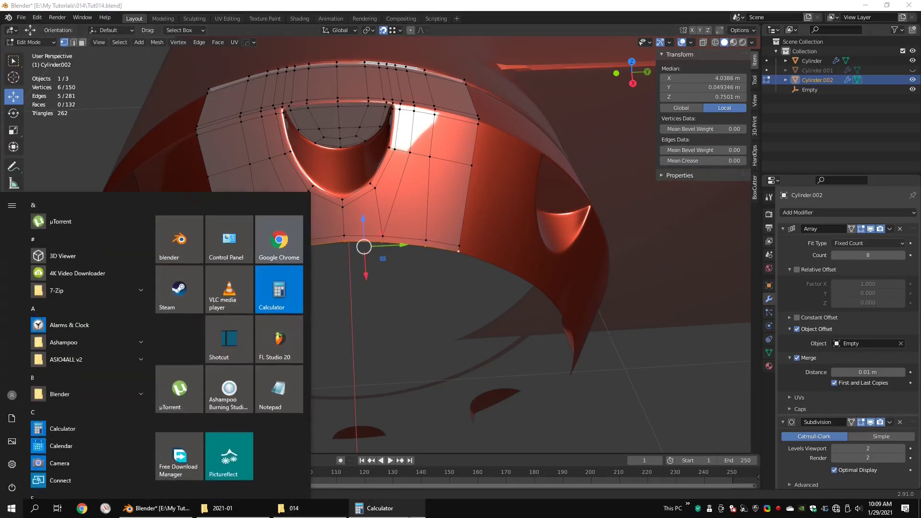
left_click(275, 296)
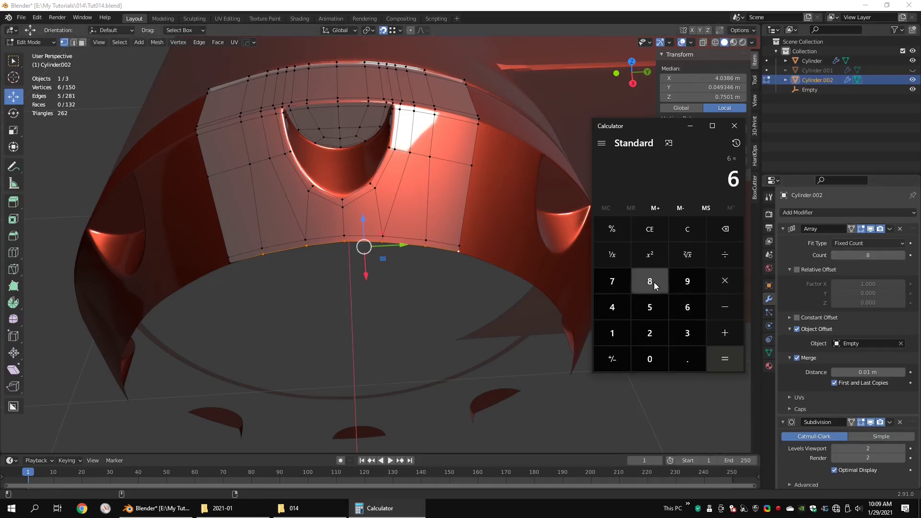
key("alt+Tab")
Step: Leave Edit Mode and open the choice of mesh primitives for adding a new object
key("Tab")
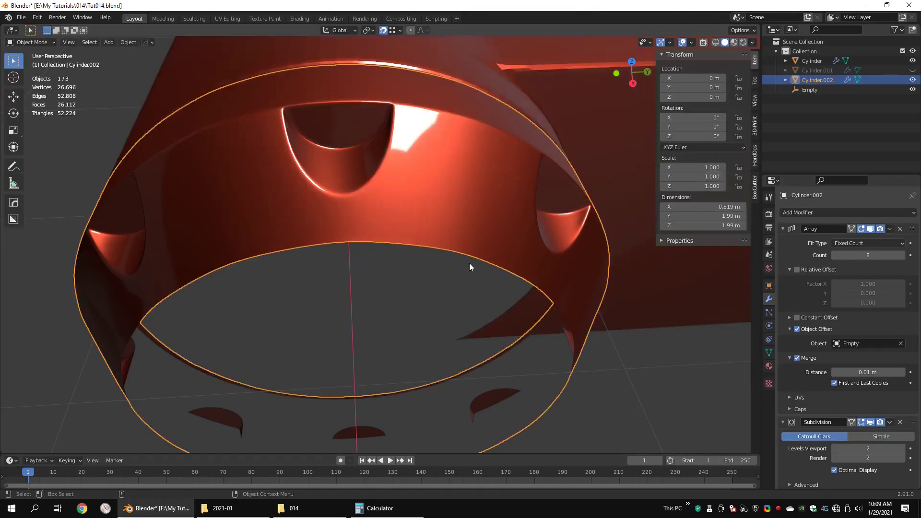
key("q")
mouse_move(467, 263)
mouse_move(577, 263)
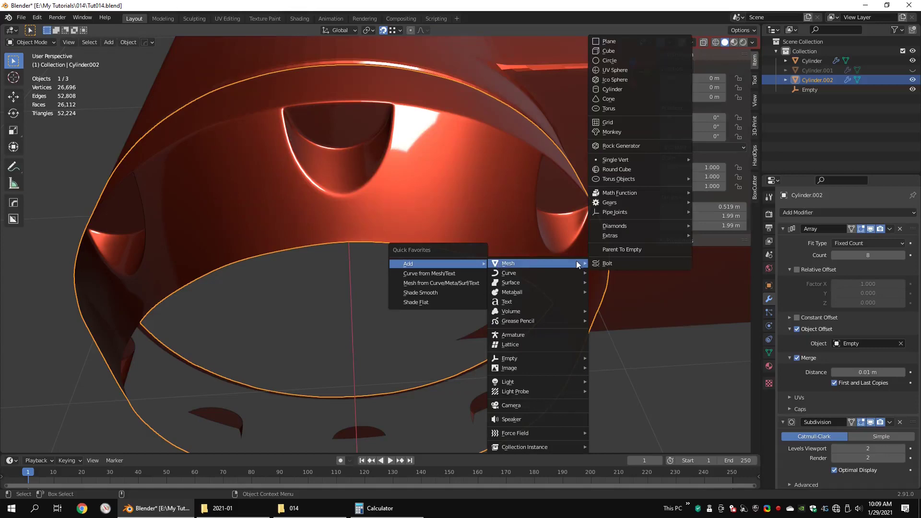
Step: Add a mesh cylinder with 48 vertices at the world origin
left_click(610, 89)
scroll(361, 222, "down", 5)
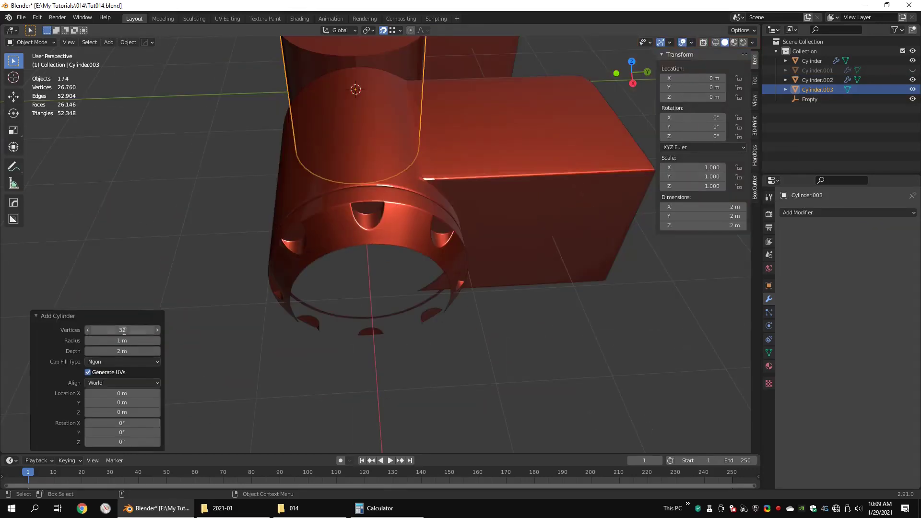
key("Return")
Step: Remove the top cap of the new cylinder, deleting only the face and keeping its edges
scroll(337, 147, "down", 3)
middle_click_drag(338, 146, 412, 135)
key("Tab")
left_click(228, 181)
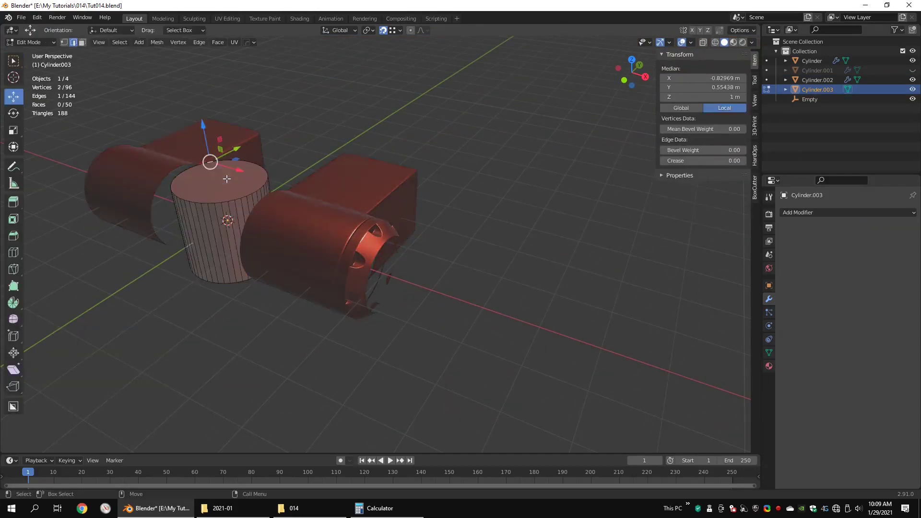
key("3")
left_click(217, 185)
key("x")
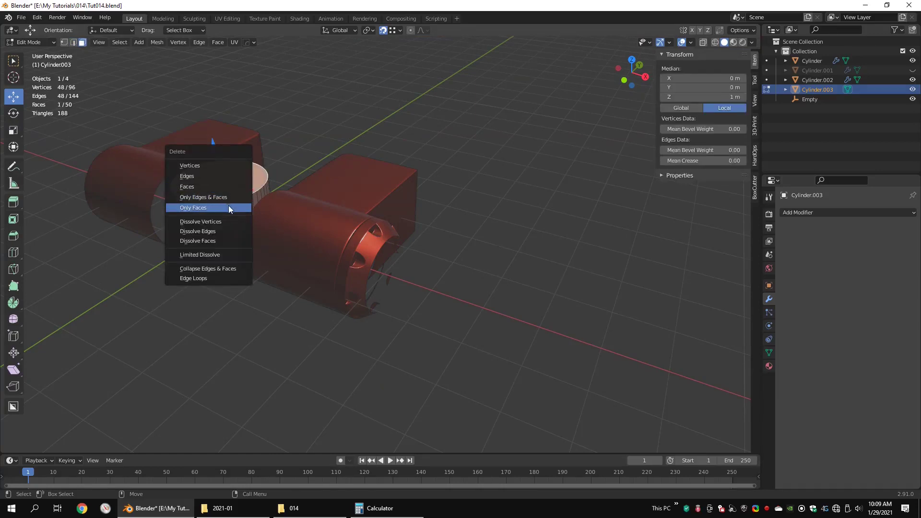
left_click(228, 207)
Step: Delete the cylinder's bottom ring of vertices so that only the top circle remains
middle_click_drag(282, 244, 286, 201)
key("shift+z")
key("1")
left_click_drag(308, 300, 138, 366)
key("x")
left_click(372, 165)
Step: Select the whole remaining circle and lower it along Z to the origin, at a height of 0 m
left_click_drag(354, 168, 140, 277)
left_click_drag(217, 190, 217, 198)
left_click_drag(218, 207, 252, 228, "alt")
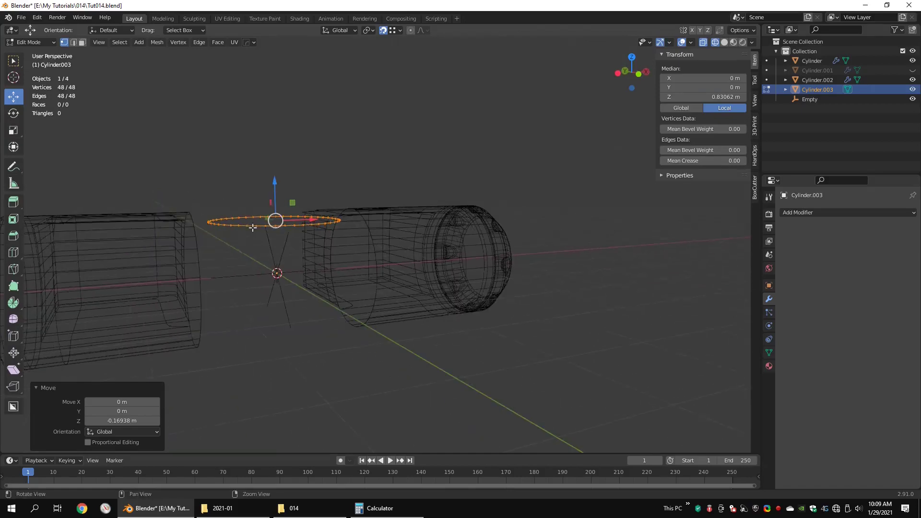
key("g")
key("z")
left_click_drag(272, 276, 272, 276)
Step: Rotate the circle upright to face the X axis and move it 4.0386 m along X to the notched ring's front rim
key("shift+space")
key("r")
left_click_drag(257, 243, 516, 255)
middle_click_drag(516, 255, 431, 268)
scroll(431, 269, "up", 4)
key("shift+z")
Step: Scale the circle uniformly to 0.768 to match the notched ring's inner opening, checking the fit in wireframe
key("s")
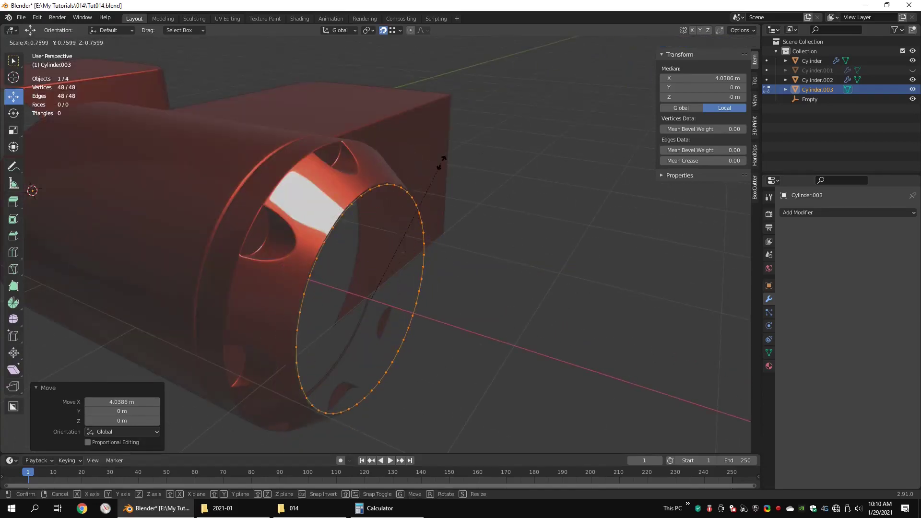
left_click(445, 160)
scroll(374, 231, "up", 3)
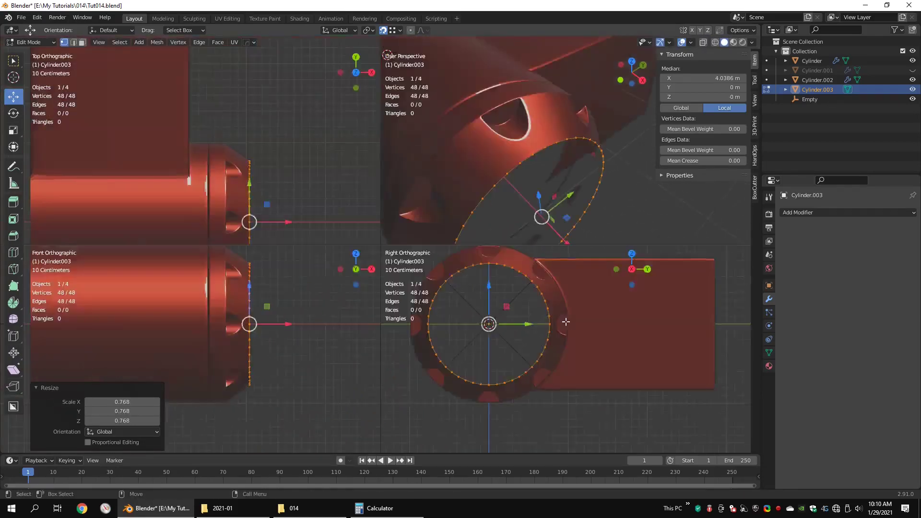
key("shift+z")
scroll(349, 241, "up", 8)
key("Tab")
key("Tab")
scroll(337, 198, "up", 1)
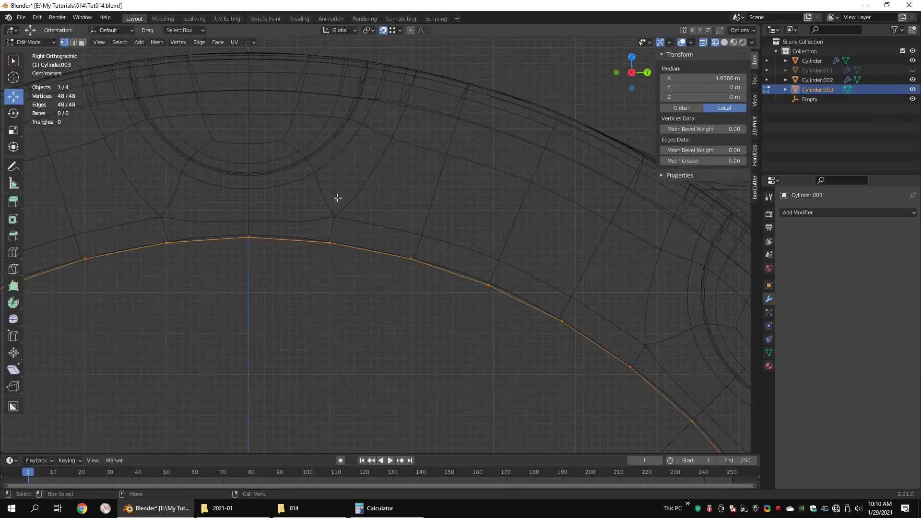
Step: Open the notched ring's mesh for editing and select the two rim vertices at the top centre
left_click(338, 193)
middle_click_drag(285, 215, 358, 232, "shift")
scroll(358, 232, "up", 3)
key("Tab")
left_click(283, 234)
key("Tab")
left_click_drag(298, 212, 274, 262)
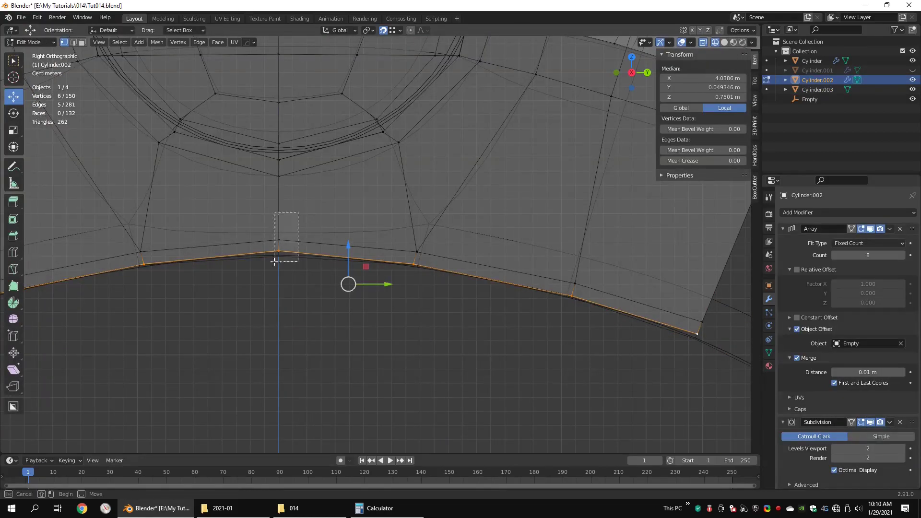
scroll(355, 237, "down", 5)
middle_click_drag(284, 231, 374, 265, "shift")
key("KP_Decimal")
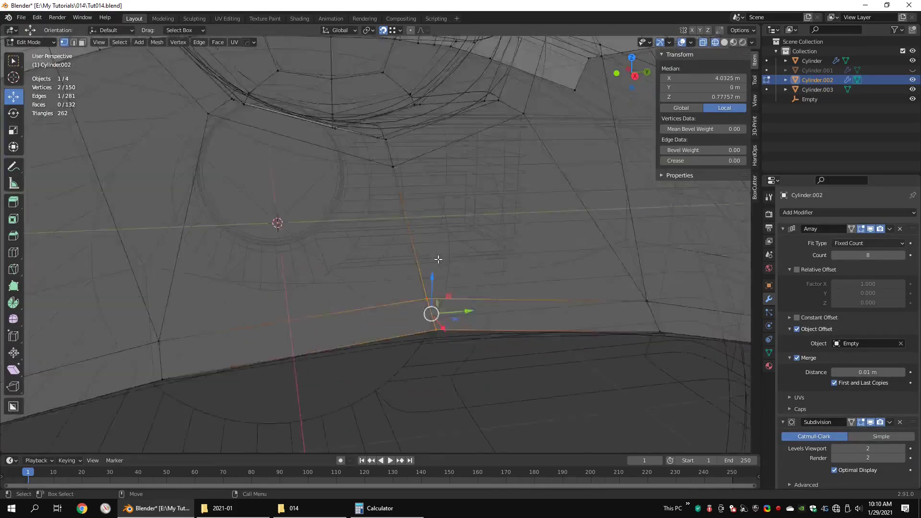
Step: Set the notched ring's subdivision level to 0 and return to editing its mesh
middle_click_drag(528, 282, 488, 275)
key("Tab")
key("ctrl+0")
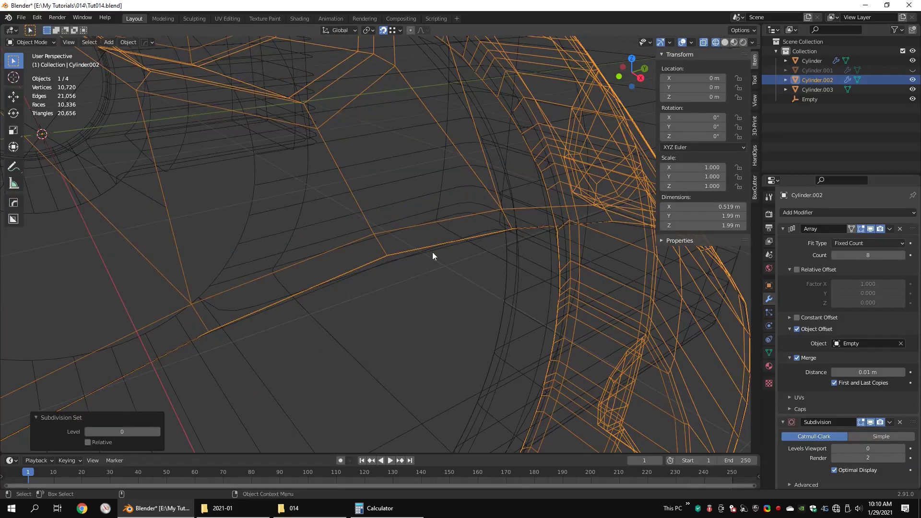
left_click(399, 256)
mouse_move(399, 256)
middle_mouse_down()
mouse_move(413, 260)
mouse_move(390, 248)
middle_mouse_up()
left_click(394, 236)
key("Tab")
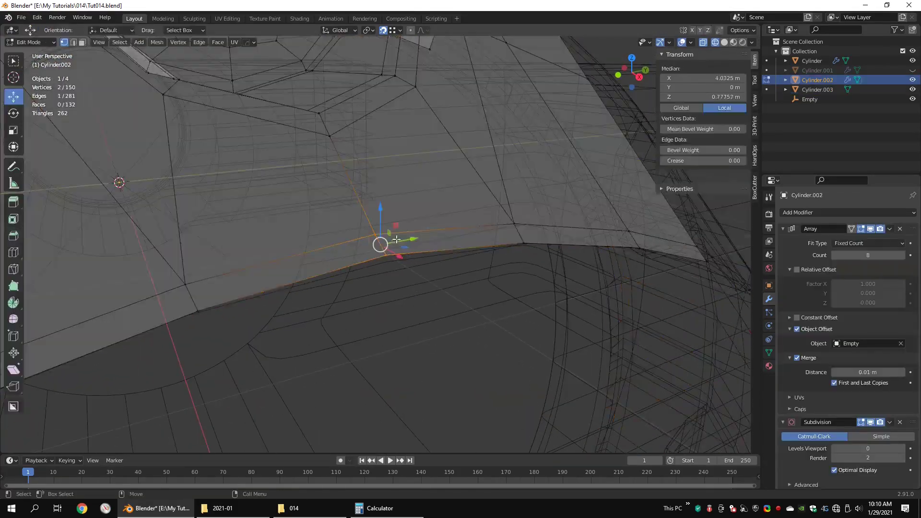
Step: Shift the top-centre rim vertex pair and its neighbouring pairs on the positive Y side vertically onto the guide circle
mouse_move(383, 215)
middle_mouse_down()
mouse_move(393, 225)
mouse_move(379, 240)
mouse_move(369, 225)
mouse_move(380, 216)
middle_mouse_up()
left_click_drag(379, 216, 388, 251)
left_click_drag(434, 211, 458, 239)
middle_click_drag(431, 247, 364, 259)
left_click_drag(472, 232, 449, 271)
scroll(448, 262, "up", 2)
left_click_drag(444, 235, 402, 245)
middle_click_drag(413, 231, 393, 222)
left_click_drag(393, 218, 398, 238)
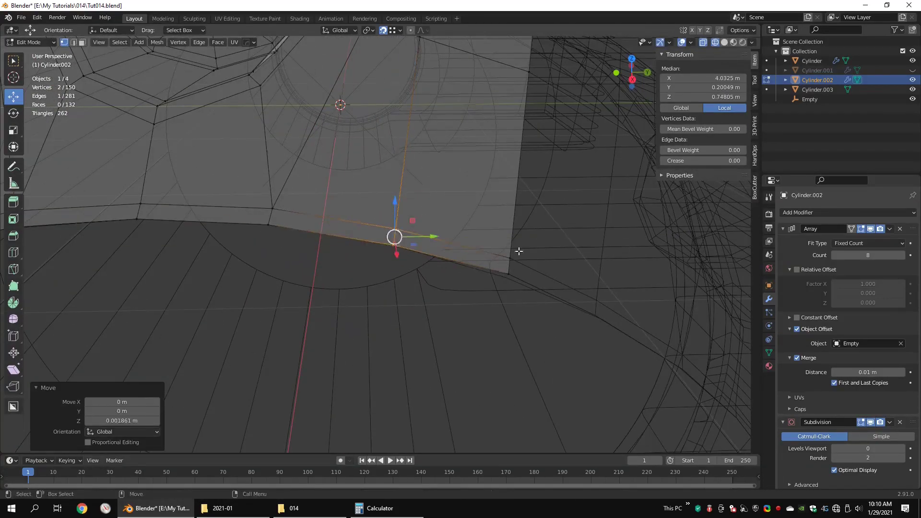
Step: Align the outermost rim vertex pair on the segment's positive Y side with the guide circle
left_click_drag(518, 249, 495, 283)
middle_click_drag(495, 268, 489, 267)
left_click_drag(480, 229, 475, 271)
middle_click_drag(475, 271, 451, 276)
left_click_drag(525, 285, 484, 282)
middle_click_drag(460, 269, 518, 264)
Step: Adjust the rim vertex pairs on the segment's negative Y side so they lie on the guide circle
left_click_drag(250, 192, 230, 214)
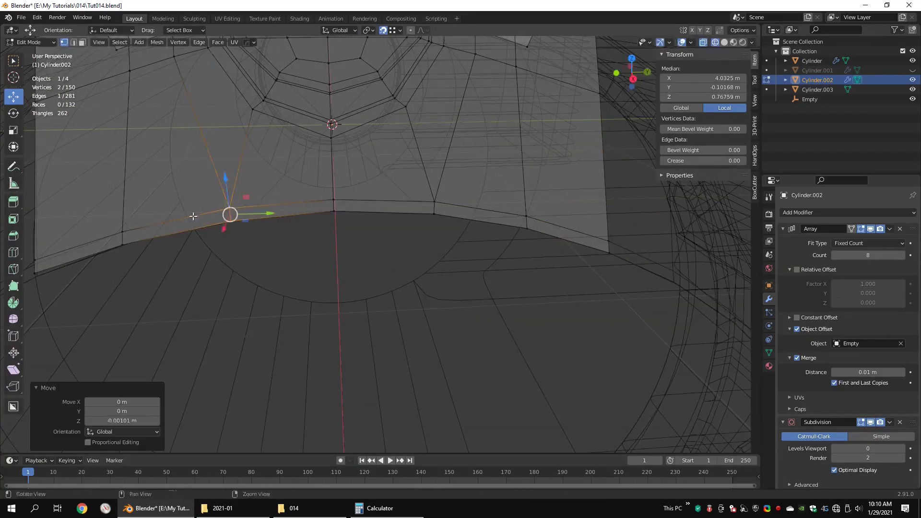
middle_click_drag(249, 216, 306, 221)
left_click_drag(401, 228, 350, 232)
left_click_drag(355, 192, 356, 205)
left_click_drag(283, 235, 240, 271)
left_click_drag(297, 250, 288, 250)
left_click_drag(254, 215, 257, 235)
Step: Delete the guide circle object and return the view to solid shading
scroll(283, 254, "down", 4)
key("Tab")
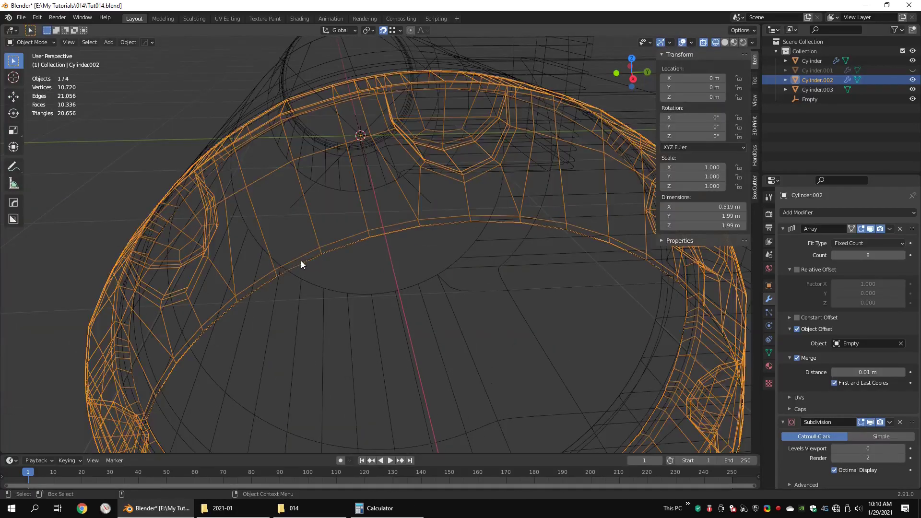
left_click(300, 261)
key("Delete")
key("shift+z")
Step: Set the notched ring's subdivision level to 2
left_click(468, 222)
key("Tab")
scroll(477, 233, "down", 2)
mouse_move(477, 232)
middle_mouse_down()
mouse_move(460, 255)
mouse_move(451, 230)
mouse_move(395, 196)
mouse_move(465, 250)
mouse_move(498, 206)
mouse_move(478, 224)
mouse_move(488, 263)
mouse_move(492, 256)
mouse_move(453, 264)
mouse_move(419, 237)
mouse_move(442, 243)
middle_mouse_up()
scroll(479, 223, "down", 3)
key("Tab")
key("ctrl+2")
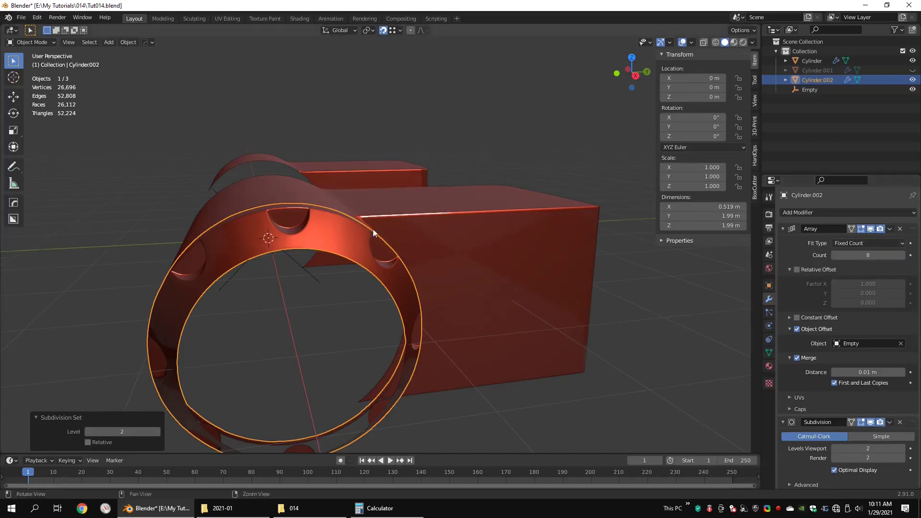
Step: Apply the Array modifier on the notched ring, keeping the Subdivision modifier
middle_click_drag(373, 229, 325, 269)
left_click(890, 229)
left_click(871, 240)
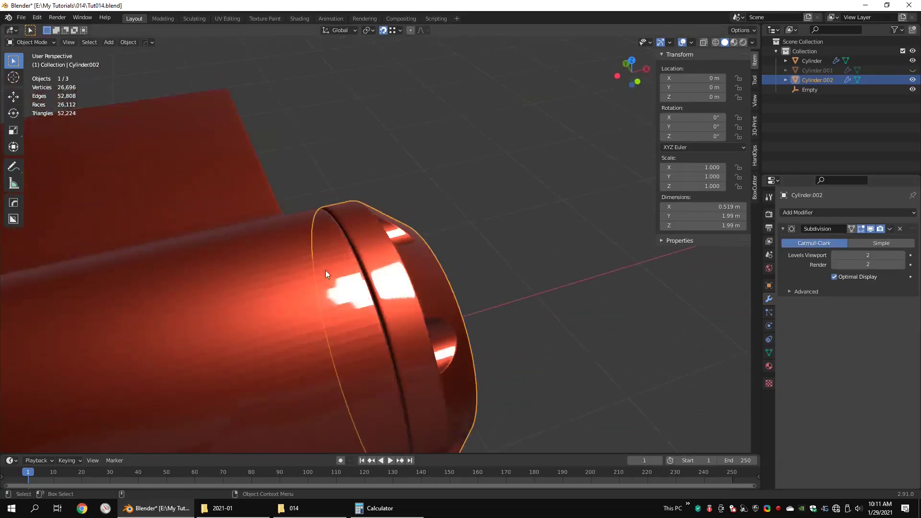
key("Tab")
key("Tab")
Step: Extrude the ring's front inner edge loop in place and scale it inward to about 0.95
key("Tab")
middle_click_drag(363, 241, 403, 234)
scroll(416, 266, "up", 3)
key("Tab")
key("Tab")
double_click(398, 235)
middle_click_drag(391, 266, 403, 226, "shift")
key("e")
right_click(518, 169)
key("s")
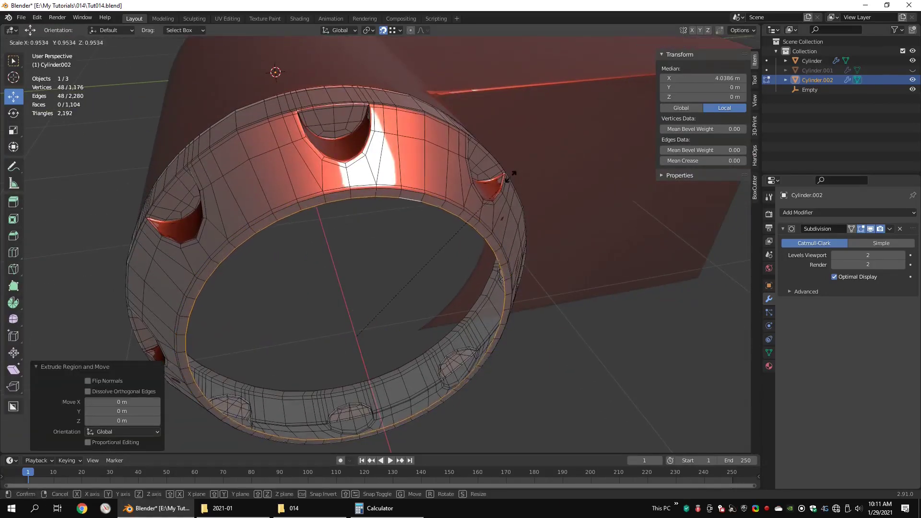
left_click(513, 176)
Step: Extrude the inner edge loop twice more, scaling each new loop inward to narrow the front opening
key("e")
right_click(515, 176)
key("s")
left_click(509, 196)
key("e")
right_click(509, 196)
key("s")
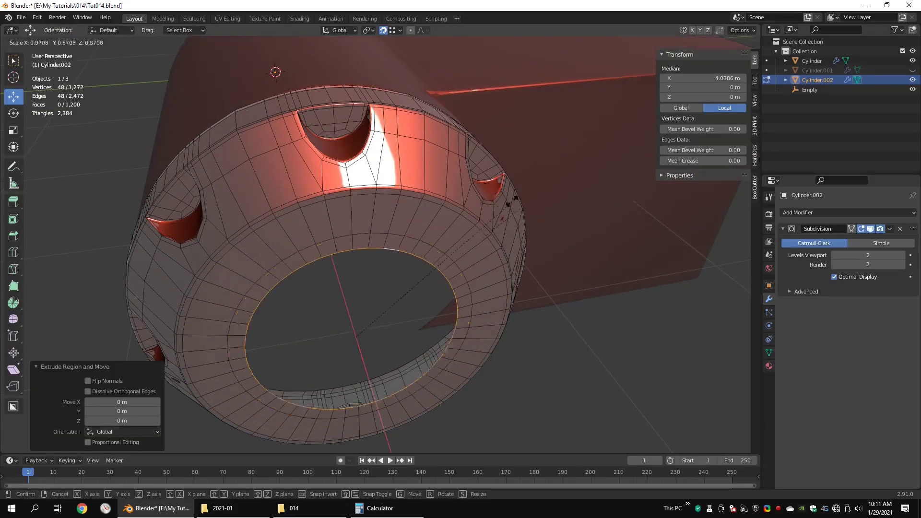
left_click(470, 223)
Step: Move the innermost edge loop -0.12896 m along X to recess the opening
key("g")
key("x")
left_click(393, 206)
Step: Turn off snapping and add two supporting edge loops, one close to each side of the recess's outer edge
middle_click_drag(386, 213, 404, 174)
key("ctrl+r")
left_click(329, 82)
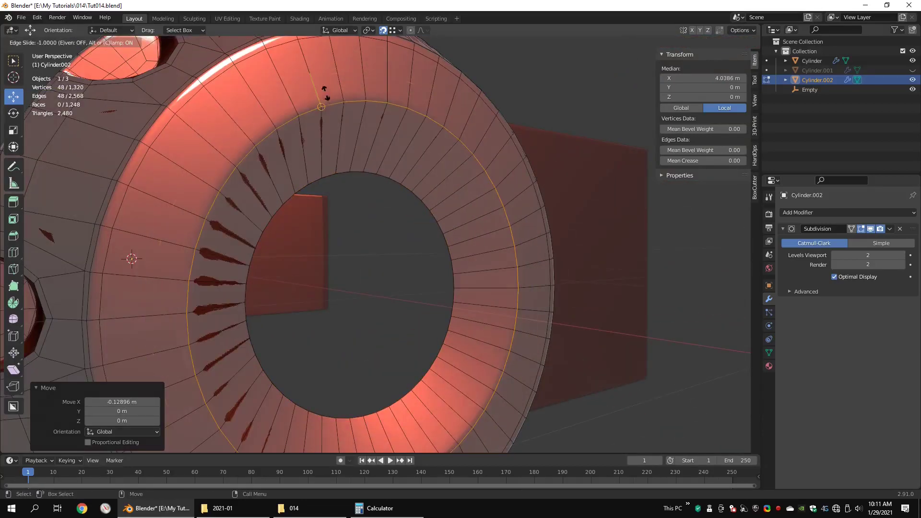
right_click(325, 95)
key("shift+Tab")
key("x")
key("g")
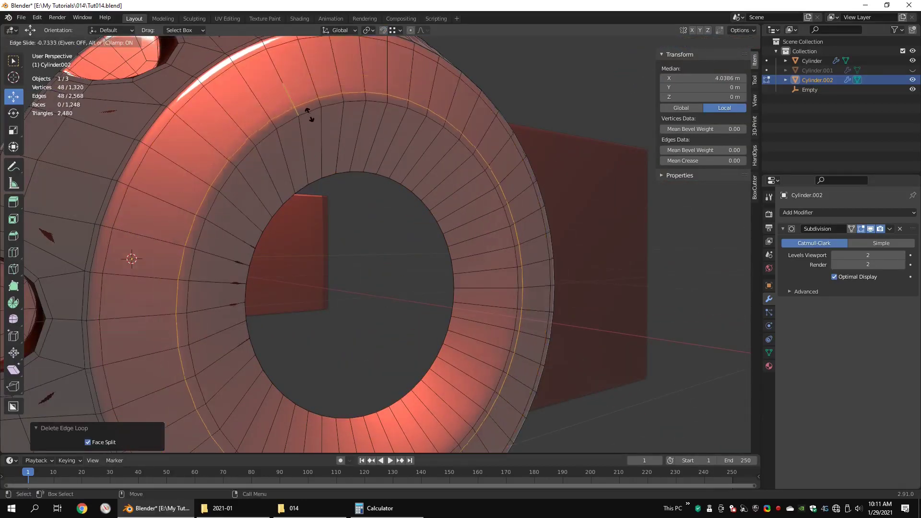
left_click(308, 113)
key("ctrl+r")
left_click(312, 139)
left_click(302, 106)
Step: Extrude the opening's inner edge loop a short distance backward along X to form a thin lip
left_click(357, 172, "alt")
middle_click_drag(364, 178, 433, 222)
key("e")
right_click(434, 223)
left_click_drag(420, 279, 412, 272)
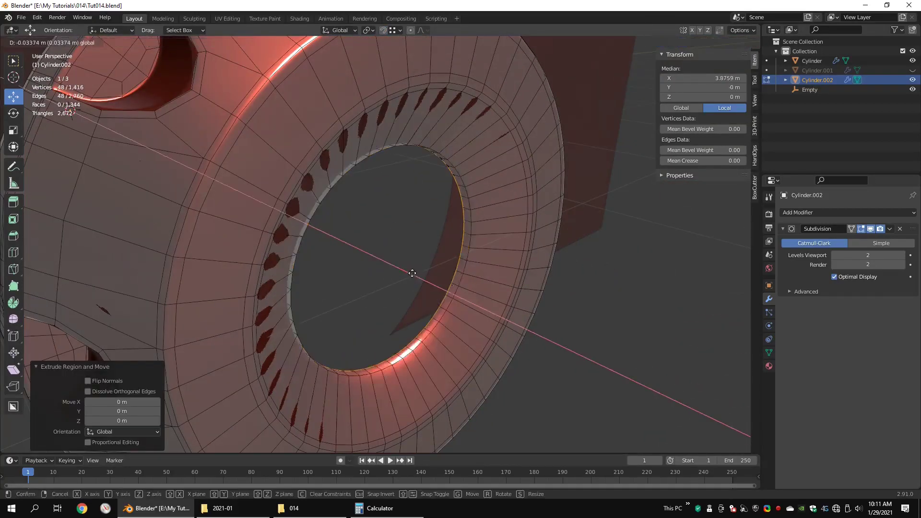
Step: Add a supporting edge loop on the sloped recess face, close to the opening's inner edge
middle_click_drag(412, 273, 405, 259)
key("ctrl+r")
left_click(448, 130)
left_click(433, 155)
Step: Select the face loop of the thin inner lip and duplicate it in place
key("3")
left_click(457, 312, "alt")
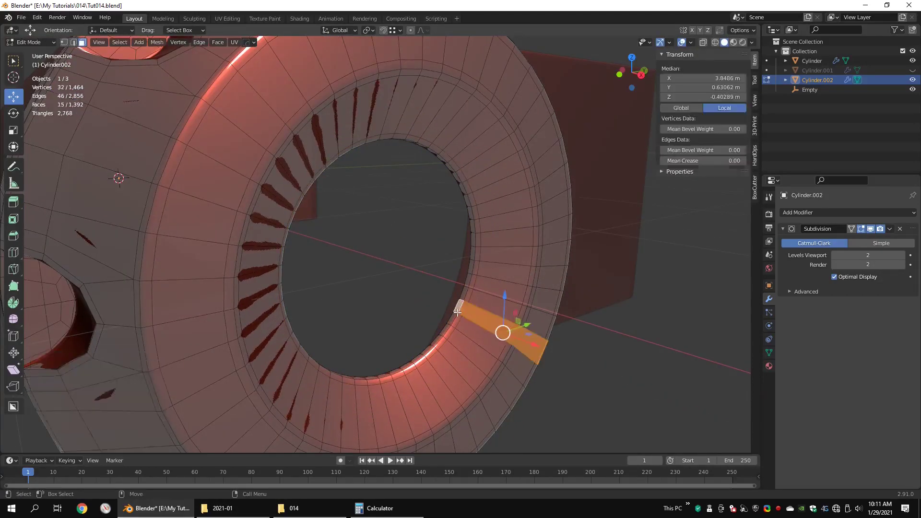
left_click(457, 311, "alt")
middle_click_drag(456, 310, 477, 273, "shift")
scroll(477, 273, "up", 1)
key("shift+d")
right_click(546, 323)
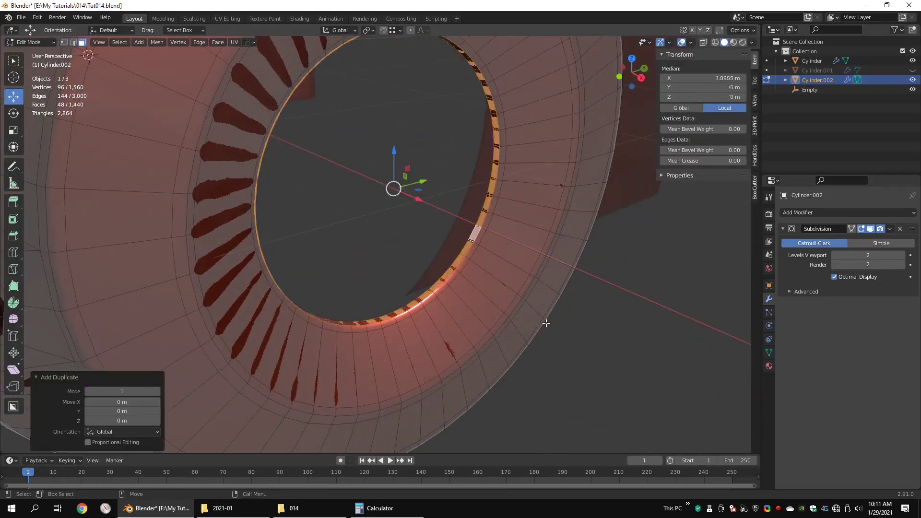
Step: Flip the duplicated lip faces' normals and separate the selection into its own object
mouse_move(538, 341)
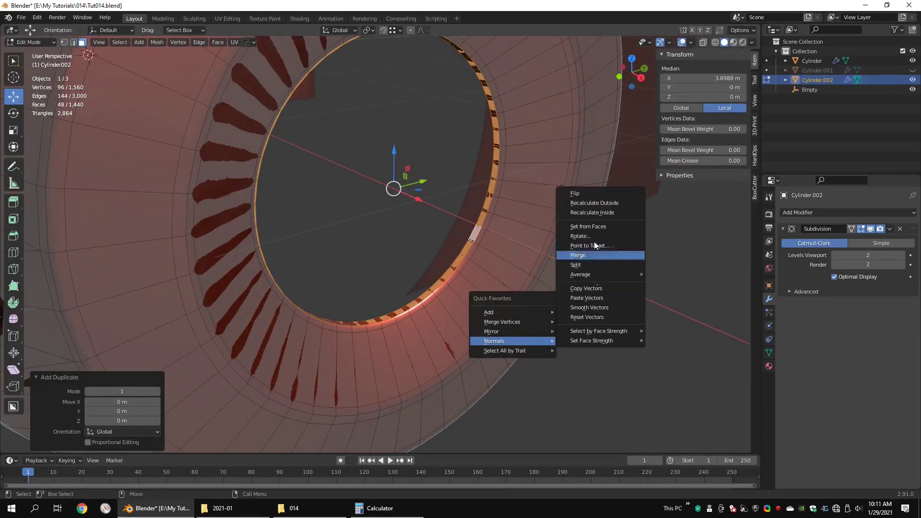
left_click(587, 195)
right_click(519, 242)
mouse_move(494, 398)
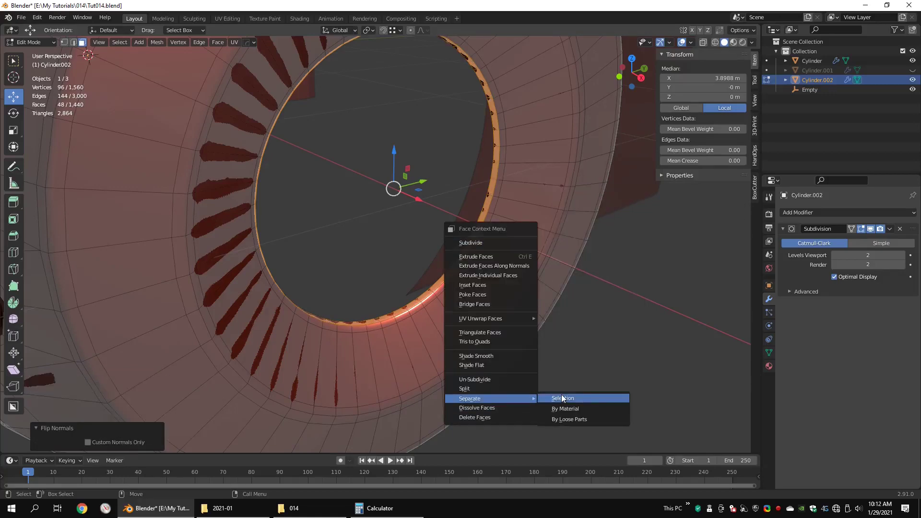
left_click(561, 397)
Step: Select the separated ring's front edge loop and pull it forward along X to about 4.06 m
key("Tab")
key("shift+z")
left_click(397, 309)
key("Tab")
key("1")
left_click(254, 192, "alt")
key("shift+z")
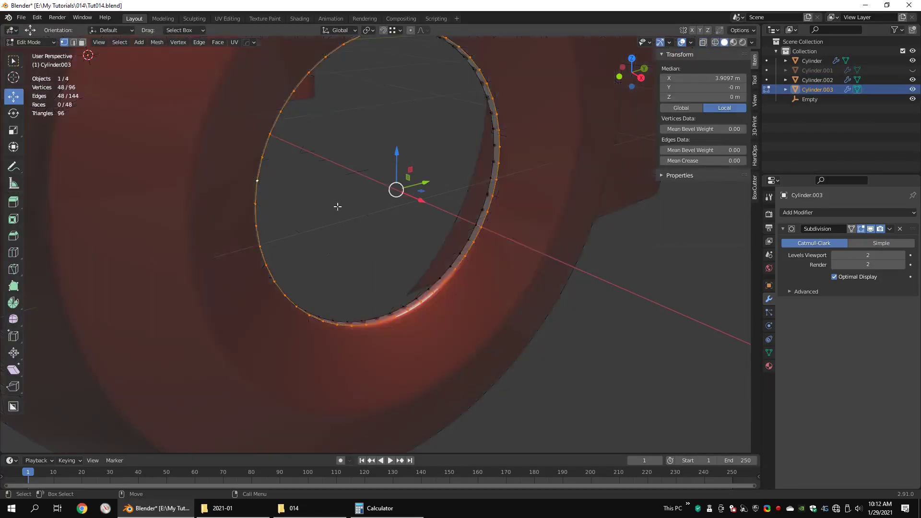
scroll(407, 193, "down", 2)
left_click_drag(420, 222, 447, 234)
middle_click_drag(447, 234, 381, 244)
key("Tab")
scroll(374, 245, "up", 4)
Step: Extrude the ring's front edge loop forward to X about 4.16 m and scale it inward to about 0.689
key("Tab")
key("2")
left_click(365, 247, "alt")
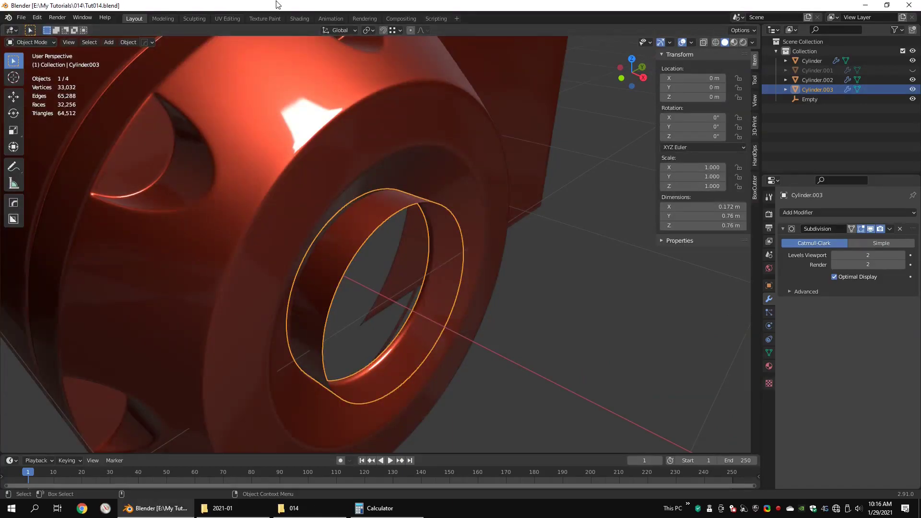
left_click(361, 188)
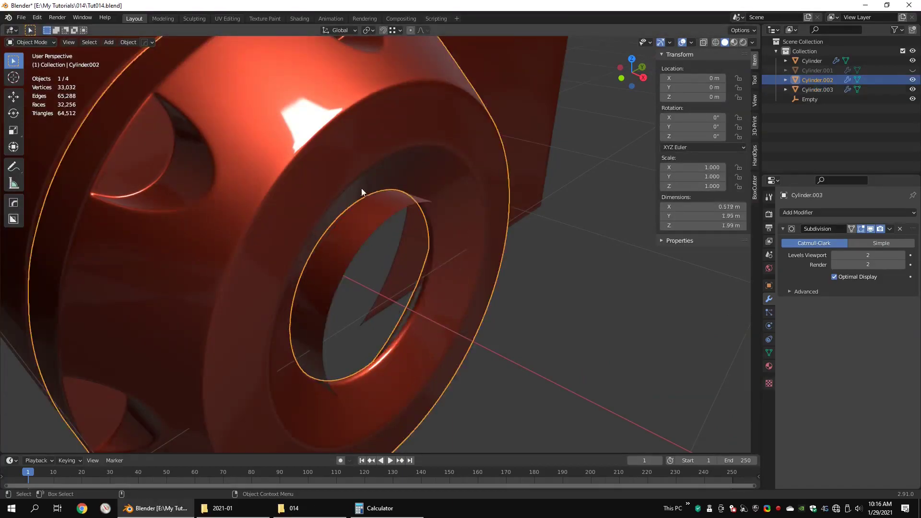
left_click(384, 215)
key("Tab")
key("e")
right_click(393, 238)
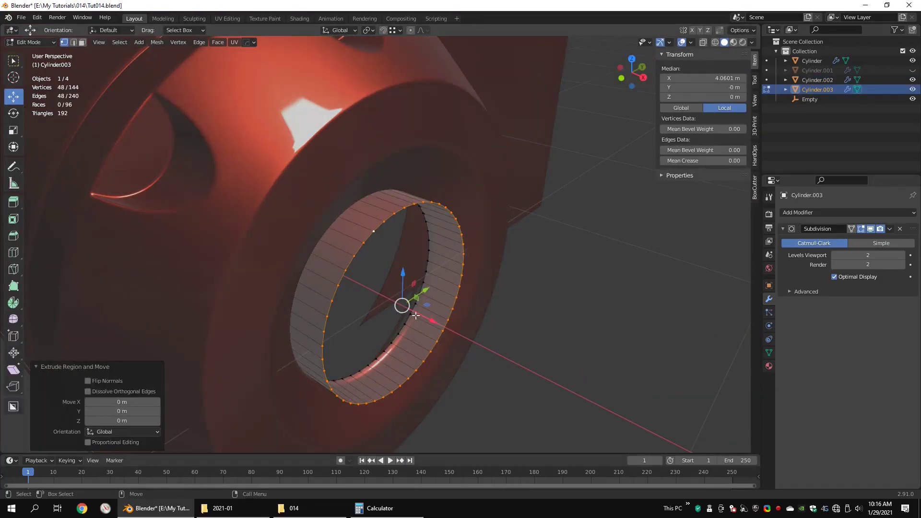
left_click_drag(431, 320, 455, 333)
key("s")
left_click(505, 283)
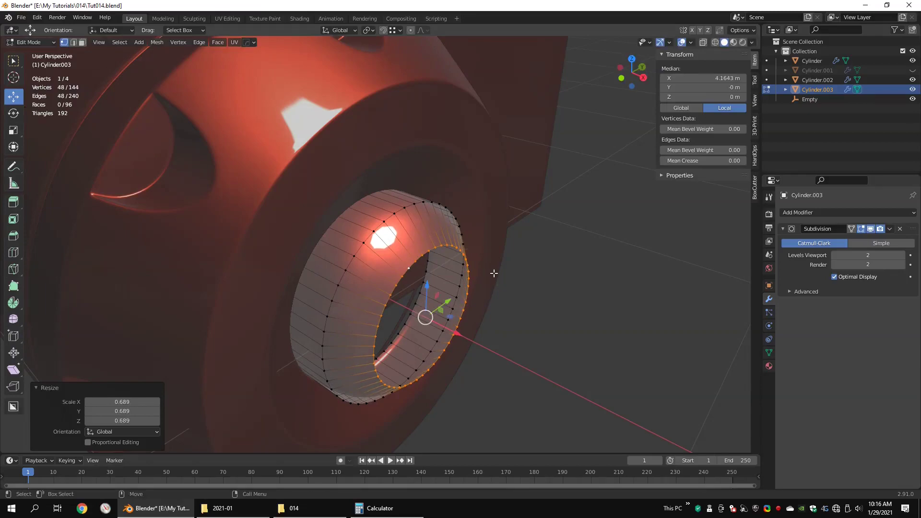
Step: Set the ring's subdivision level to 0 and shade the ring flat
key("Tab")
key("ctrl+0")
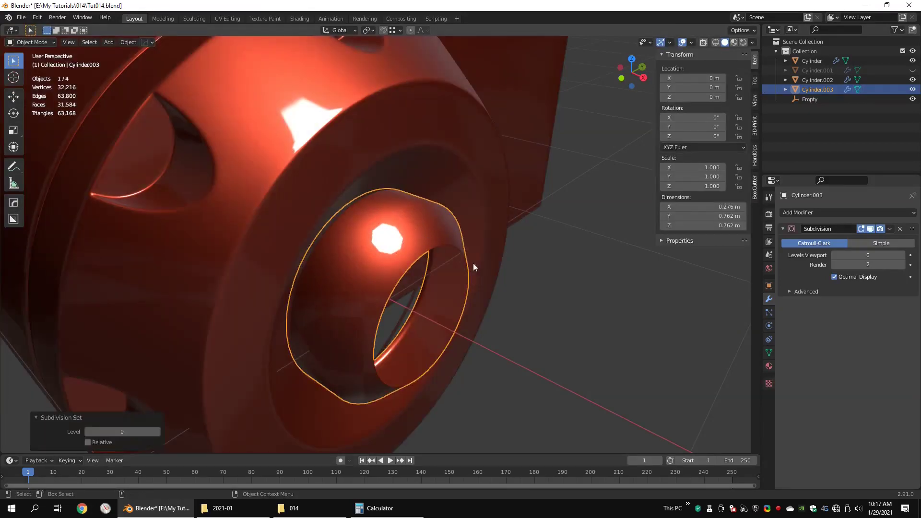
key("q")
left_click(451, 281)
Step: Knife two parallel horizontal cuts through the ring in right view, just above and below its centre line
mouse_move(470, 302)
middle_mouse_down()
mouse_move(432, 258)
mouse_move(416, 255)
middle_mouse_up()
key("Tab")
left_click(366, 216, "alt")
key("ctrl+alt+q")
key("ctrl+alt+q")
key("KP_3")
key("shift+z")
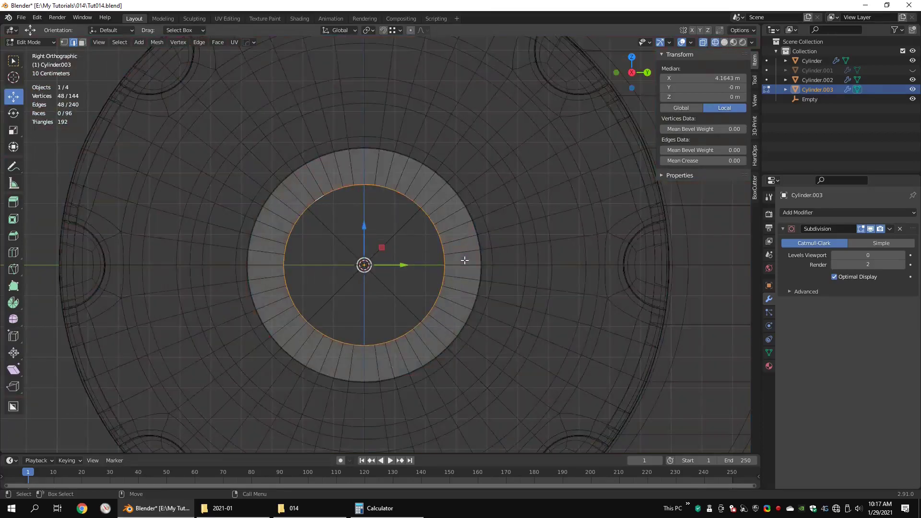
scroll(341, 260, "up", 2)
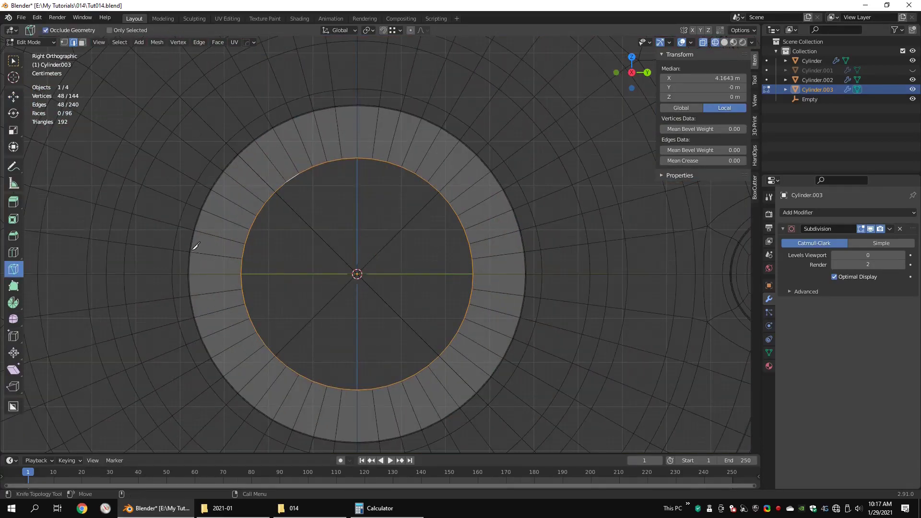
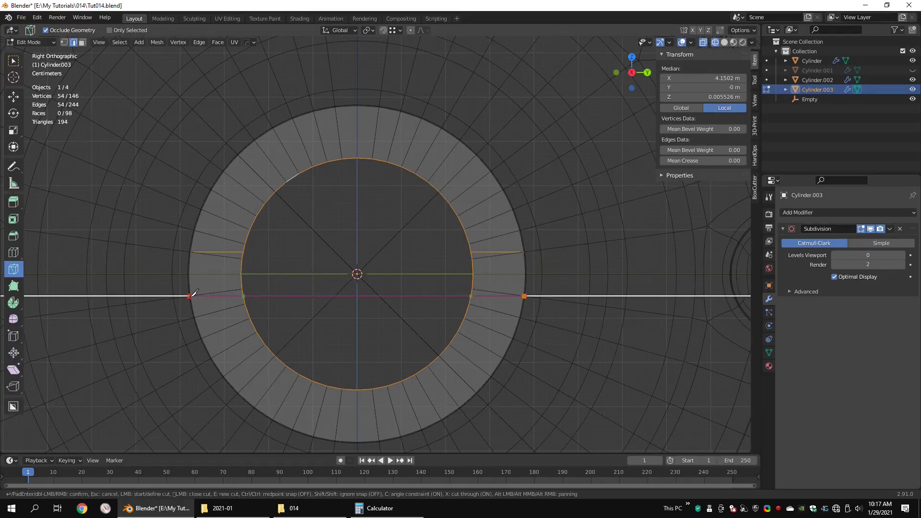
Step: Select the sloped front faces between the two knife cuts on both sides of the ring and delete them
middle_click_drag(295, 253, 373, 242)
key("shift+z")
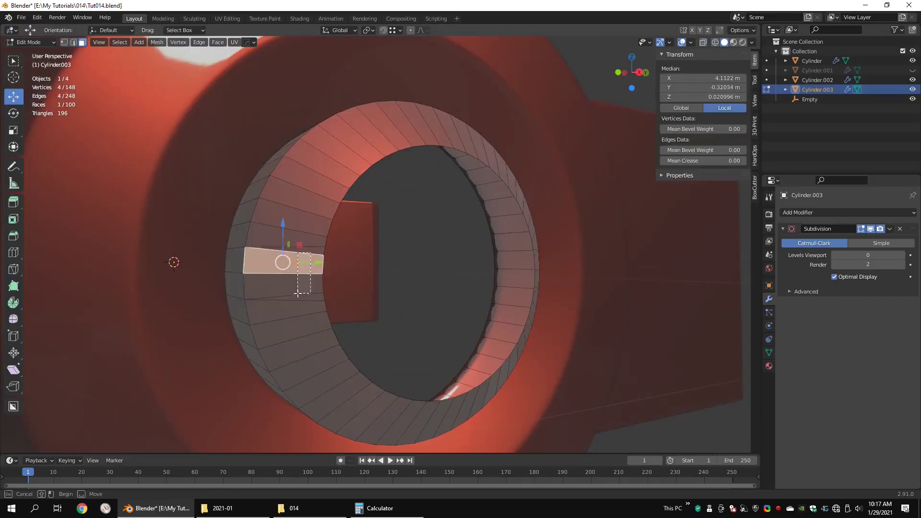
left_click_drag(297, 293, 298, 293, "shift")
middle_click_drag(298, 293, 322, 279)
left_click_drag(379, 257, 385, 278, "shift")
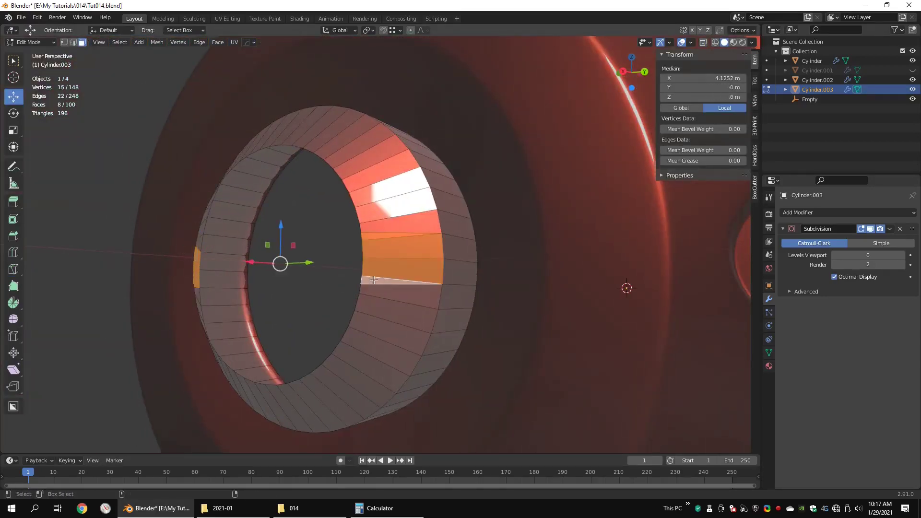
key("x")
left_click(448, 247)
Step: Add a centred loop cut around the ring's outer wall and delete the front wall faces within both slot gaps
key("ctrl+r")
left_click(461, 263)
right_click(461, 263)
key("3")
left_click(455, 263)
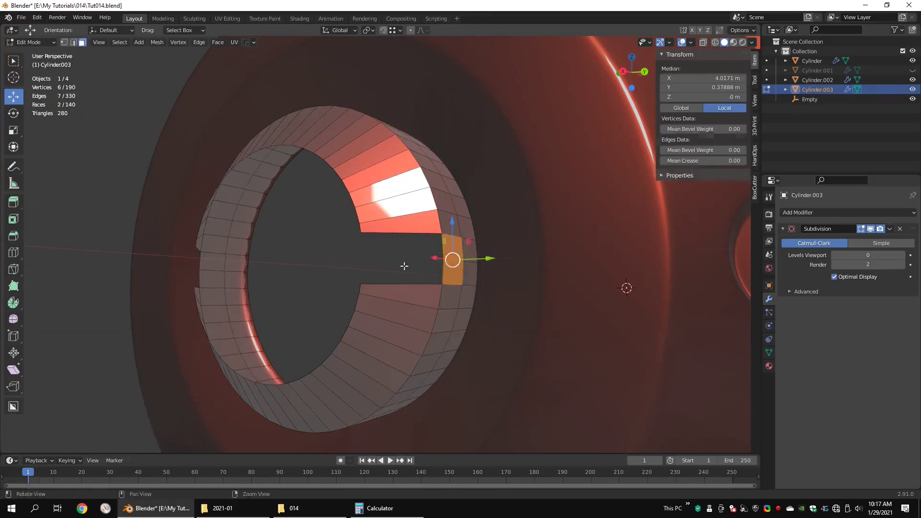
middle_click_drag(403, 264, 376, 267)
key("x")
left_click(361, 233)
Step: Fill a narrow face across the ring's opening along both the upper and lower slot edges
left_click(287, 267)
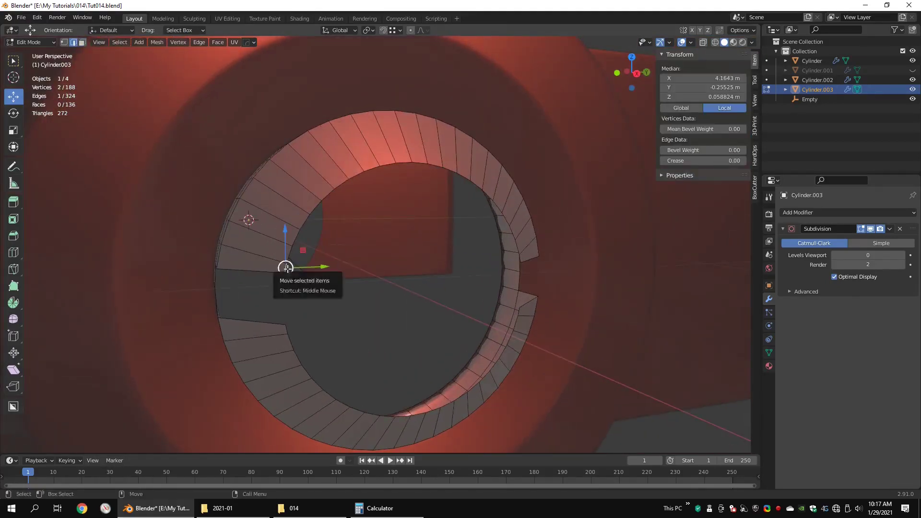
middle_click_drag(286, 268, 247, 301)
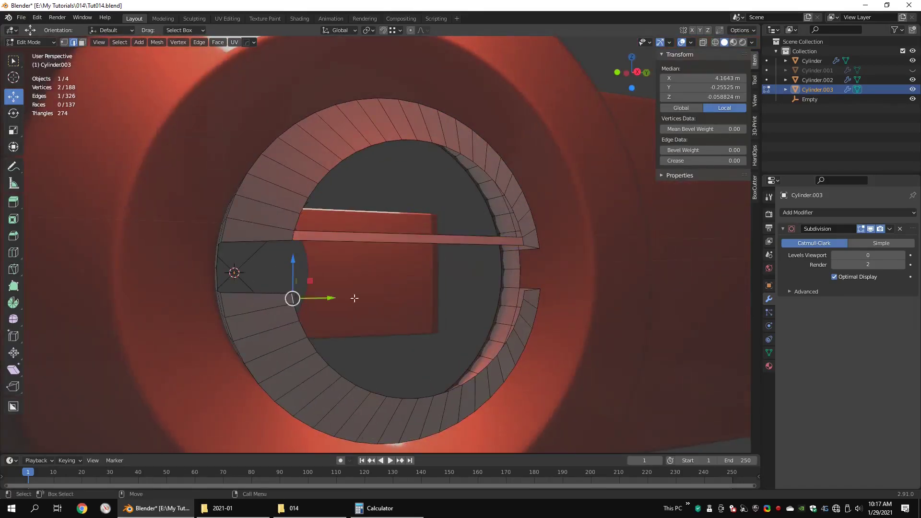
middle_click_drag(500, 269, 380, 255)
Step: Split the upper and lower bars at their middle with a centred loop cut each
scroll(381, 255, "down", 3)
key("ctrl+r")
left_click(380, 251)
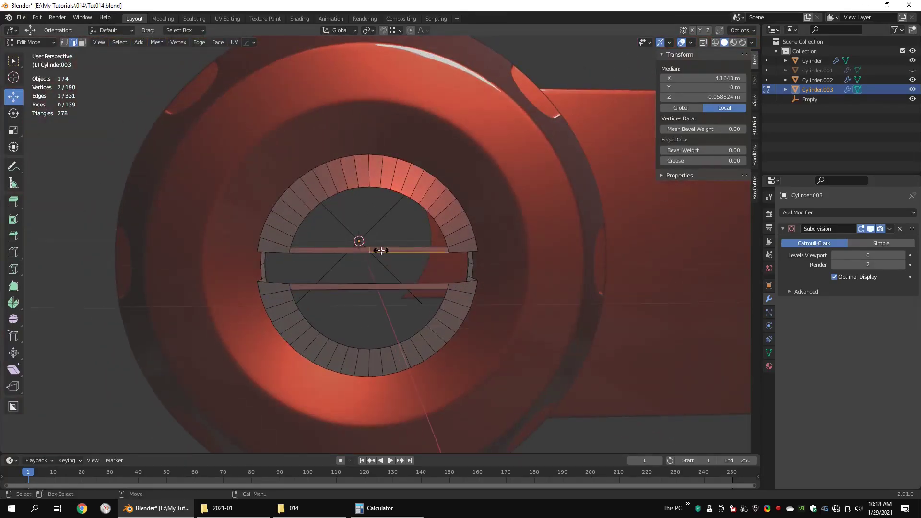
right_click(380, 251)
key("ctrl+r")
double_click(383, 286)
Step: Delete the ring's positive-Y half and its lower half, keeping only the upper quarter on the negative-Y side
key("1")
key("KP_3")
key("shift+z")
left_click_drag(494, 116, 365, 398)
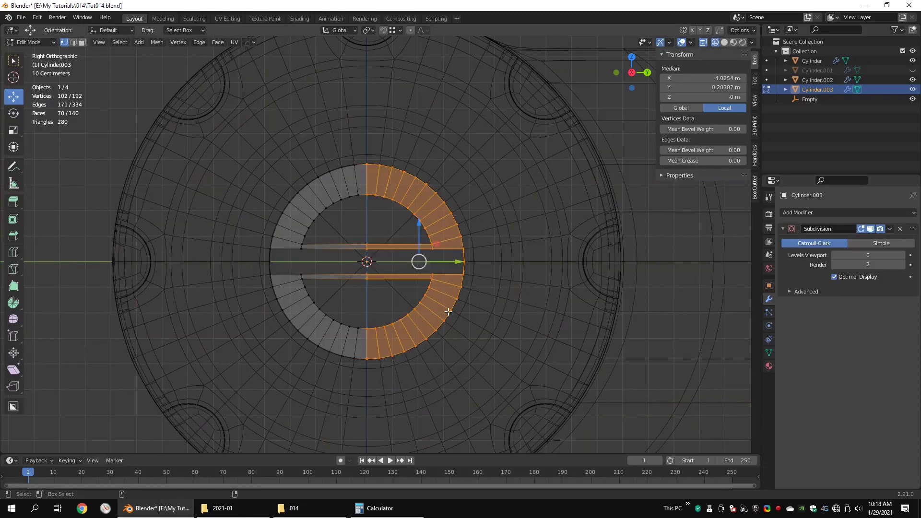
left_click_drag(499, 268, 251, 381, "shift")
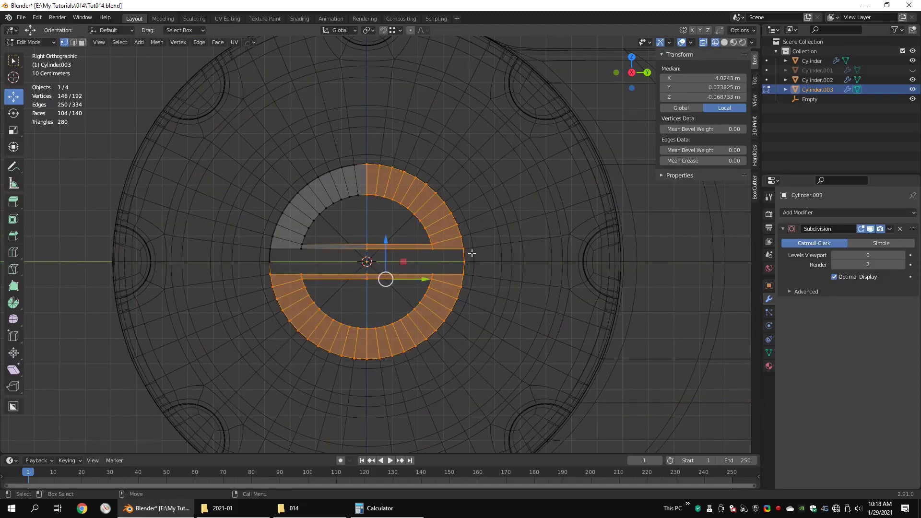
key("x")
left_click(477, 257)
Step: Delete the leftover vertices at the lower end of the quarter piece's outer wall
middle_click_drag(455, 257, 473, 171)
key("a")
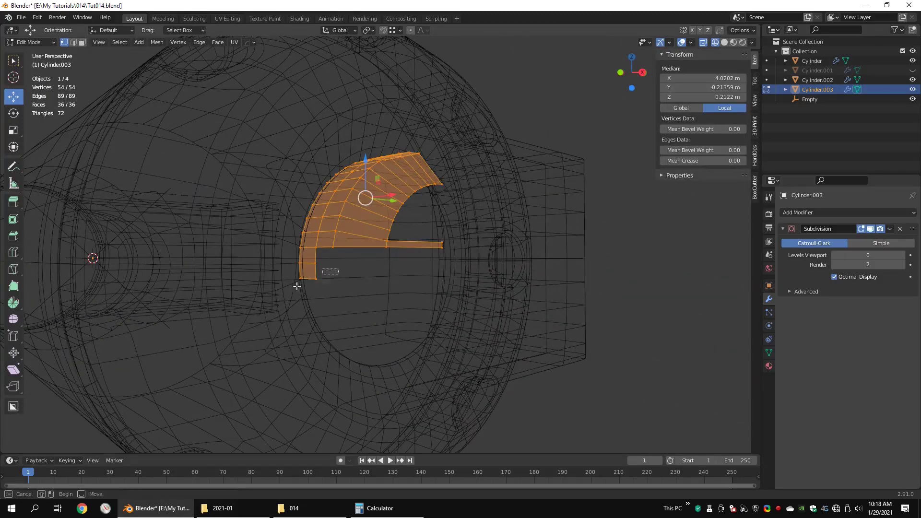
left_click_drag(297, 286, 293, 287)
key("x")
left_click(508, 136)
Step: Add a Mirror modifier on X, Y and Z with clipping and place it above the Subdivision modifier
middle_click_drag(491, 190, 461, 200)
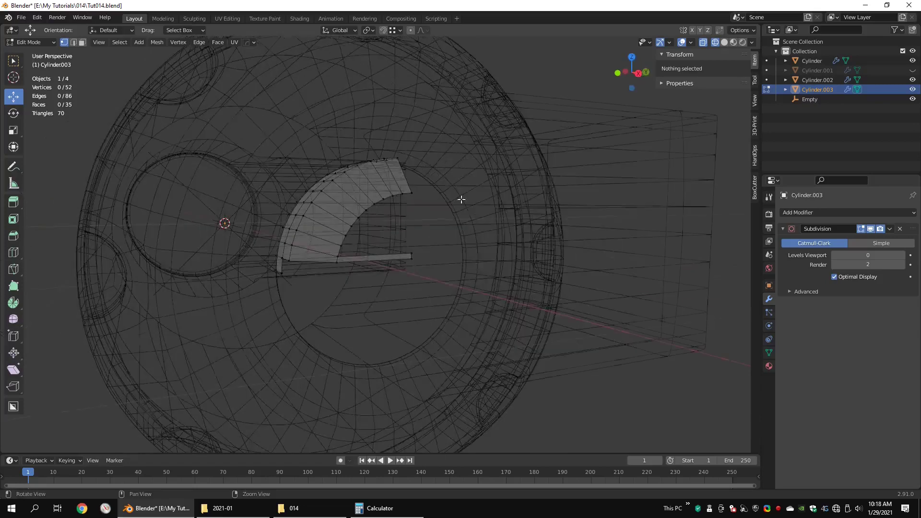
left_click(883, 210)
left_click(729, 320)
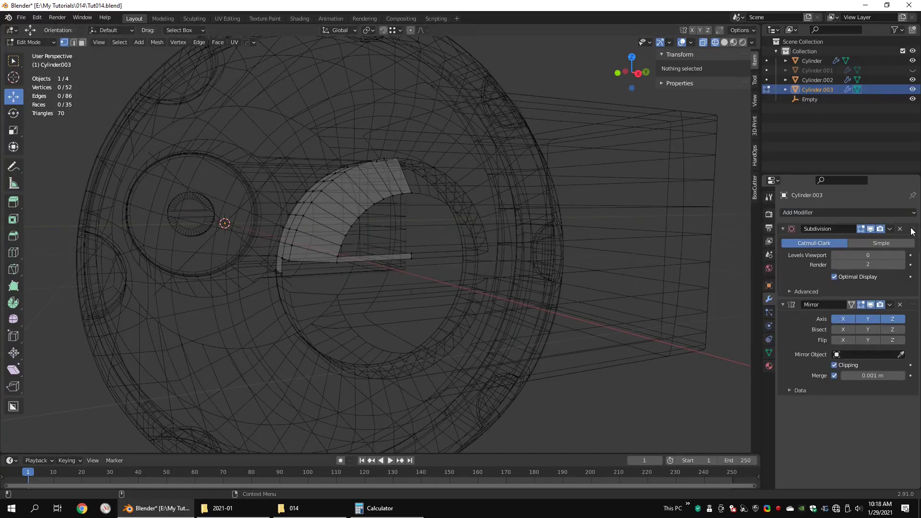
left_click_drag(913, 231, 820, 354)
key("shift+z")
key("Tab")
key("Tab")
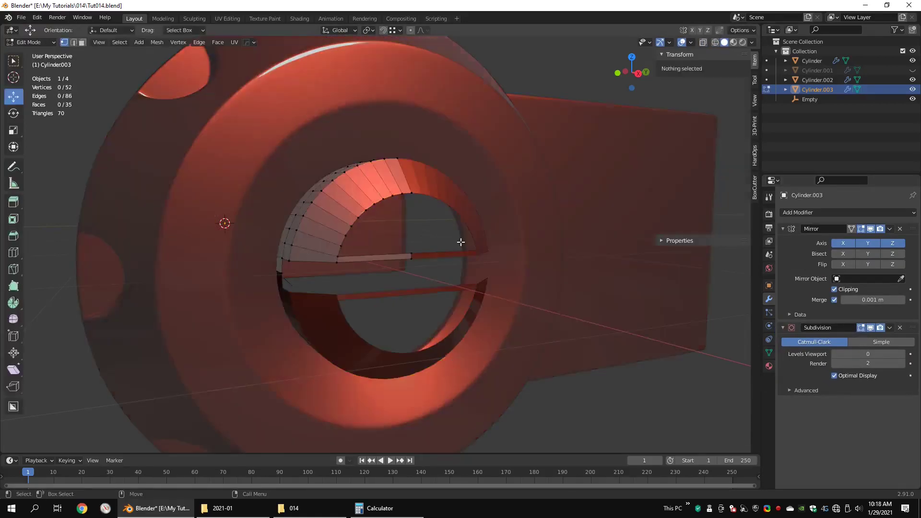
Step: Extrude the vertical wall edges at the slot's outer end along Y to the mirror plane
middle_click_drag(461, 242, 365, 238)
key("2")
left_click(288, 231)
key("e")
right_click(330, 233)
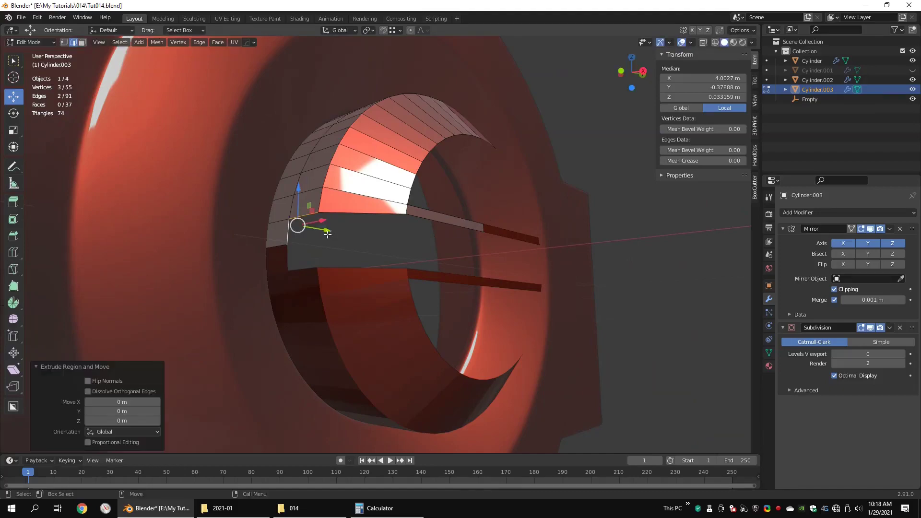
left_click_drag(328, 232, 490, 253)
Step: Fill the gap between the thin bar's edge and the newly extruded slot wall
middle_click_drag(414, 216, 403, 205)
left_click(402, 217)
left_click(406, 200, "shift")
key("f")
left_click(406, 200)
Step: Extrude the inner arc edges about 0.328 m along Y to the mirror plane to form a front panel
mouse_move(406, 200)
left_mouse_down("alt")
mouse_move(405, 248)
mouse_move(398, 207)
left_mouse_up("alt")
key("Tab")
key("Tab")
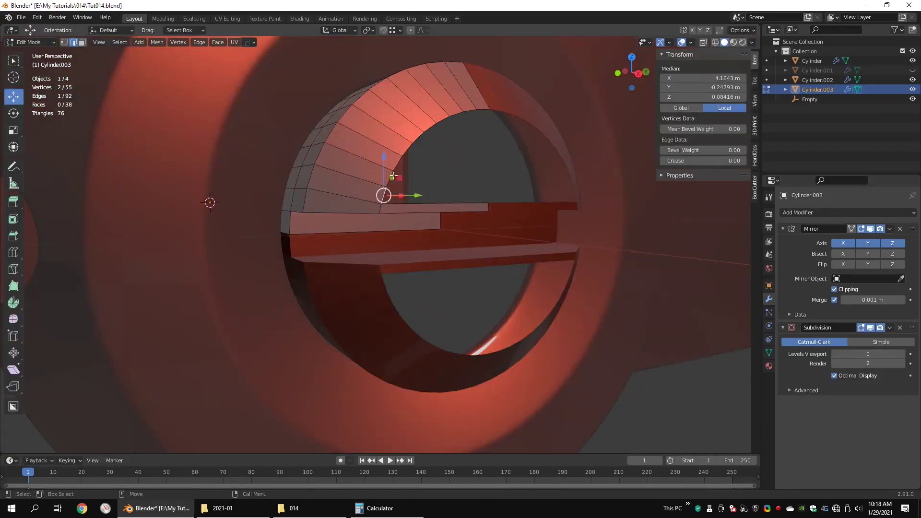
key("e")
right_click(437, 164)
left_click_drag(434, 166, 558, 172)
middle_click_drag(486, 180, 469, 188)
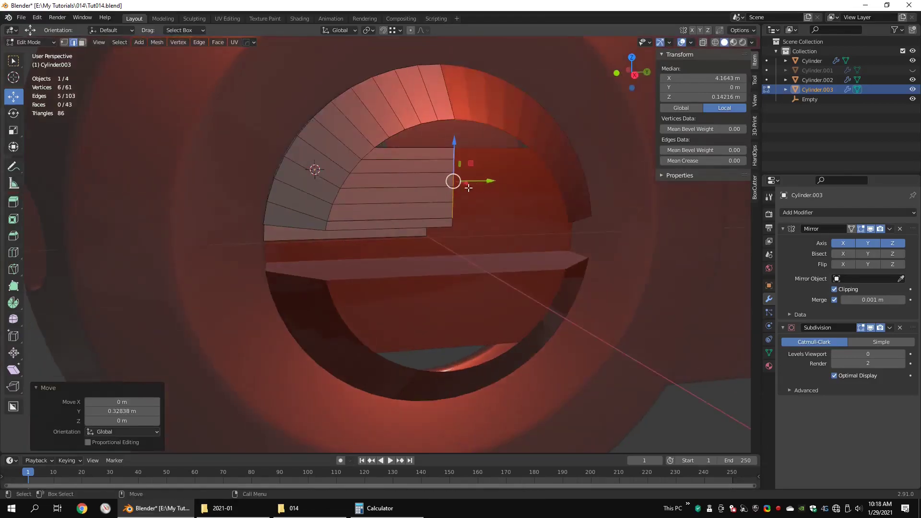
Step: Merge the vertices where the front panel meets the bar on the mirror plane, using At Center
key("shift+z")
left_click_drag(465, 210, 442, 232)
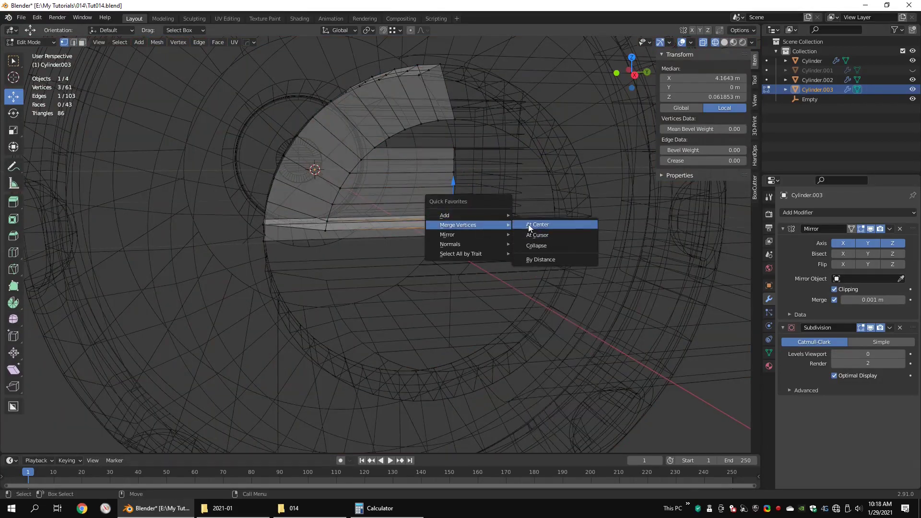
left_click(529, 226)
Step: Add three evenly spaced loop cuts across the front panel and the slot faces
middle_click_drag(526, 263, 404, 267)
key("shift+z")
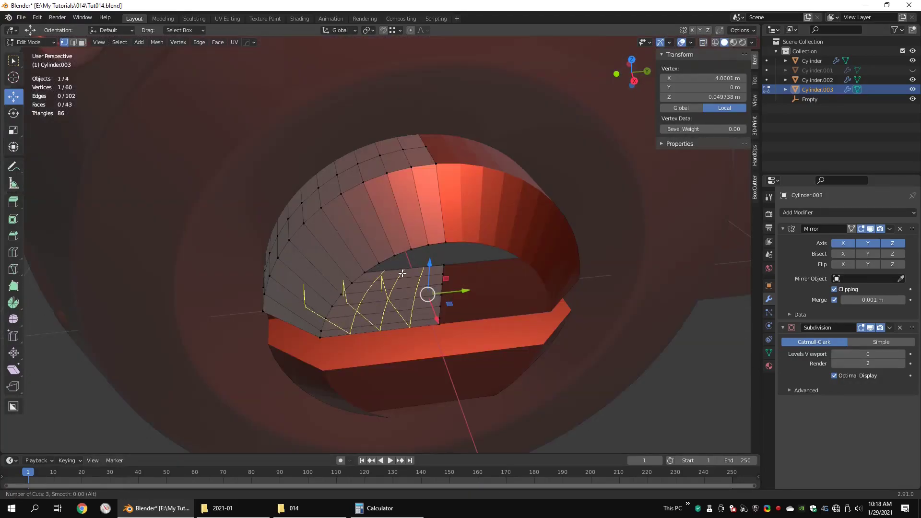
left_click(402, 273)
right_click(404, 277)
scroll(417, 273, "up", 1)
key("3")
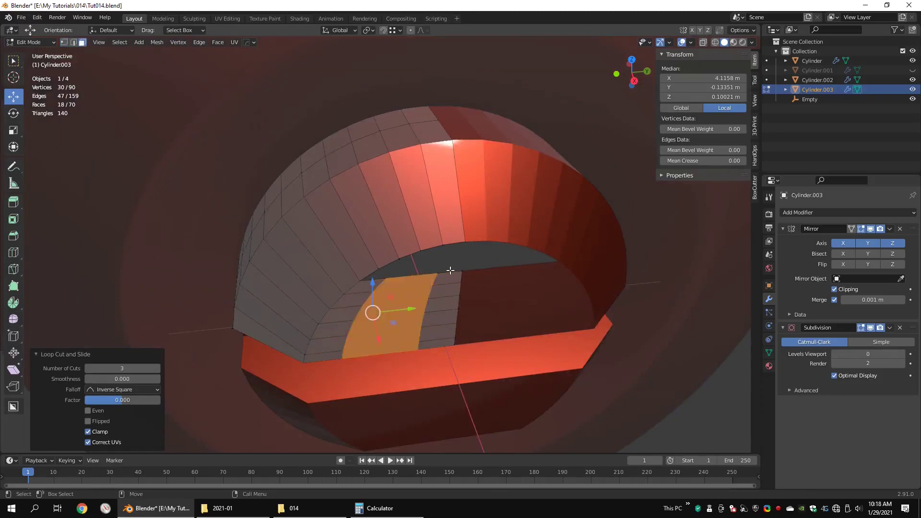
Step: Fill the remaining opening between the front panel's upper edge and the inner arc with faces
left_click(454, 248)
key("2")
left_click(451, 272)
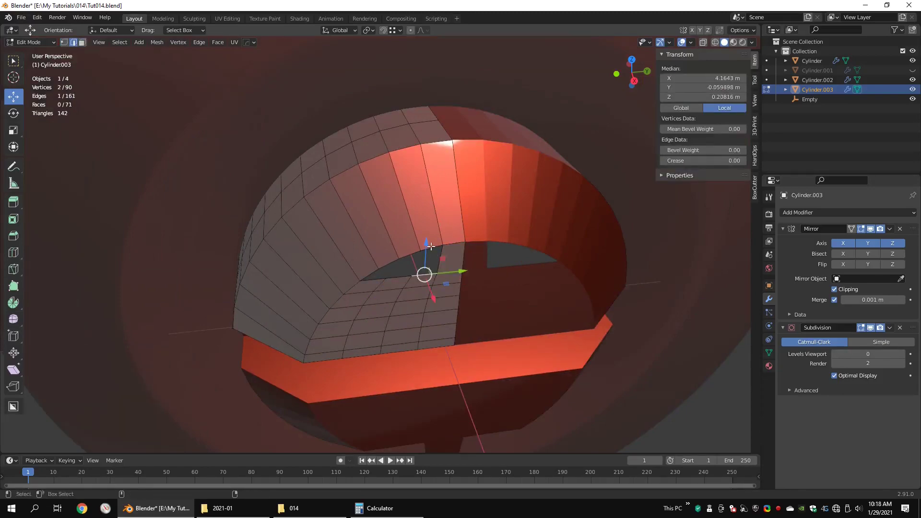
key("1")
middle_click_drag(413, 291, 421, 234)
Step: Select all the front panel's faces and inset them about 0.0104 m with Boundary off
middle_click_drag(410, 182, 410, 235)
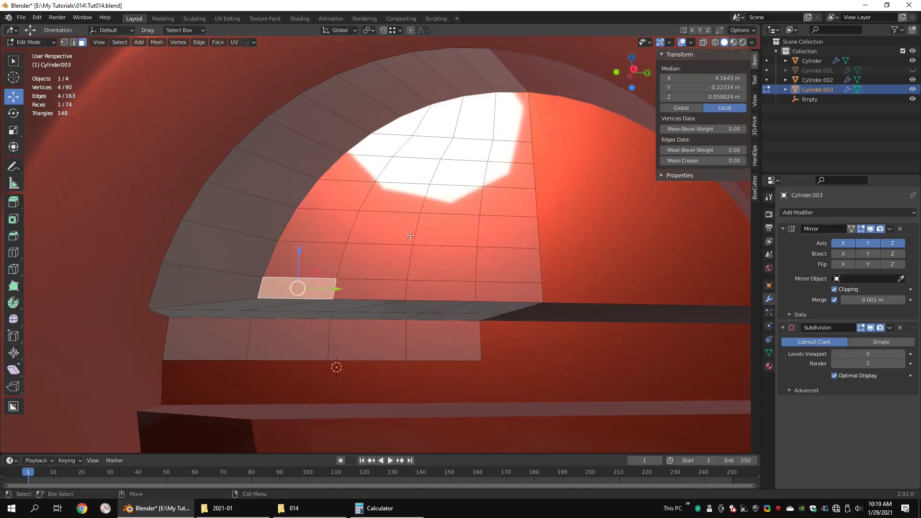
left_click_drag(418, 230, 331, 285, "shift")
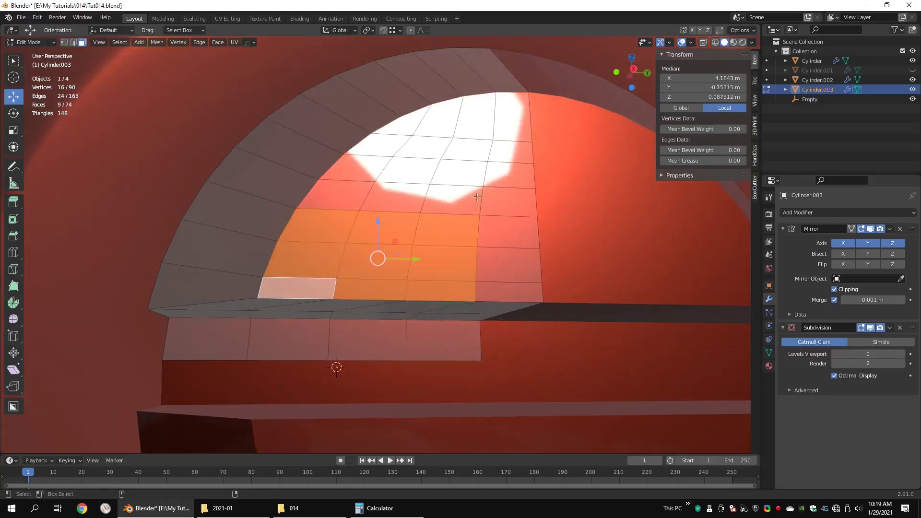
left_click_drag(499, 284, 451, 178, "shift")
left_click_drag(504, 151, 460, 120, "shift")
left_click_drag(444, 122, 407, 161, "shift")
middle_click_drag(390, 150, 515, 229)
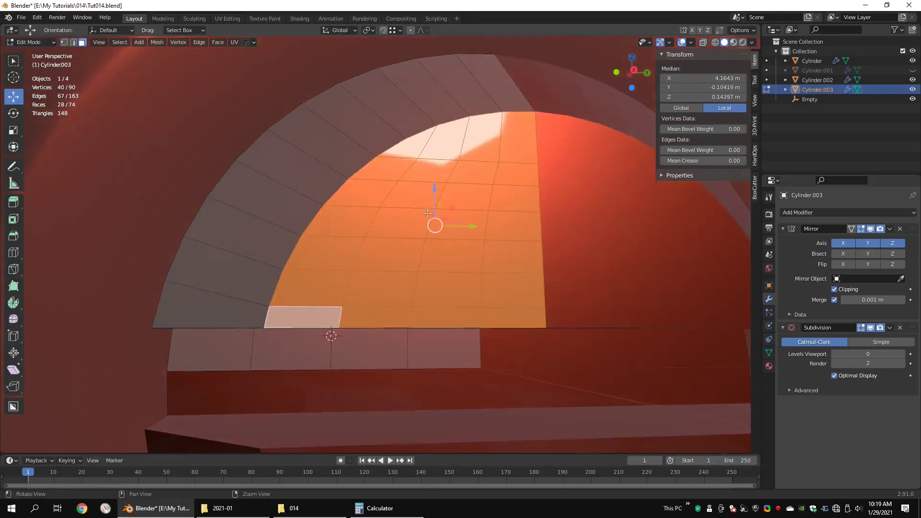
right_click(515, 228)
left_click(515, 228)
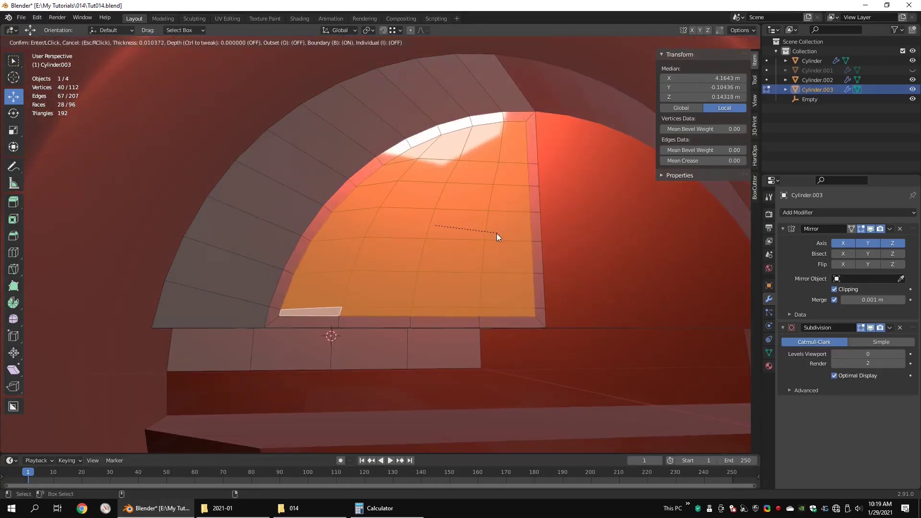
left_click(497, 233)
Step: Add a loop cut across the slot faces, slid close to the slot's outer end
middle_click_drag(497, 233, 295, 221)
left_click(243, 219)
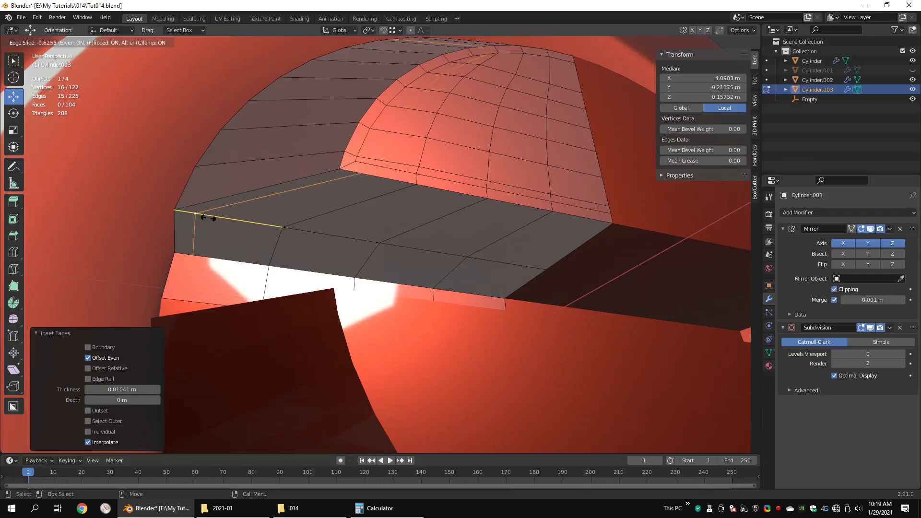
left_click(202, 219)
Step: Merge the two neighbouring vertices at the front panel's lower outer corner
key("1")
left_click(369, 163)
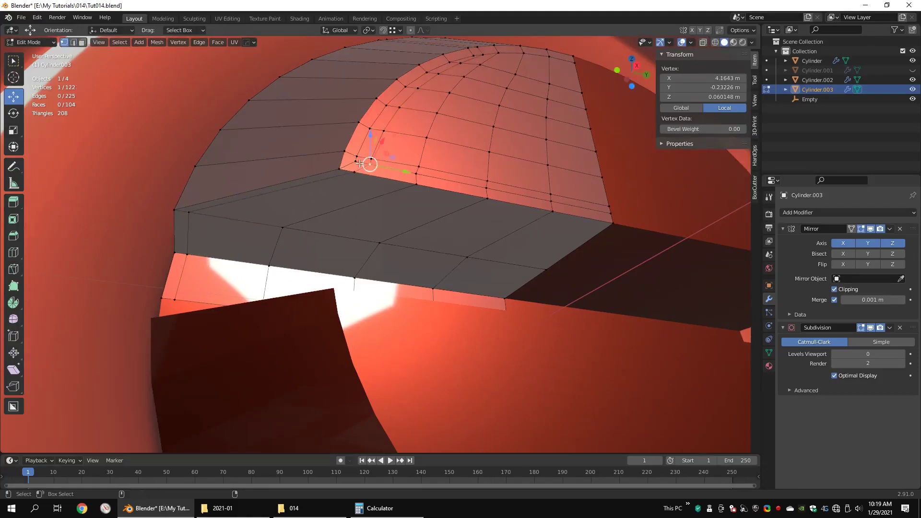
left_click(357, 162, "shift")
key("q")
mouse_move(359, 163)
left_click(398, 173)
Step: Delete the edge loop running alongside the front panel's arc and apply Tris to Quads to the joined faces
middle_click_drag(398, 173, 398, 178)
key("2")
left_click(385, 163, "alt")
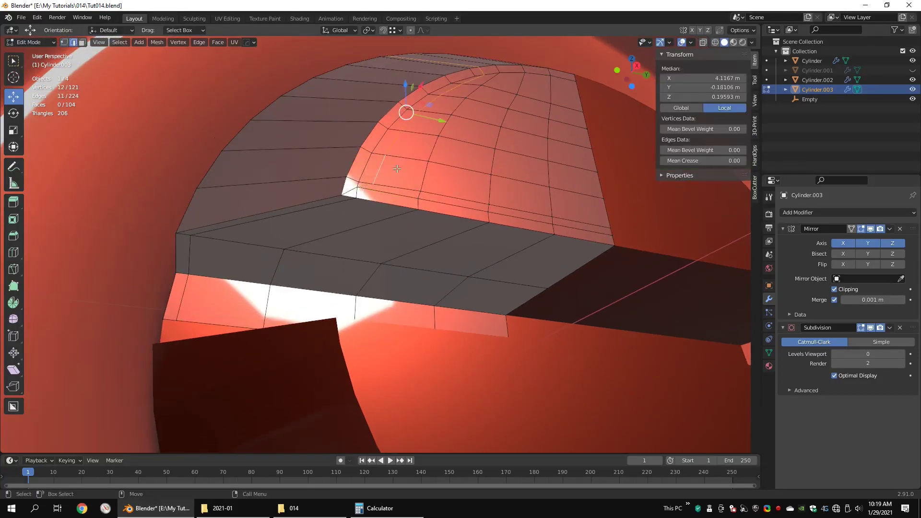
key("x")
left_click(402, 280)
key("3")
right_click(442, 186)
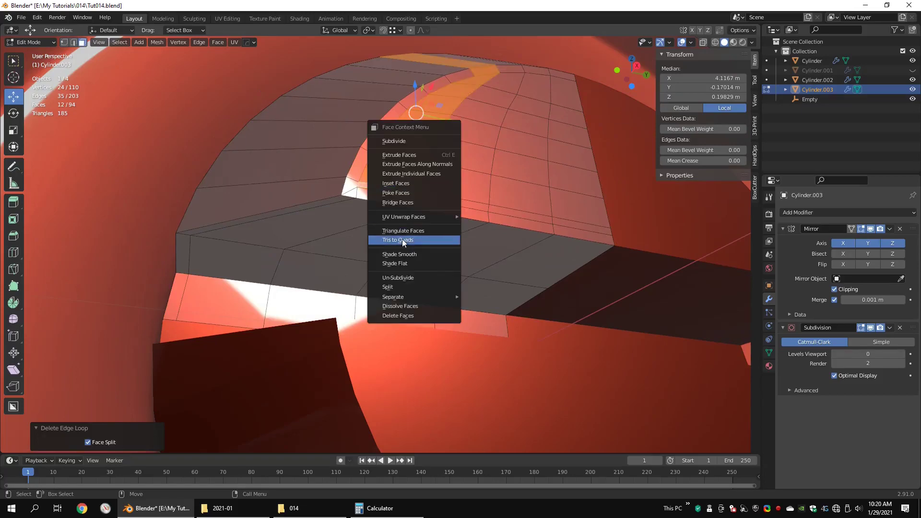
left_click(402, 240)
left_click(442, 186)
Step: Try adding a loop cut across the insert just above the slot's upper edge
middle_click_drag(432, 192, 444, 199)
key("ctrl+r")
left_click(422, 223)
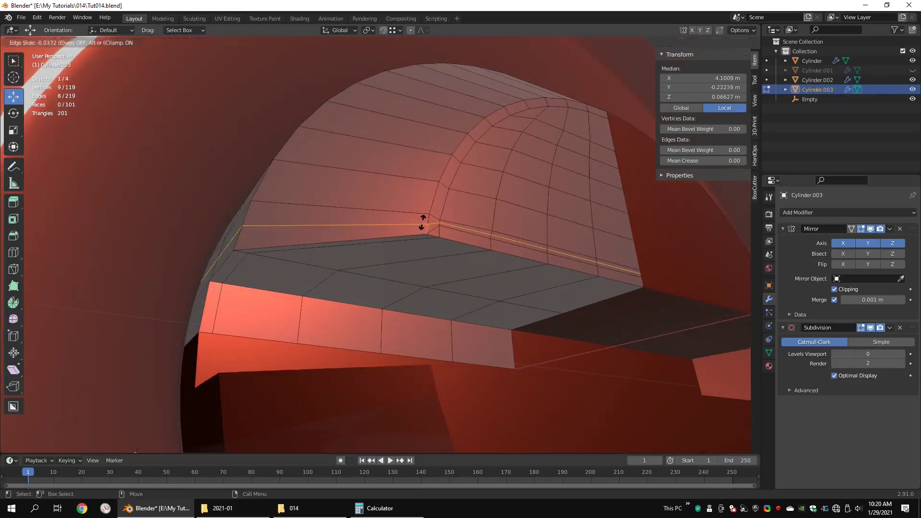
left_click(425, 224)
middle_click_drag(501, 194, 475, 226)
scroll(415, 292, "up", 6)
key("ctrl+z")
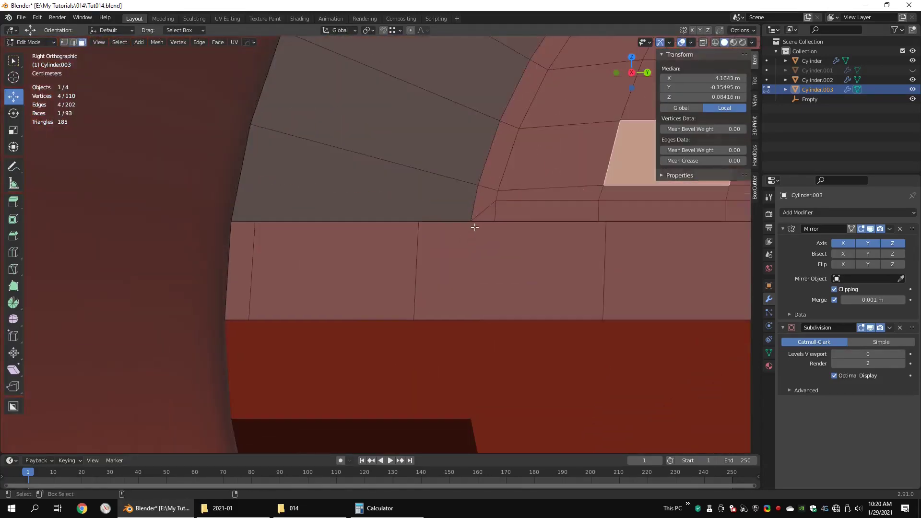
Step: Add a loop cut across the insert's outer bevel and front panel, slid close above the slot edge
right_click(471, 203)
key("ctrl+z")
key("ctrl+z")
left_click(473, 201)
left_click(474, 200)
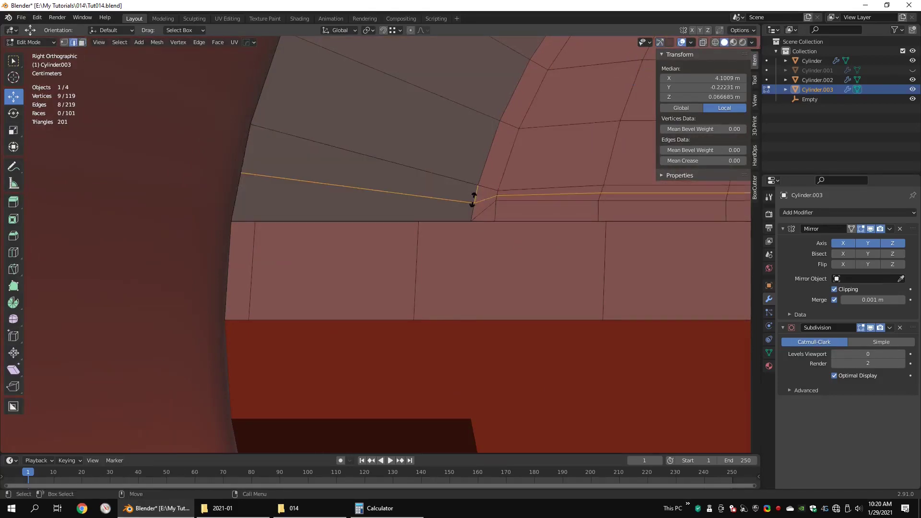
Step: Merge the new loop's vertex at the front panel's lower outer corner with the inset vertex just below it
left_click(497, 201)
left_click(497, 194)
left_click_drag(498, 193, 500, 198)
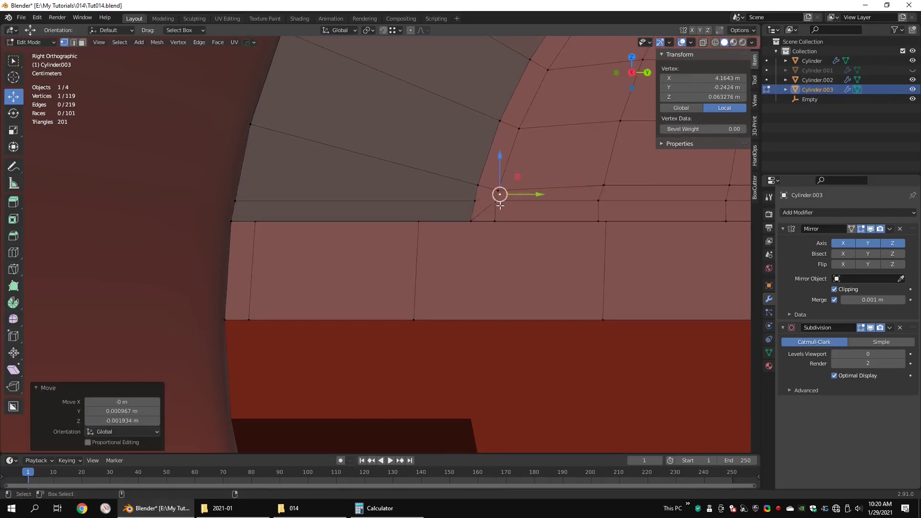
left_click(496, 200, "shift")
key("q")
mouse_move(548, 202)
left_click(575, 210)
Step: Delete the leftover edge loop across the lower front panel and apply Tris to Quads to its faces
middle_click_drag(559, 195, 506, 197, "shift")
key("2")
left_click(506, 197, "alt")
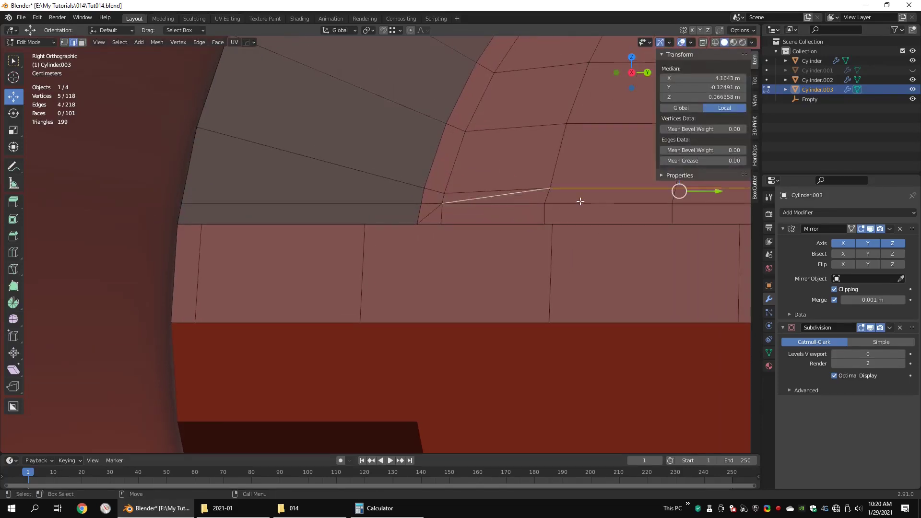
scroll(579, 201, "down", 4)
key("x")
left_click(580, 201)
key("3")
right_click(512, 203)
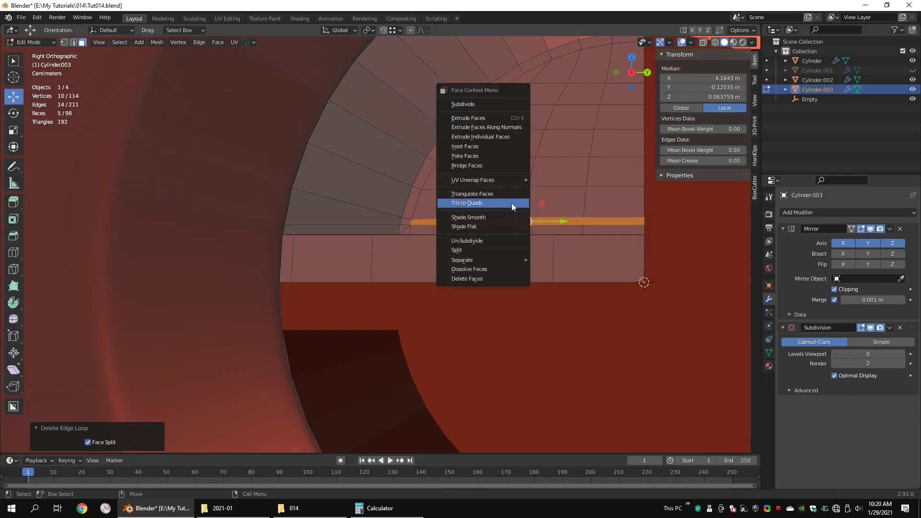
left_click(512, 205)
Step: Join the two small faces at the front panel's lower outer corner with Tris to Quads
left_click(444, 211)
middle_click_drag(443, 217, 459, 219)
middle_click_drag(637, 200, 524, 221, "shift")
left_click_drag(524, 221, 541, 238)
right_click(592, 234)
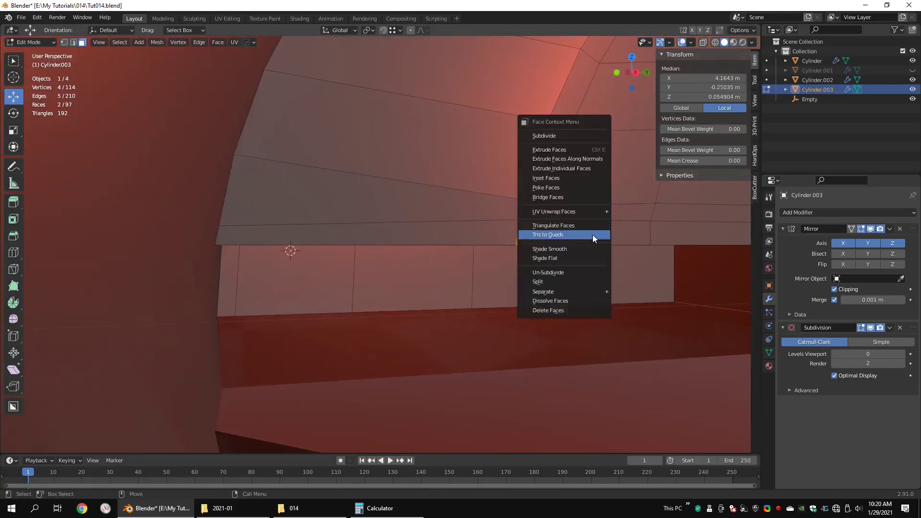
left_click(592, 234)
key("Tab")
scroll(576, 227, "down", 3)
left_click(476, 209)
key("Tab")
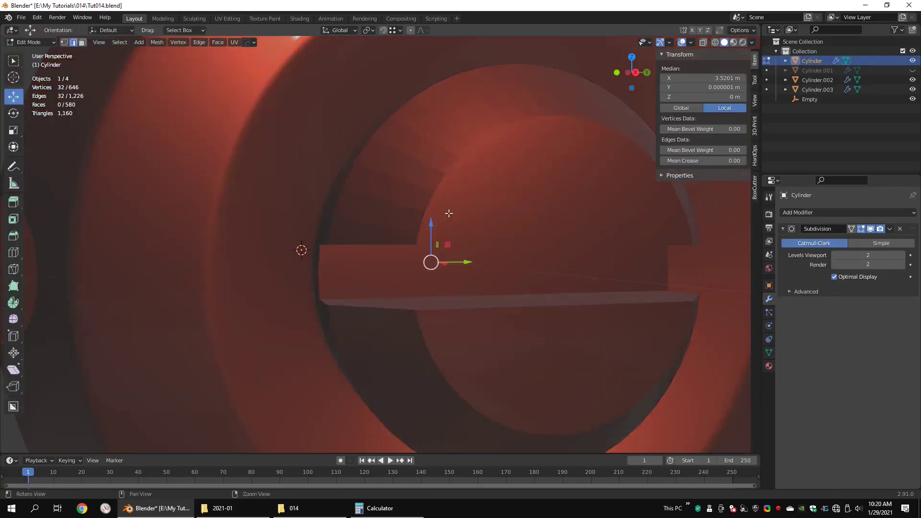
key("Tab")
mouse_move(448, 212)
middle_mouse_down()
mouse_move(482, 184)
mouse_move(427, 211)
mouse_move(395, 207)
middle_mouse_up()
Step: Reselect the slotted insert and set its Subdivision viewport level to 2
left_click(482, 184)
key("Tab")
key("1")
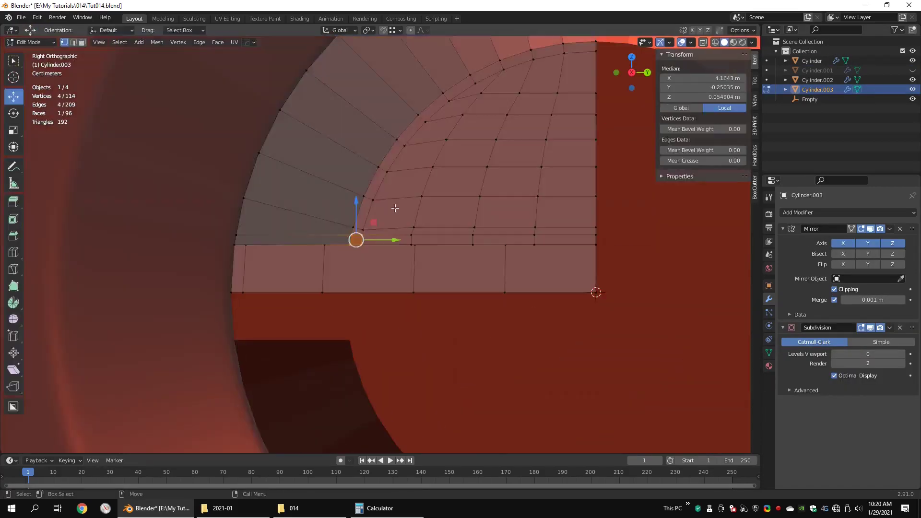
key("Tab")
key("ctrl+2")
Step: Move the short edge just above the front panel's lower outer corner upward to even out the arc
key("Tab")
key("shift+z")
scroll(396, 210, "up", 3)
left_click_drag(362, 208, 326, 223)
scroll(336, 202, "up", 3)
key("g")
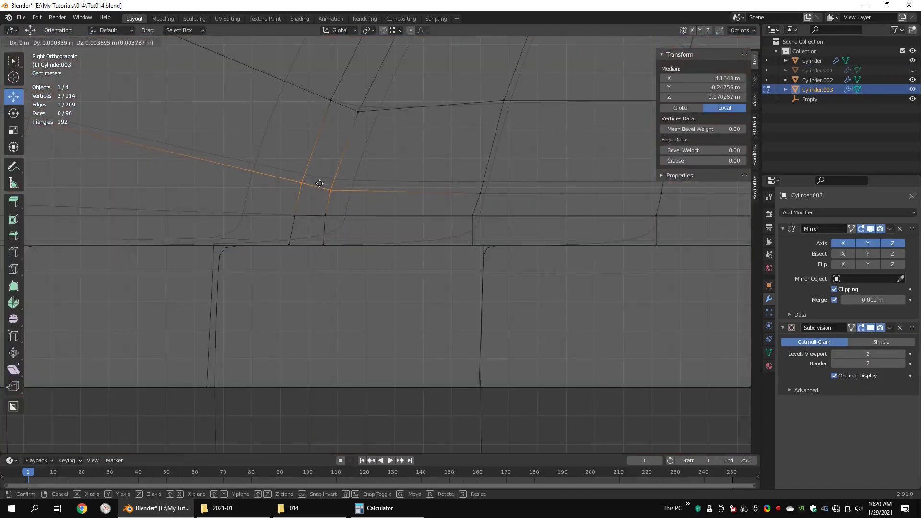
left_click(333, 185)
left_click(332, 192)
key("g")
left_click(332, 187)
Step: Shift that short corner edge along Y and reposition the next short edge up the arc
key("Tab")
key("shift+z")
scroll(432, 194, "down", 1)
key("Tab")
left_click(359, 191)
key("g")
key("y")
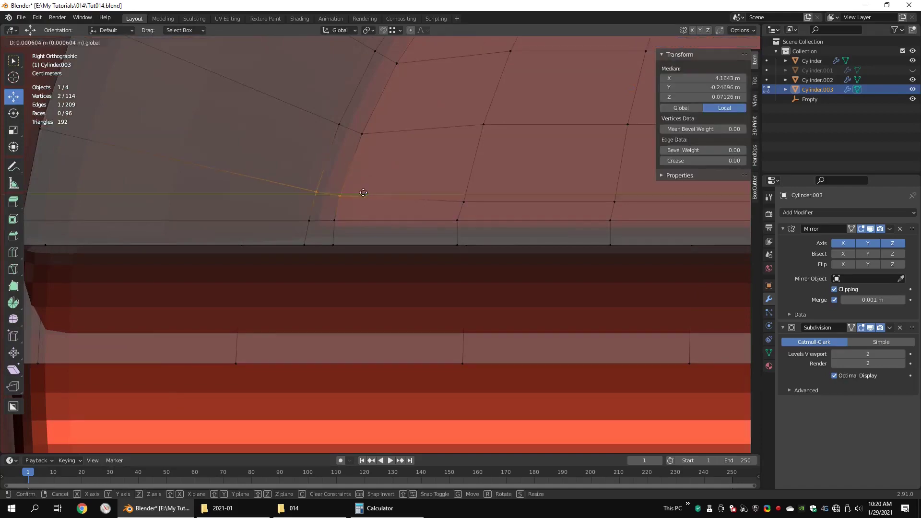
left_click(360, 136)
key("g")
left_click(365, 139)
key("Tab")
scroll(439, 178, "down", 4)
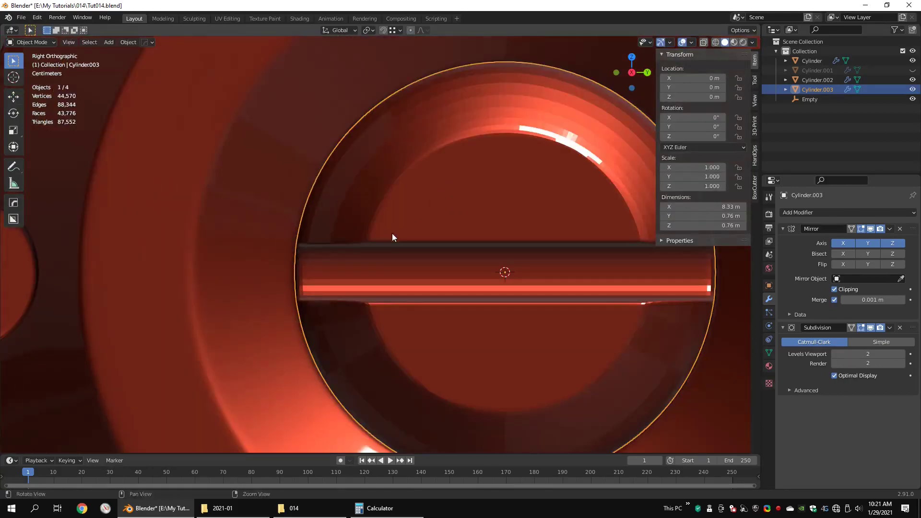
Step: Add a loop cut around the insert's bevelled band, slid to factor 0.872 toward its front edge
key("Tab")
middle_click_drag(392, 233, 415, 144)
scroll(468, 154, "up", 3)
key("ctrl+r")
left_click(431, 150)
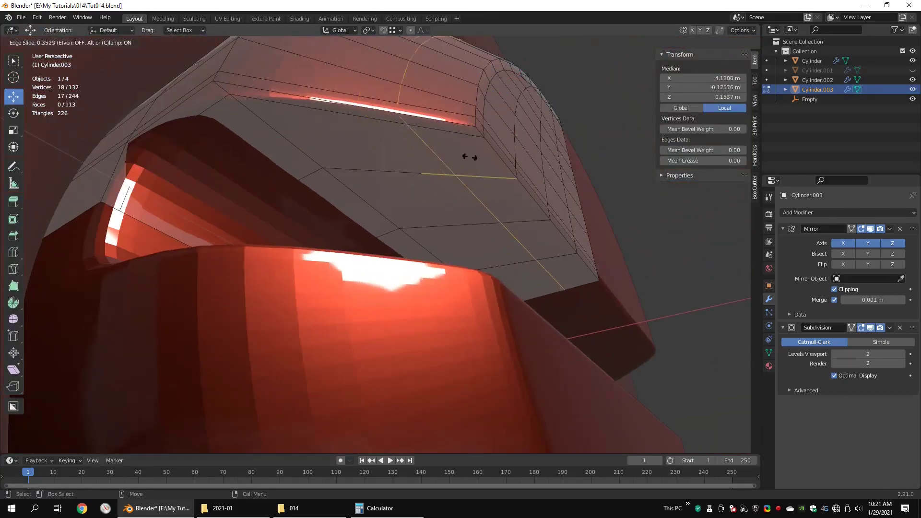
left_click(528, 180)
Step: Add loop cuts on both sides of the bevel's rear edge, each slid close to it, the second at factor 0.825
middle_click_drag(528, 180, 596, 279, "shift")
key("ctrl+r")
left_click(445, 216)
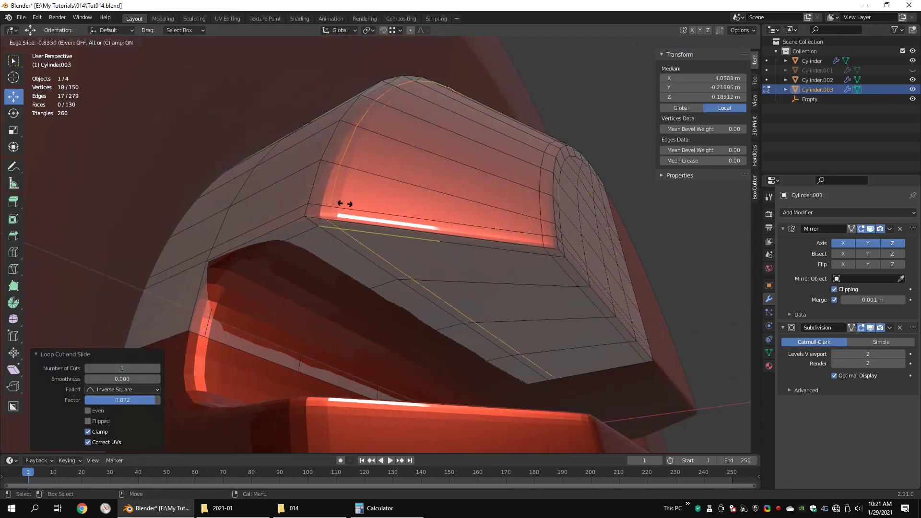
left_click(333, 210)
middle_click_drag(333, 210, 391, 189)
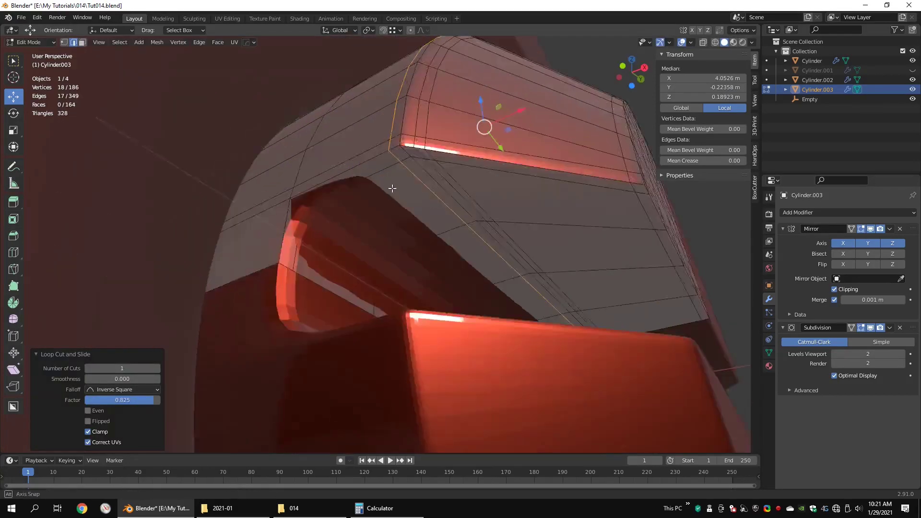
Step: Add loop cuts around the insert's outer wall, slid close to either side of the slot's rear edge
key("ctrl+r")
left_click(319, 202)
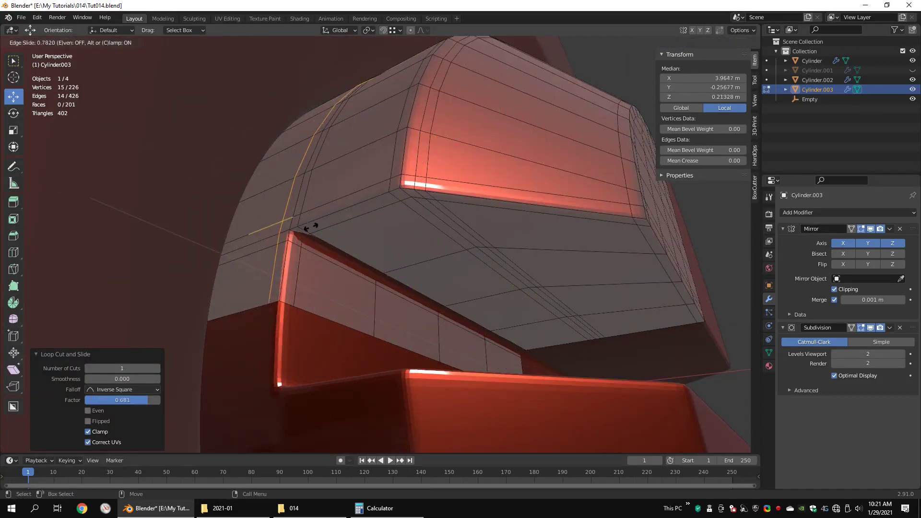
left_click(311, 227)
Step: Isolate the insert in local view and shade it smooth
middle_click_drag(311, 226, 476, 216)
key("Tab")
key("KP_Divide")
key("Tab")
scroll(492, 233, "up", 10)
key("Tab")
key("shift+z")
key("shift+z")
key("q")
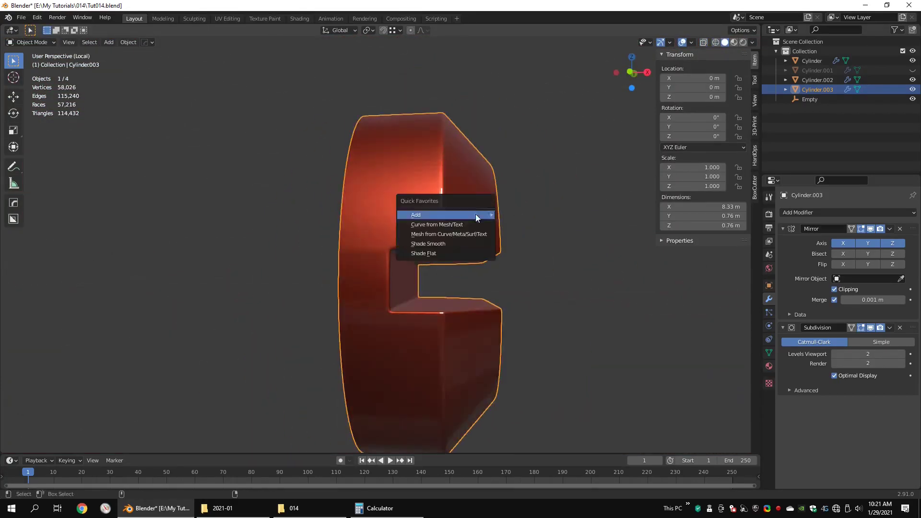
left_click(477, 244)
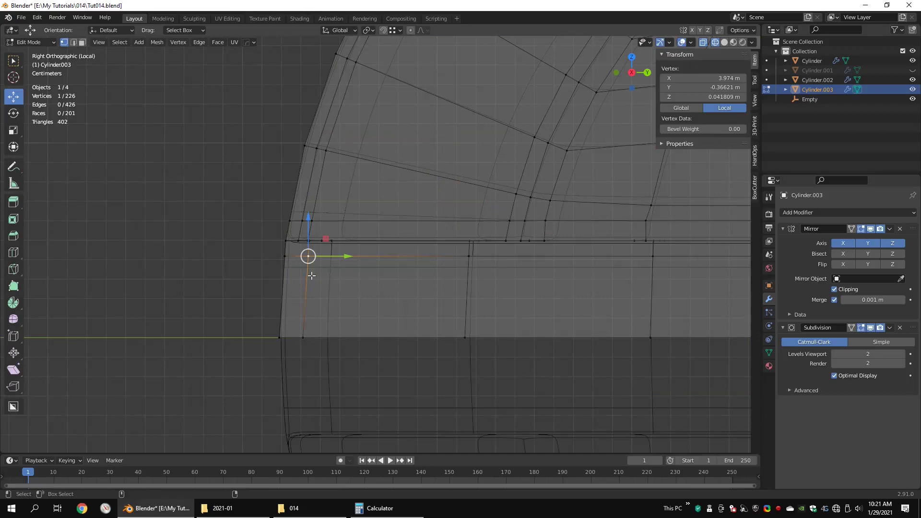
Step: Add a centred horizontal loop cut along the slot's back face and raise it to about Z 0.025 m
key("ctrl+r")
left_click(312, 275)
right_click(311, 276)
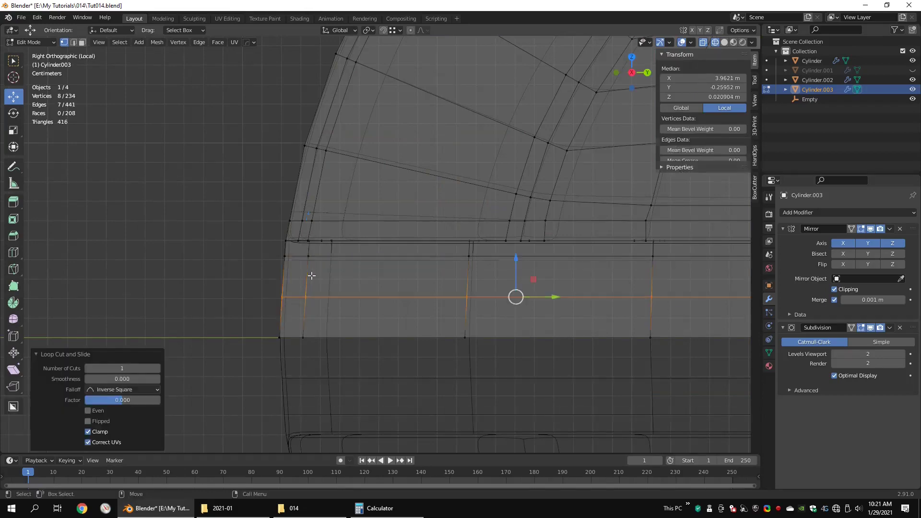
middle_click_drag(312, 275, 372, 272, "shift")
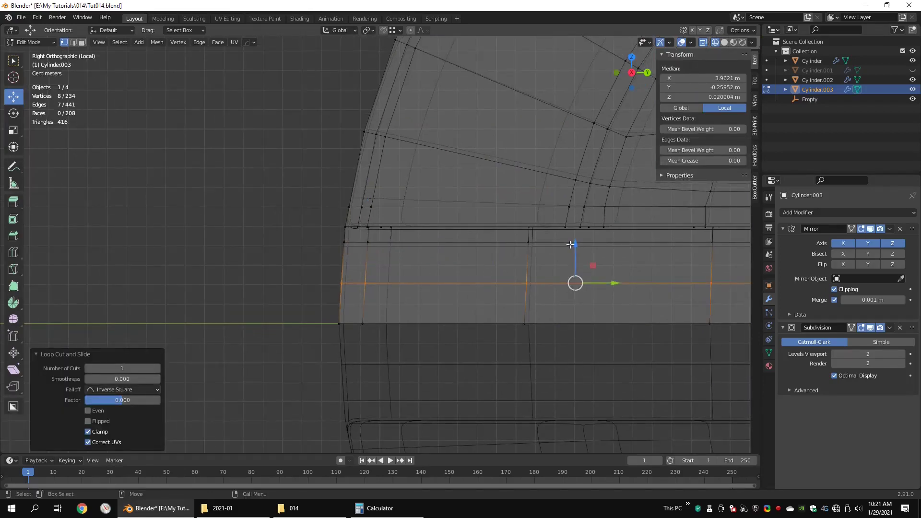
left_click_drag(584, 237, 580, 239)
Step: Exit local view and shift the new loop's outer-rim vertices about 0.001 m along Y to follow the round outline
key("Tab")
key("KP_Divide")
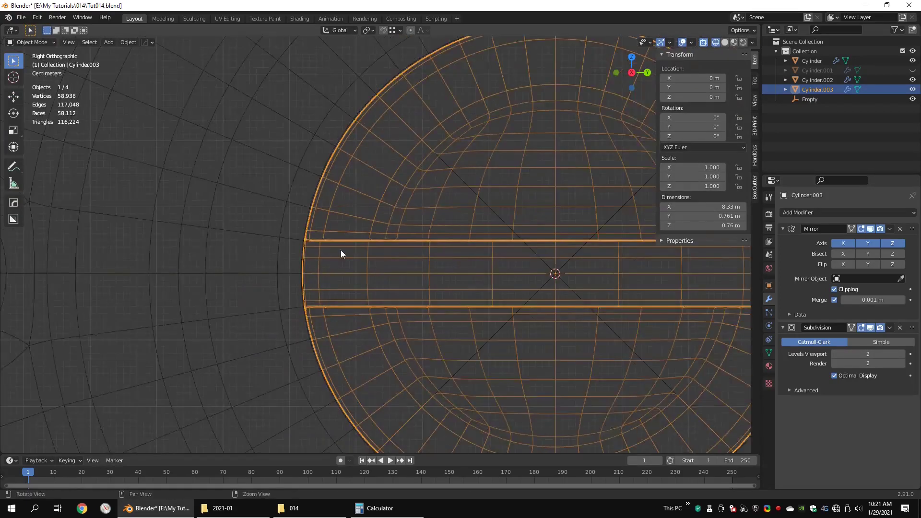
scroll(335, 250, "up", 11)
middle_click_drag(378, 276, 395, 188, "shift")
key("Tab")
left_click_drag(398, 324, 300, 360)
middle_click_drag(384, 216, 374, 288, "shift")
left_click_drag(407, 259, 288, 316)
left_click_drag(357, 290, 362, 290)
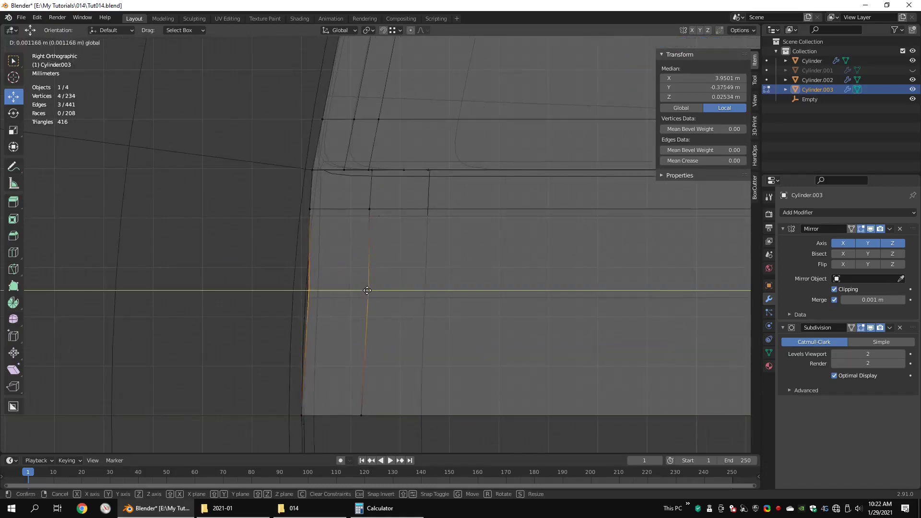
Step: Shift the next three rows of outer-rim vertices along Y to follow the round outline, the last by about 0.0006 m
middle_click_drag(403, 192, 385, 276, "shift")
left_click_drag(417, 263, 259, 335)
scroll(259, 336, "up", 4)
left_click_drag(411, 245, 419, 244)
middle_click_drag(626, 120, 557, 219, "shift")
left_click_drag(434, 237, 266, 298)
left_click_drag(391, 263, 398, 264)
middle_click_drag(399, 158, 398, 239, "shift")
left_click_drag(436, 211, 269, 264)
left_click_drag(326, 240, 331, 238)
Step: Add a centred loop cut across the lowest wide face row above the slot
scroll(393, 238, "down", 4)
middle_click_drag(399, 236, 365, 270, "shift")
scroll(365, 270, "down", 4)
key("ctrl+r")
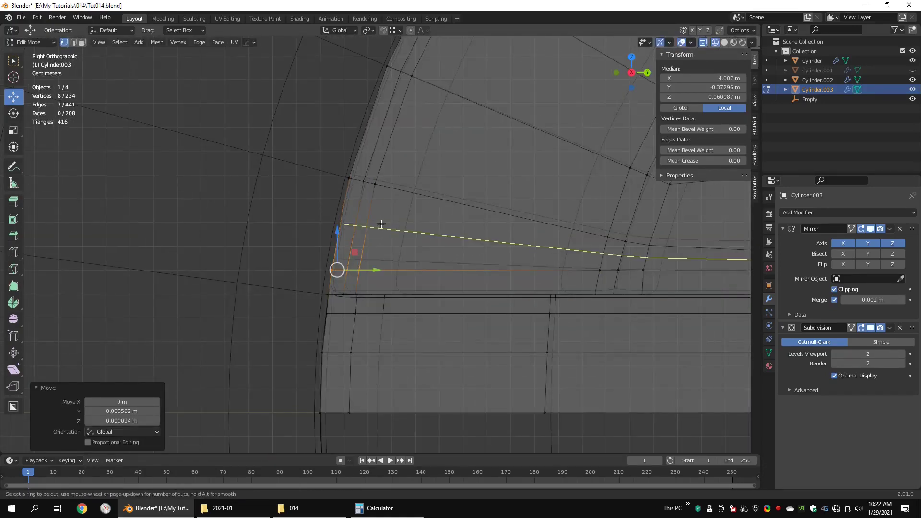
double_click(380, 224)
Step: Slide the short edges where the two lower rows cross the arc border toward each other for smoother spacing
middle_click_drag(657, 274, 426, 216, "shift")
scroll(426, 216, "up", 3)
key("2")
left_click_drag(338, 185, 508, 210)
right_click(508, 210)
left_click(465, 332)
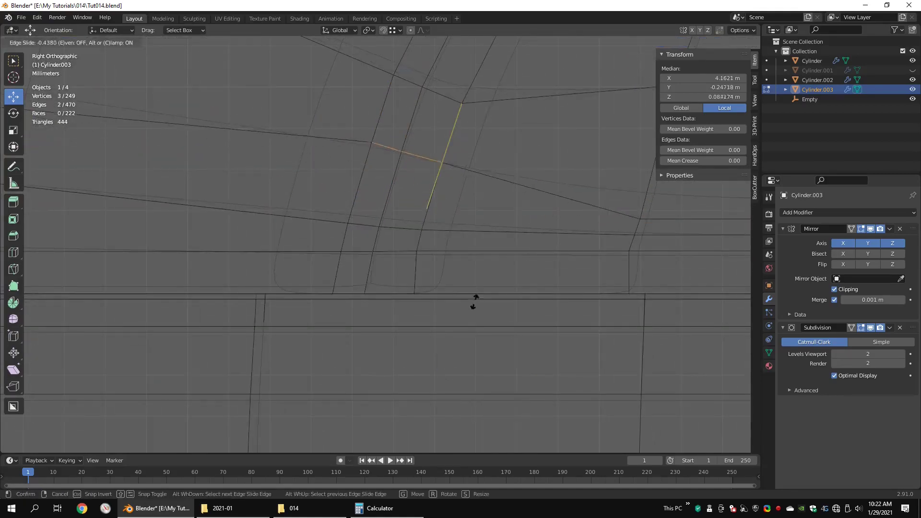
left_click(455, 269)
key("g")
key("g")
left_click(435, 207)
Step: Reposition the upper row's short edges at the arc border slightly upward
left_click_drag(431, 210, 430, 210)
left_click_drag(447, 202, 427, 223)
left_click_drag(425, 246, 413, 261)
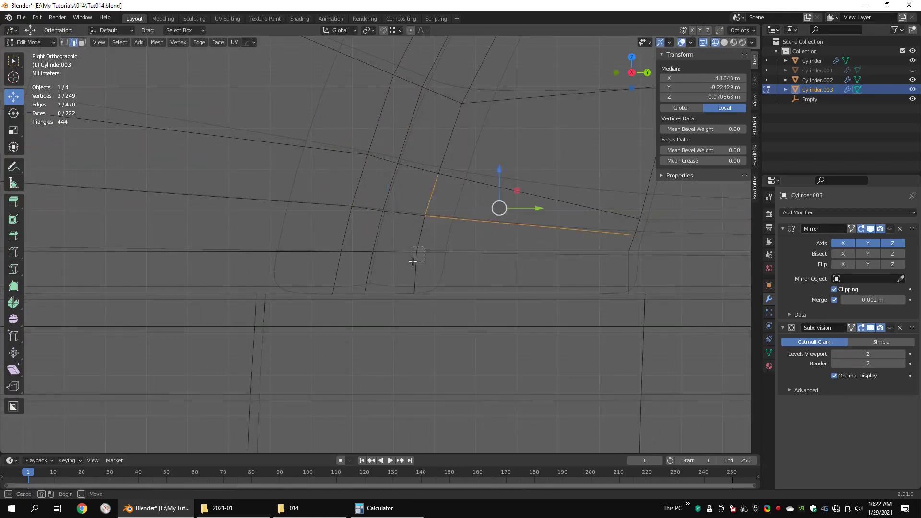
left_click(452, 250)
scroll(448, 132, "down", 2)
left_click_drag(432, 178, 361, 204)
key("g")
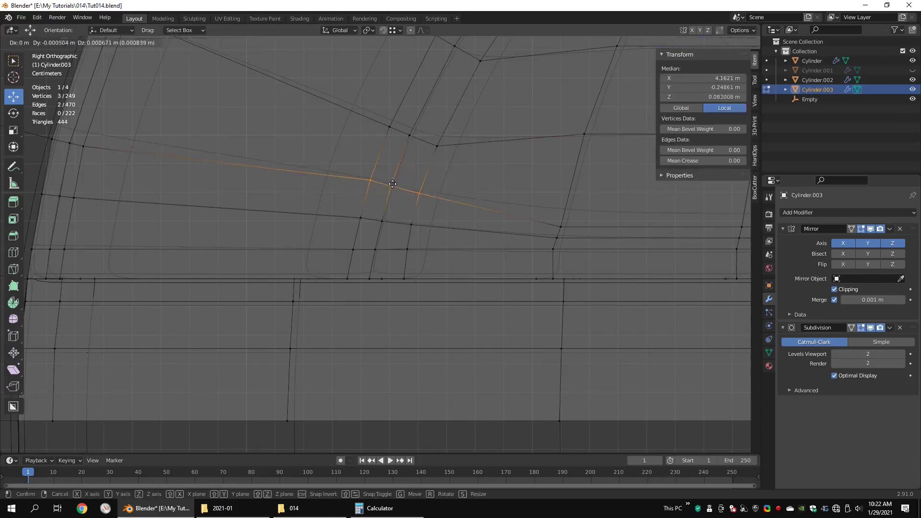
left_click(398, 176)
Step: Move the next higher row's short edges at the arc border by about 0.0056 m to even out the spacing
key("Tab")
key("shift+z")
scroll(414, 205, "down", 7)
scroll(414, 205, "up", 5)
key("Tab")
left_click_drag(444, 140, 357, 182)
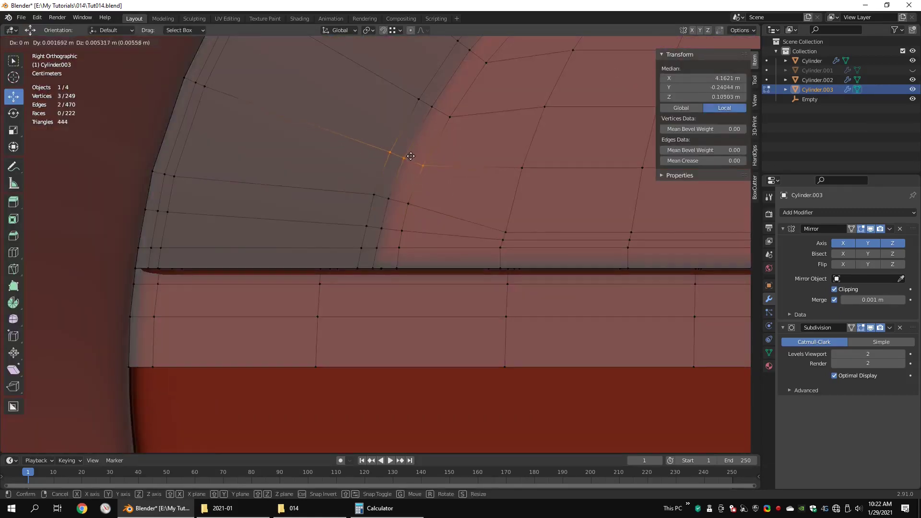
left_click(411, 156)
Step: Reposition the short edges of the following row up the arc border so they follow its curve
mouse_move(426, 185)
left_mouse_down()
mouse_move(363, 211)
mouse_move(431, 198)
left_mouse_up()
key("Tab")
scroll(481, 206, "down", 5)
scroll(453, 188, "up", 4)
key("Tab")
left_click_drag(451, 110, 403, 148)
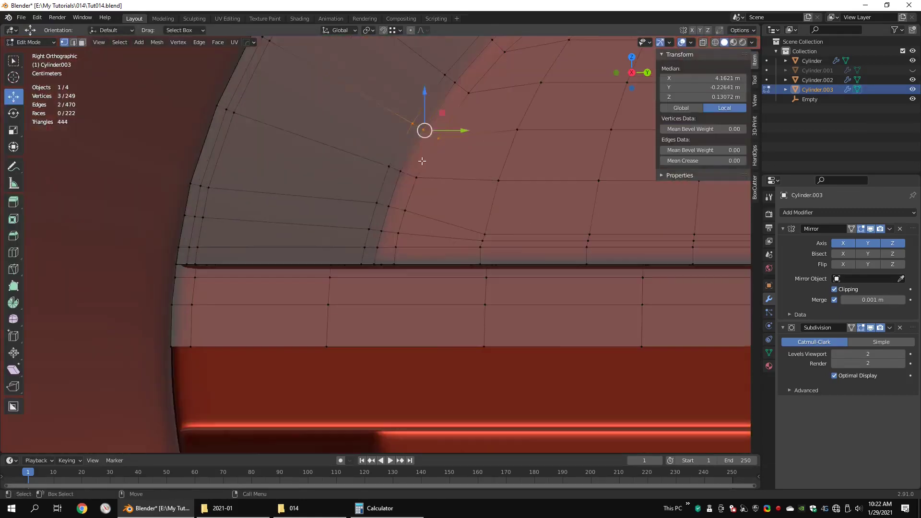
left_click(440, 168)
key("Tab")
scroll(509, 176, "down", 4)
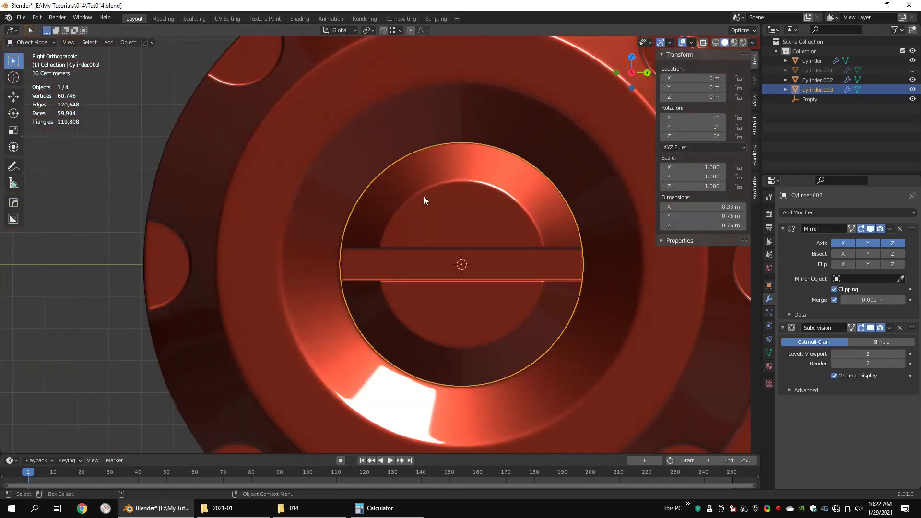
Step: Shift a row of outer-rim vertices above the slot along Y by about 0.0009 m to follow the round outline
scroll(424, 197, "up", 5)
key("Tab")
key("alt+z")
scroll(372, 250, "down", 4)
scroll(349, 254, "up", 4)
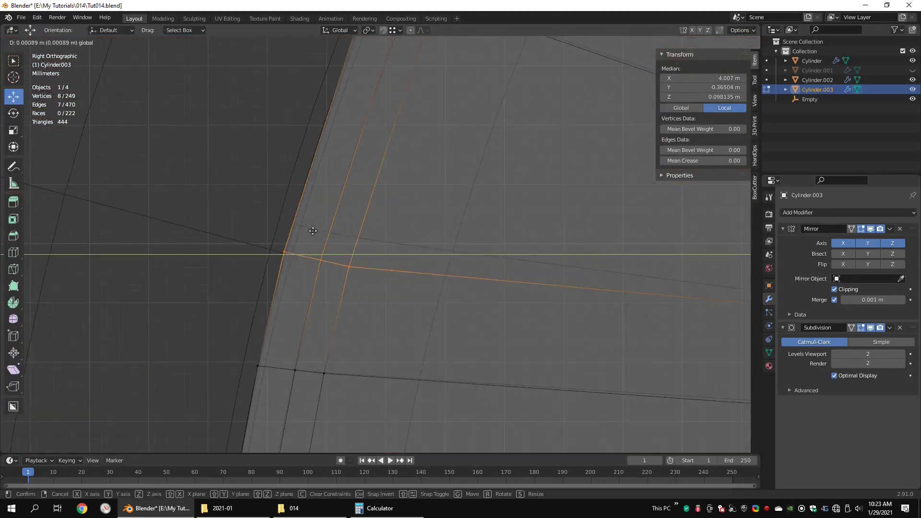
left_click(316, 215)
key("Tab")
key("Tab")
key("Tab")
middle_click_drag(335, 209, 369, 119, "shift")
Step: Nudge the next lower row of outer-rim vertices slightly outward along Y to match the rim curvature
key("Tab")
left_click_drag(382, 250, 273, 315)
scroll(283, 310, "up", 3)
left_click_drag(294, 301, 293, 301)
key("Tab")
key("Tab")
middle_click_drag(302, 318, 347, 189, "shift")
key("Tab")
key("Tab")
scroll(365, 250, "down", 4)
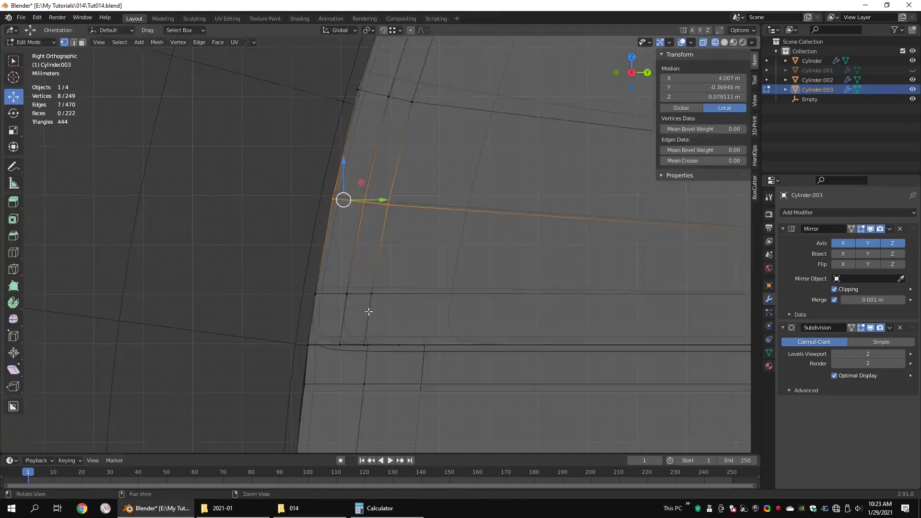
Step: Nudge the two lowest rim vertex rows at the slot's upper edge slightly outward along Y
left_click_drag(377, 320, 288, 364)
scroll(371, 379, "up", 5)
left_click_drag(349, 293, 344, 293)
middle_click_drag(427, 346, 460, 249, "shift")
left_click_drag(456, 257, 201, 326)
left_click_drag(354, 294, 348, 294)
key("Tab")
scroll(379, 247, "down", 6)
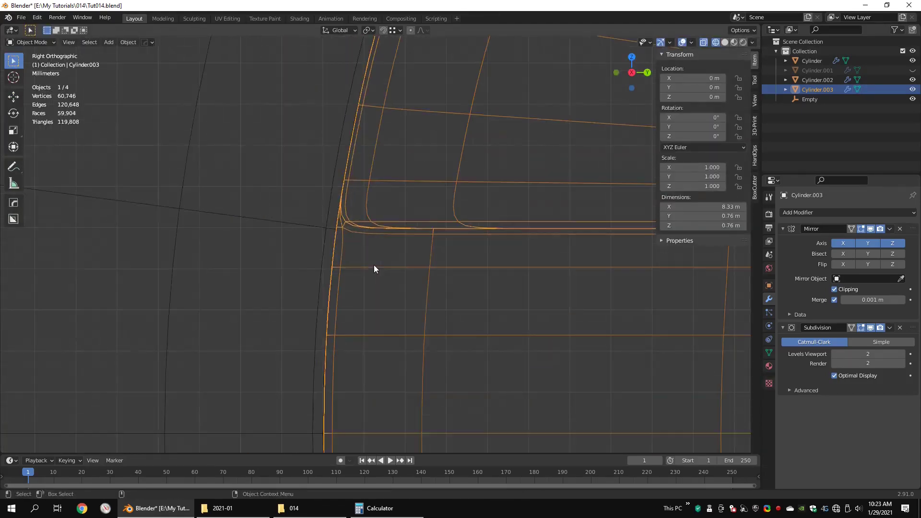
Step: Isolate the slotted screw head in local view and frame its slot corner in shaded display
scroll(373, 264, "down", 9)
middle_click_drag(373, 265, 400, 262)
key("slash")
key("shift+z")
key("Tab")
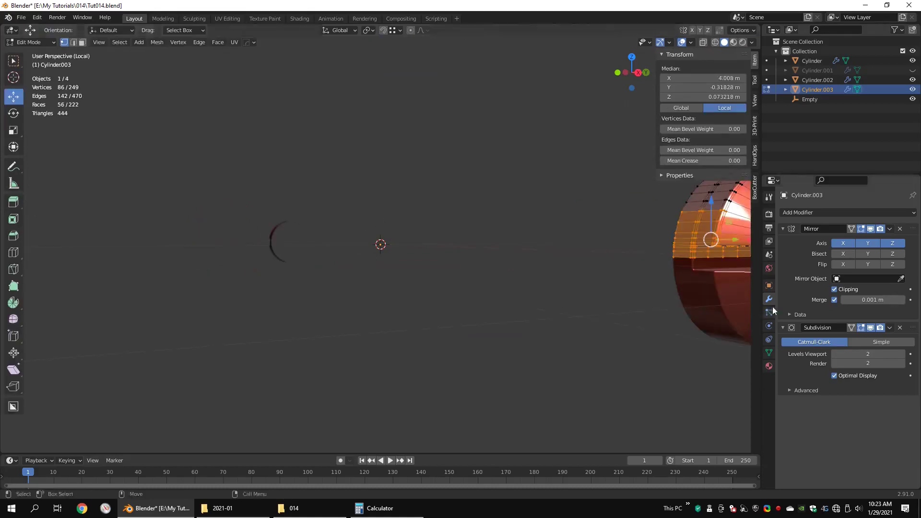
key("KP_Decimal")
key("Tab")
key("shift+z")
key("shift+z")
middle_click_drag(481, 245, 310, 248)
scroll(443, 226, "up", 5)
key("Tab")
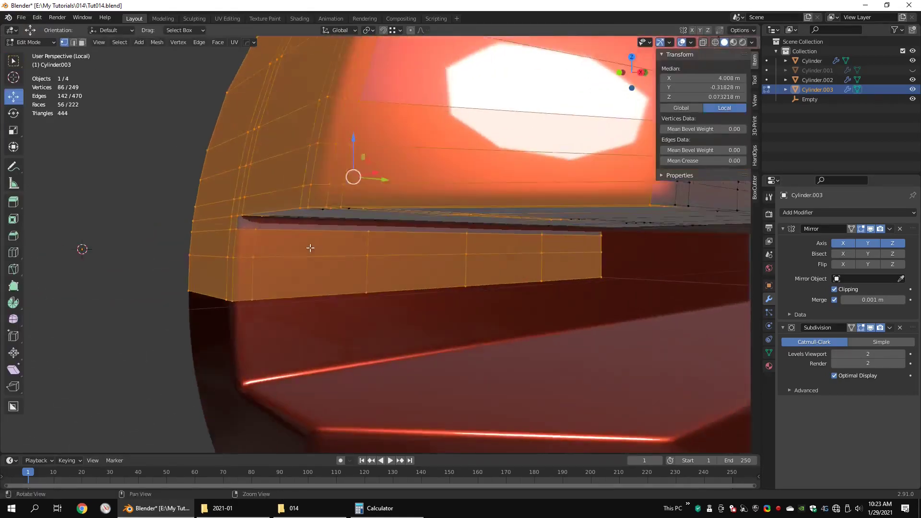
Step: Edge-slide the short rim edges just below the slot's upper edge slightly downward
left_click(286, 232)
key("ctrl+e")
left_click(379, 235)
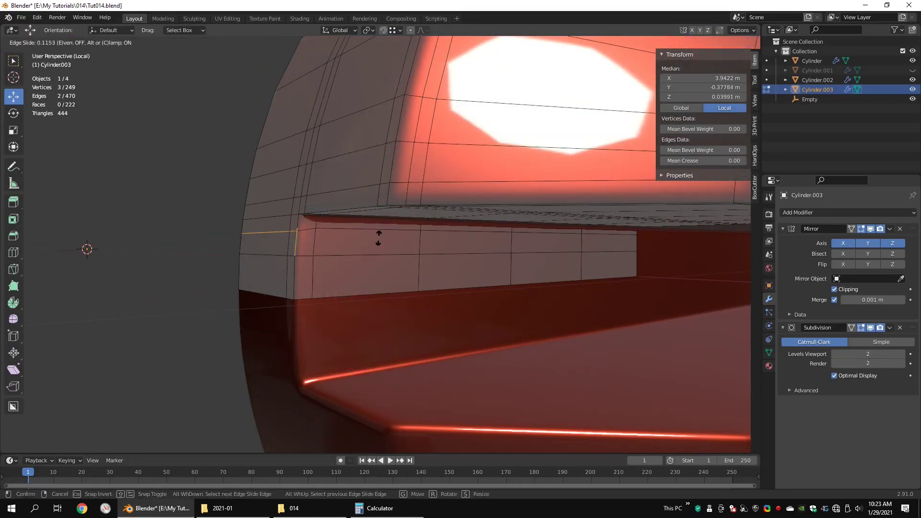
left_click(377, 238)
Step: Edge-slide the short rim edges just above the slot's upper corner to refine their spacing
left_click_drag(317, 191, 222, 208)
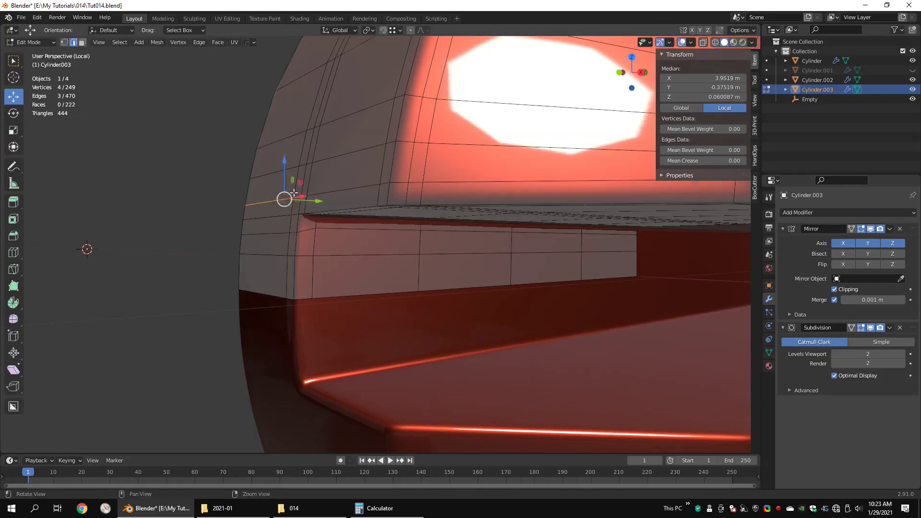
middle_click_drag(240, 194, 300, 207)
right_click(451, 241)
left_click(451, 238)
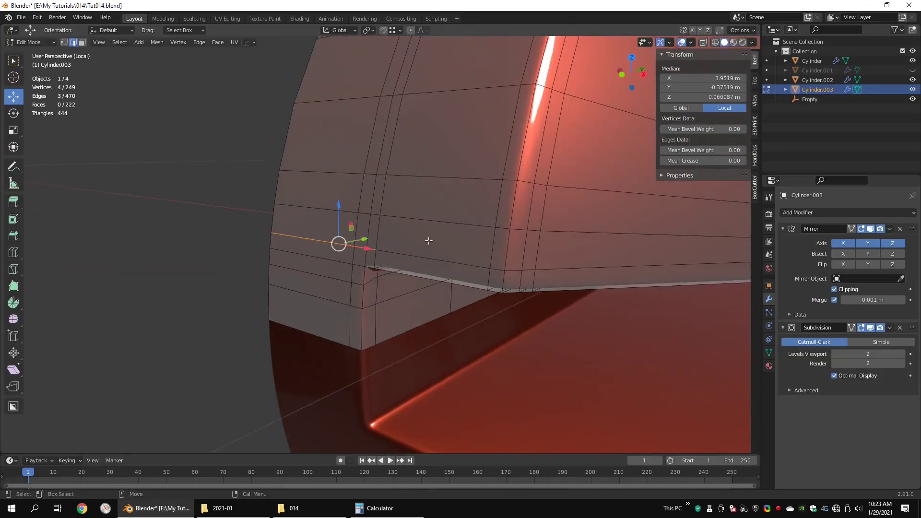
left_click(346, 247, "shift")
key("ctrl+e")
left_click(456, 240)
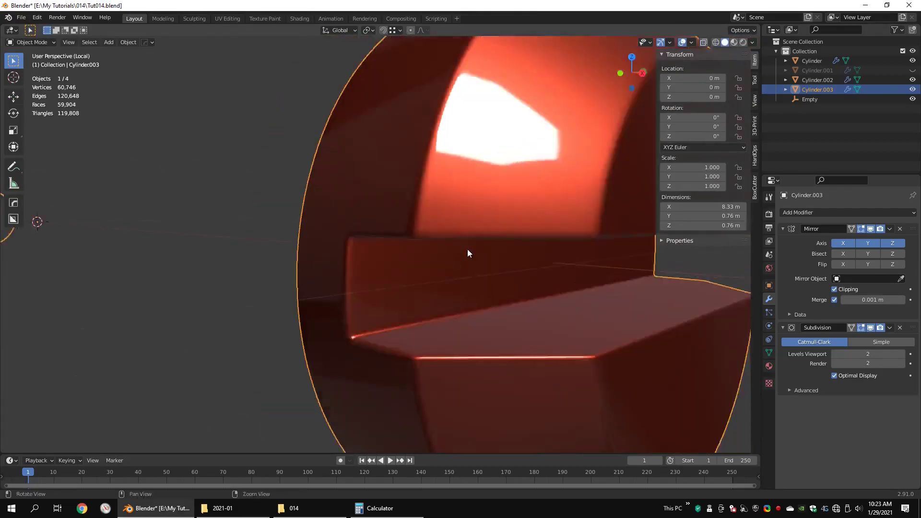
Step: Shift the rim vertices just below the slot's upper edge outward along Y by about 0.00006 m
middle_click_drag(469, 253, 496, 247)
key("Tab")
key("KP_3")
left_click_drag(518, 298, 523, 298)
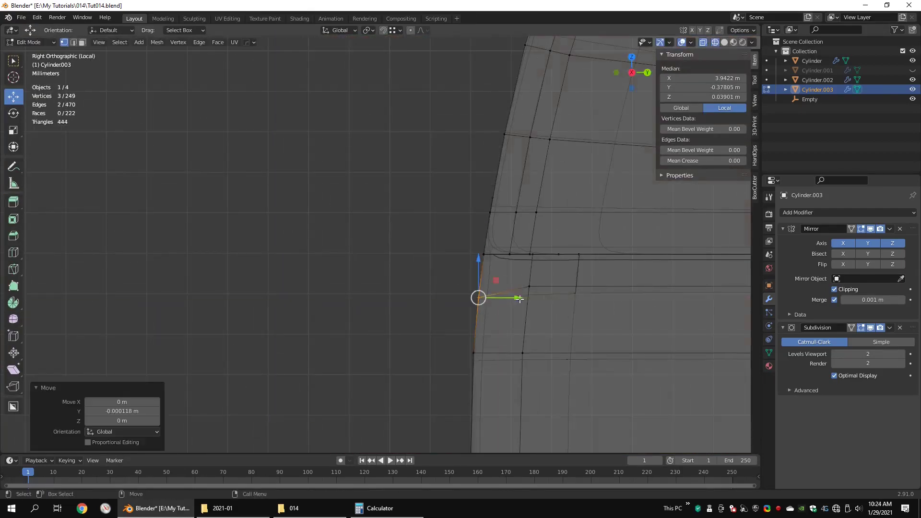
middle_click_drag(522, 298, 555, 274)
key("ctrl+z")
key("KP_3")
scroll(523, 281, "up", 4)
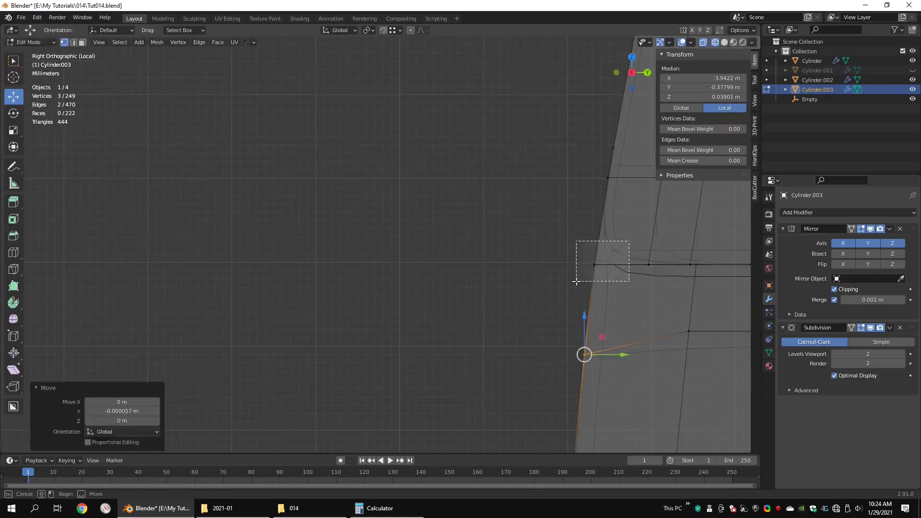
Step: Fine-tune the Y position of the rim vertices along the slot's upper edge and inspect the smoothed shading
scroll(596, 257, "down", 3)
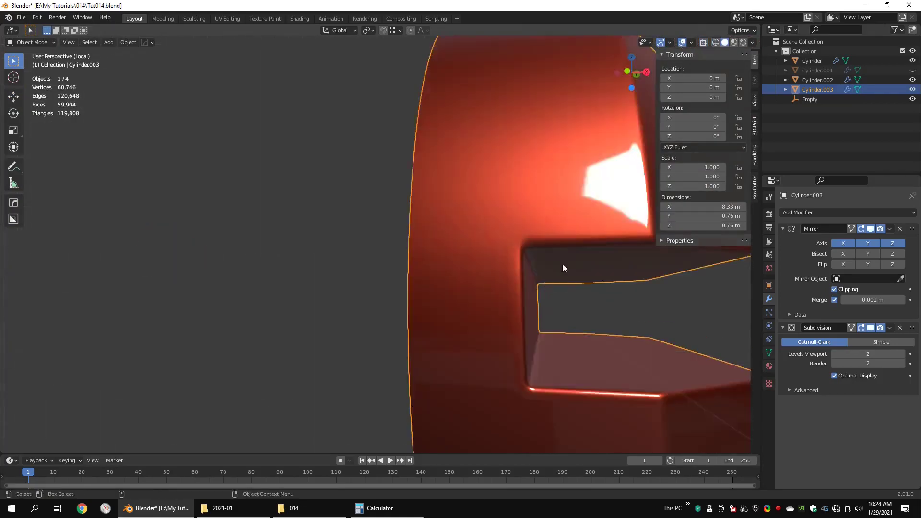
mouse_move(562, 264)
middle_mouse_down()
mouse_move(566, 286)
mouse_move(522, 292)
mouse_move(399, 252)
mouse_move(459, 278)
middle_mouse_up()
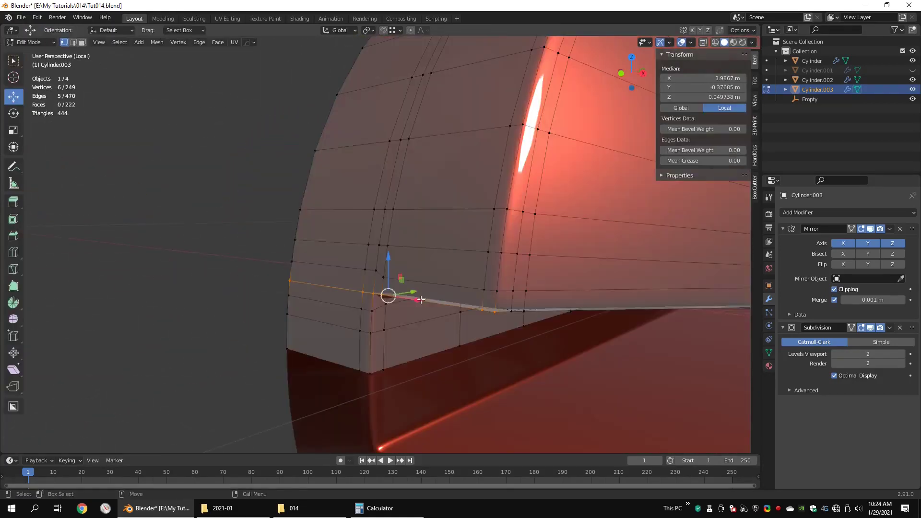
middle_click_drag(420, 300, 199, 259)
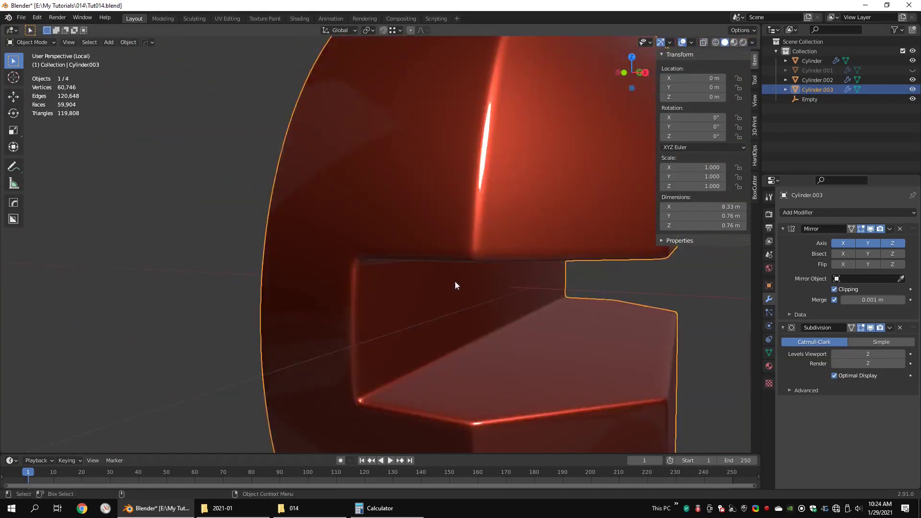
mouse_move(455, 281)
middle_mouse_down()
mouse_move(496, 278)
mouse_move(427, 288)
middle_mouse_up()
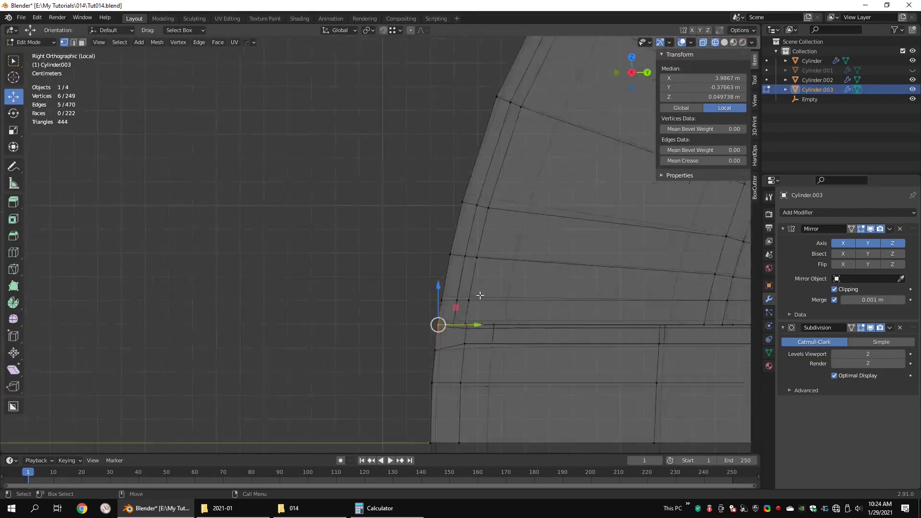
scroll(459, 296, "up", 2)
left_click_drag(576, 180, 393, 221)
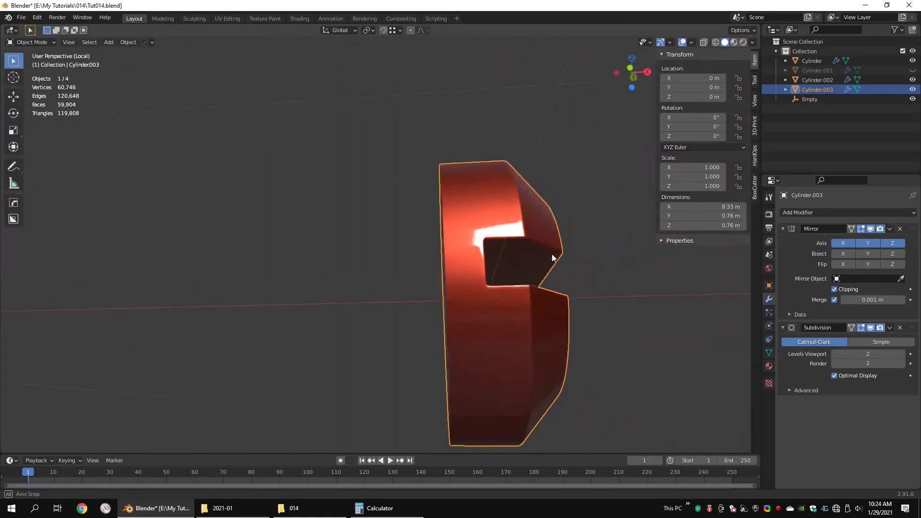
middle_click_drag(552, 263, 531, 272)
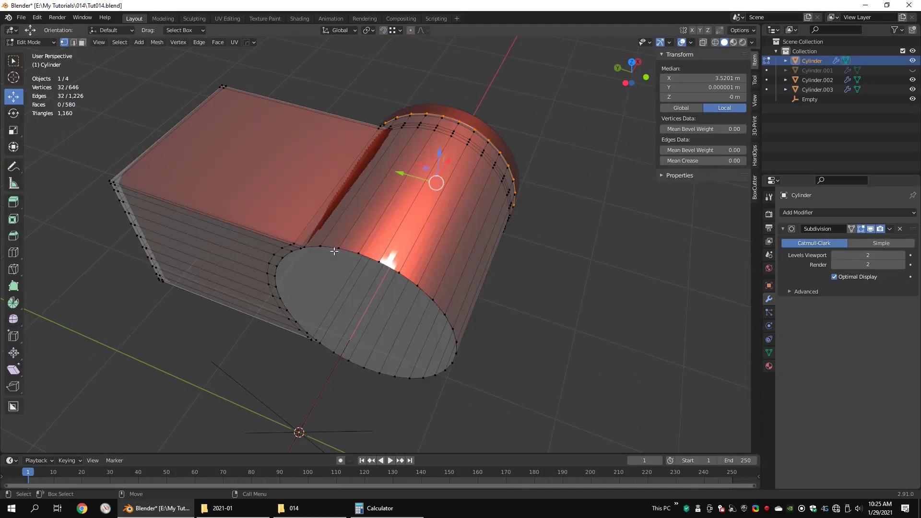
Step: Extrude the edge loop at the large cylinder's open end in place and scale it to about 0.95
left_click(334, 251, "alt")
middle_click_drag(335, 250, 362, 244)
scroll(382, 249, "up", 2)
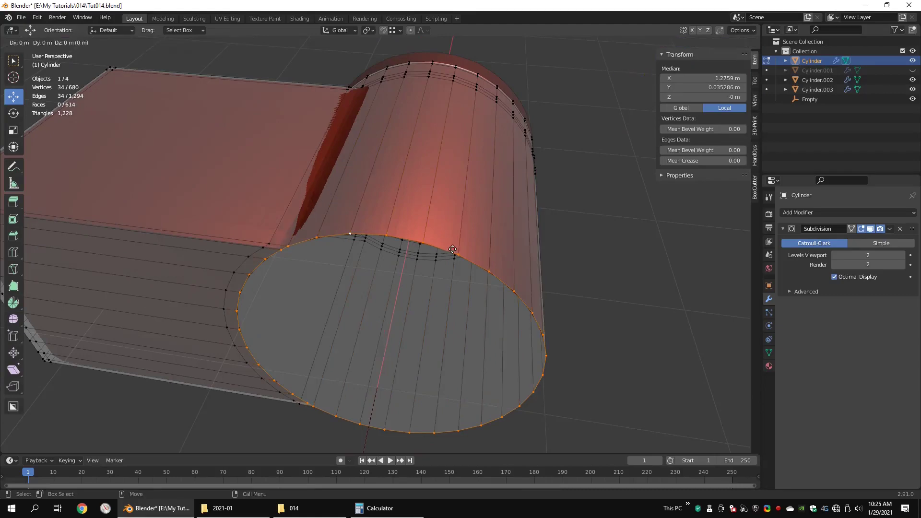
key("Escape")
key("s")
left_click(503, 224)
Step: Add a loop cut around the cylinder and block, slid toward the open end as a support loop
middle_click_drag(329, 214, 318, 231)
key("ctrl+r")
left_click(320, 231)
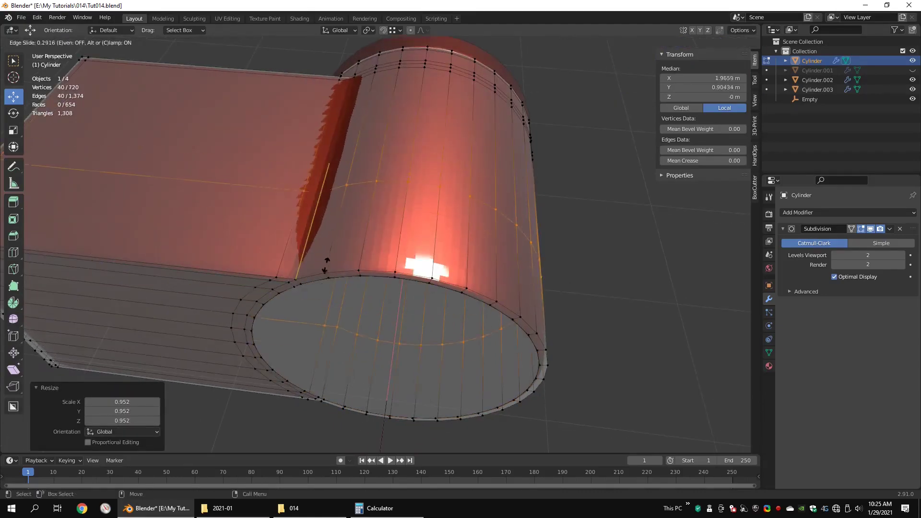
left_click(311, 331)
middle_click_drag(311, 331, 267, 217)
scroll(329, 224, "up", 1)
Step: Merge the overlapping rim vertices at the upper joint between the cylinder and block, using At Last
left_click(332, 213)
key("q")
mouse_move(307, 208)
left_click(373, 217)
key("ctrl+z")
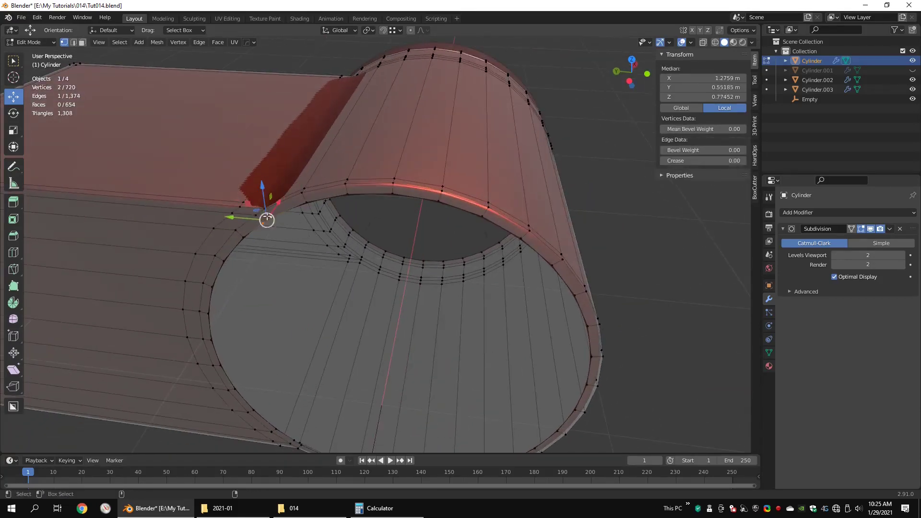
left_click(345, 240)
middle_click_drag(335, 259, 312, 180)
scroll(211, 299, "up", 2)
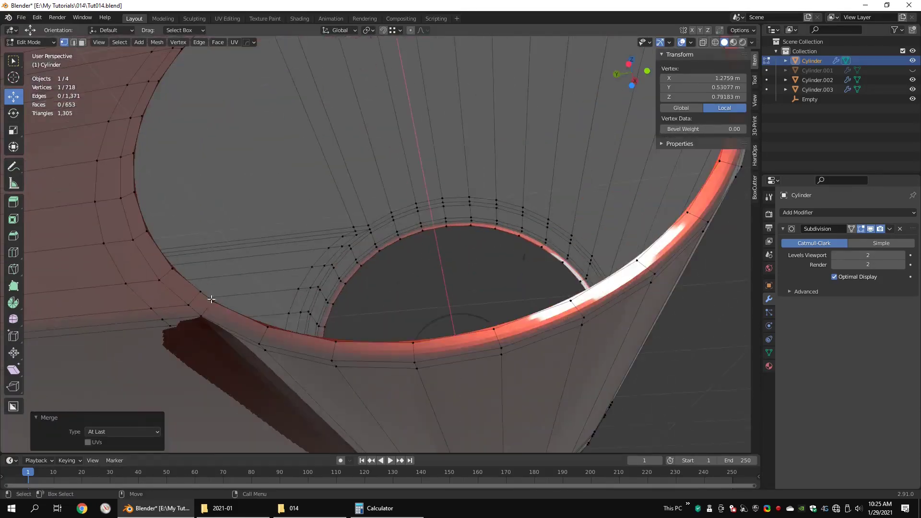
key("ctrl+z")
middle_click_drag(273, 282, 293, 254)
key("ctrl+shift+z")
Step: Merge the matching vertices at the lower joint and delete the extra edge loop on the block beside the cylinder's rim
left_click(317, 369)
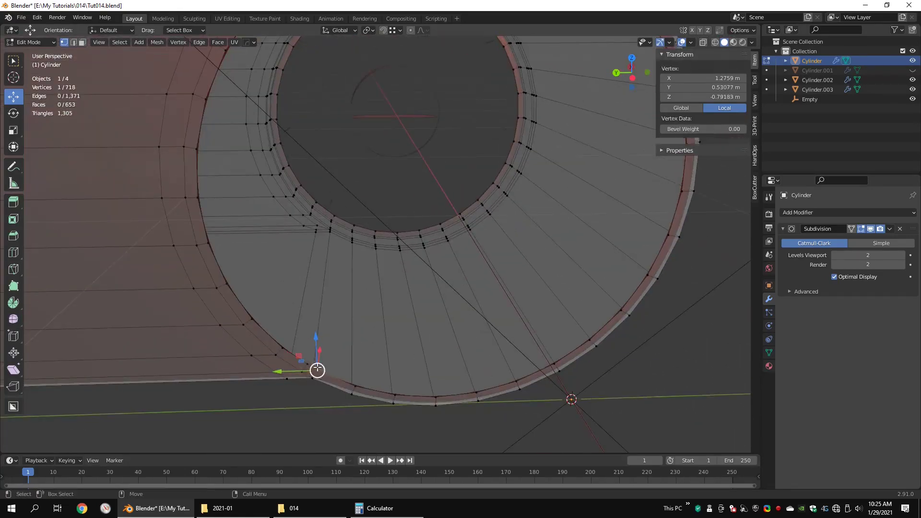
key("q")
left_click(391, 366)
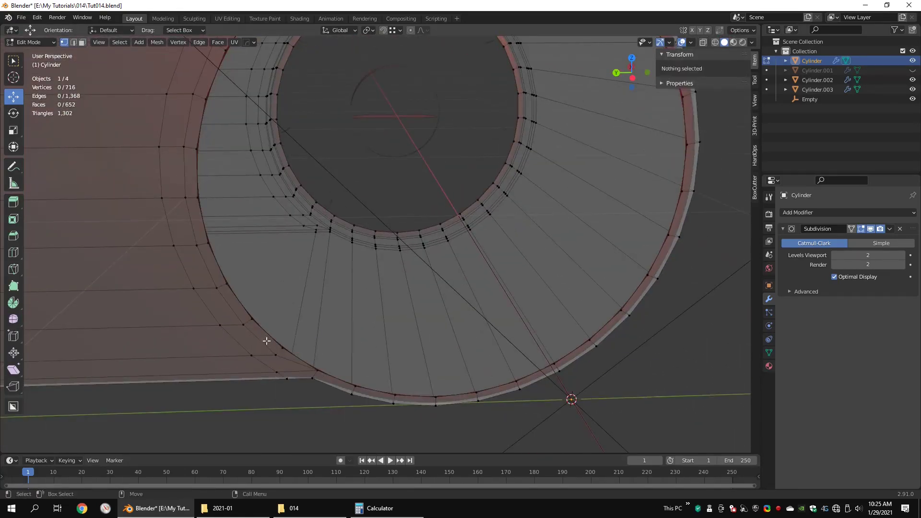
key("x")
left_click(393, 313)
key("3")
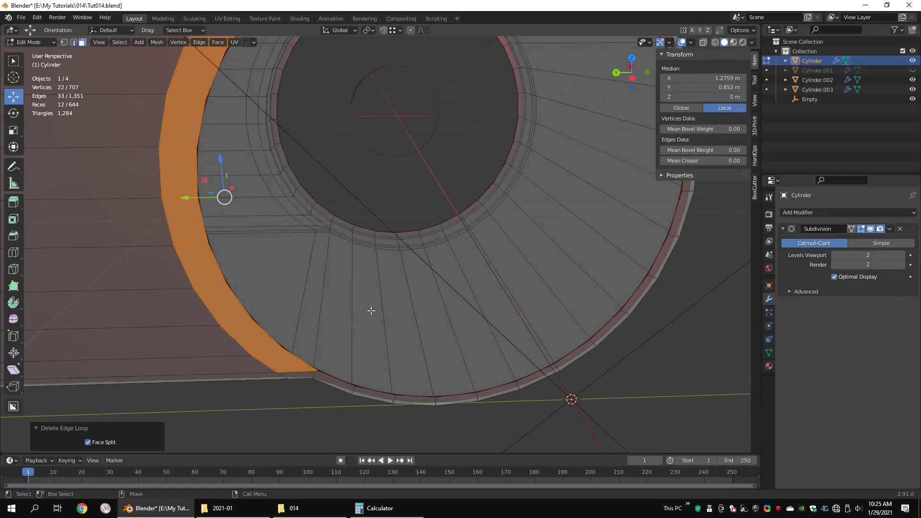
Step: Try converting the triangles at the upper and lower rim joints with Tris to Quads
right_click(344, 373)
left_click(337, 410)
left_click(386, 312)
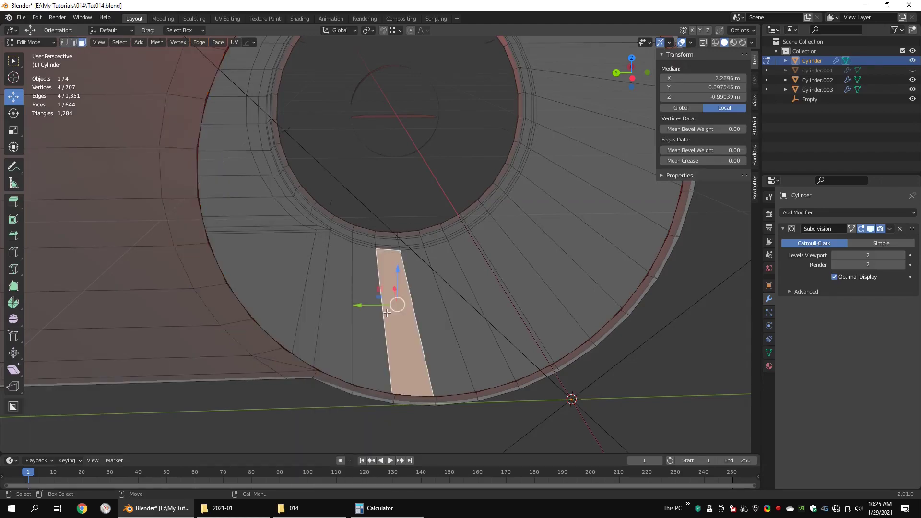
left_click(283, 364, "shift")
middle_click_drag(283, 364, 325, 288)
right_click(372, 164)
left_click(373, 165)
scroll(373, 164, "down", 4)
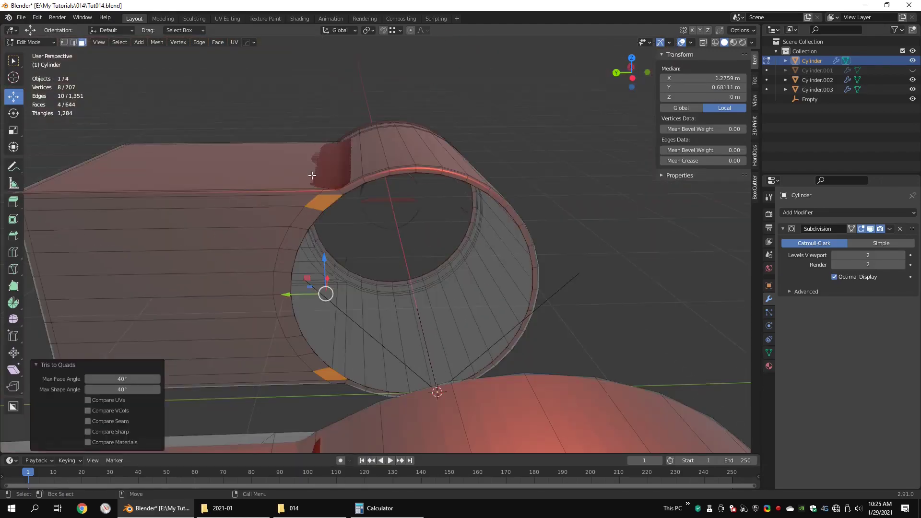
Step: Merge the triangle pair at the upper rim joint into one face, and do the same at the lower joint
left_click(312, 177)
left_click(324, 203)
right_click(388, 206)
left_click(388, 206)
left_click(329, 370, "shift")
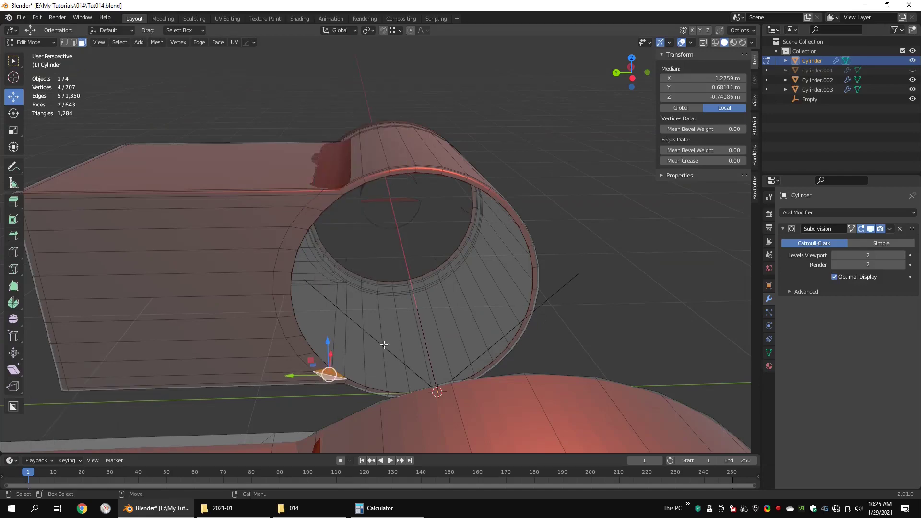
key("alt+z")
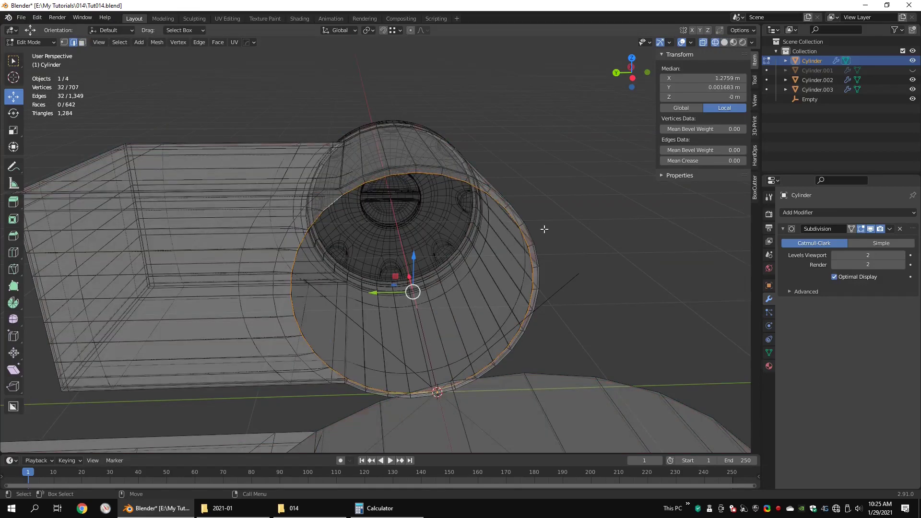
Step: Extrude the open end's inner edge loop in place and scale it to about 0.68 to form an end ring
key("alt+z")
key("e")
key("Escape")
key("s")
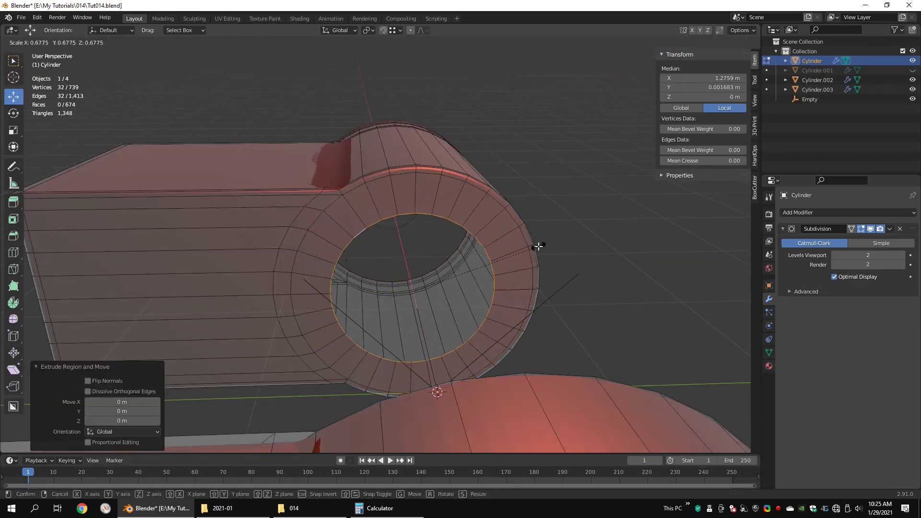
left_click(539, 246)
Step: Extrude the end ring's inner loop into the cylinder along X and add a loop cut with factor 0.703
middle_click_drag(538, 247, 463, 247)
scroll(327, 247, "up", 3)
middle_click_drag(322, 248, 322, 248, "shift")
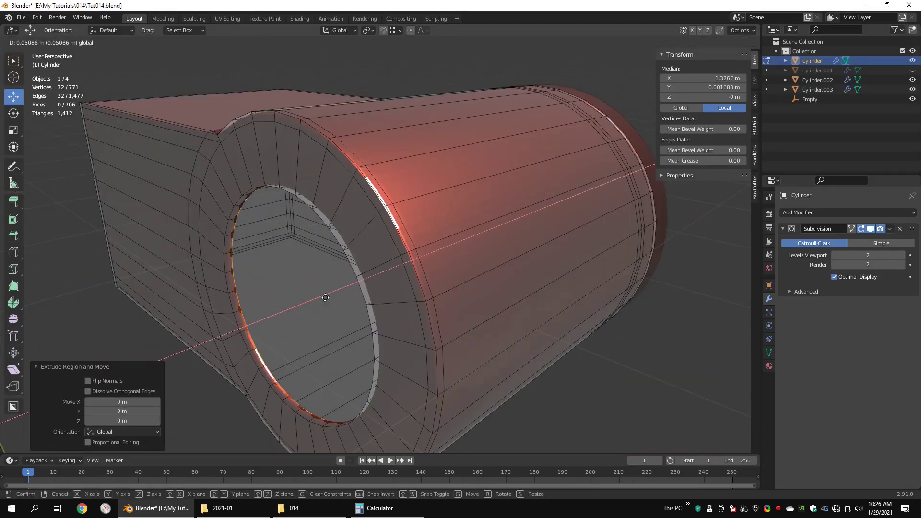
left_click(274, 177)
key("3")
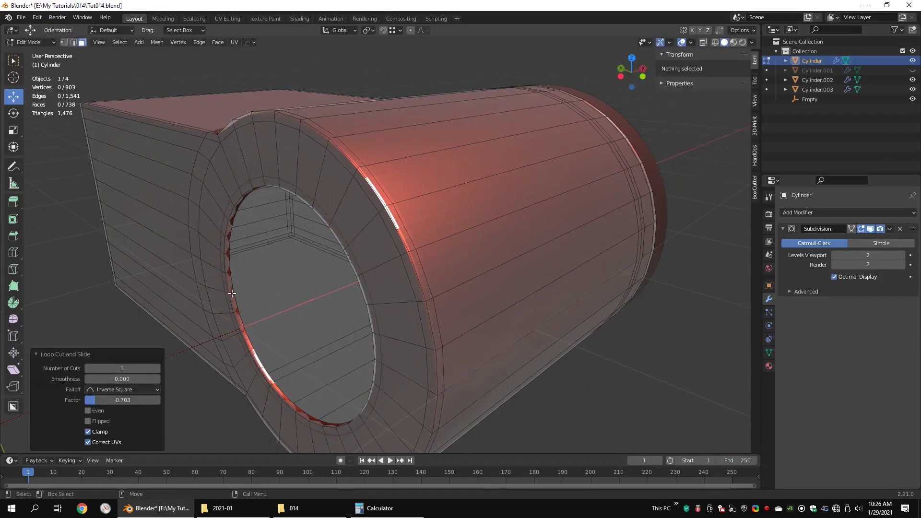
Step: Duplicate the narrow inner face ring at the cylinder's open end and separate the copy into its own object
left_click(235, 303, "alt")
middle_click_drag(354, 238, 333, 241)
key("shift+d")
right_click(333, 242)
right_click(351, 247)
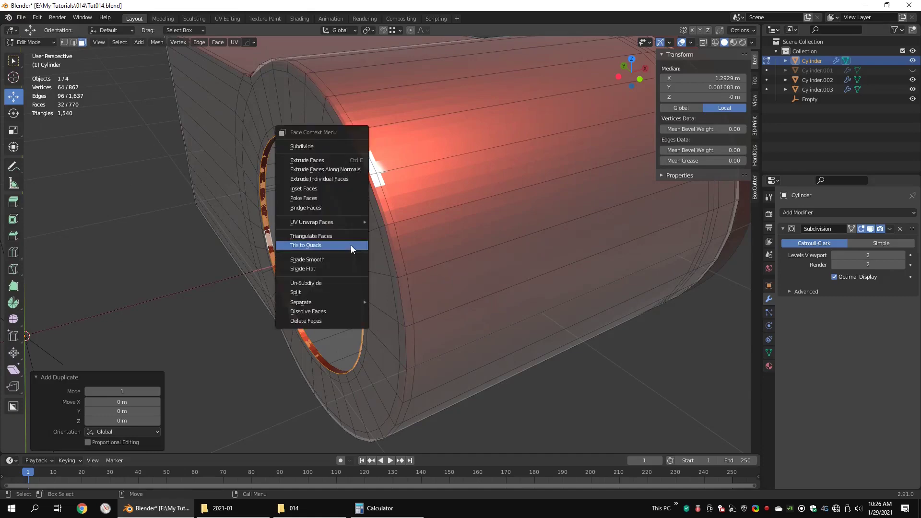
left_click(394, 302)
Step: Edit the separated ring object and flip the normals of all its faces
key("Tab")
key("shift+z")
left_click(359, 350)
key("Tab")
key("1")
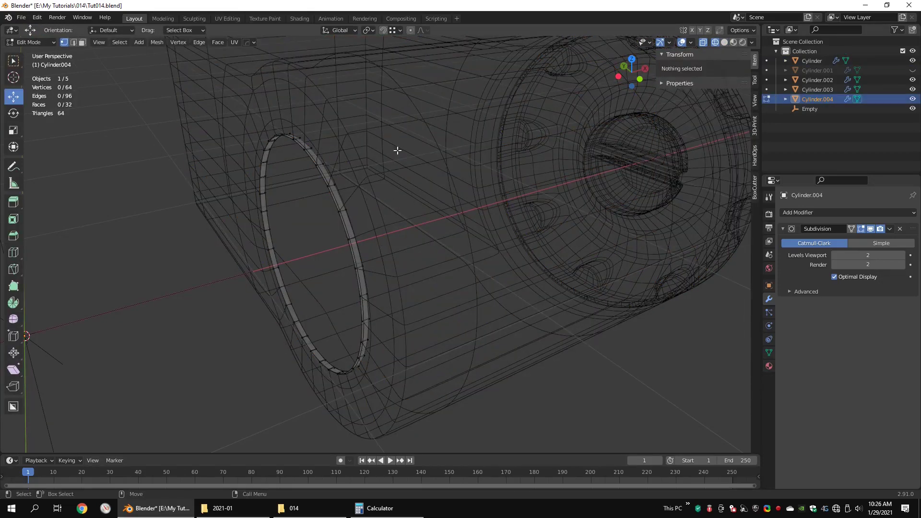
key("a")
scroll(389, 270, "down", 2)
key("shift+z")
right_click(364, 262)
mouse_move(359, 284)
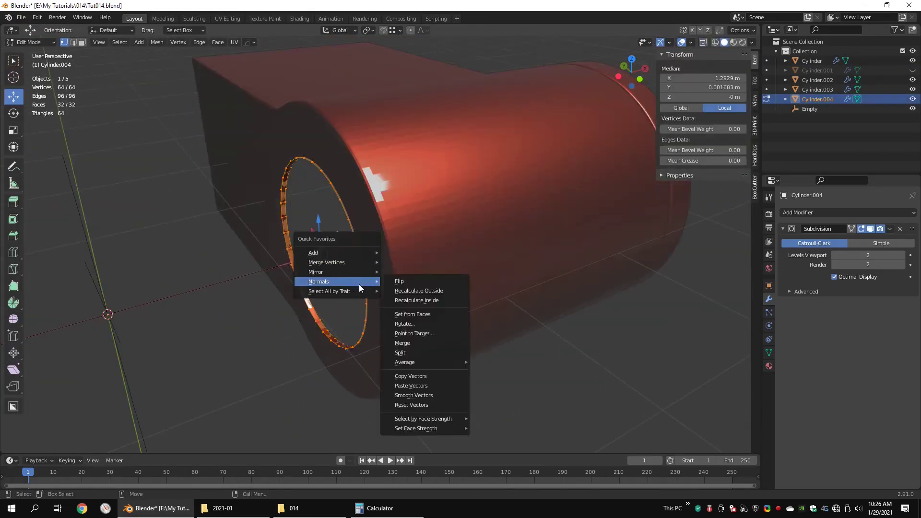
left_click(398, 281)
Step: Pull the ring's edge loop about -0.75 m along X to form a shaft and join it with the main body
left_click_drag(352, 246, 229, 281)
scroll(321, 262, "down", 4)
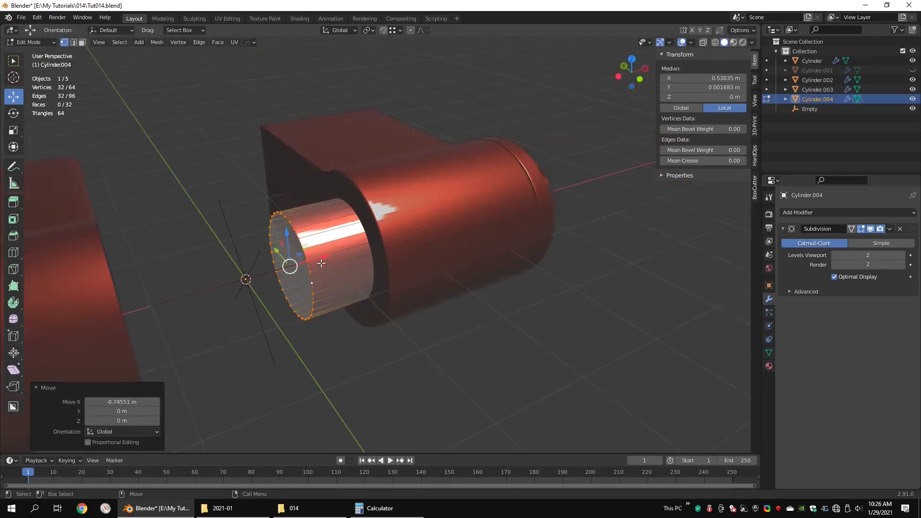
middle_click_drag(431, 236, 381, 236)
key("Tab")
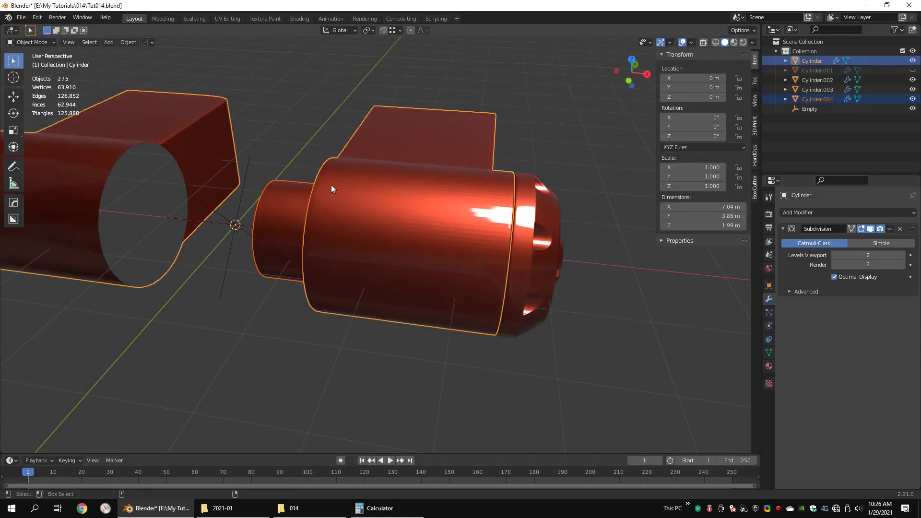
key("ctrl+j")
Step: Delete all vertices of the joined body's half on the negative X side
key("Tab")
middle_click_drag(331, 185, 374, 192)
left_click(277, 243)
scroll(368, 235, "down", 3)
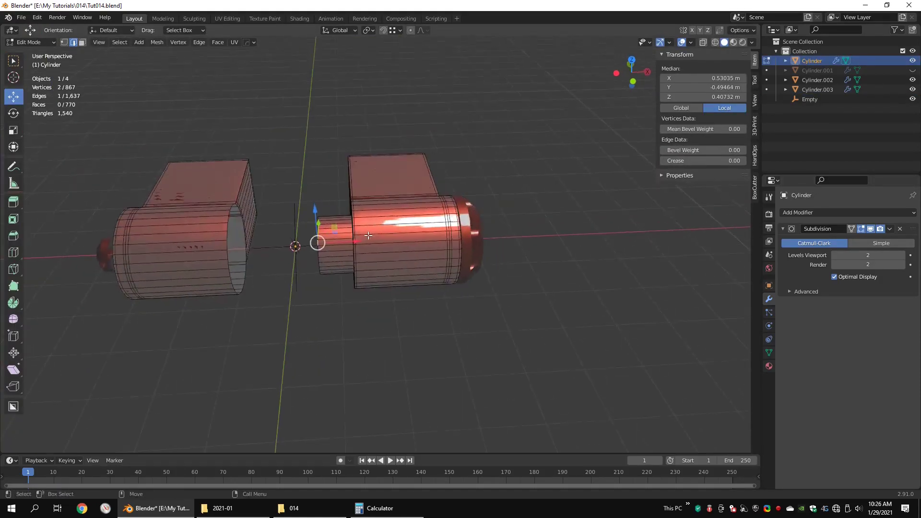
key("shift+z")
key("1")
left_click_drag(282, 115, 66, 450)
key("x")
left_click(428, 63)
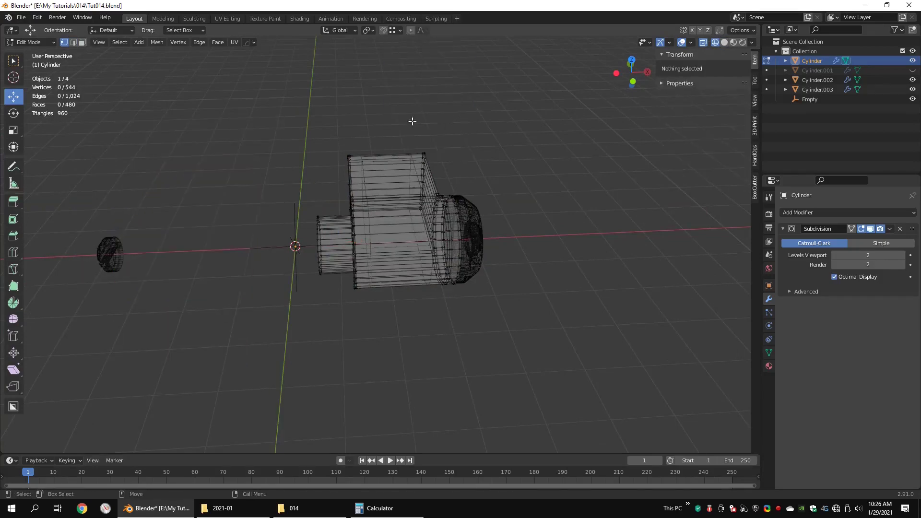
Step: Add a Mirror modifier on the X axis to the body and enable Clipping
left_click(893, 211)
left_click(727, 314)
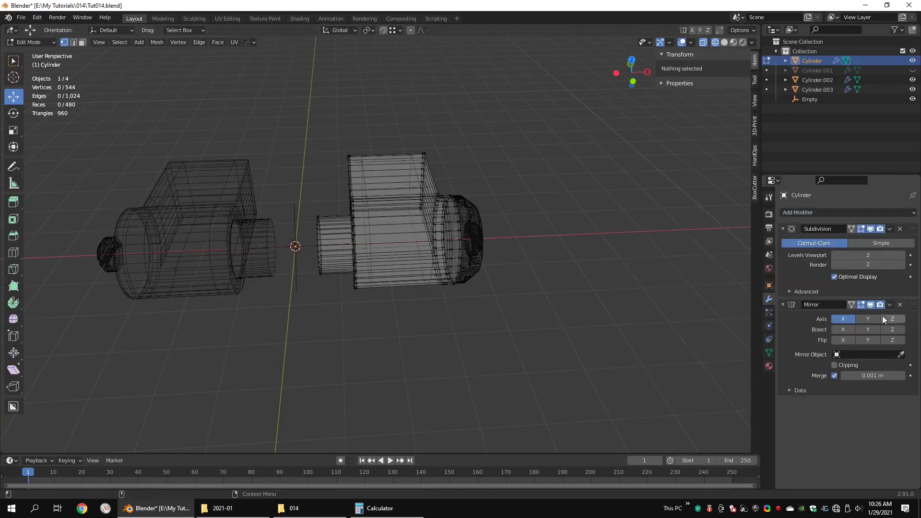
middle_click_drag(571, 269, 535, 269)
left_click(843, 366)
Step: Move the shaft's open end loop along X to the mirror plane so both halves meet
scroll(337, 226, "up", 3)
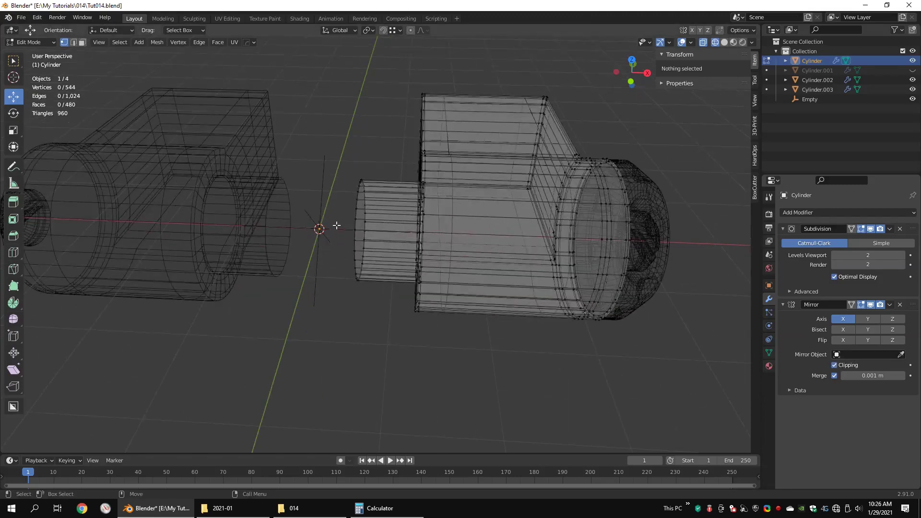
left_click(356, 226, "alt")
left_click_drag(394, 231, 335, 229)
key("shift+z")
middle_click_drag(354, 219, 392, 213)
key("Tab")
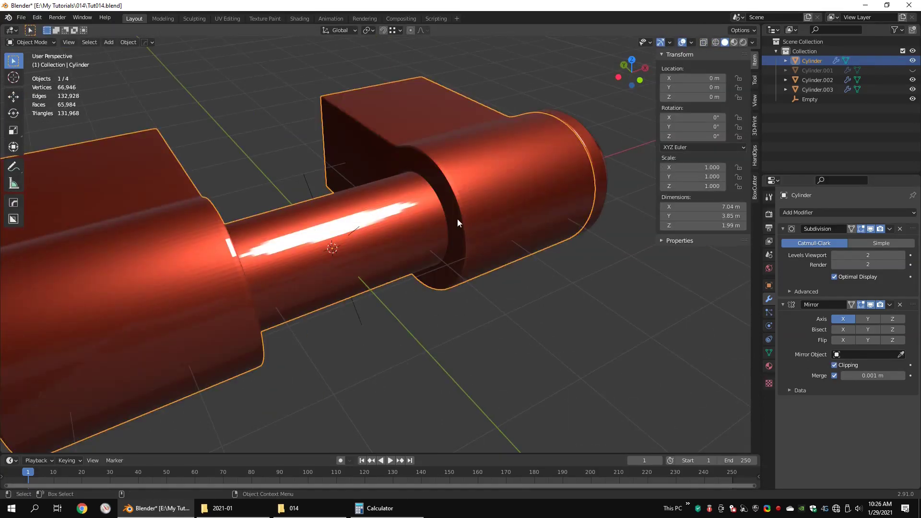
Step: Add a supporting loop cut near the large cylinder's inner end and shade the object smooth
scroll(455, 219, "up", 2)
key("Tab")
middle_click_drag(452, 216, 451, 252)
key("Tab")
key("Tab")
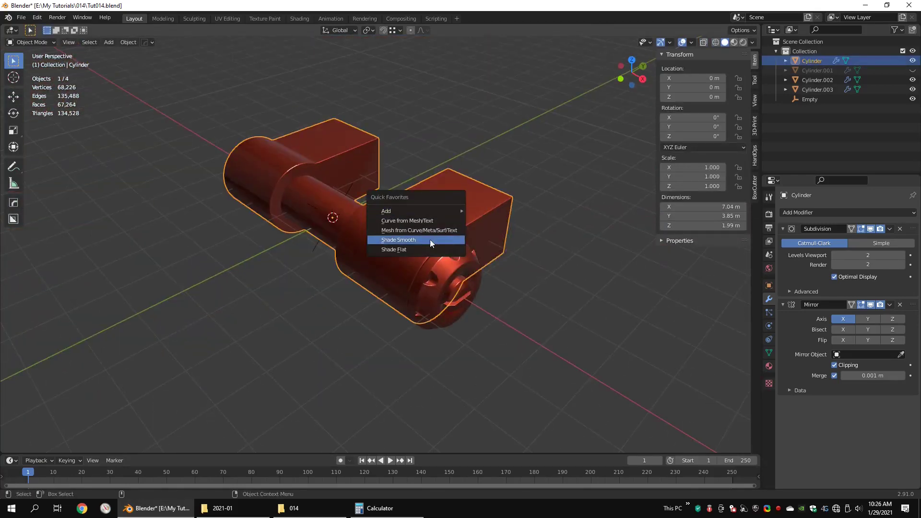
left_click(429, 240)
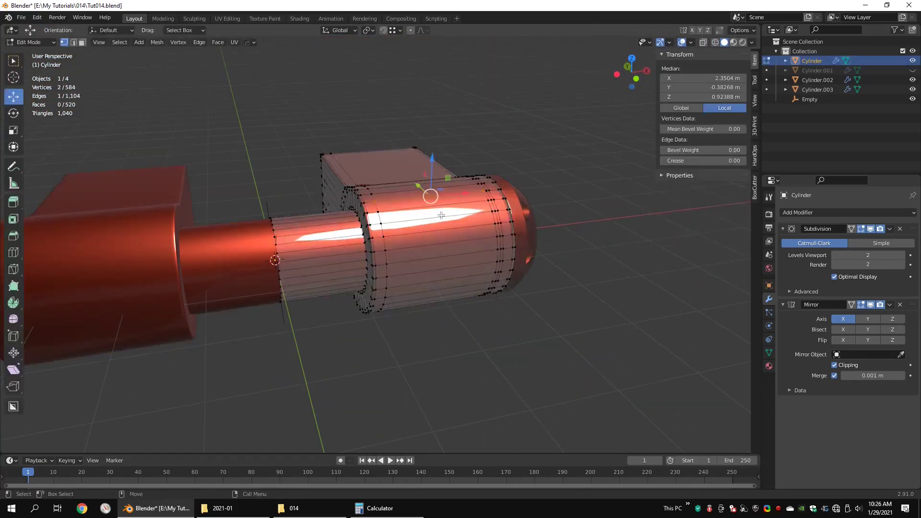
Step: Separate the linked geometry of the large cylinder and its block from the central shaft into its own object
key("3")
scroll(386, 322, "up", 3)
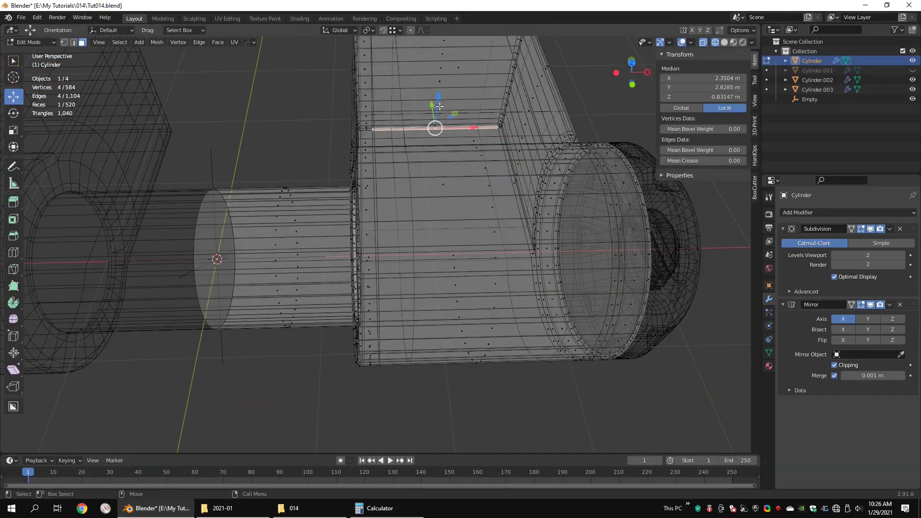
scroll(440, 106, "down", 3)
key("1")
key("ctrl+l")
right_click(493, 146)
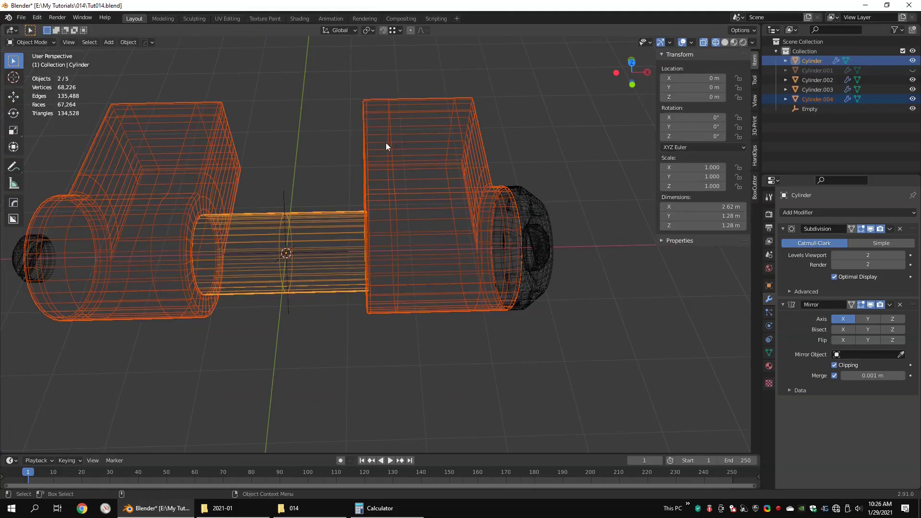
Step: Duplicate the body's inner end section, move it -0.52078 m along X, mirror it with X scale -1, and flip its normals
key("alt+a")
left_click(367, 224, "alt")
key("shift+d")
left_click_drag(406, 226, 375, 225)
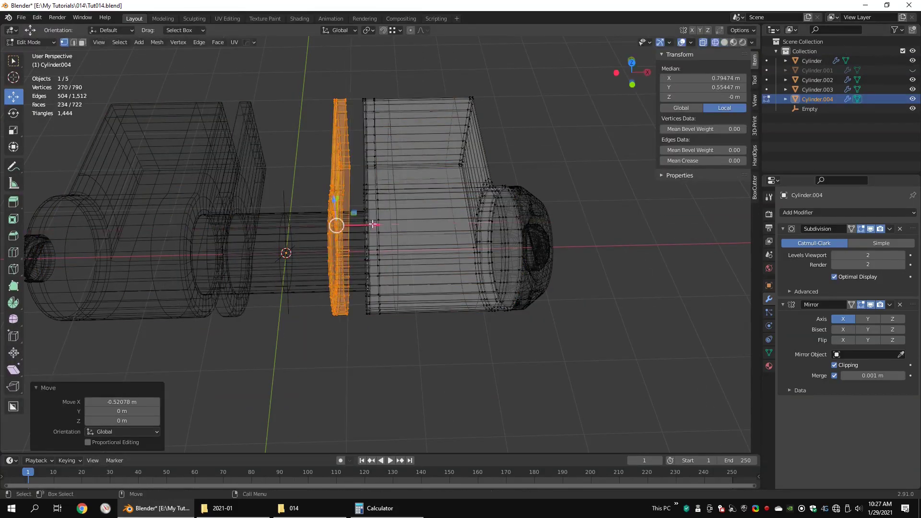
key("shift+z")
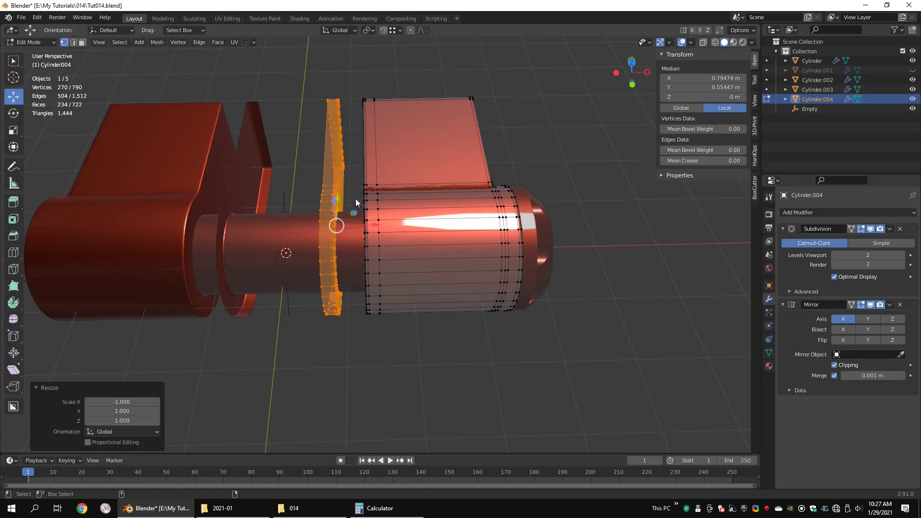
right_click(355, 203)
mouse_move(329, 228)
left_click(400, 224)
Step: Extrude the copied end section's open boundary loop along X to the mirror plane
middle_click_drag(326, 181, 340, 191, "shift")
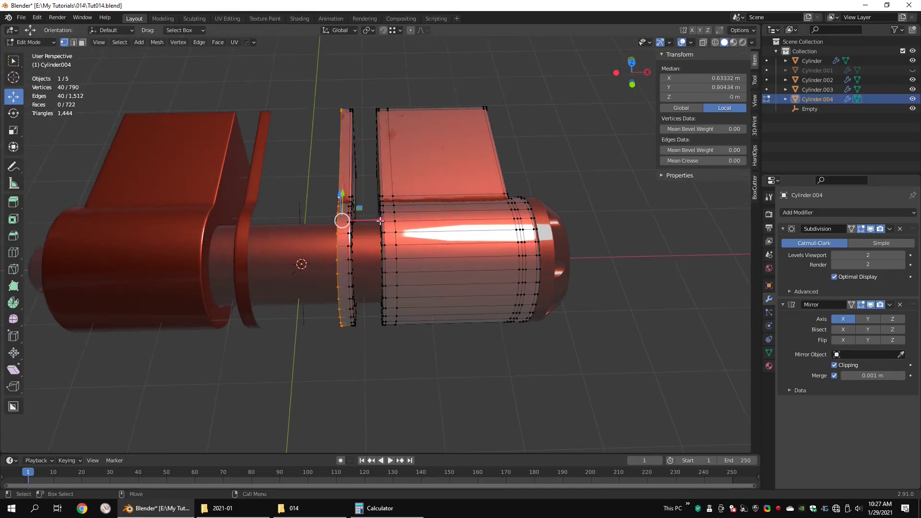
key("e")
key("x")
left_click(313, 220)
middle_click_drag(313, 221, 286, 219)
key("shift+z")
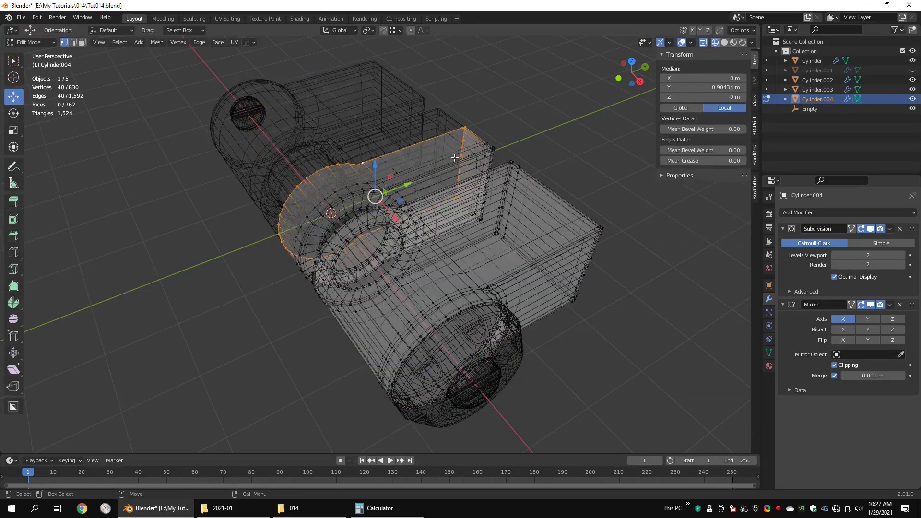
Step: Separate the linked middle knuckle geometry into its own object
key("ctrl+l")
right_click(486, 158)
mouse_move(473, 219)
left_click(526, 219)
key("Tab")
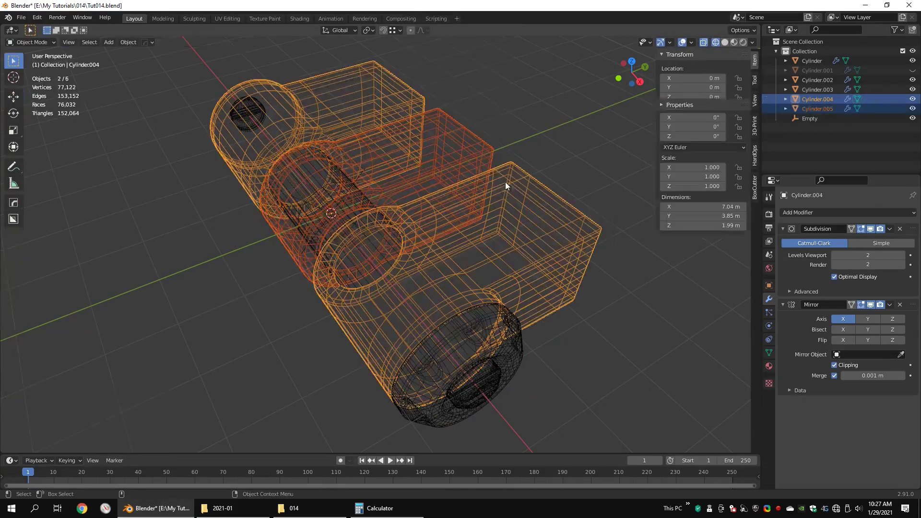
Step: Rotate the whole middle knuckle 180 degrees around the 3D Cursor in the right view so its arm points the opposite way
left_click(478, 148)
key("shift+z")
key("Tab")
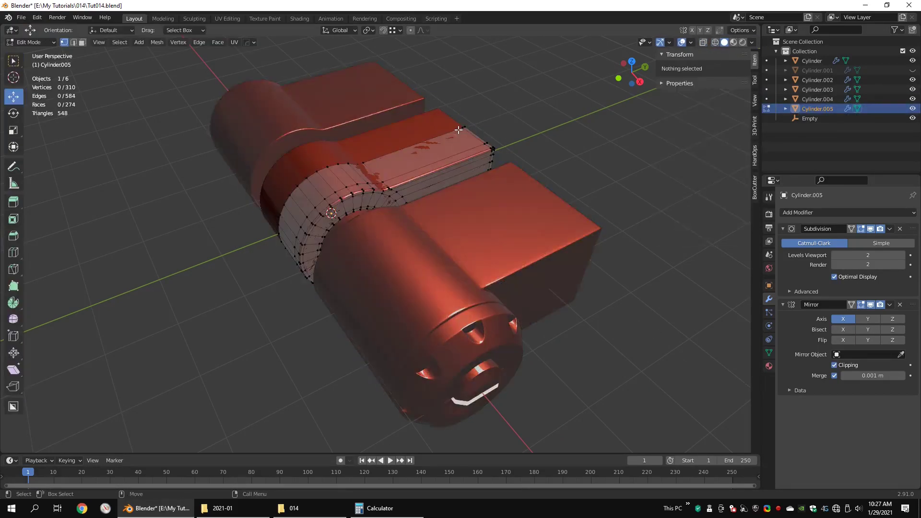
key("shift+z")
left_click_drag(572, 77, 127, 411)
key("shift+z")
key("ctrl+alt+q")
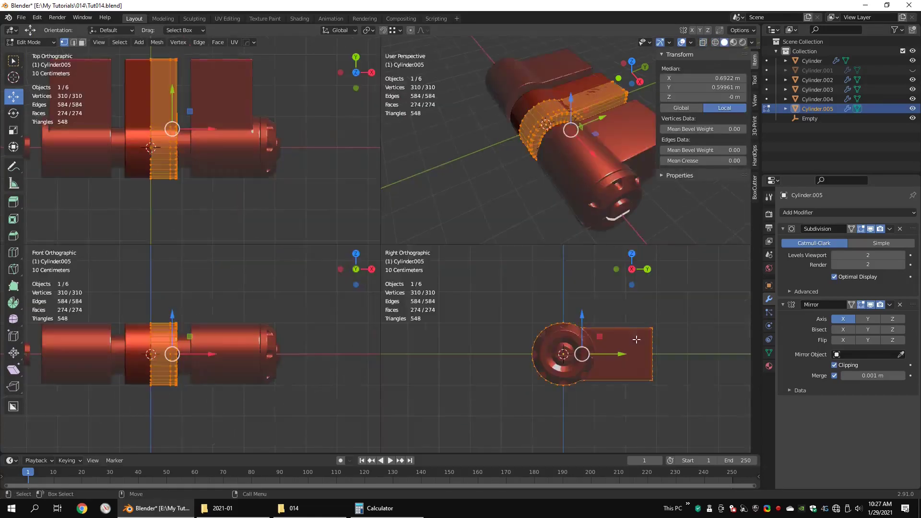
key("ctrl+alt+q")
key("shift+z")
scroll(485, 266, "up", 1)
left_click(349, 32)
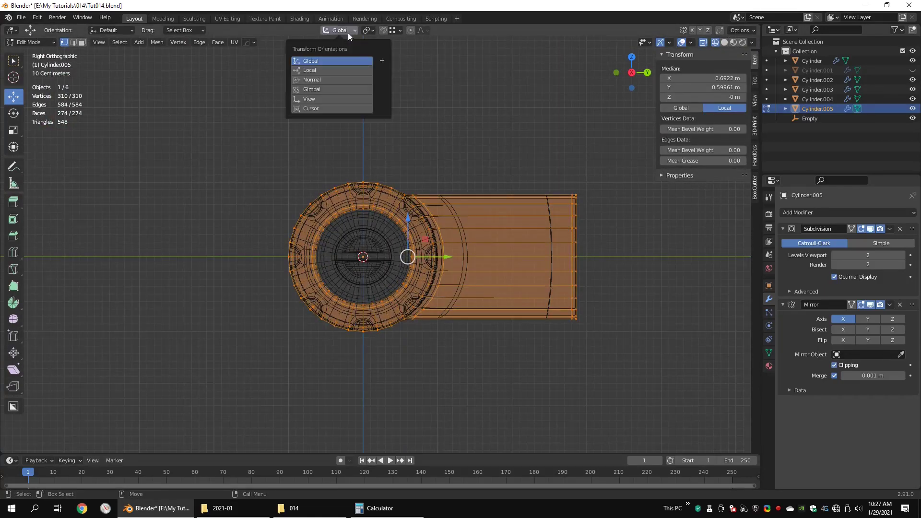
left_click(369, 31)
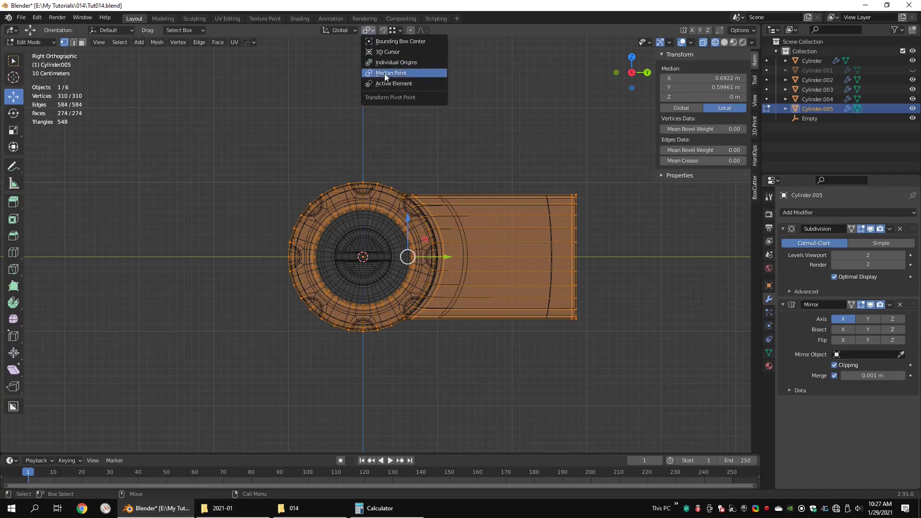
left_click(381, 51)
type("r")
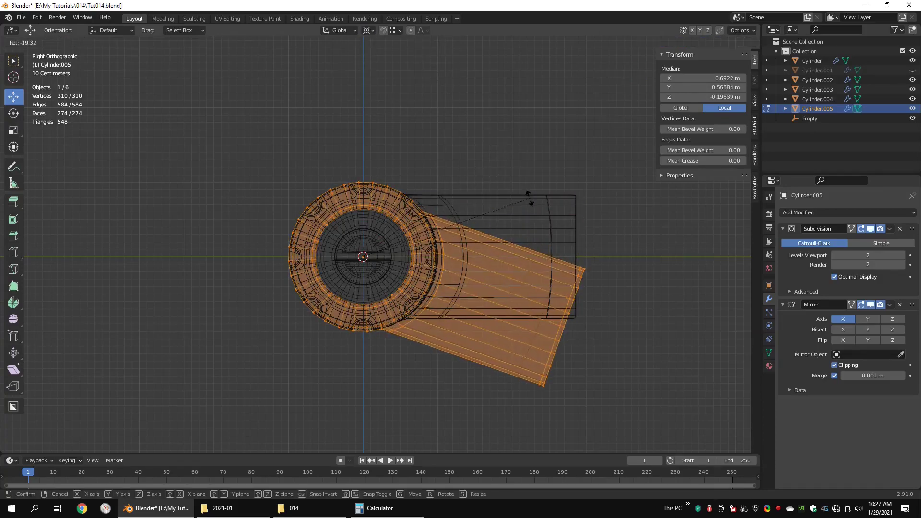
type("180")
key("Return")
Step: Add a loop cut across the middle arm with factor 0, set the pivot to Median Point, and flatten the loop with scale 0
key("shift+z")
mouse_move(340, 204)
middle_mouse_down()
mouse_move(401, 262)
mouse_move(407, 254)
middle_mouse_up()
key("ctrl+r")
left_click(385, 258)
right_click(384, 257)
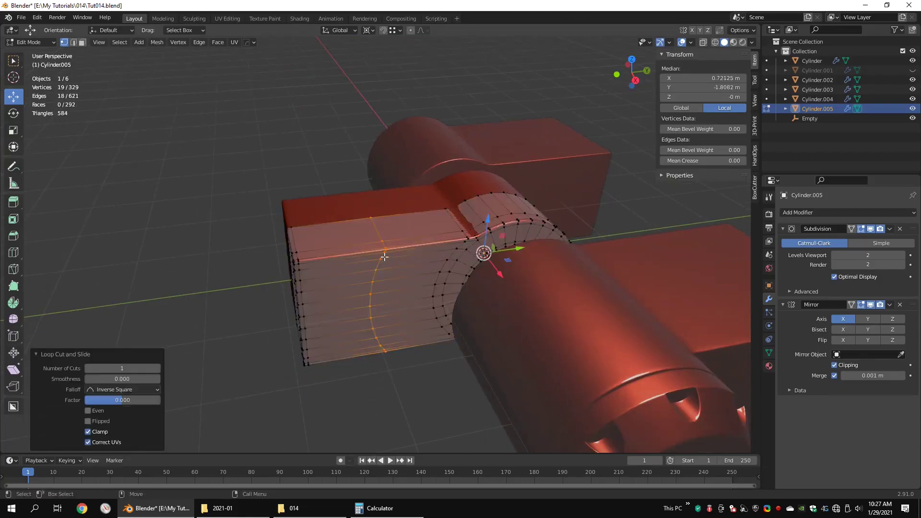
right_click(384, 257)
key("shift+z")
left_click(368, 30)
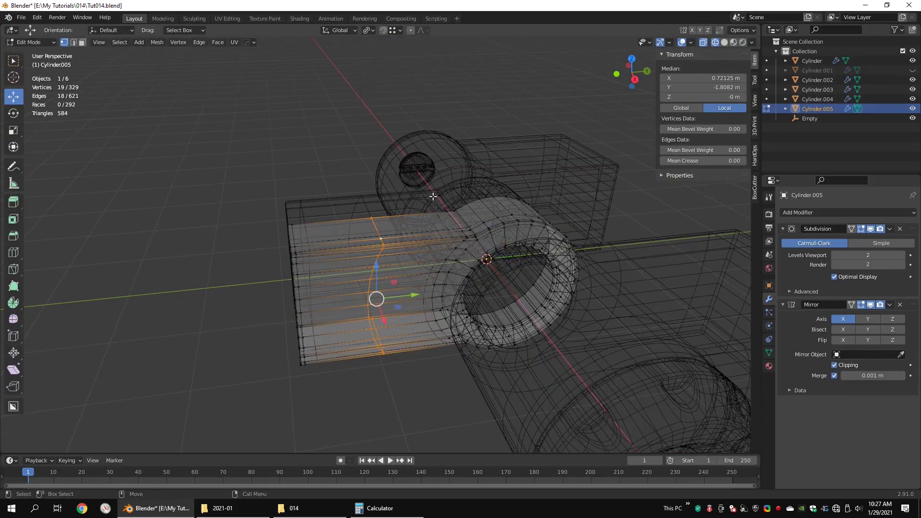
type("0")
key("Return")
key("shift+z")
Step: Extrude the side faces of the middle arm's outer half about 2 m along X to form a wide wing
middle_click_drag(404, 247, 407, 233)
scroll(412, 236, "up", 3)
key("3")
left_click(404, 213)
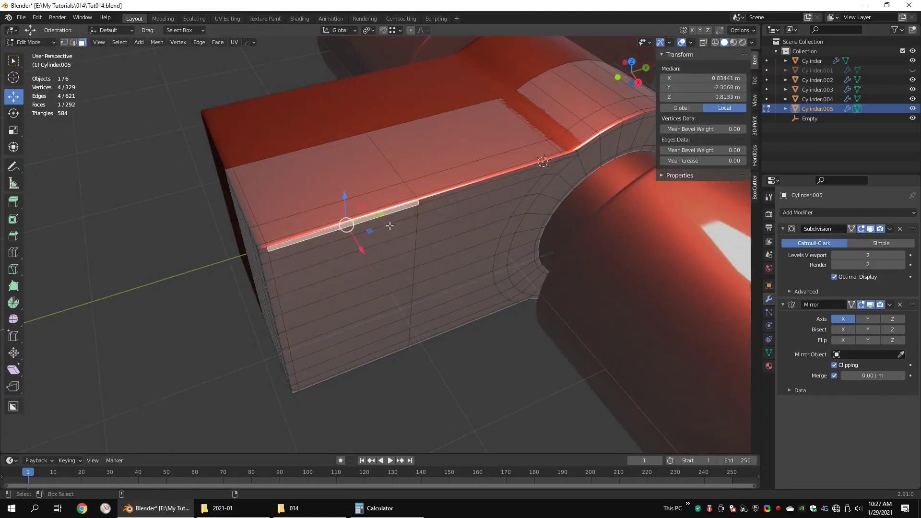
key("KP_7")
key("alt+z")
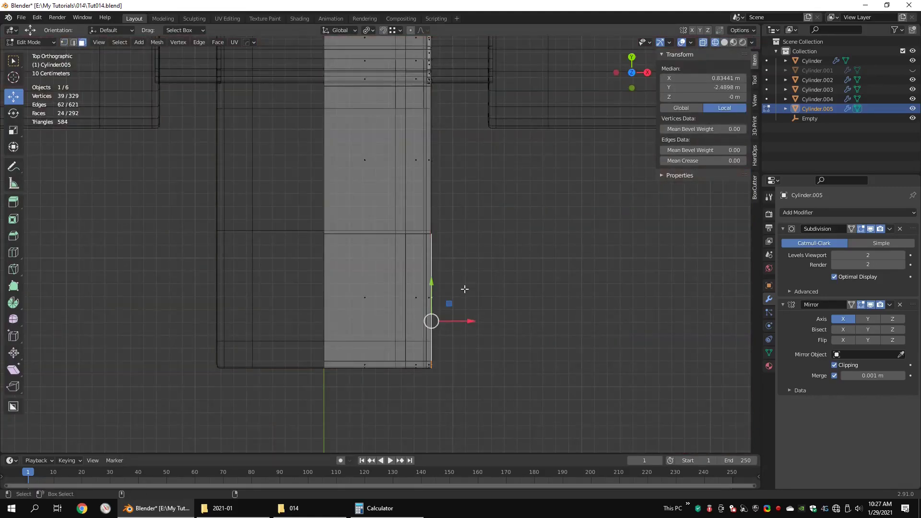
key("e")
right_click(465, 289)
left_click_drag(468, 321, 728, 324)
Step: Move the wing tip's inner edge loop away from the barrel along Y, and shift the shoulder loop slightly toward the barrel
middle_click_drag(662, 317, 494, 255)
key("shift+z")
key("1")
left_click(398, 301, "alt")
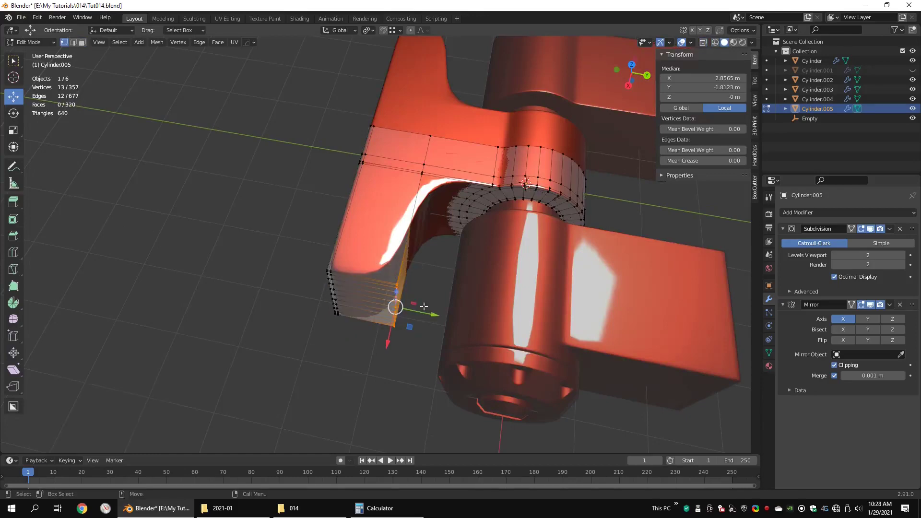
left_click_drag(431, 314, 410, 310)
key("shift+z")
left_click(423, 169, "alt")
left_click_drag(459, 207, 471, 209)
Step: Move the vertices of the wing's far end outward along Y to lengthen the hinge leaf
middle_click_drag(382, 123, 398, 118)
left_click_drag(312, 120, 376, 345)
key("shift+z")
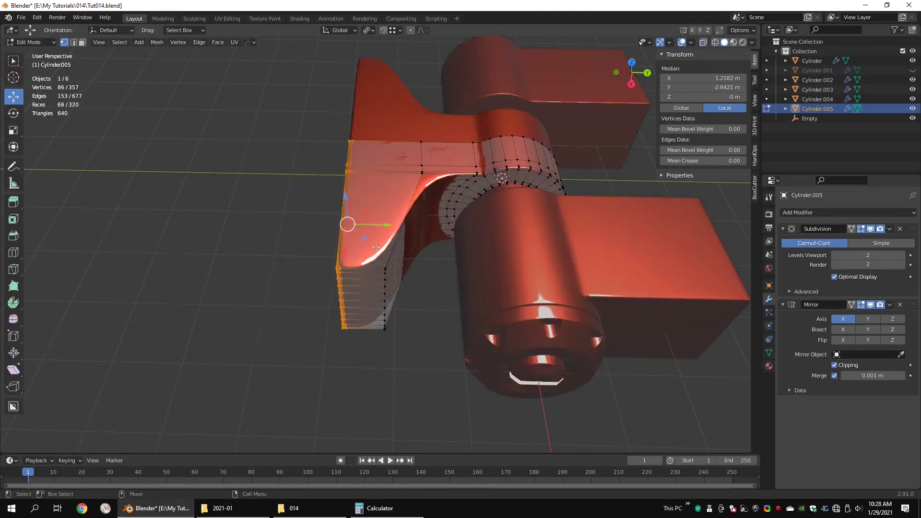
left_click_drag(386, 225, 288, 222)
Step: Add a lengthwise loop cut through the wing, slide it to the inner edge, and offset it about -0.06 m along Y
scroll(288, 225, "up", 2)
middle_click_drag(288, 225, 281, 227)
key("ctrl+r")
left_click(261, 243)
left_click(381, 239)
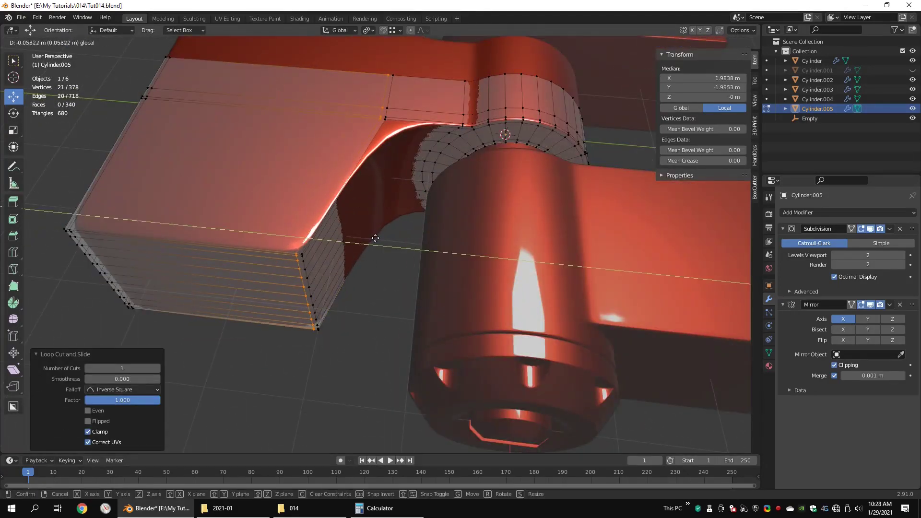
left_click(375, 238)
middle_click_drag(375, 230, 381, 240)
key("ctrl+r")
left_click(415, 99)
right_click(397, 90)
key("ctrl+z")
Step: Add a loop cut on the narrow arm close to the wing's shoulder and another near the wing's outer tip
key("ctrl+r")
left_click(408, 102)
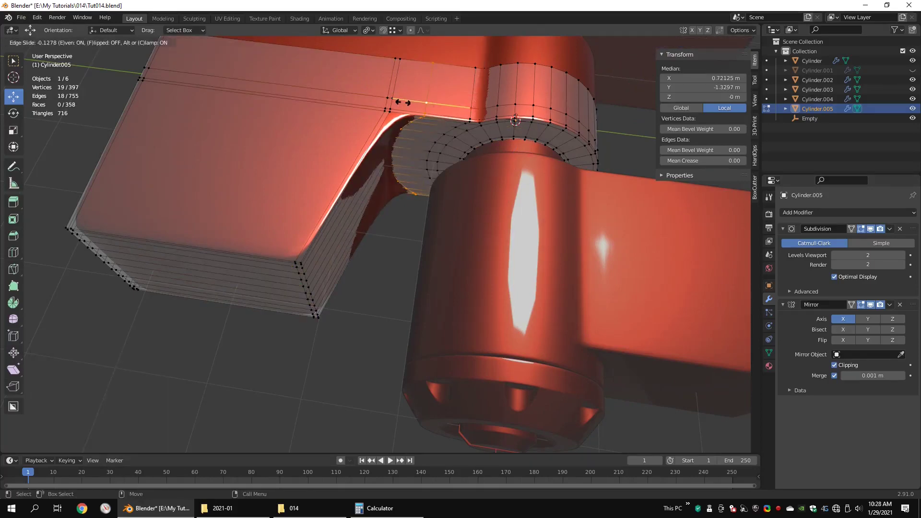
left_click(373, 102)
key("ctrl+r")
left_click(325, 265)
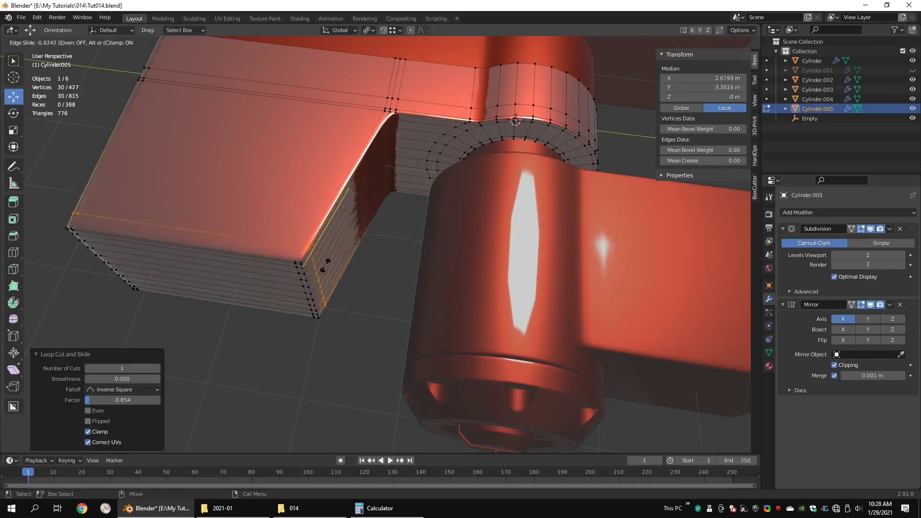
left_click(382, 144)
Step: Add a further supporting loop cut to sharpen the wing's edges and inspect the smoothed hinge leaf
key("alt+a")
middle_click_drag(366, 261, 285, 288)
key("ctrl+r")
left_click(285, 287)
left_click(391, 331)
key("Tab")
middle_click_drag(392, 332, 440, 220)
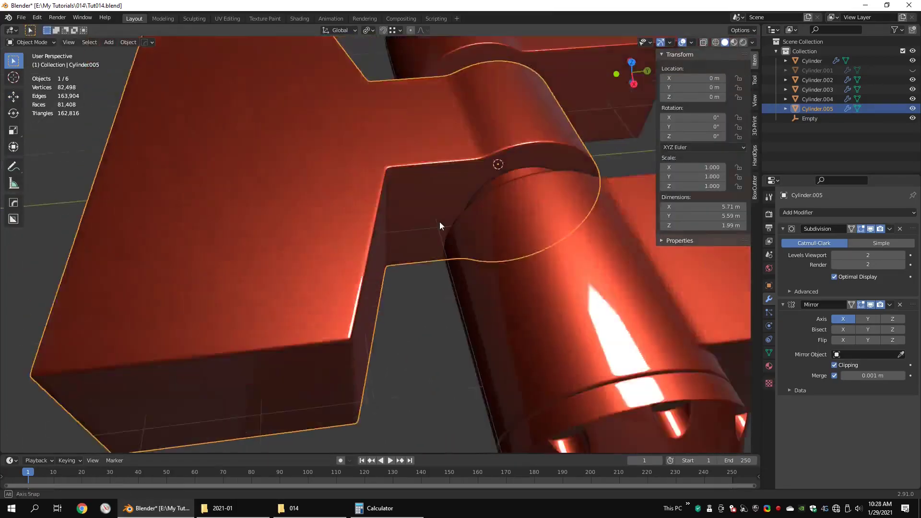
Step: Delete the lower half of the hinge leaf's mesh and enable Z-axis mirroring in its Mirror modifier
key("Tab")
key("KP_3")
key("shift+z")
key("1")
left_click_drag(540, 267, 16, 393)
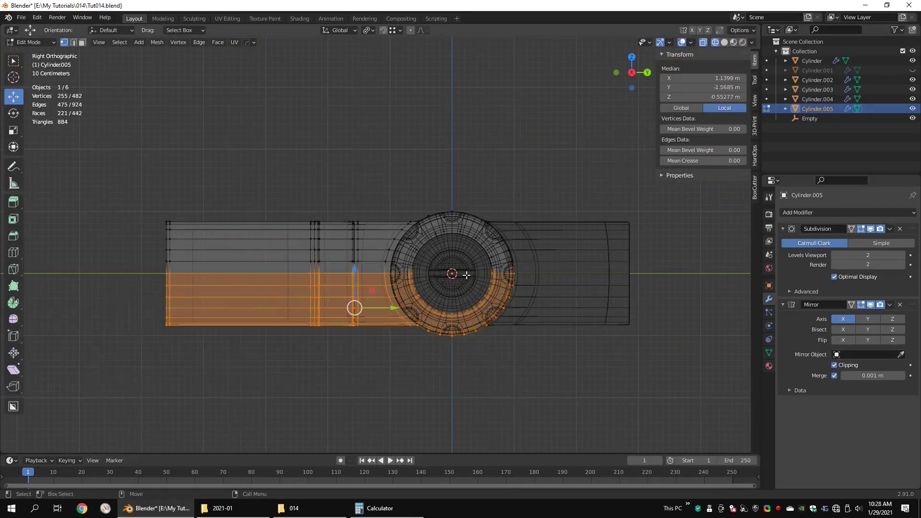
key("x")
left_click(557, 248)
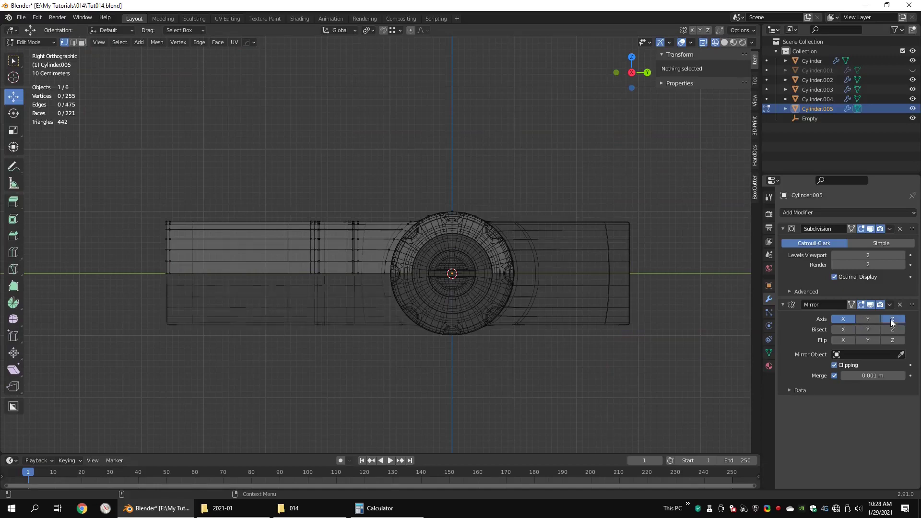
Step: Set the hinge leaf's subdivision level to 0 to expose the plain faces on the narrow arm
mouse_move(542, 249)
middle_mouse_down()
mouse_move(451, 211)
mouse_move(463, 230)
middle_mouse_up()
key("shift+z")
scroll(439, 208, "up", 2)
scroll(484, 211, "up", 2)
key("3")
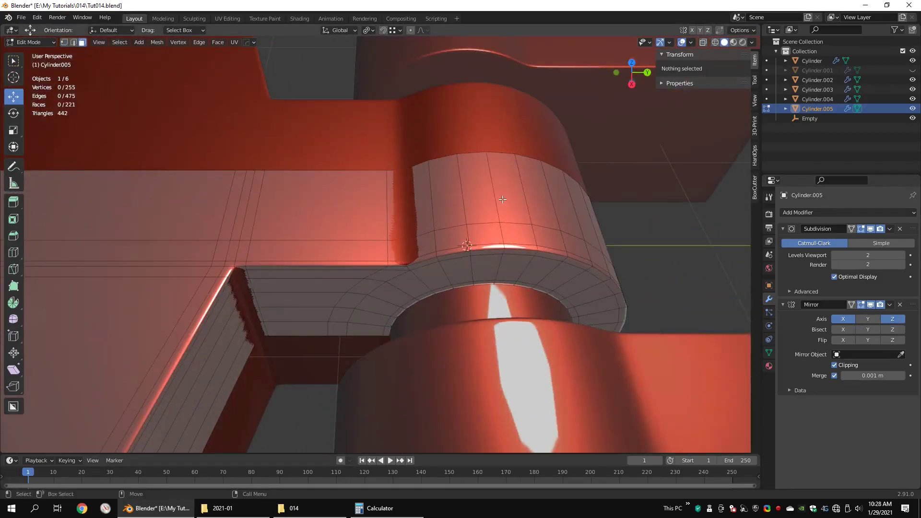
left_click(503, 199)
middle_click_drag(502, 199, 410, 229)
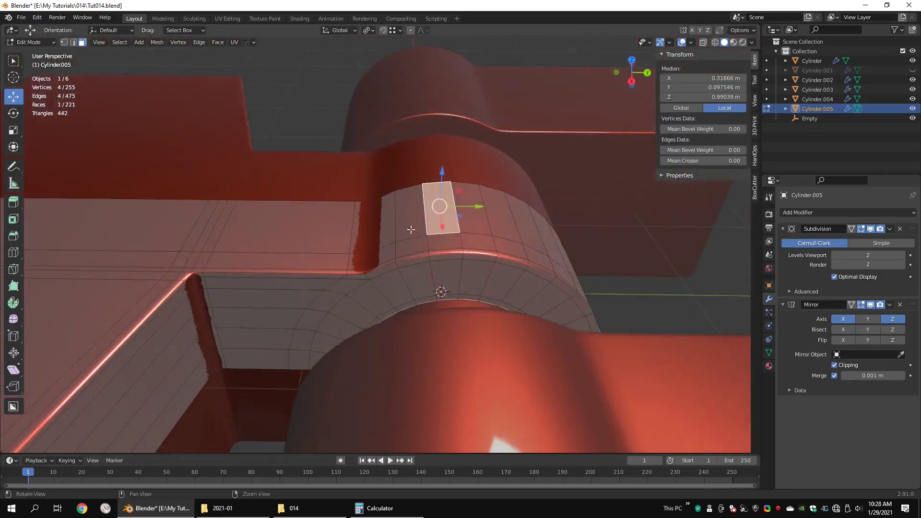
key("Tab")
key("ctrl+0")
right_click(393, 235)
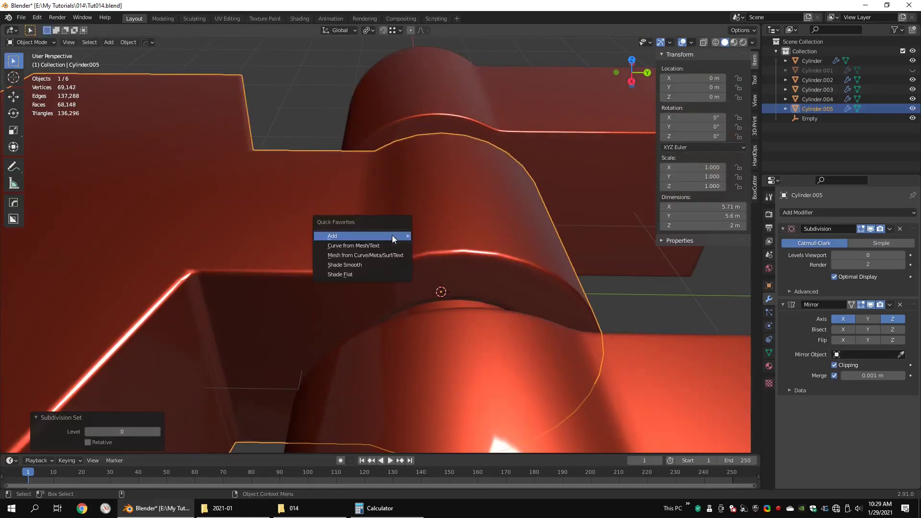
Step: Extrude the row of faces on top of the narrow arm about 0.047 m and raise it about 0.023 m in Z
middle_click_drag(497, 213, 500, 220)
middle_click_drag(424, 206, 453, 202, "shift")
key("Tab")
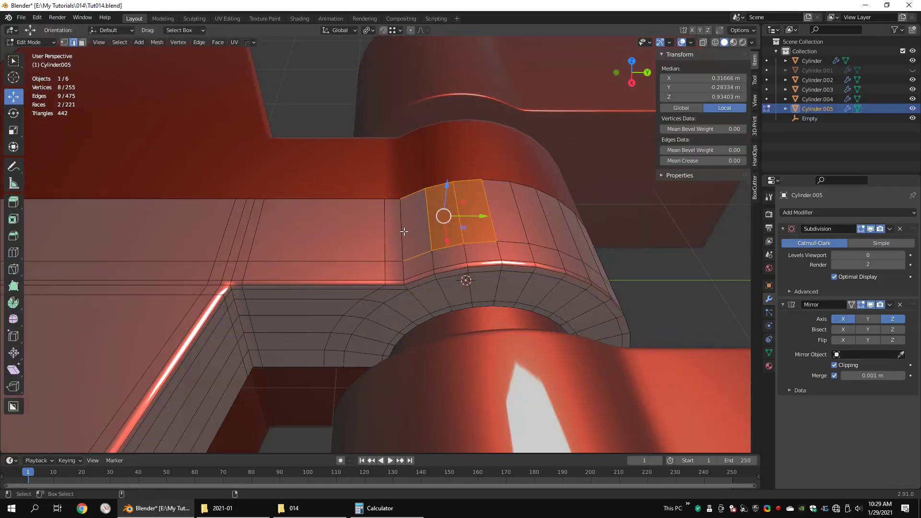
left_click_drag(382, 239, 317, 242, "shift")
middle_click_drag(318, 242, 364, 202)
key("e")
left_click(401, 196)
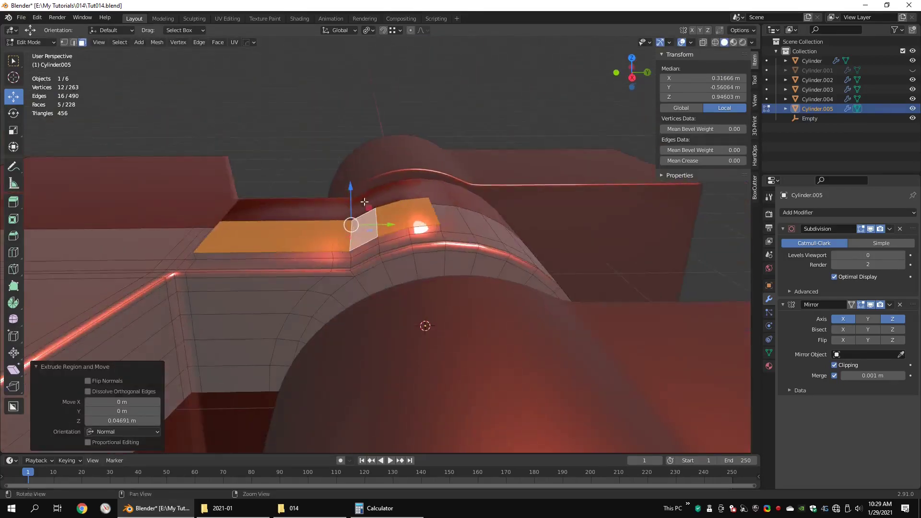
left_click_drag(358, 185, 358, 185)
middle_click_drag(358, 185, 334, 184)
scroll(355, 189, "up", 3)
Step: Merge the raised pad's upper corner vertices at the knuckle end into the ones below using At Last
key("2")
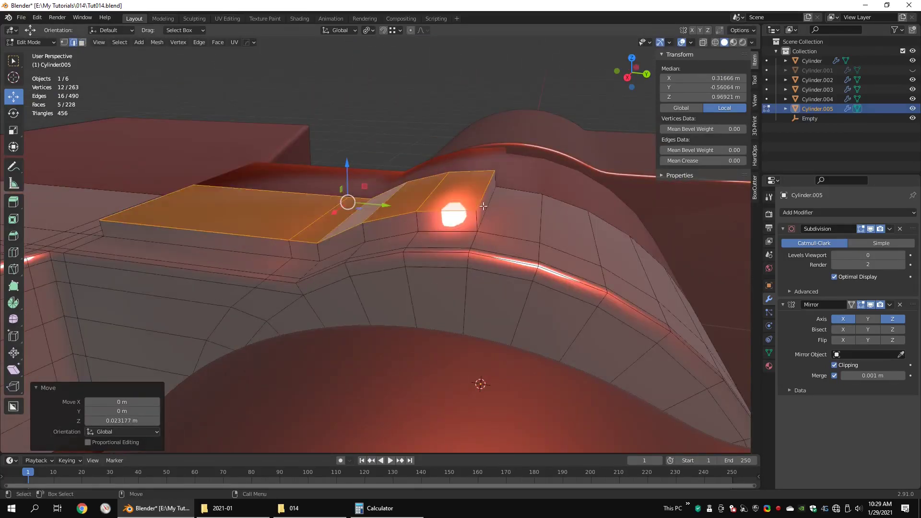
left_click(477, 212)
left_click(477, 229, "shift")
key("q")
mouse_move(482, 208)
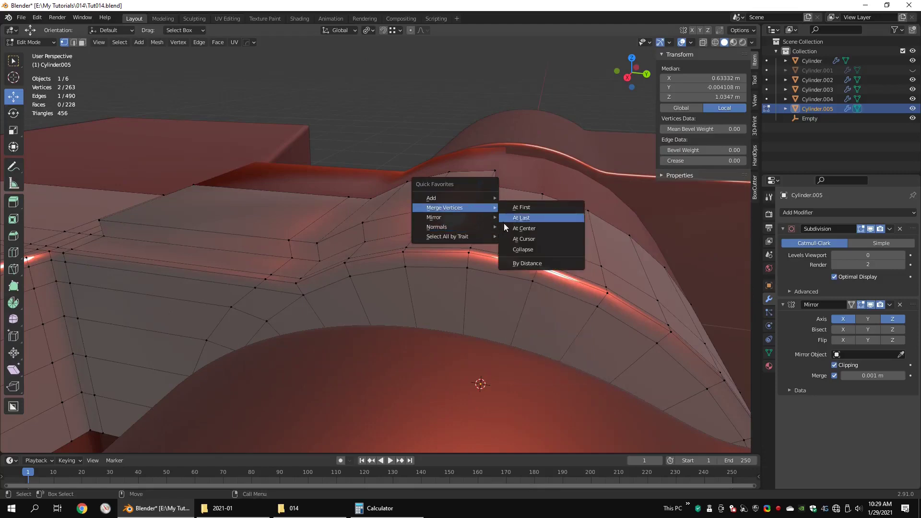
left_click(509, 217)
middle_click_drag(509, 218, 474, 211)
left_click(540, 187)
key("shift+r")
Step: In the side view, snap the pad's upper ramp edge along Z to the height of the adjacent vertex
middle_click_drag(540, 210, 514, 201)
key("KP_3")
key("shift+z")
left_click_drag(478, 175, 454, 127)
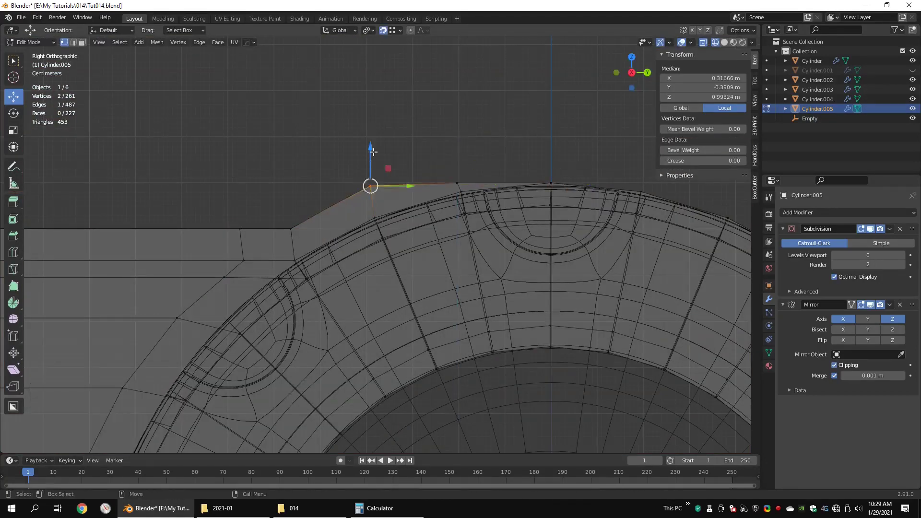
left_click(357, 199)
left_click(457, 183)
scroll(373, 208, "down", 2)
Step: Move the top edge at the pad's wing-side end about 0.089 m along Y to slope that end
key("shift+z")
middle_click_drag(373, 208, 235, 237)
left_click_drag(226, 233, 149, 259)
key("g")
key("y")
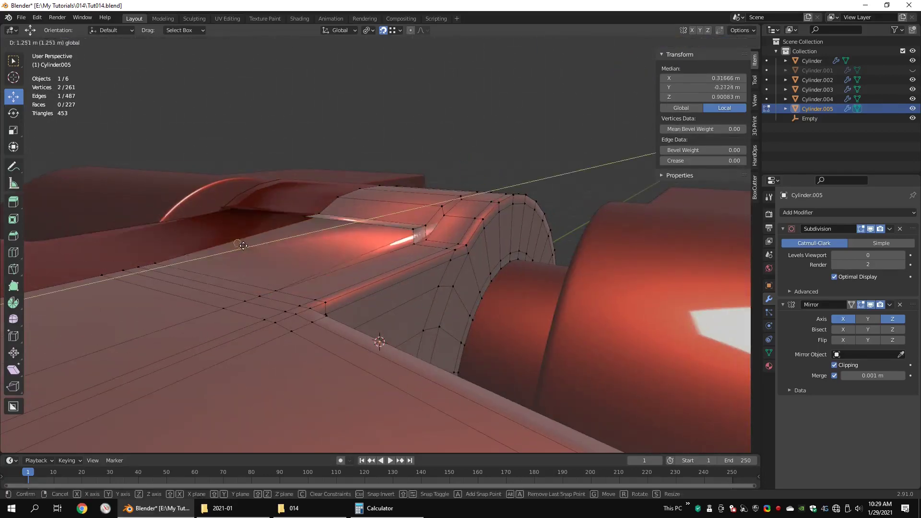
left_click(235, 249)
Step: Add a lengthwise loop cut on the arm and slide it close to the raised pad's long edge
middle_click_drag(235, 249, 438, 250)
key("ctrl+r")
left_click(450, 211)
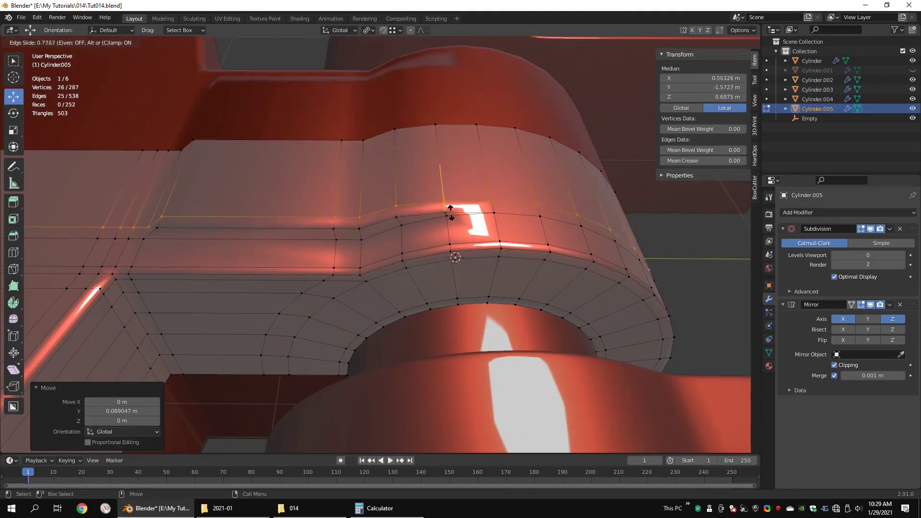
left_click(432, 212)
middle_click_drag(412, 214, 450, 197)
key("ctrl+r")
left_click(302, 230)
right_click(296, 225)
key("ctrl+z")
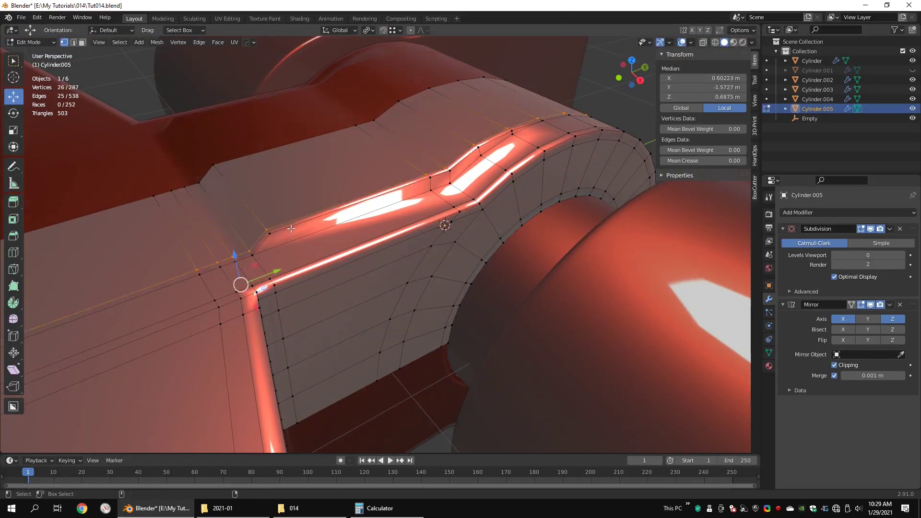
Step: Add supporting loop cuts along the raised pad's top edge and side wall, and set the subdivision level to 2
key("ctrl+r")
left_click(283, 231)
left_click(217, 245)
key("ctrl+r")
middle_click_drag(217, 245, 161, 226)
left_click(249, 236)
key("ctrl+r")
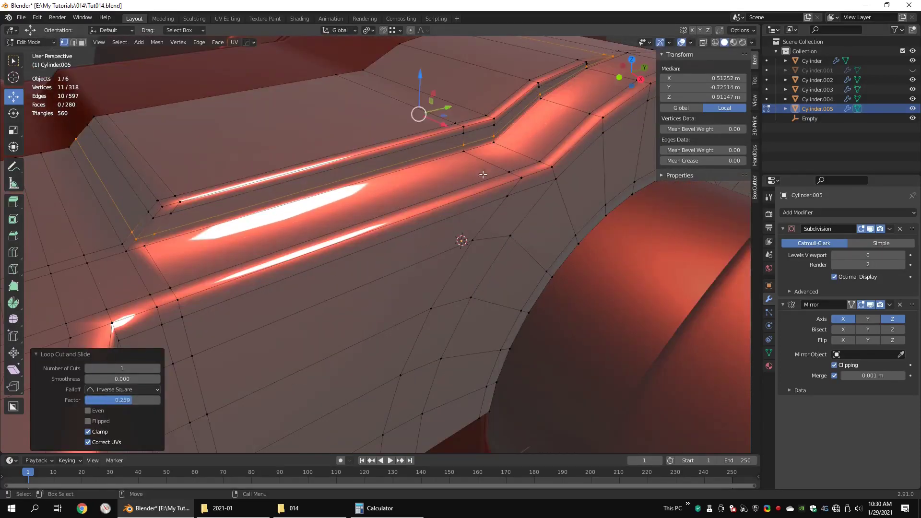
key("Tab")
middle_click_drag(482, 174, 344, 239)
key("ctrl+2")
Step: Merge the two crowded vertices on the pad's edge near its tapered tip at their center
key("Tab")
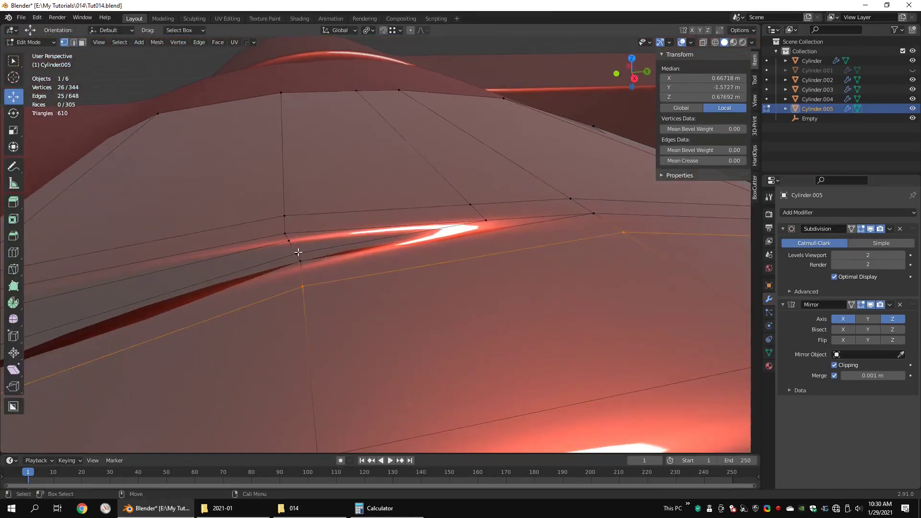
left_click(398, 268)
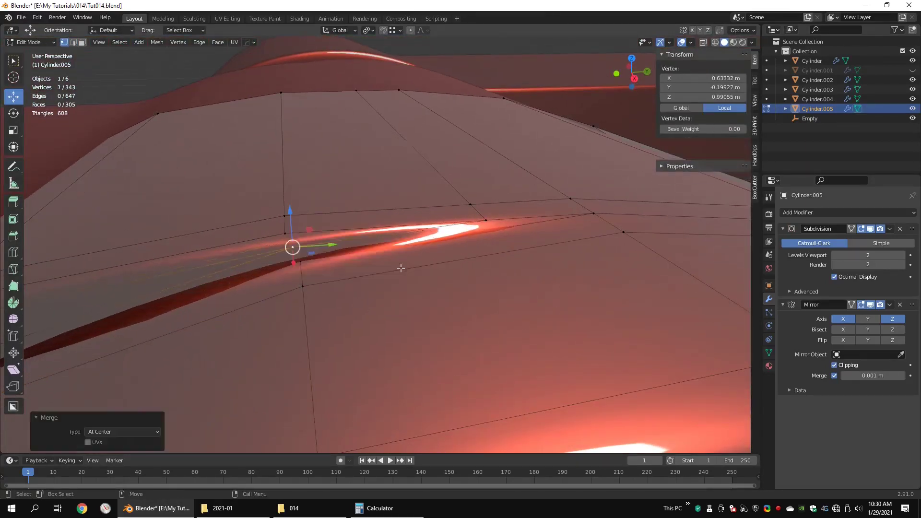
key("Tab")
key("Tab")
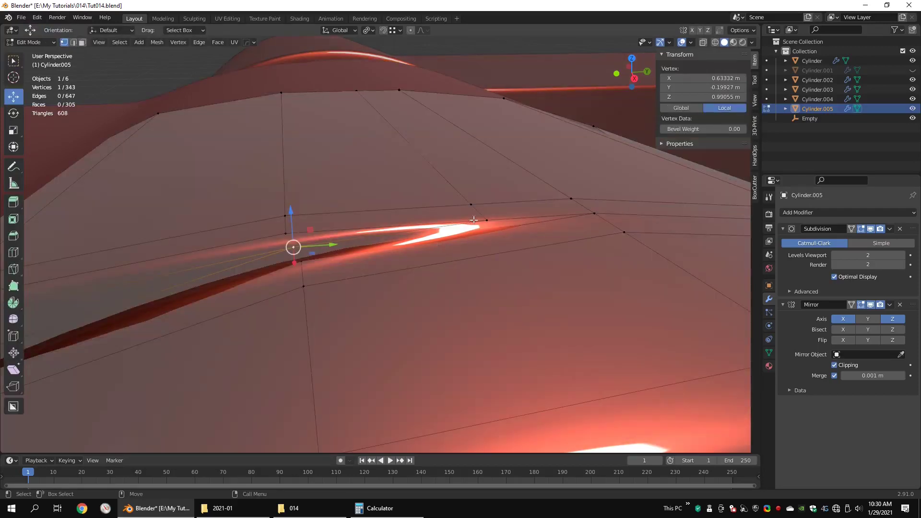
Step: Merge the extra row of vertices at the pad's tapered tip into the neighbouring row and check the smoothed surface
left_click(487, 219)
left_click(634, 227)
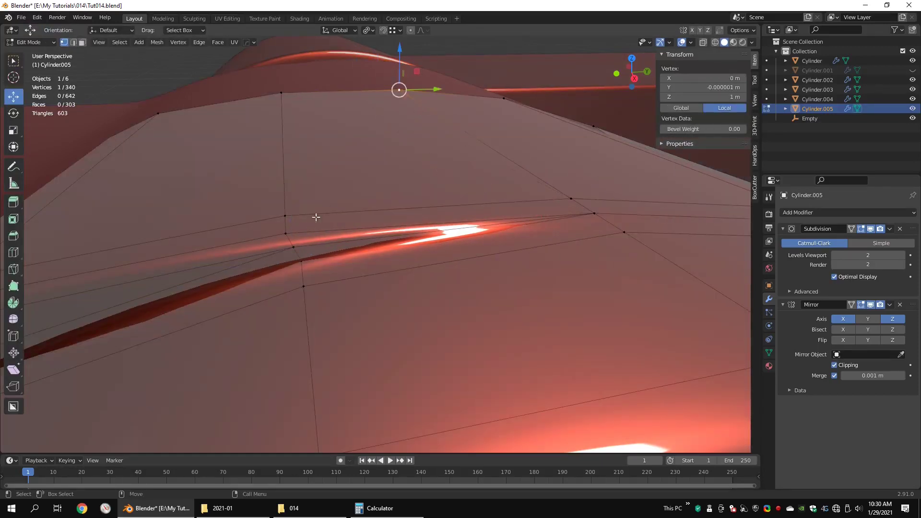
middle_click_drag(314, 250, 422, 221)
key("Tab")
left_click_drag(423, 223, 387, 231, "alt")
key("Tab")
mouse_move(388, 230)
middle_mouse_down()
mouse_move(413, 250)
mouse_move(389, 248)
middle_mouse_up()
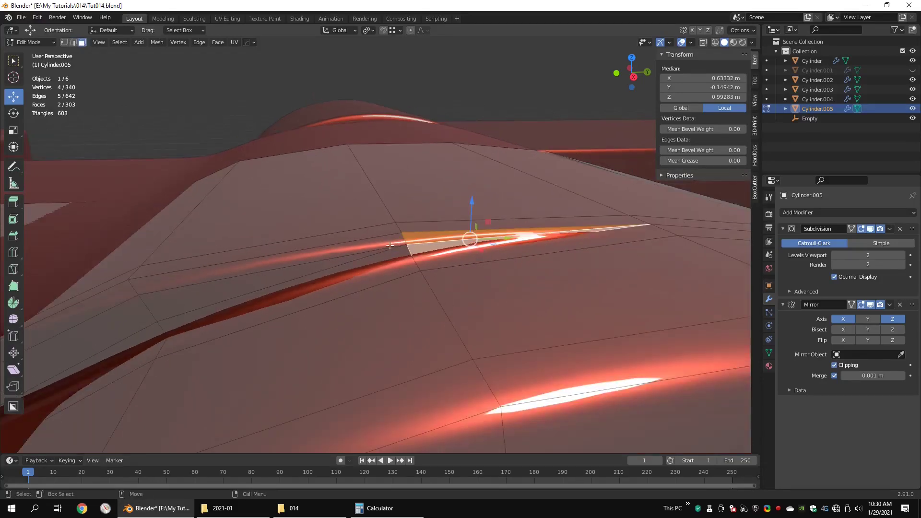
Step: Delete the narrow faces around the pad's tapered tip and extend a new vertex from its edge
left_click(385, 253, "shift")
left_click(456, 231)
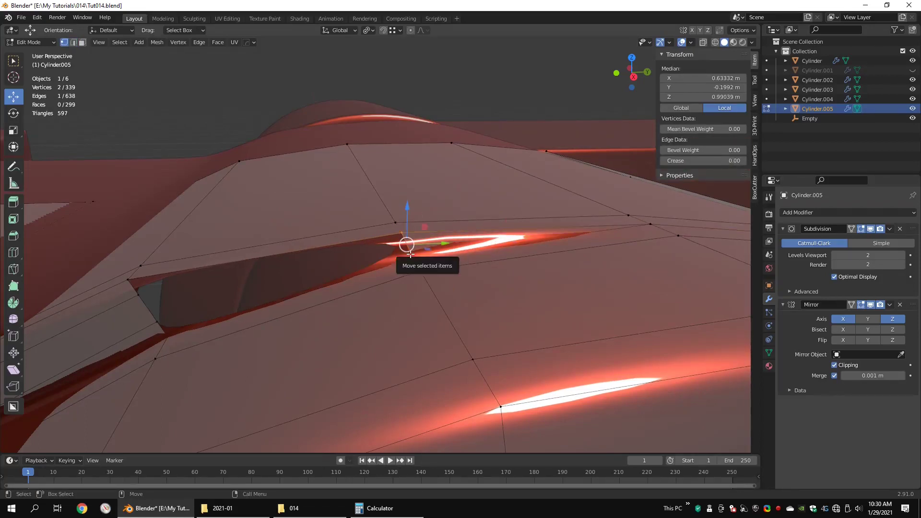
right_click(453, 225)
left_click(402, 39)
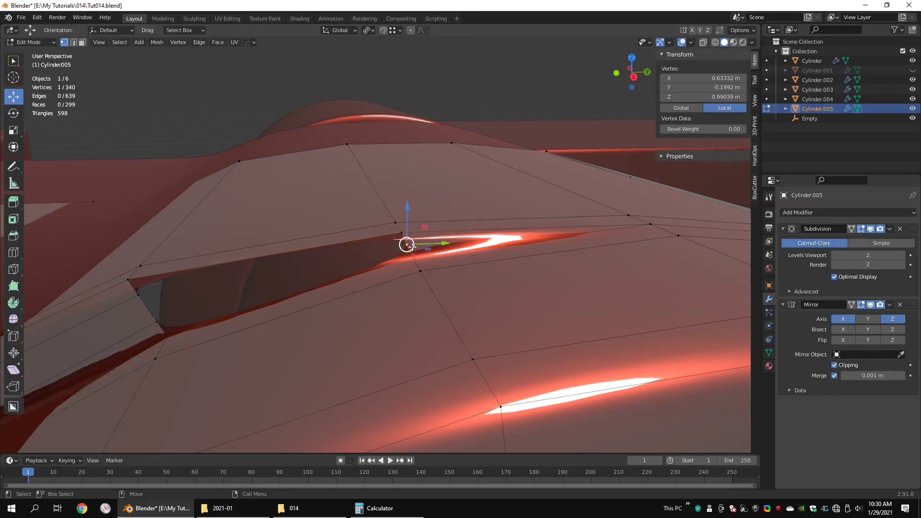
Step: Fill the opening beside the pad's tapered tip with new faces and view the smoothed surface
left_click(434, 245)
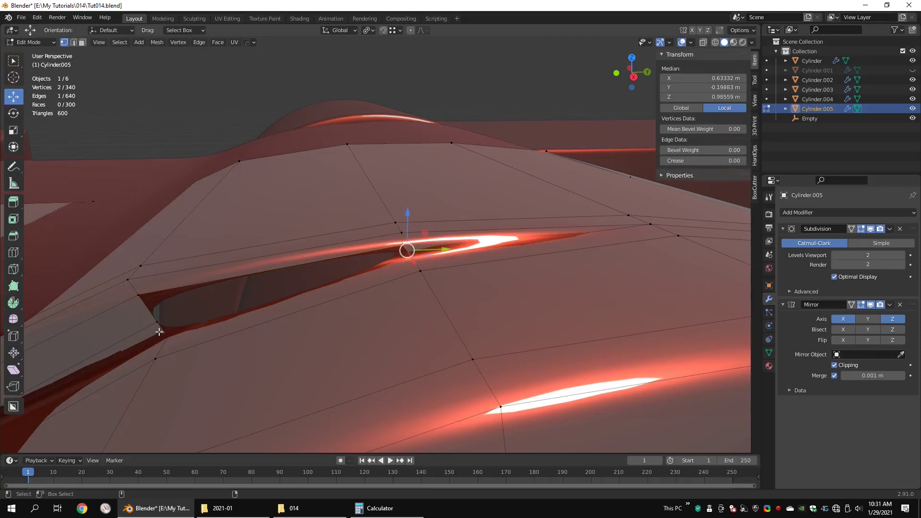
left_click(254, 274)
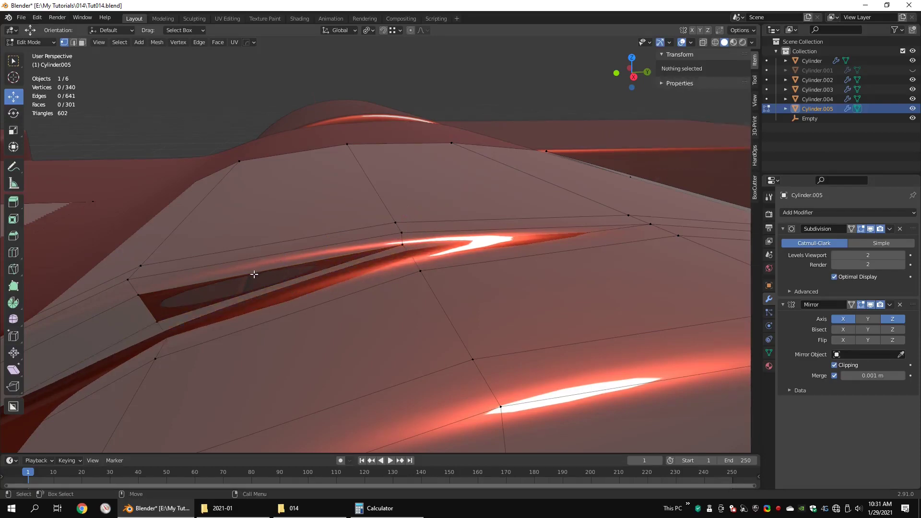
left_click(405, 212)
key("Tab")
middle_click_drag(405, 212, 451, 237)
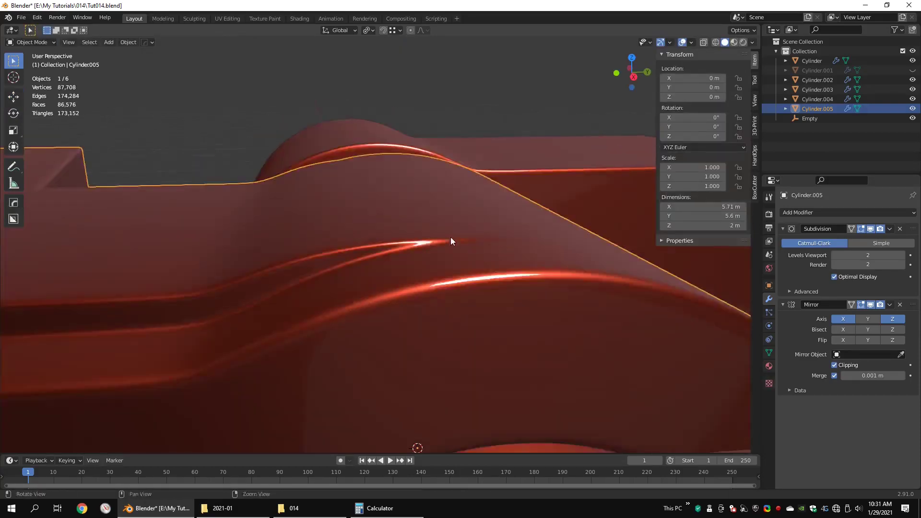
Step: Examine the rebuilt pad tip with and without subdivision smoothing
left_click(451, 237)
key("Tab")
key("Tab")
left_click(450, 234)
key("ctrl+0")
key("Tab")
scroll(450, 234, "up", 3)
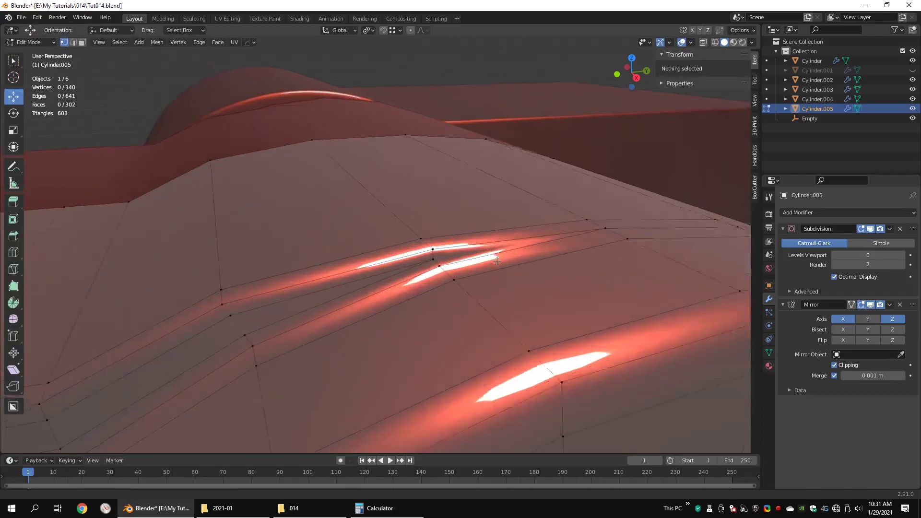
Step: Change the viewport's solid shading from the red material to plain gray and set the leaf's subdivision level to 2
left_click(752, 42)
left_click(716, 87)
left_click(443, 232)
left_click_drag(475, 229, 477, 230)
left_click_drag(477, 230, 351, 205, "alt")
key("Tab")
key("ctrl+2")
Step: Examine the pinch at the middle of the leaf's end and move the Subdivision modifier below the Mirror modifier
scroll(514, 215, "down", 4)
scroll(367, 201, "down", 4)
key("Tab")
scroll(351, 240, "up", 5)
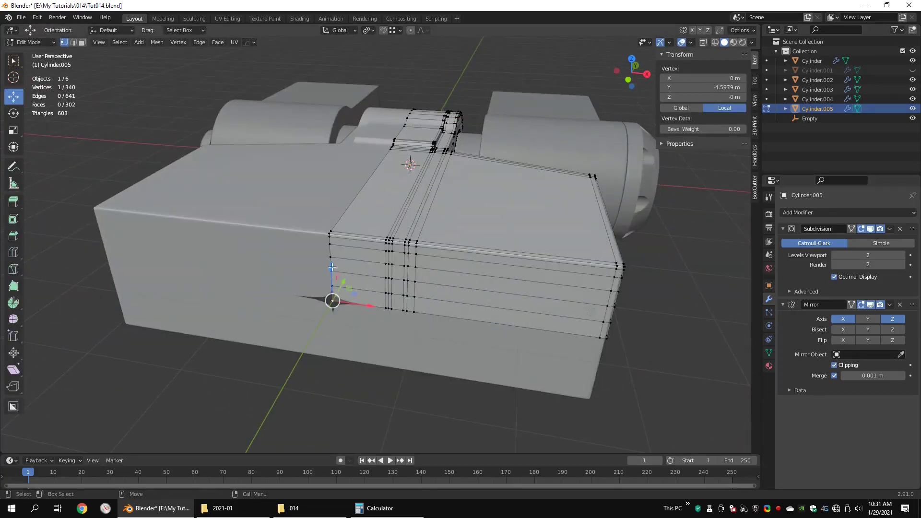
key("shift+z")
scroll(461, 310, "up", 3)
left_click_drag(439, 307, 462, 302, "alt")
left_click_drag(912, 229, 910, 359)
left_click_drag(537, 197, 532, 216, "alt")
key("shift+z")
scroll(461, 207, "down", 4)
Step: Examine the smoothed hinge from several angles, including the knuckles and the shaft's end cap
key("Tab")
left_click(561, 226)
left_click(614, 297)
right_click_drag(422, 259, 468, 252, "alt")
left_click_drag(468, 252, 503, 247, "alt")
left_click(508, 246)
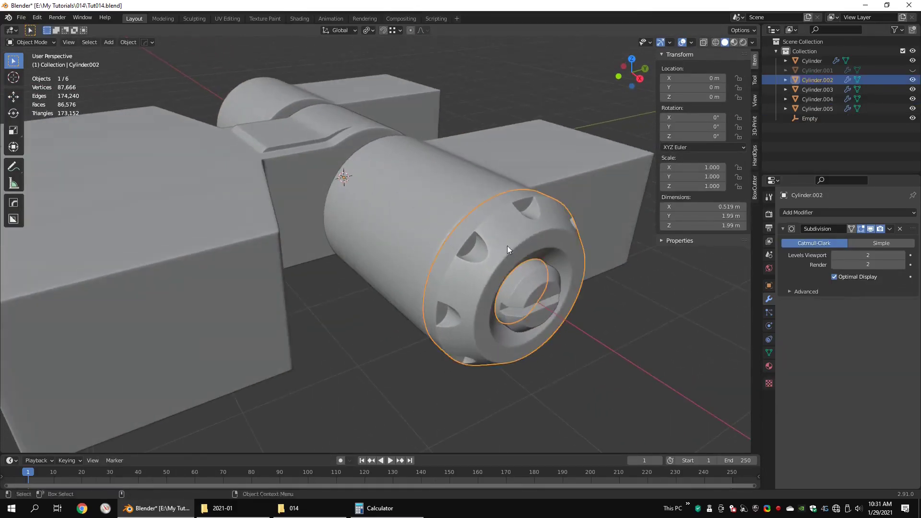
right_click_drag(509, 246, 482, 238, "alt")
scroll(444, 226, "down", 5)
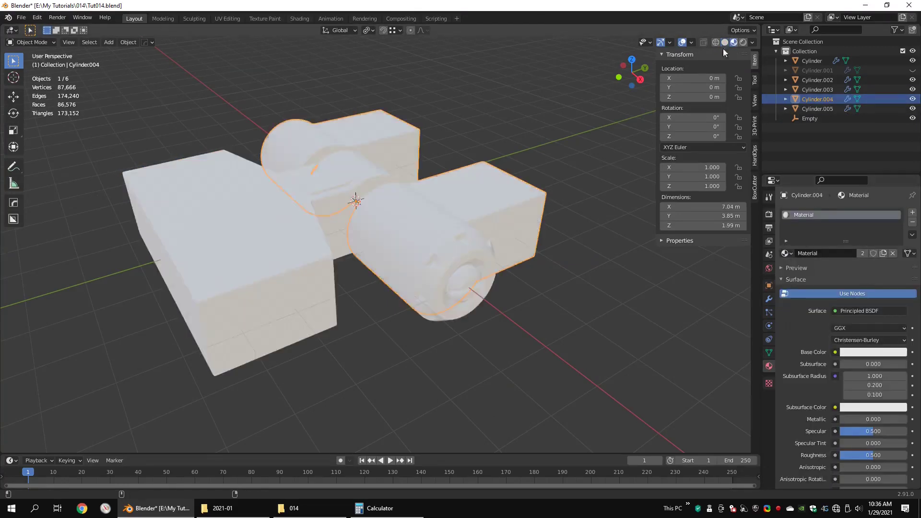
Step: Add a large plane and shape it into a curved backdrop, beveling its bend with 12 segments
key("shift+a")
left_click(532, 134)
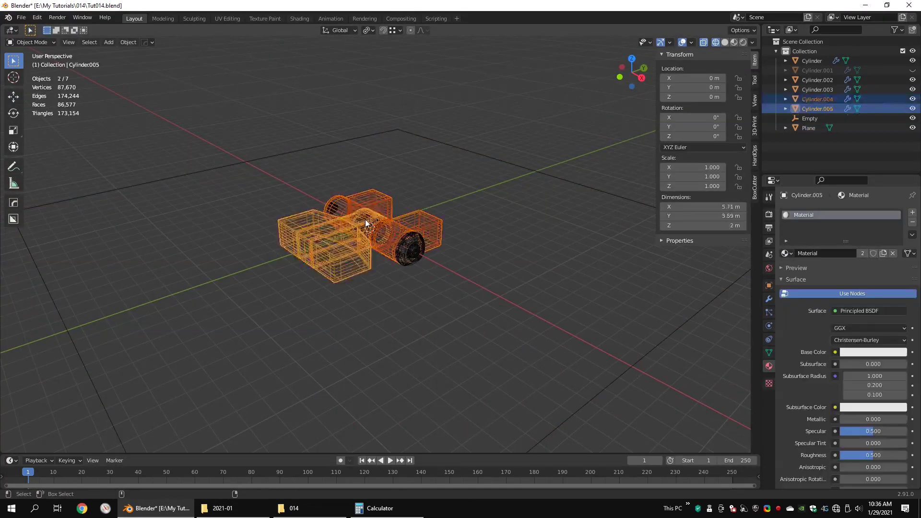
key("s")
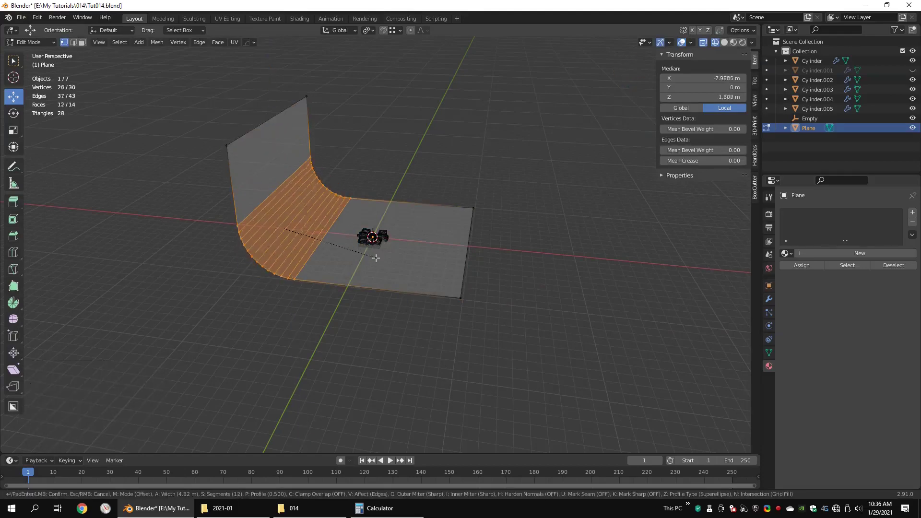
left_click(304, 208)
key("g")
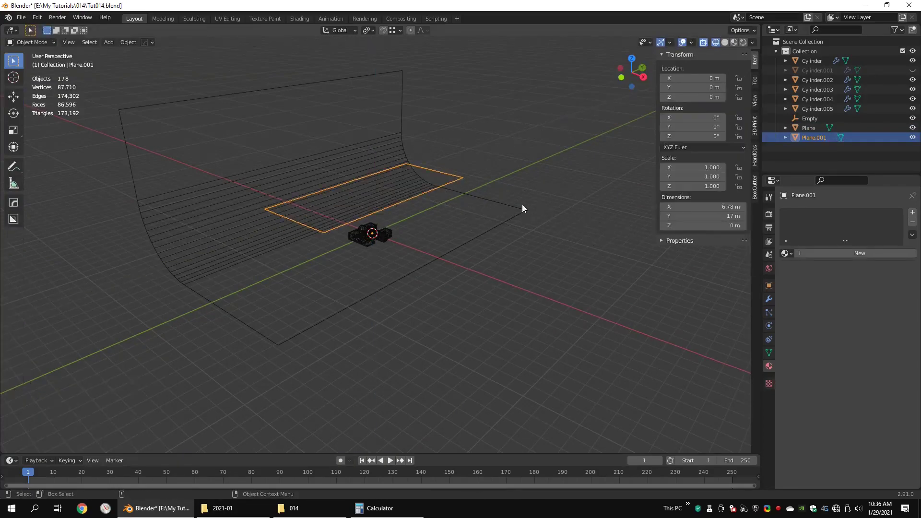
Step: Duplicate the flat overhead plane into side light panels, tilting them 77.9° in Y, turning one -74° about Z, and scaling to 0.6 along Y
key("shift+d")
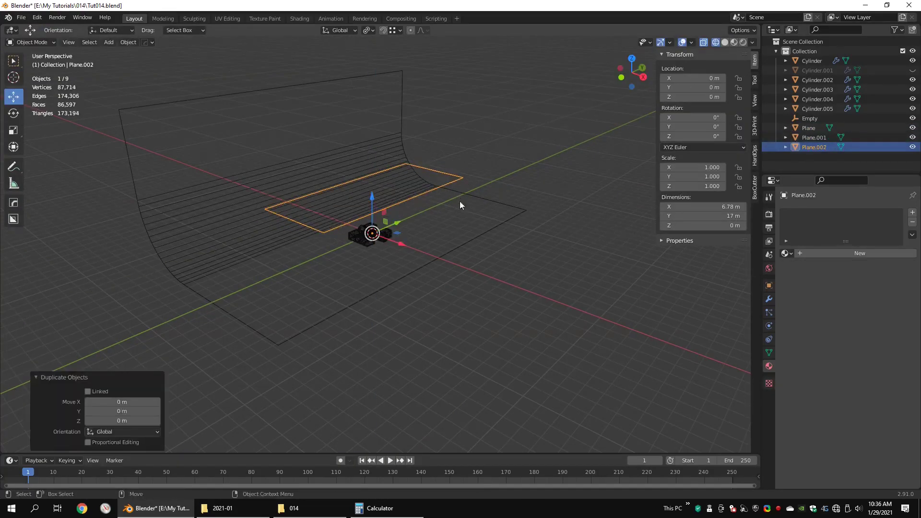
key("r")
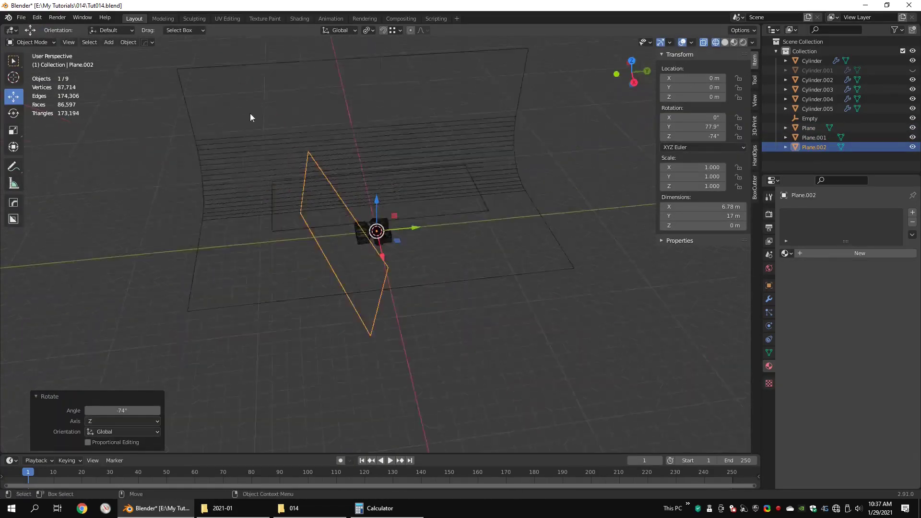
key("KP_7")
key("s")
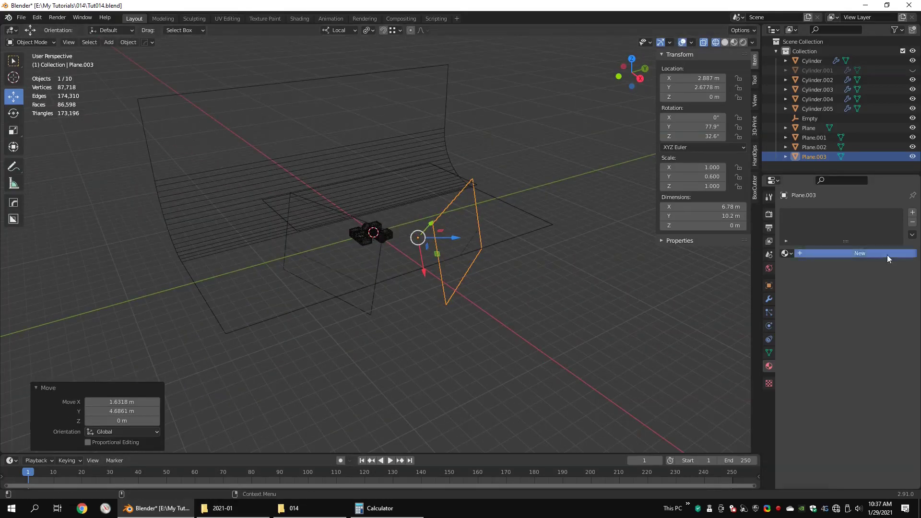
Step: Create a new material for the side light panel and set its surface to Emission
left_click(887, 255)
left_click(879, 312)
left_click(784, 120)
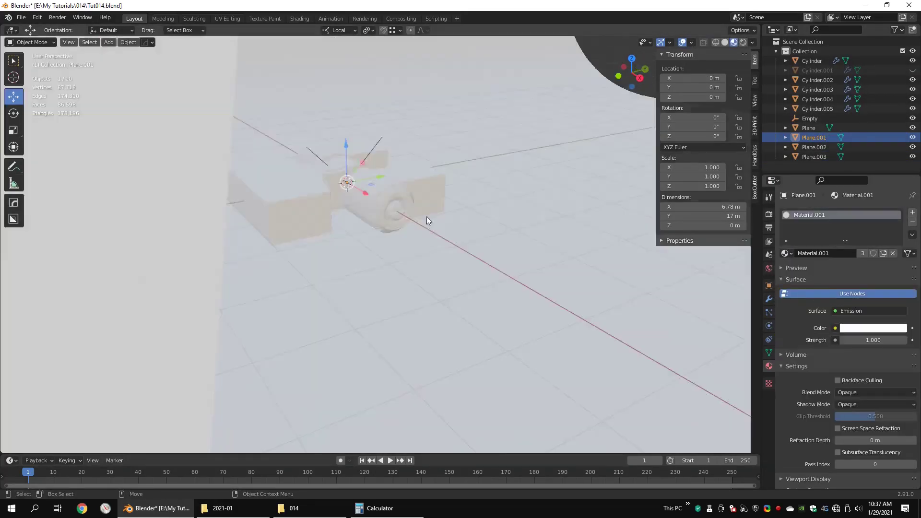
Step: Change the outer hinge leaf's material to a near-black base color
middle_click_drag(427, 217, 460, 198)
scroll(459, 198, "up", 5)
left_click(460, 207)
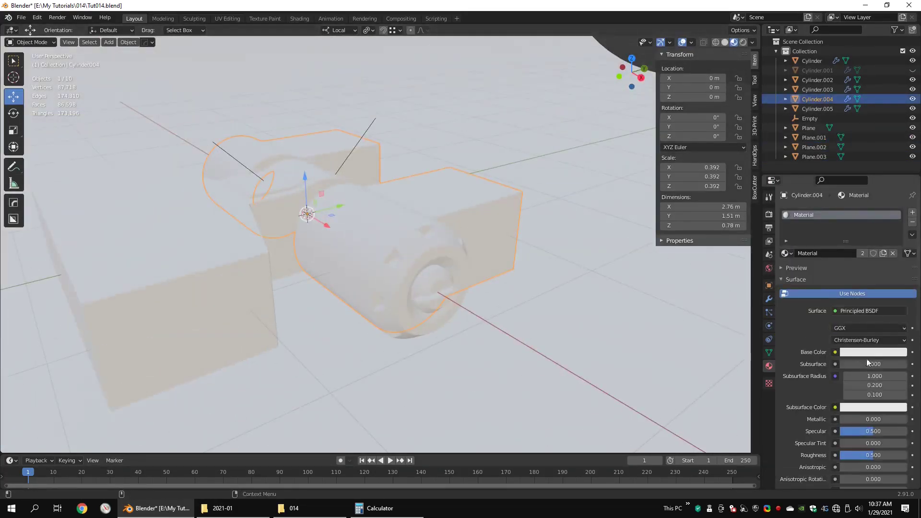
left_click(867, 351)
left_click(901, 286)
Step: Create new metallic materials for the shaft and the end cap, giving the cap a dark base color
scroll(432, 227, "up", 3)
left_click(496, 246)
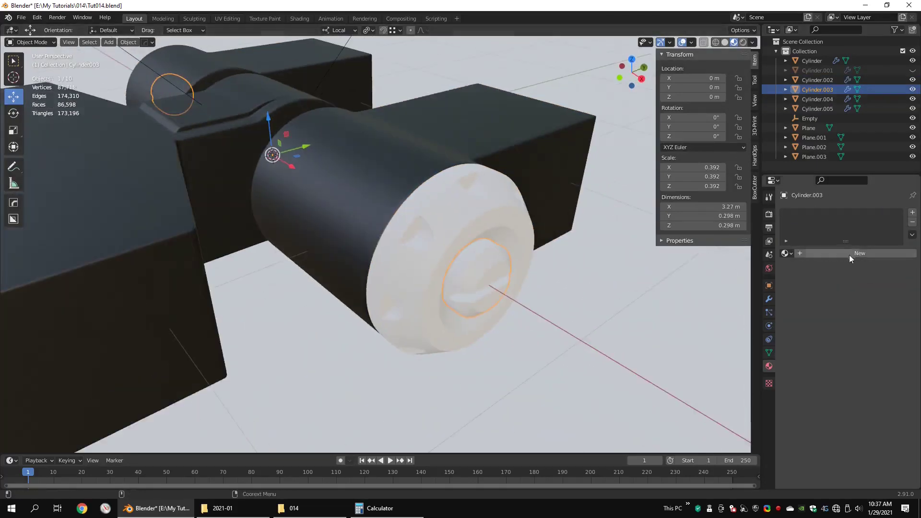
left_click(849, 255)
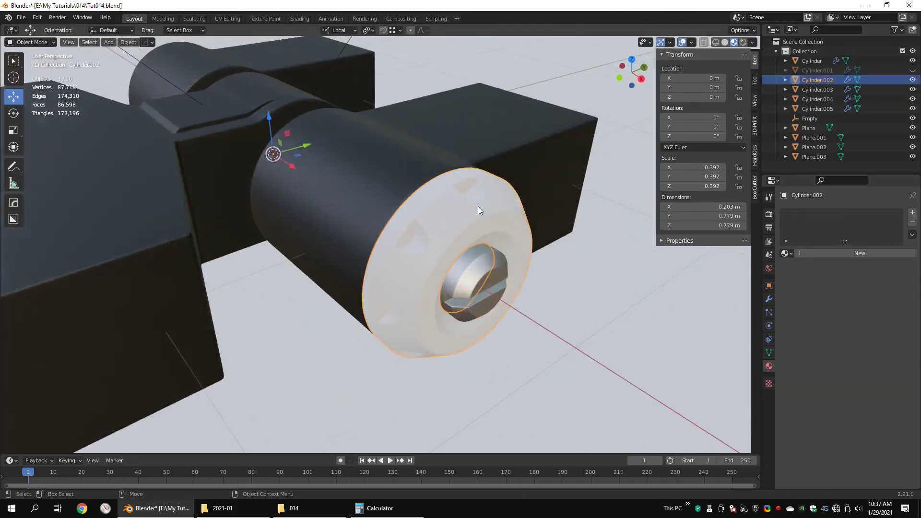
left_click(813, 255)
left_click(873, 352)
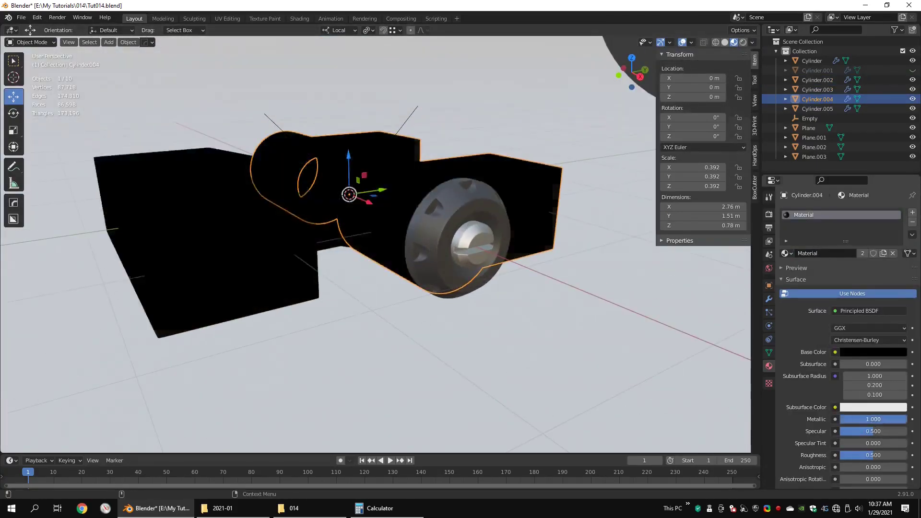
Step: Set the dark leaf material's Metallic value to 0 and lighten the end cap's base color
left_click_drag(904, 419, 840, 419)
left_click(484, 209)
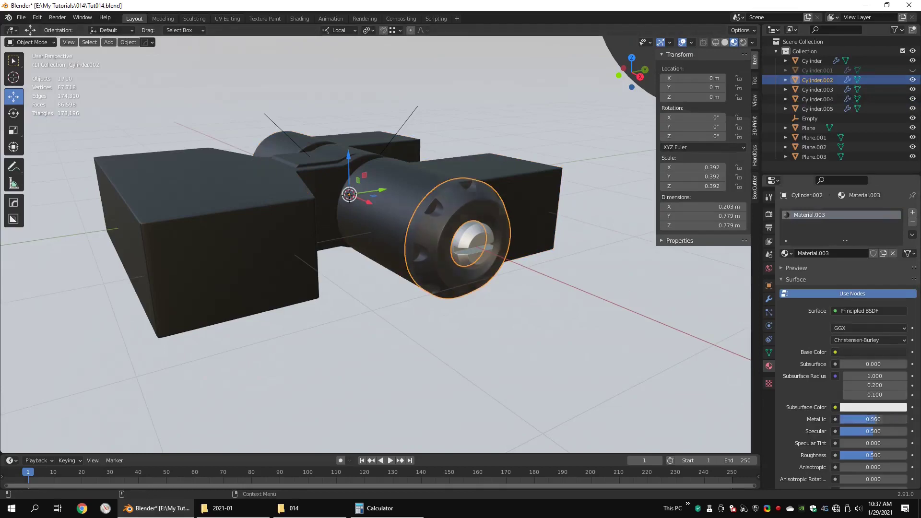
left_click(873, 351)
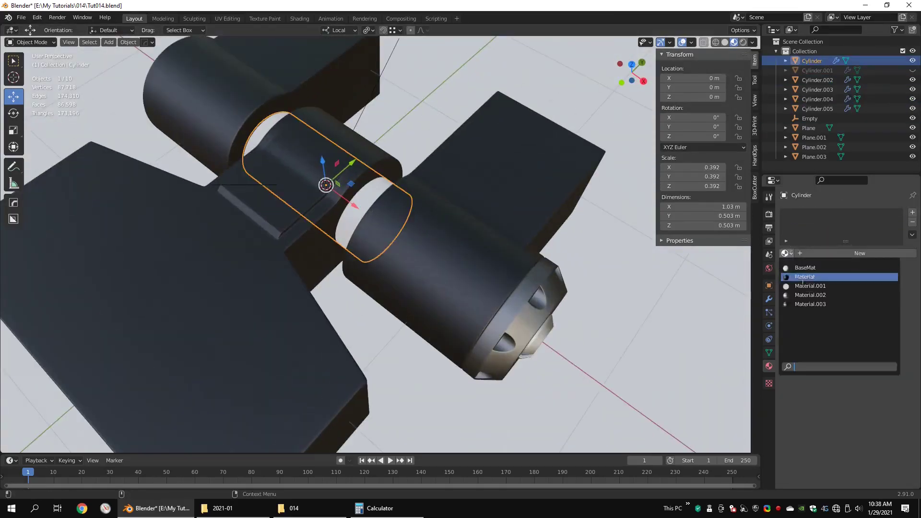
Step: Assign the shaft's Material.002 to the inner cylinder and give the backdrop a new material with a light grey base color
left_click(815, 298)
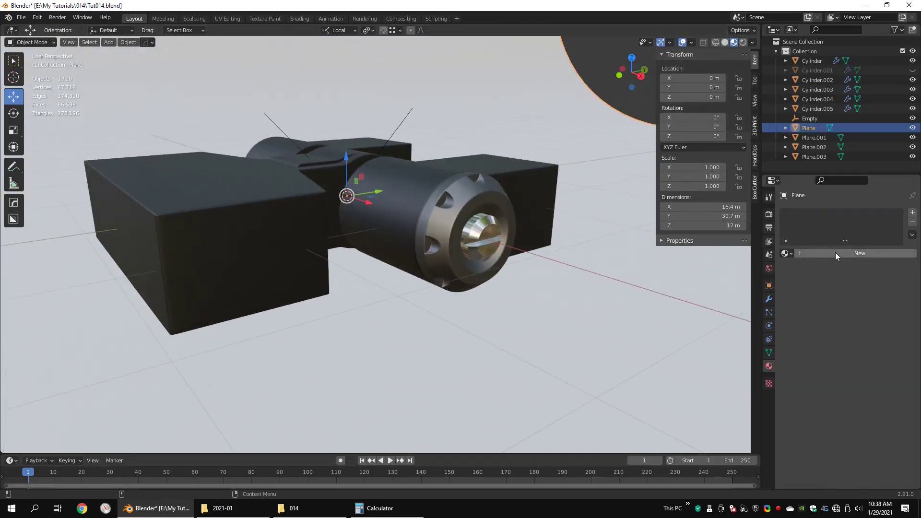
left_click(873, 352)
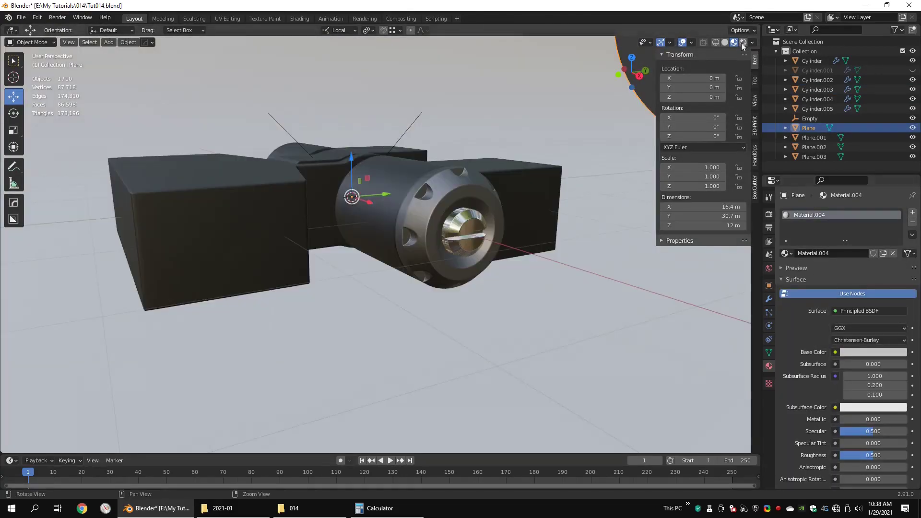
Step: Change the render engine to Cycles and preview the scene in rendered viewport shading
left_click(769, 214)
left_click(876, 213)
left_click(844, 244)
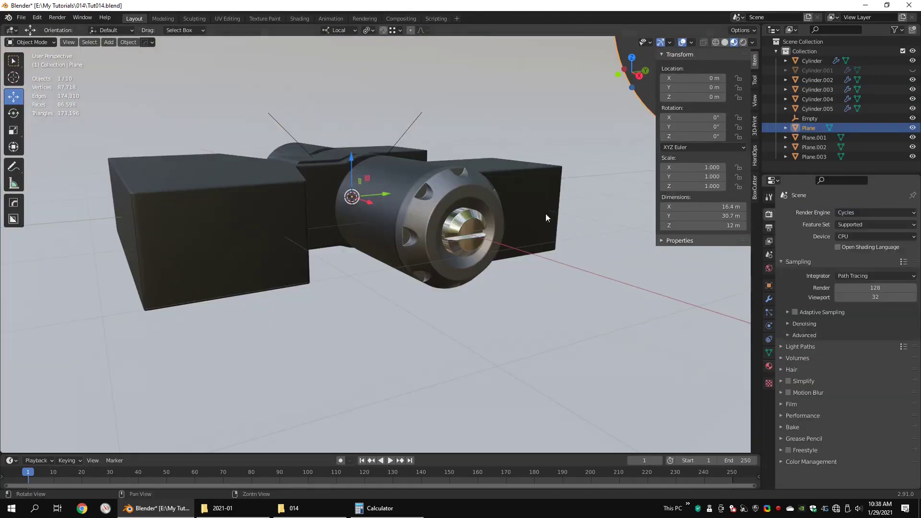
middle_click_drag(545, 214, 568, 221)
left_click(743, 43)
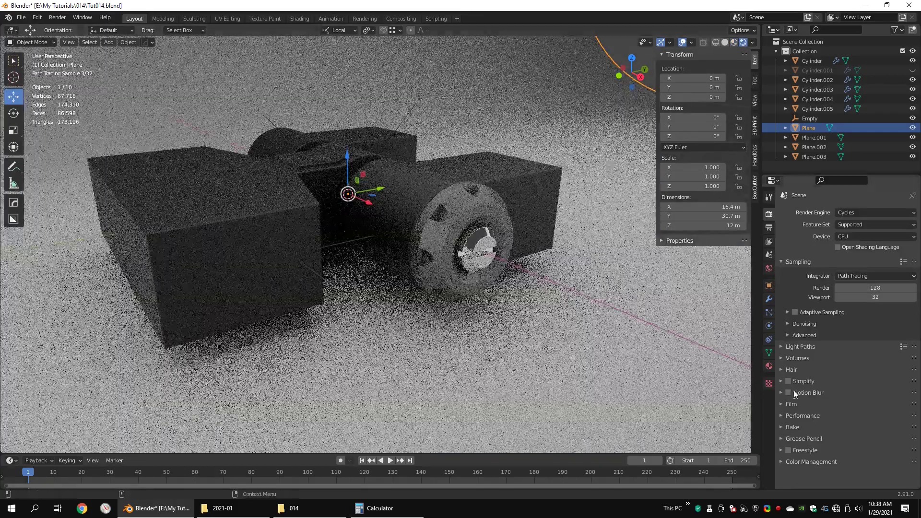
Step: Darken the backdrop material's base color to a medium grey
left_click(769, 366)
left_click(873, 325)
left_click_drag(900, 197, 900, 223)
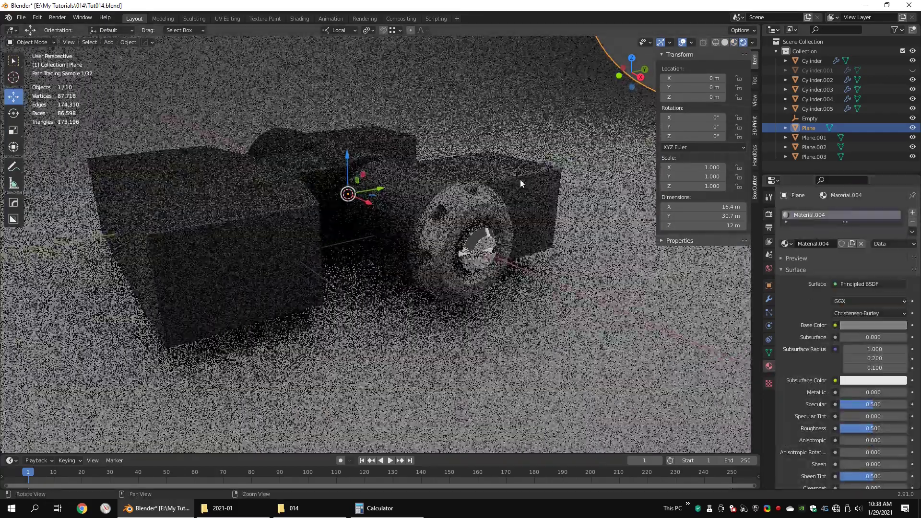
Step: Add a camera in wireframe shading and align it to a view looking down on the hinge from the end-cap side
left_click(477, 252)
middle_click_drag(477, 257, 511, 260, "shift")
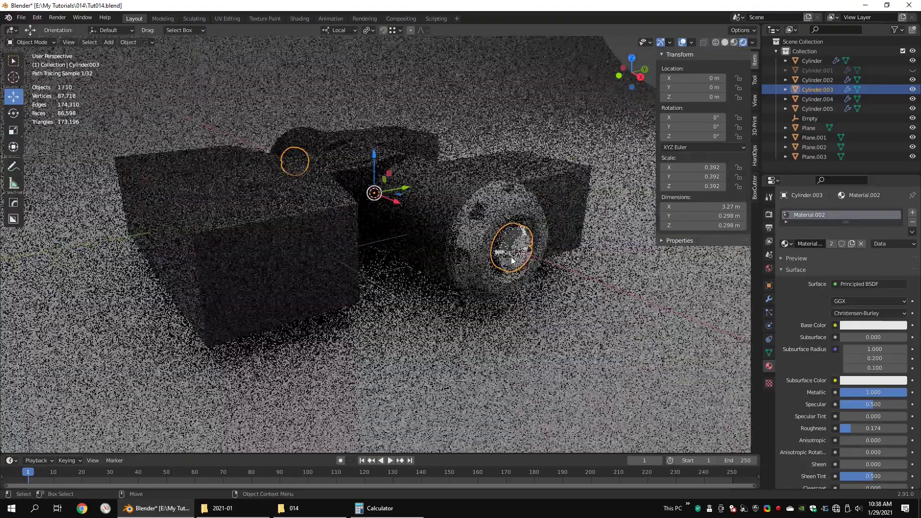
left_click(335, 259)
key("shift+z")
middle_click_drag(336, 259, 380, 267)
key("shift+z")
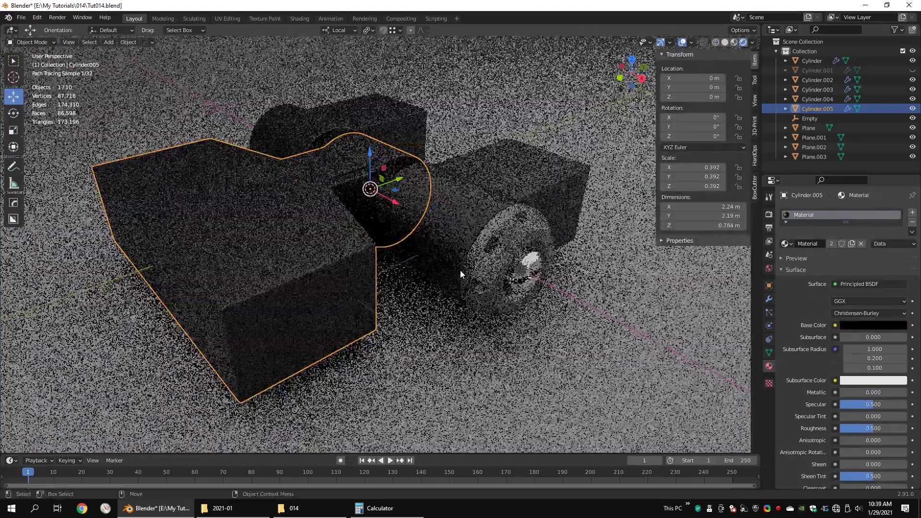
key("shift+z")
key("q")
mouse_move(421, 193)
left_click(479, 333)
scroll(479, 333, "down", 2)
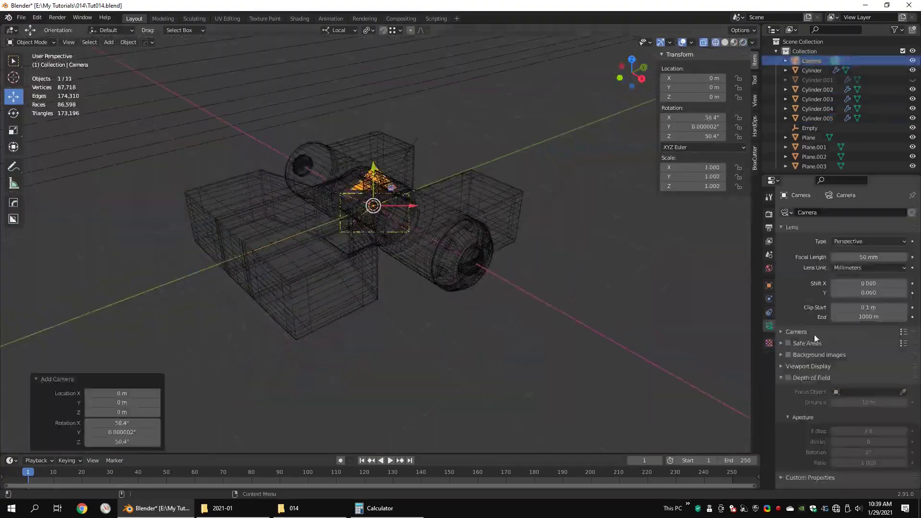
left_click(903, 332)
key("ctrl+alt+KP_0")
Step: Select the hinge parts and adjust the camera's angle and distance so the whole hinge is framed
left_click(422, 242)
left_click(393, 269, "shift")
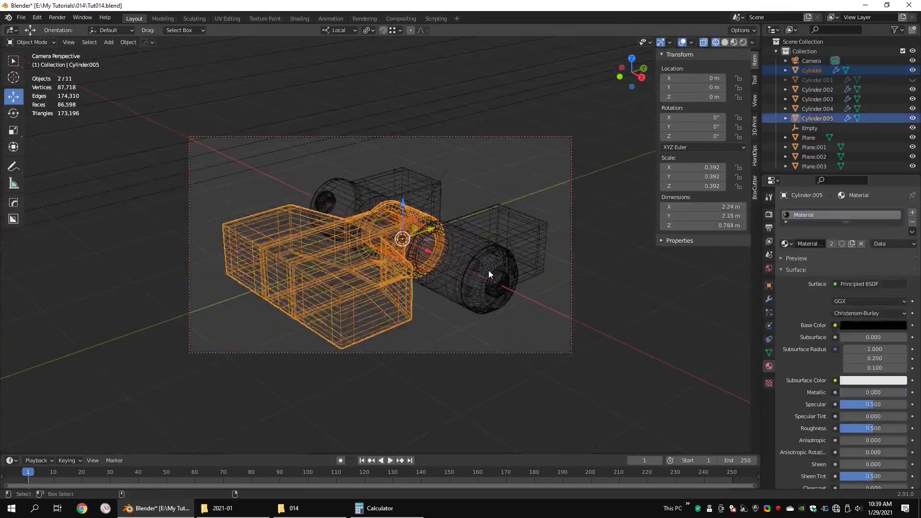
left_click(488, 271, "shift")
left_click(390, 206, "shift")
scroll(390, 230, "down", 2)
left_click(714, 285)
middle_click_drag(472, 242, 446, 283)
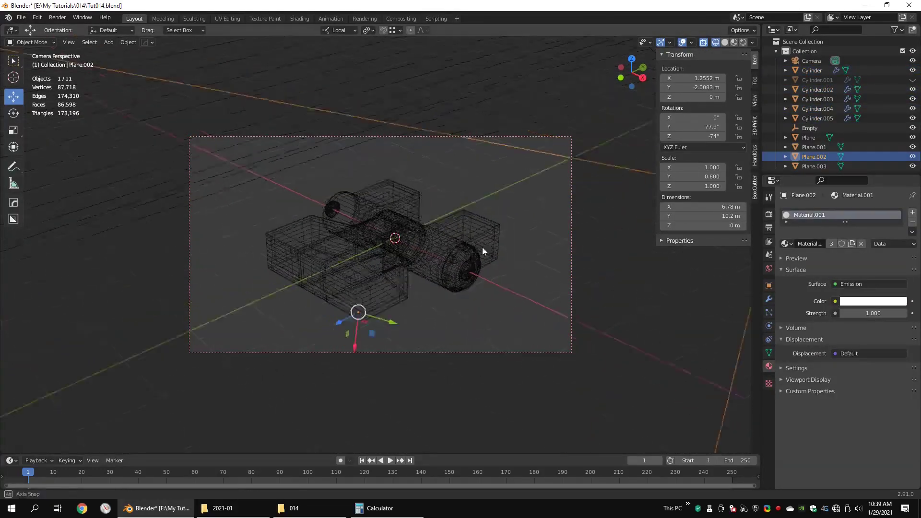
Step: Open the object visibility settings for the side light plane and backdrop, and preview the camera view in rendered shading
left_click(769, 286)
left_click(791, 430)
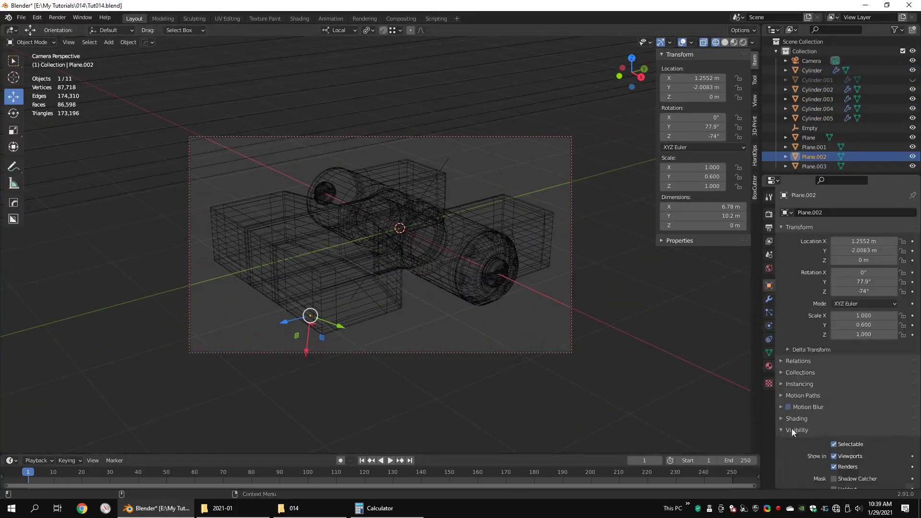
scroll(816, 422, "down", 5)
key("shift+z")
left_click(524, 329)
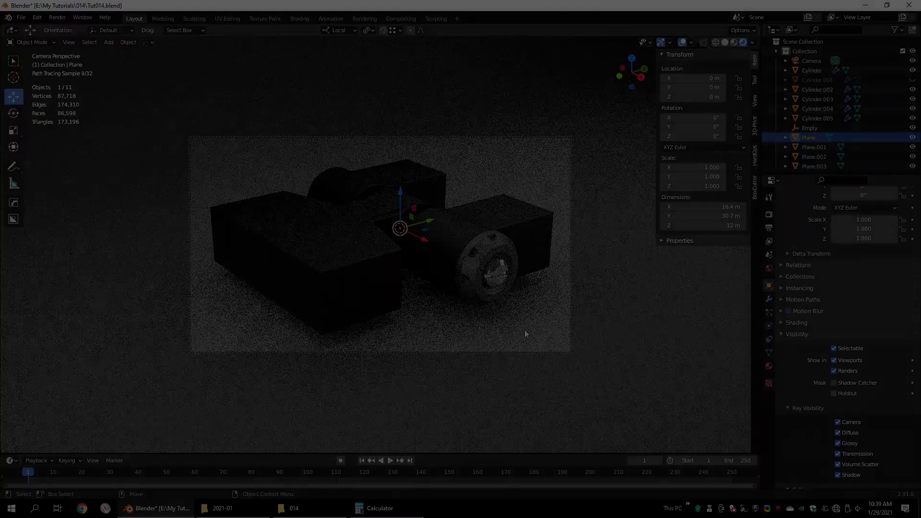